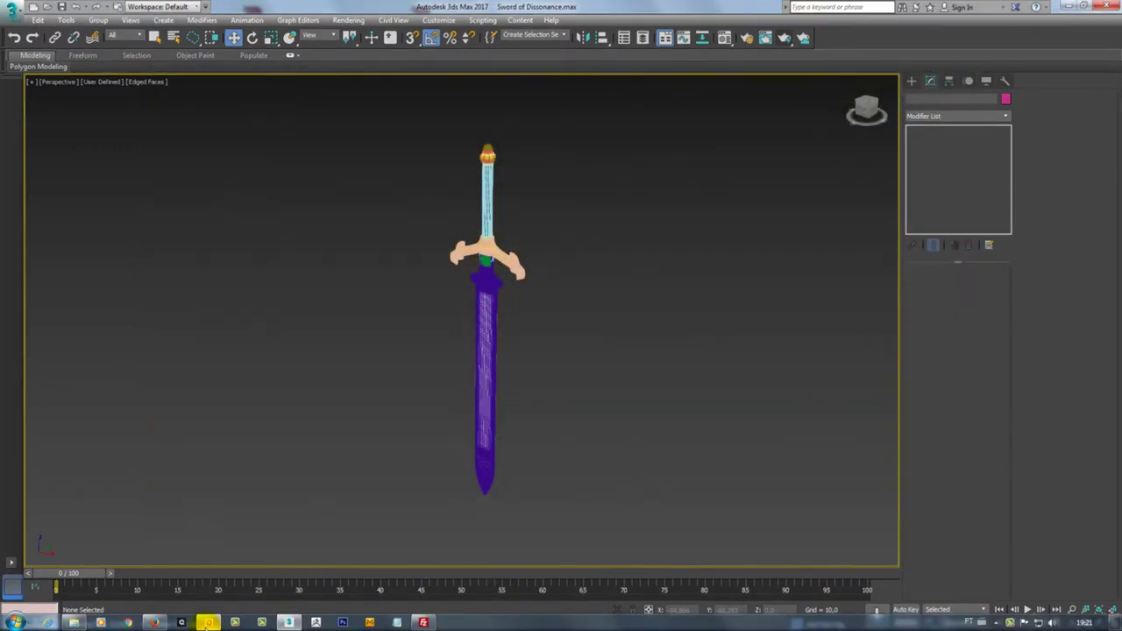
Bring up the 'Re: Espada modelagem' email in Outlook from the taskbar
click(207, 623)
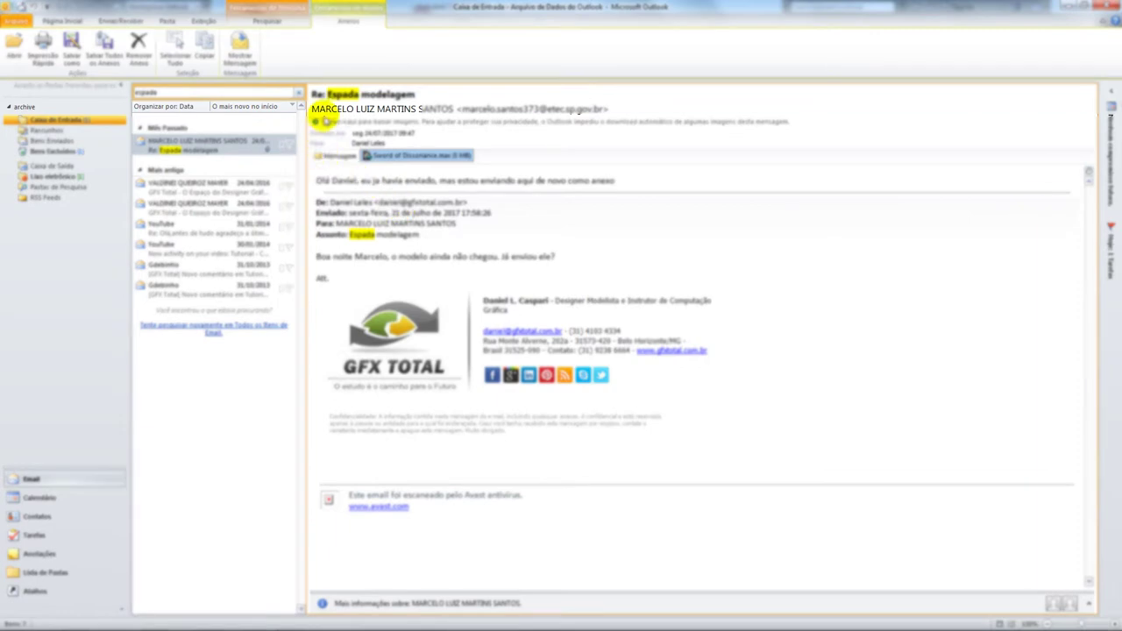
Minimize Outlook to reveal the Sword of Dissonance scene in 3ds Max
click(1067, 7)
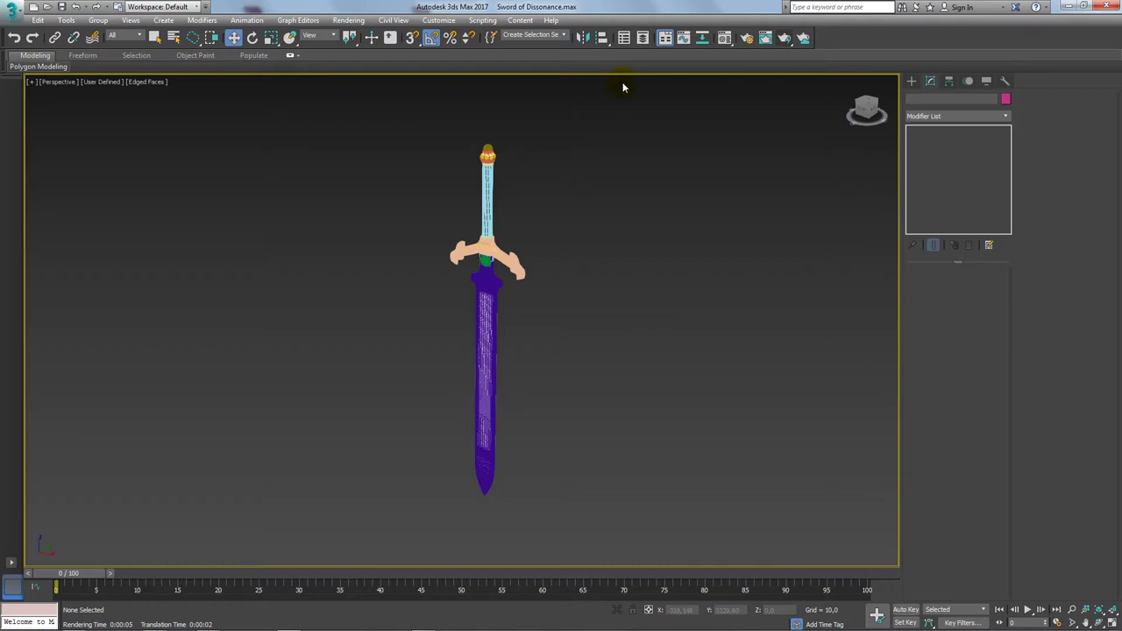
Create a lavender sphere and a red sphere beside the sword
middle_drag(596, 245, 408, 245)
click(912, 82)
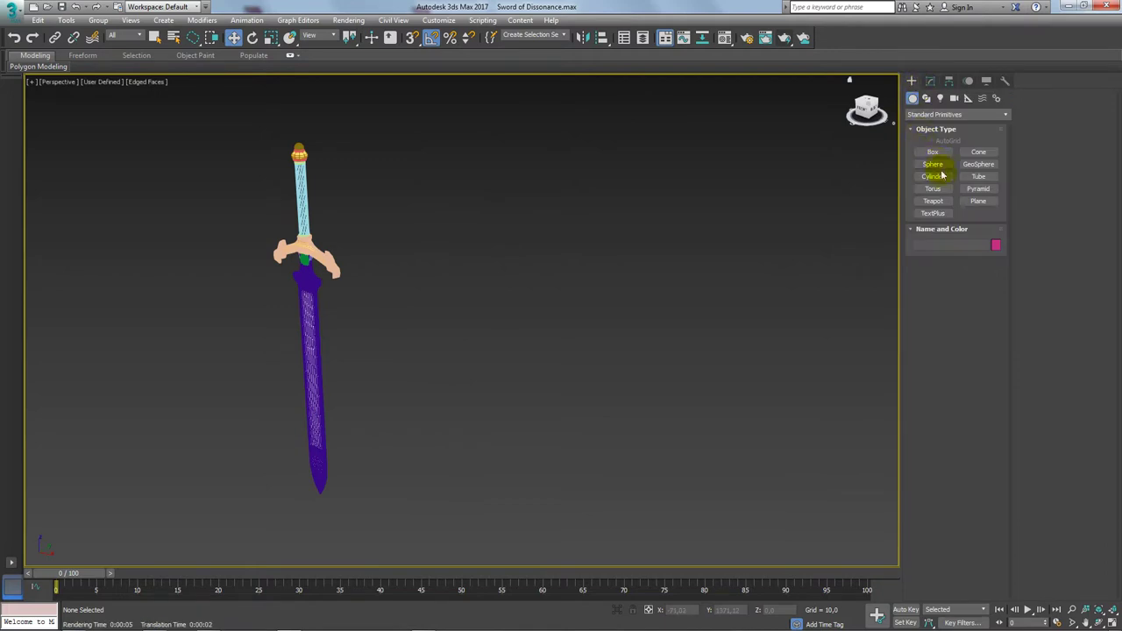
click(932, 164)
drag(544, 441, 602, 463)
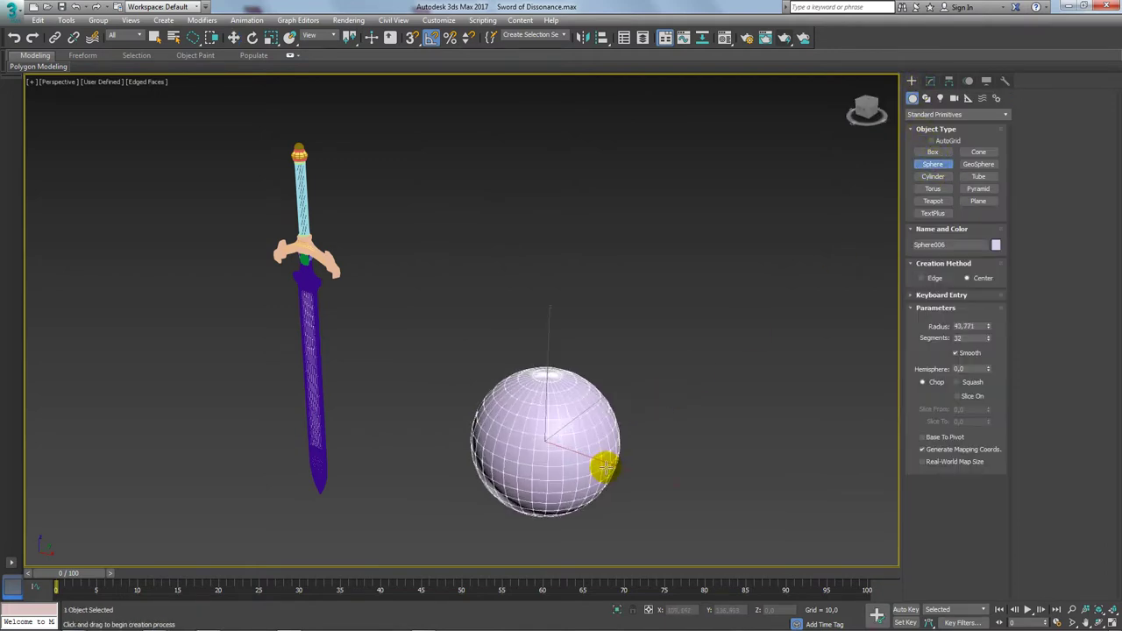
middle_drag(602, 463, 556, 381)
drag(613, 403, 657, 441)
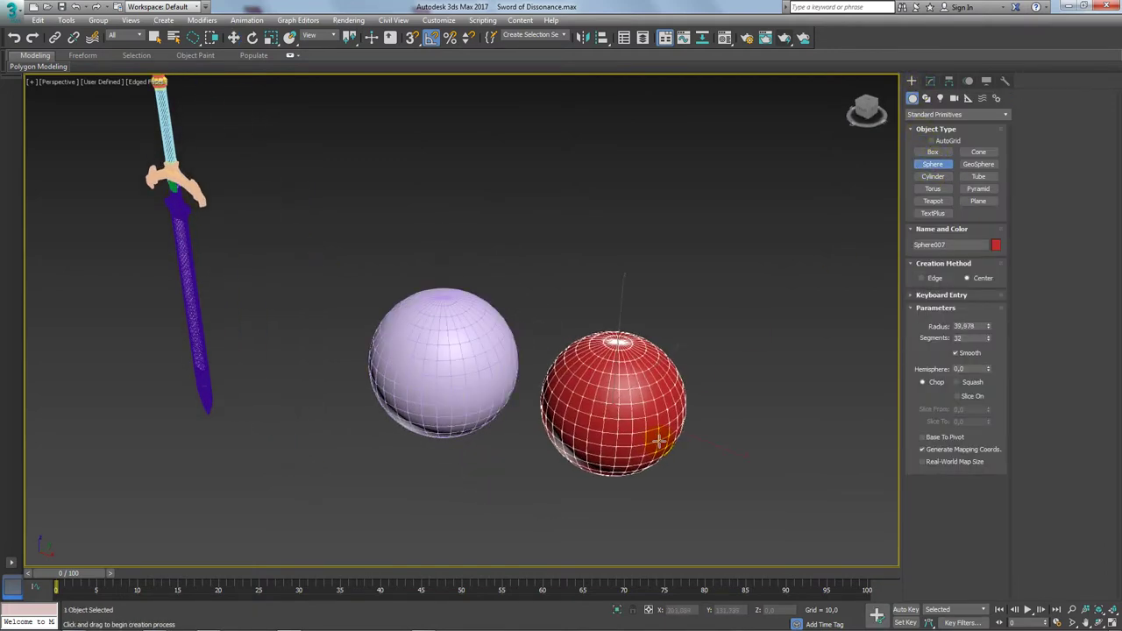
scroll(583, 388, up, 2)
Convert both spheres to Editable Poly
key(w)
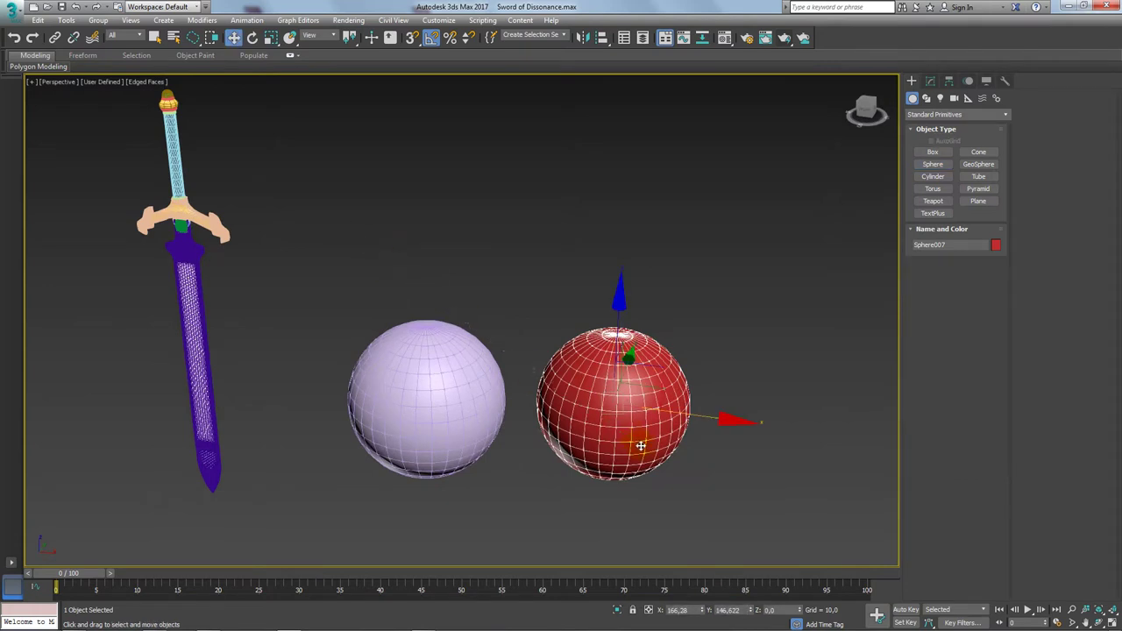
drag(483, 261, 576, 465)
right_click(599, 385)
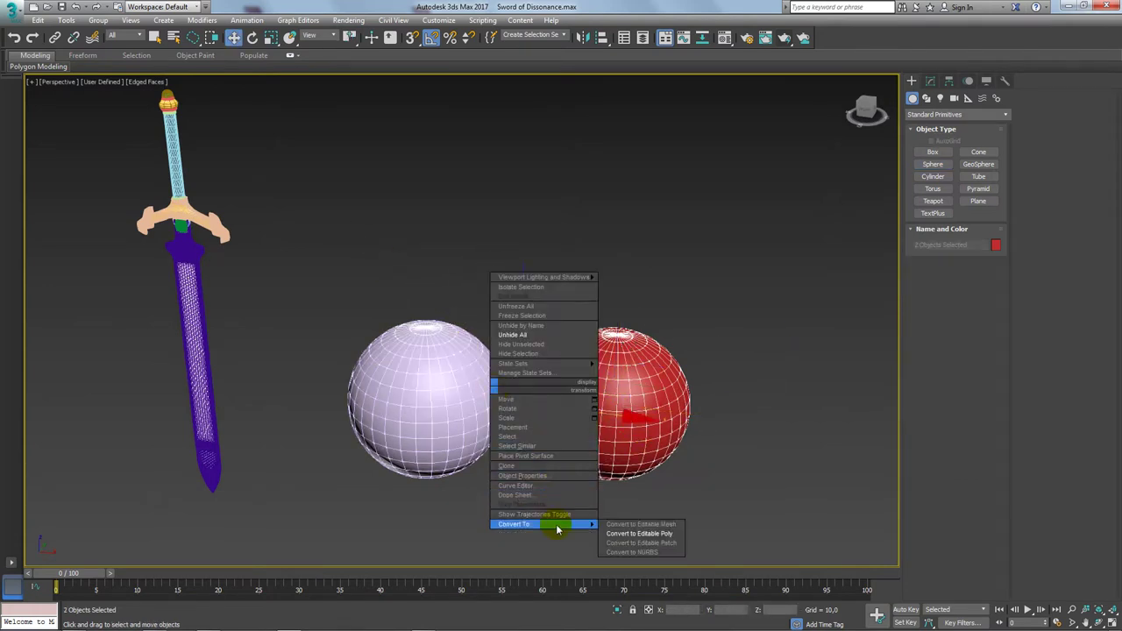
click(631, 533)
alt+middle_drag(701, 475, 900, 298)
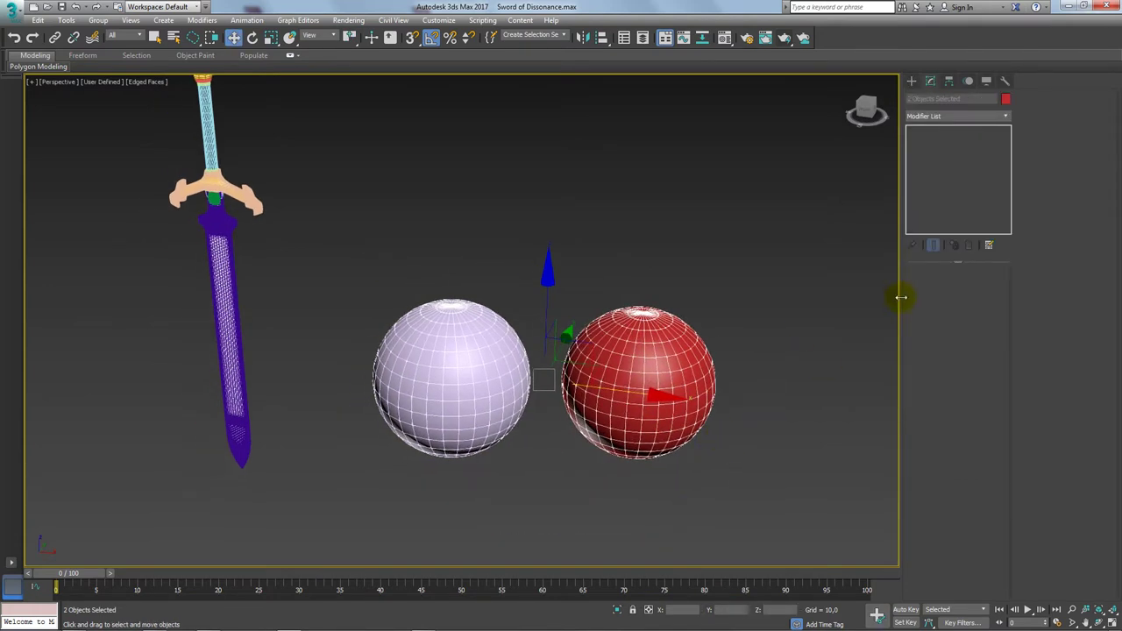
Select a polygon at the red sphere's top pole, then reselect both spheres
click(675, 365)
scroll(720, 313, up, 4)
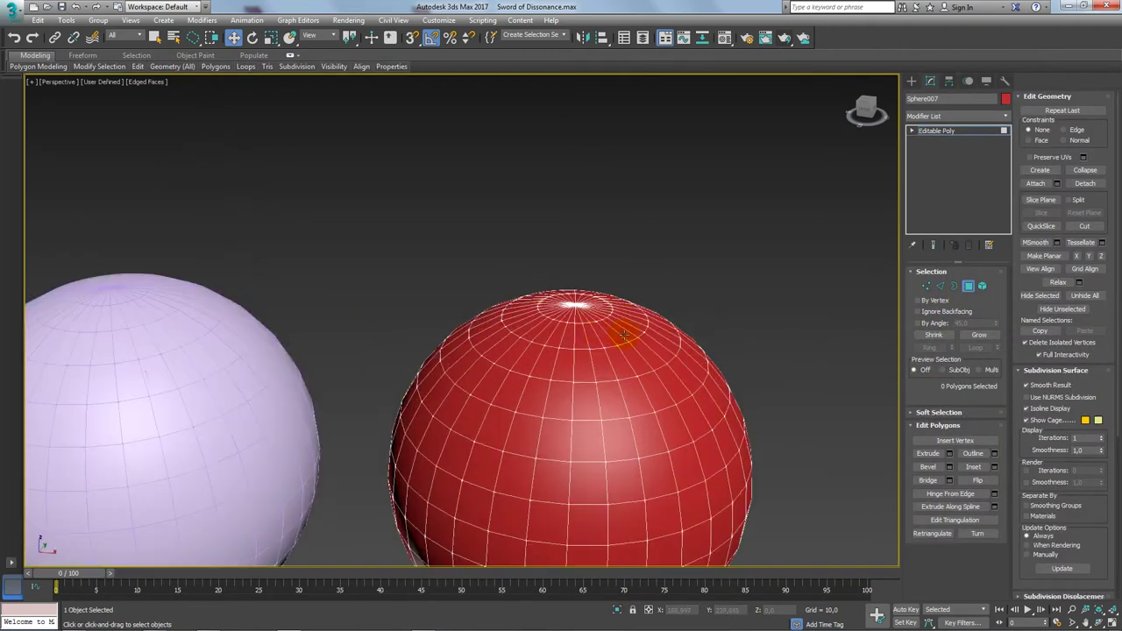
click(593, 307)
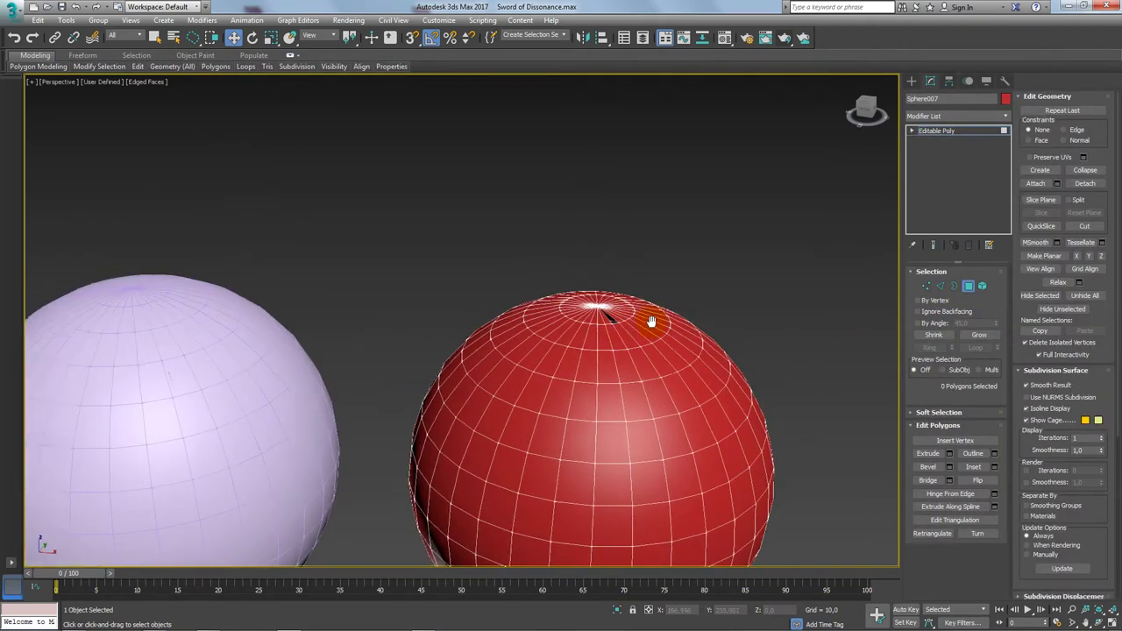
scroll(651, 321, down, 5)
click(931, 131)
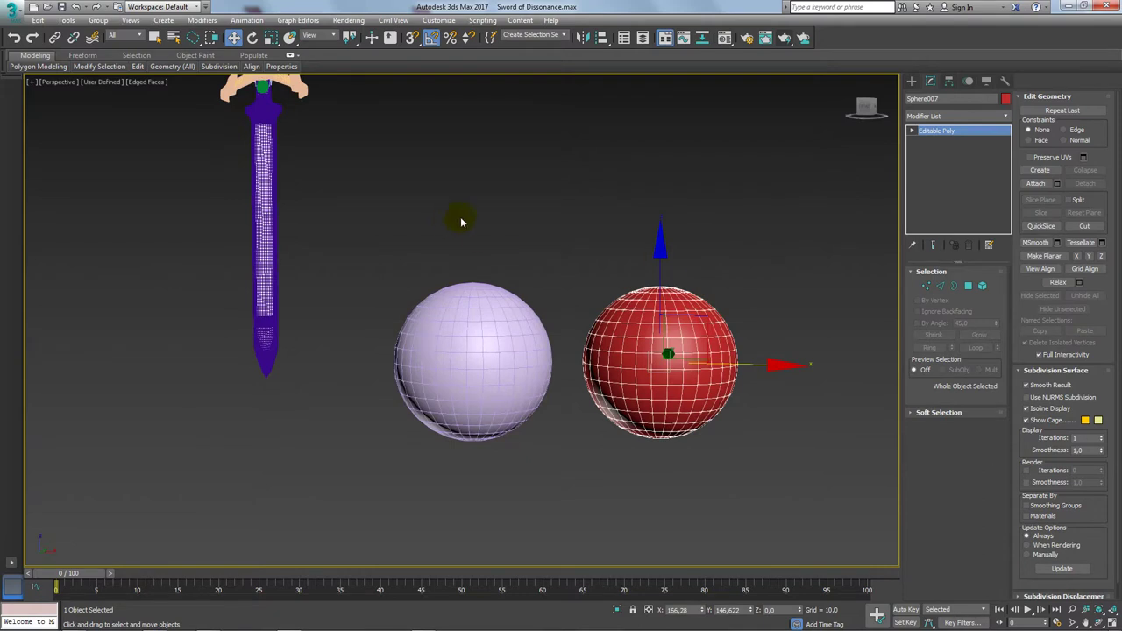
drag(455, 217, 556, 491)
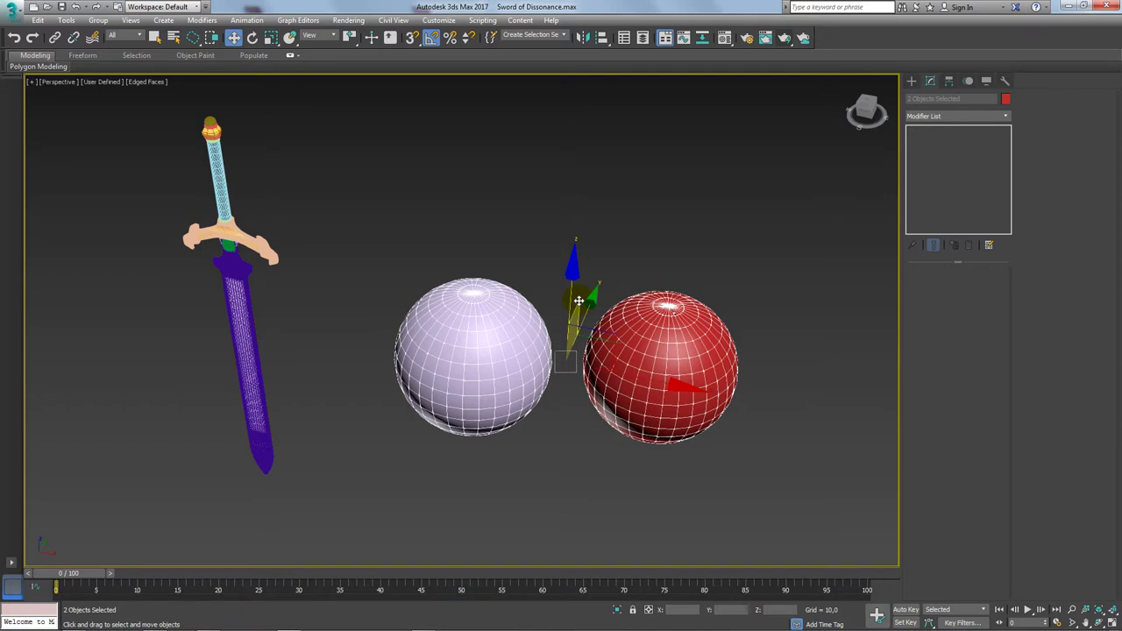
scroll(483, 266, up, 2)
scroll(466, 255, up, 1)
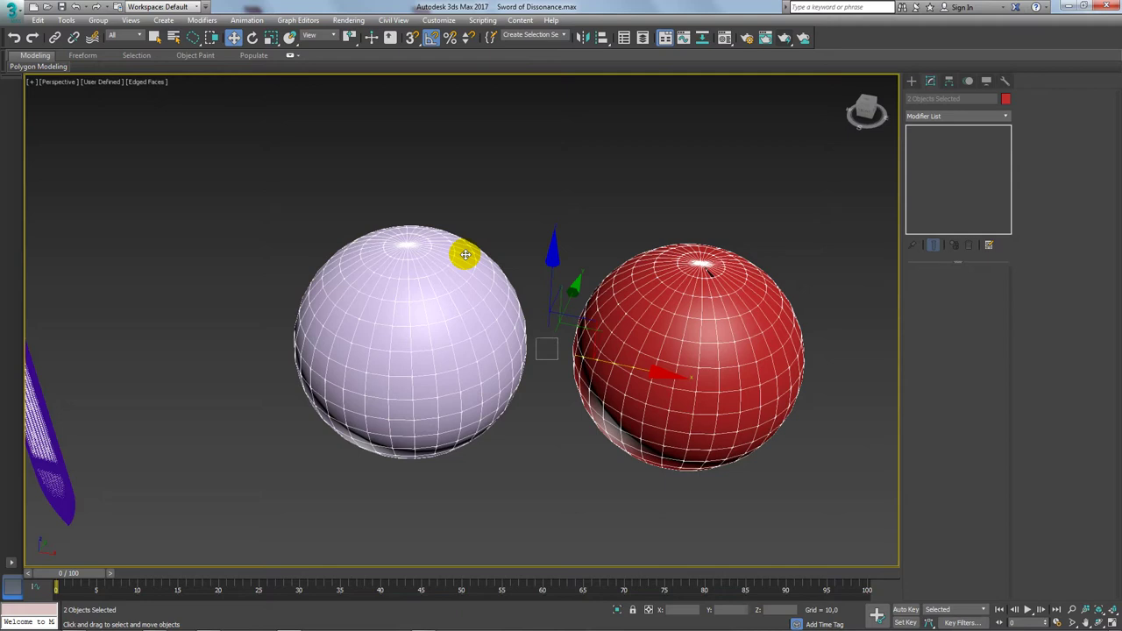
drag(465, 140, 401, 463)
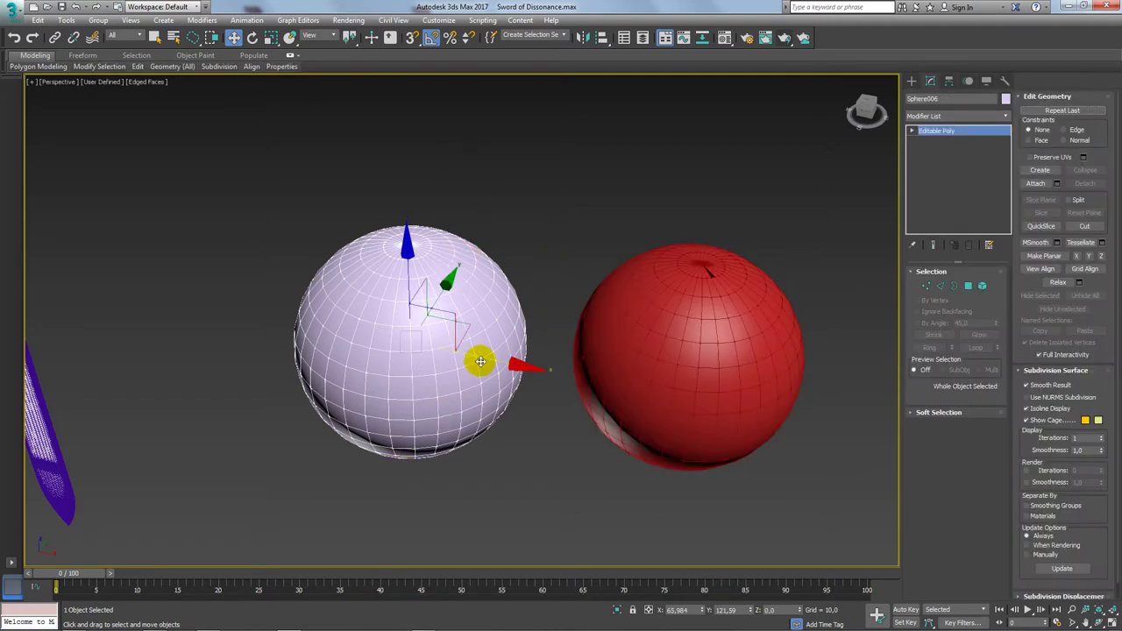
middle_drag(476, 358, 394, 368)
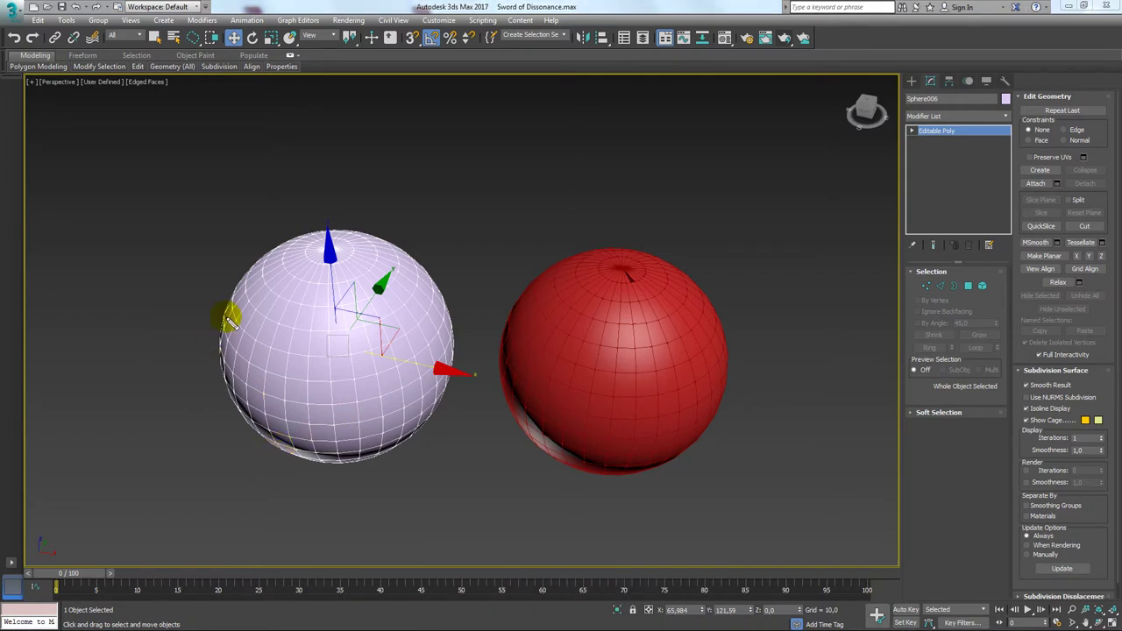
mouse_move(230, 319)
mouse_down()
mouse_move(291, 324)
mouse_move(382, 258)
mouse_up()
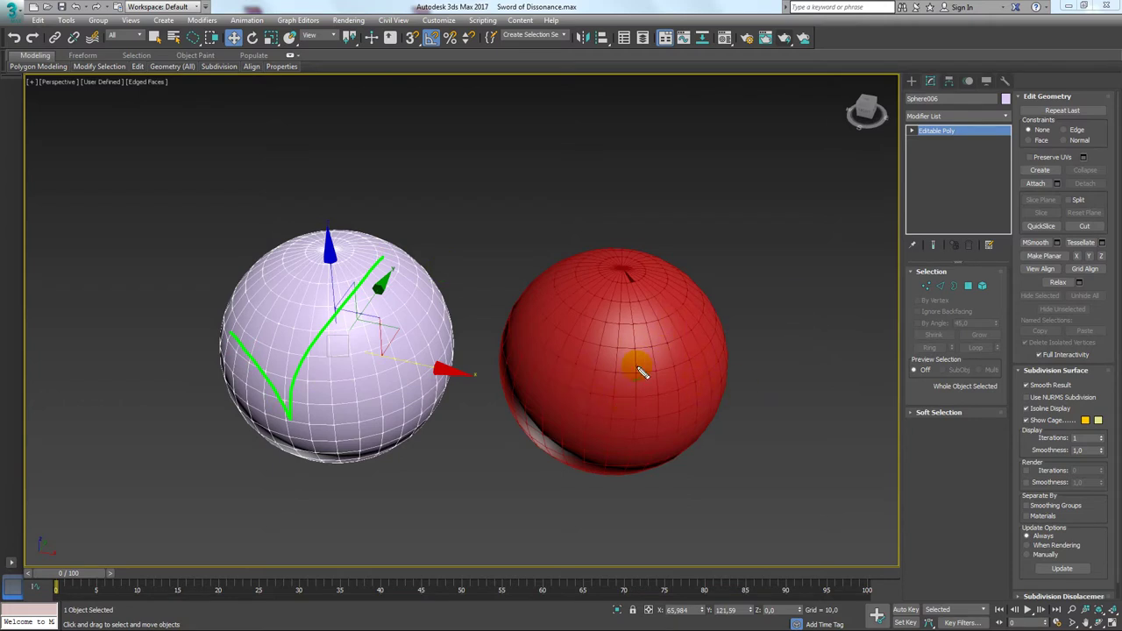
drag(558, 432, 748, 263)
drag(578, 261, 741, 469)
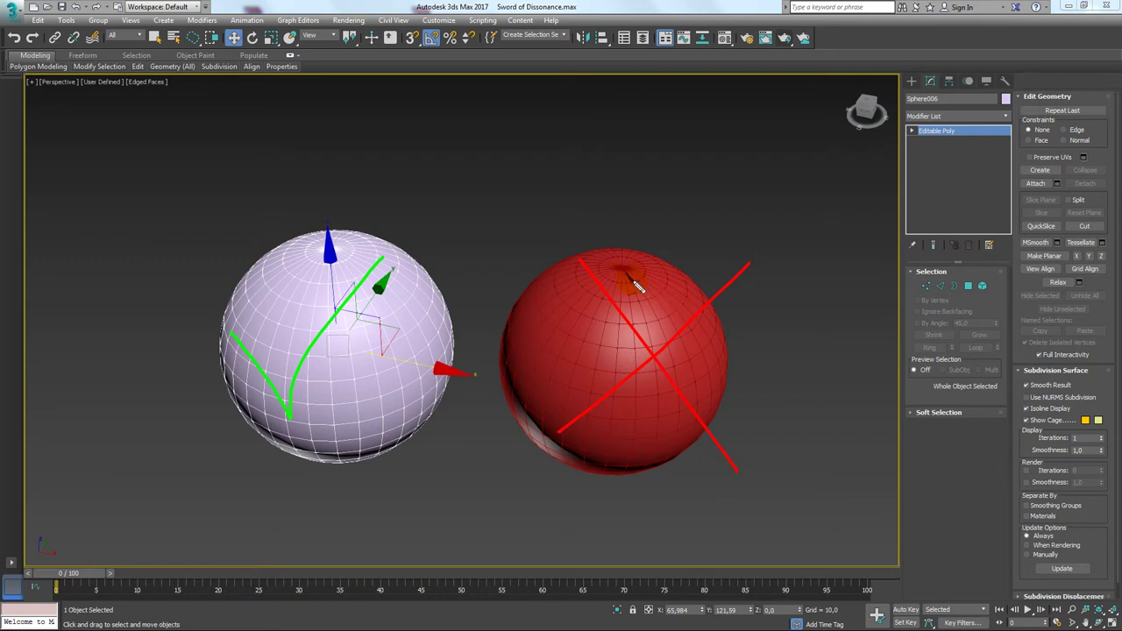
key(e)
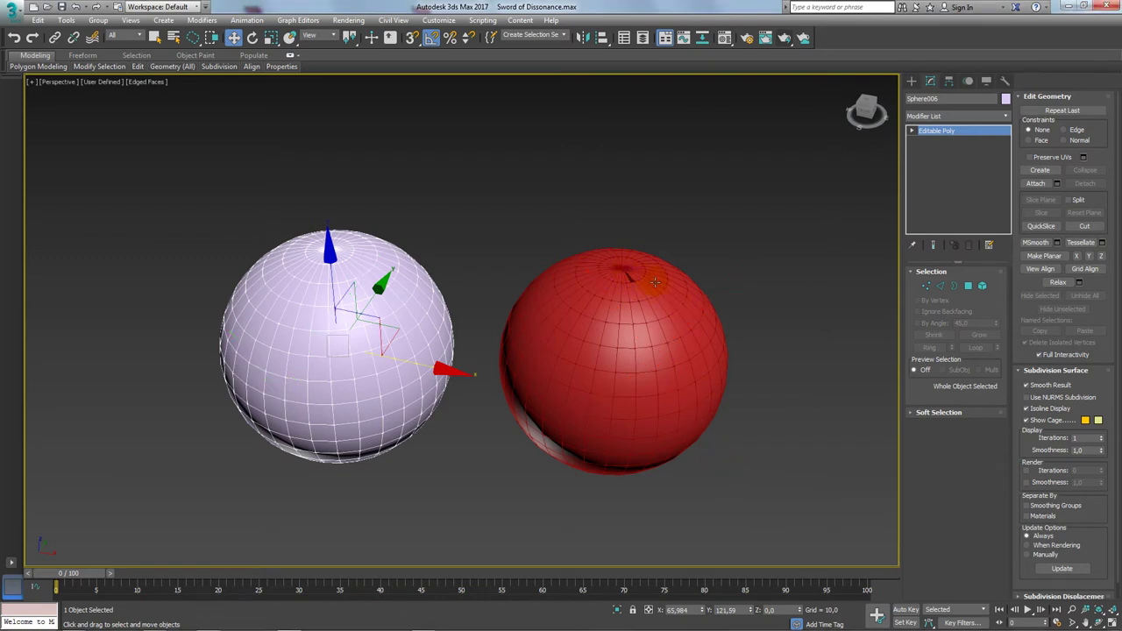
alt+middle_drag(721, 281, 704, 316)
scroll(593, 229, up, 3)
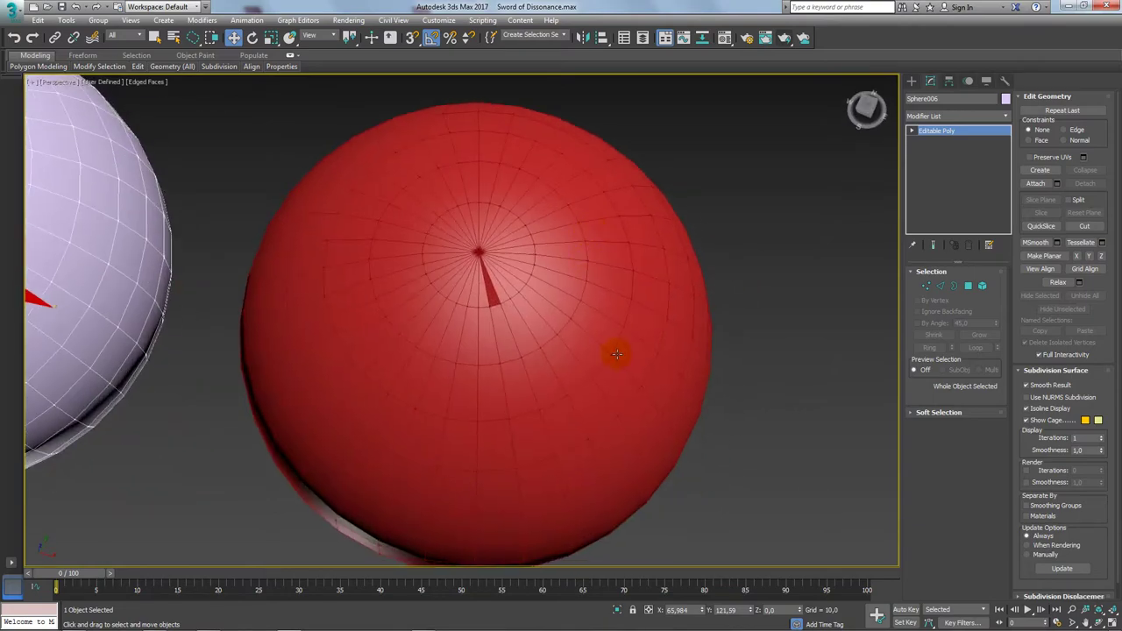
Select the red sphere and inspect its top pole from above
middle_drag(614, 355, 662, 193)
click(518, 123)
scroll(546, 200, up, 3)
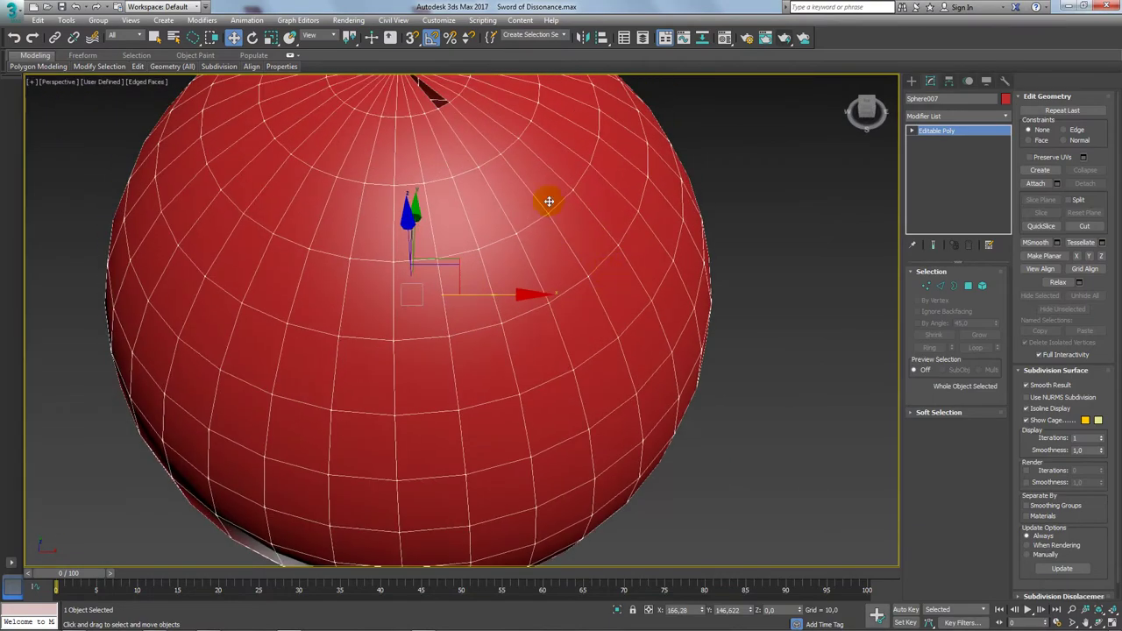
alt+middle_drag(546, 199, 541, 324)
scroll(446, 248, up, 2)
scroll(448, 246, up, 2)
scroll(451, 246, down, 2)
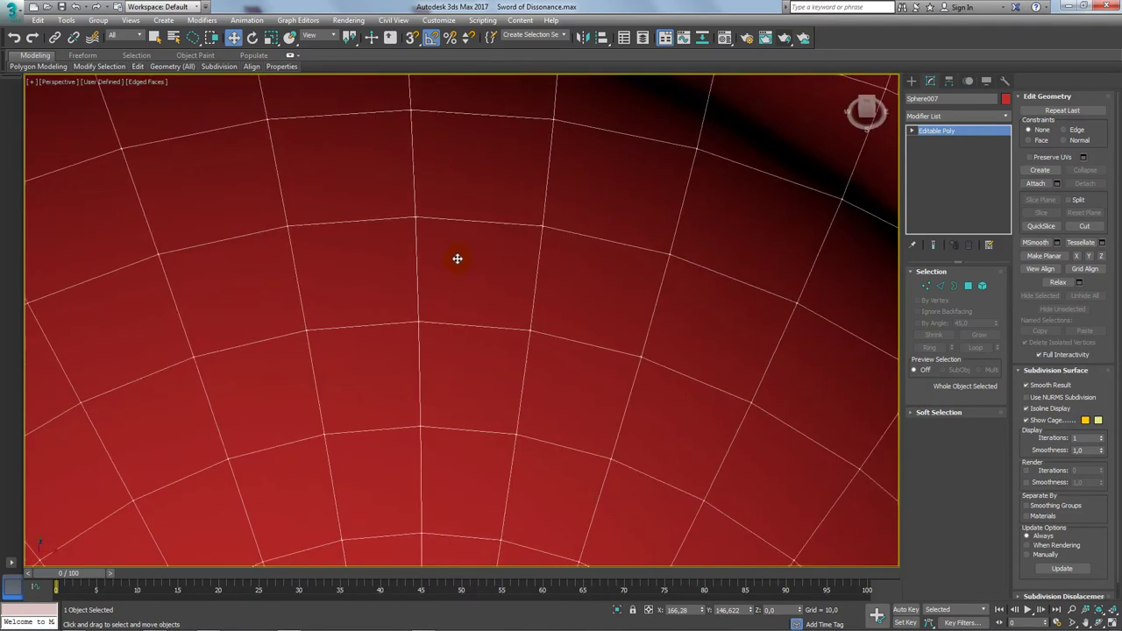
scroll(455, 250, down, 5)
scroll(605, 220, down, 2)
scroll(646, 188, down, 5)
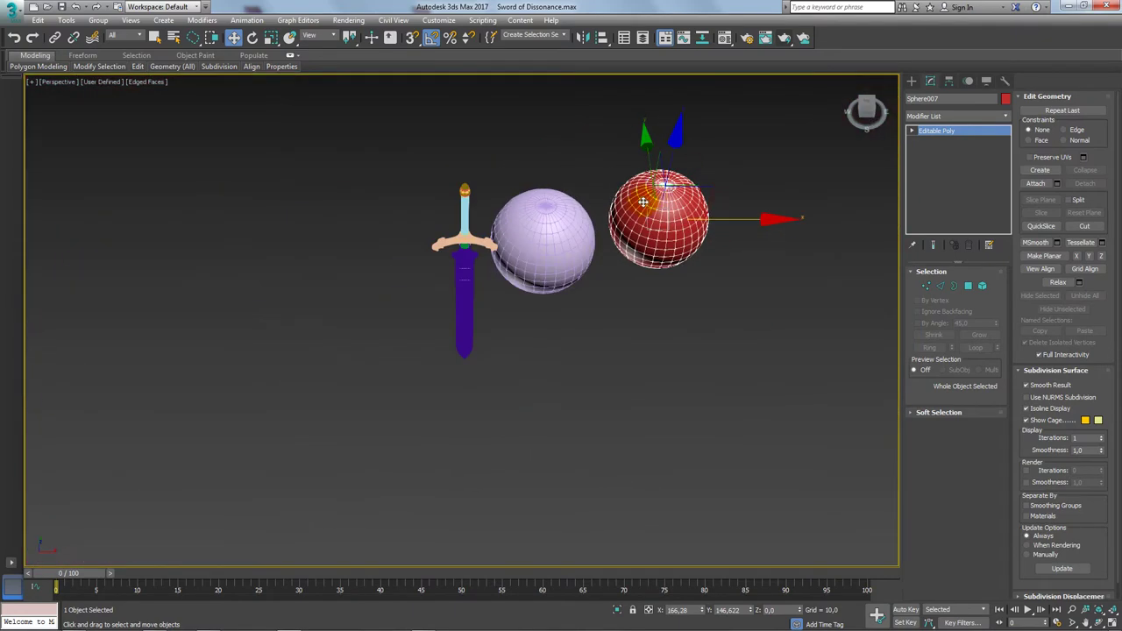
Clone the sword blade as a copy off to the left
click(468, 291)
scroll(465, 293, up, 2)
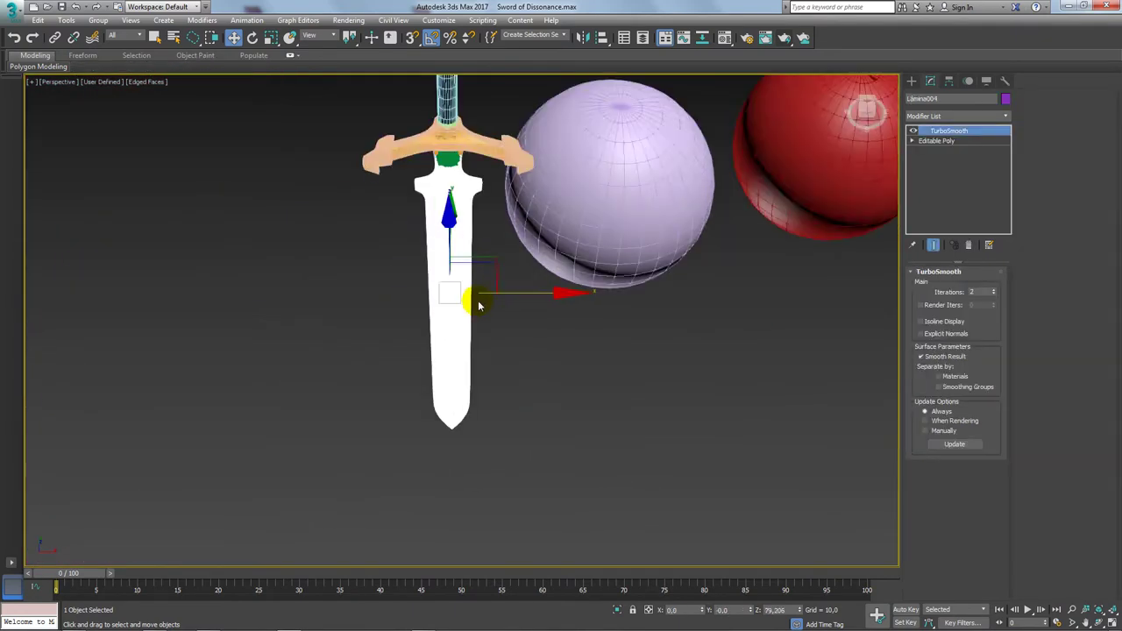
scroll(465, 294, up, 3)
scroll(478, 289, up, 3)
shift+drag(499, 281, 306, 285)
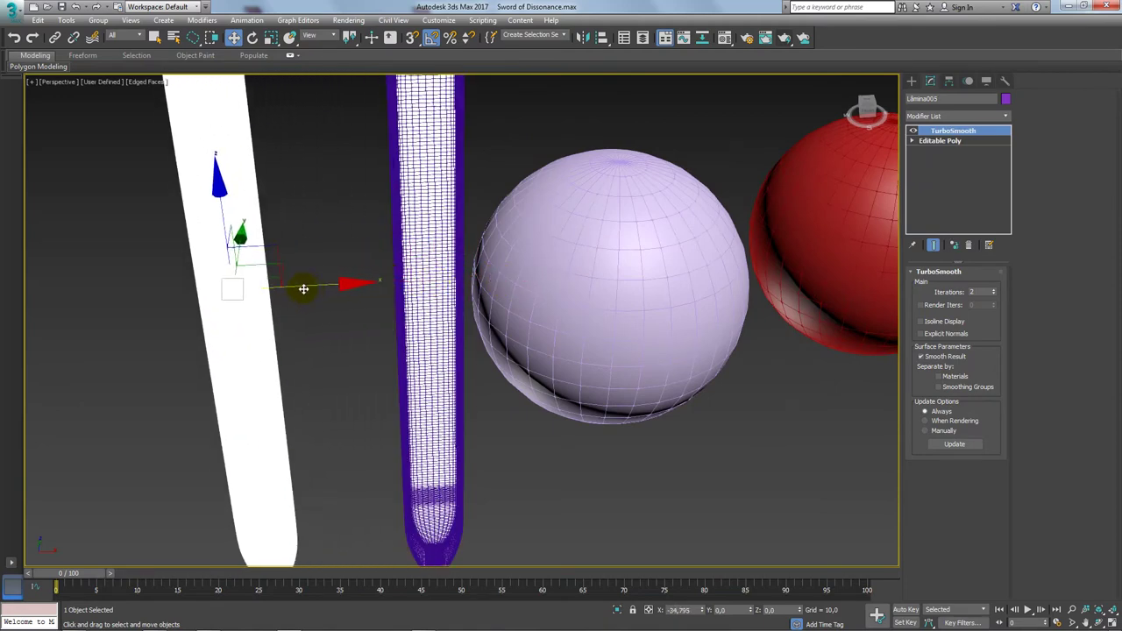
click(561, 371)
scroll(491, 351, down, 5)
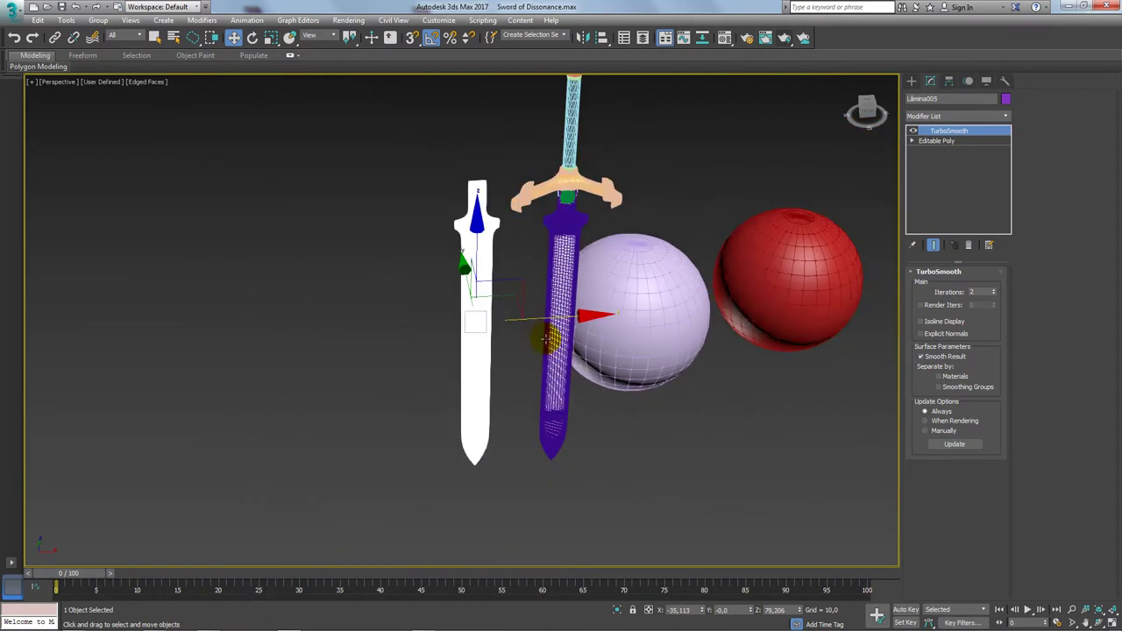
Tilt the white blade copy about 35 degrees, then clear the selection
key(e)
drag(519, 235, 495, 248)
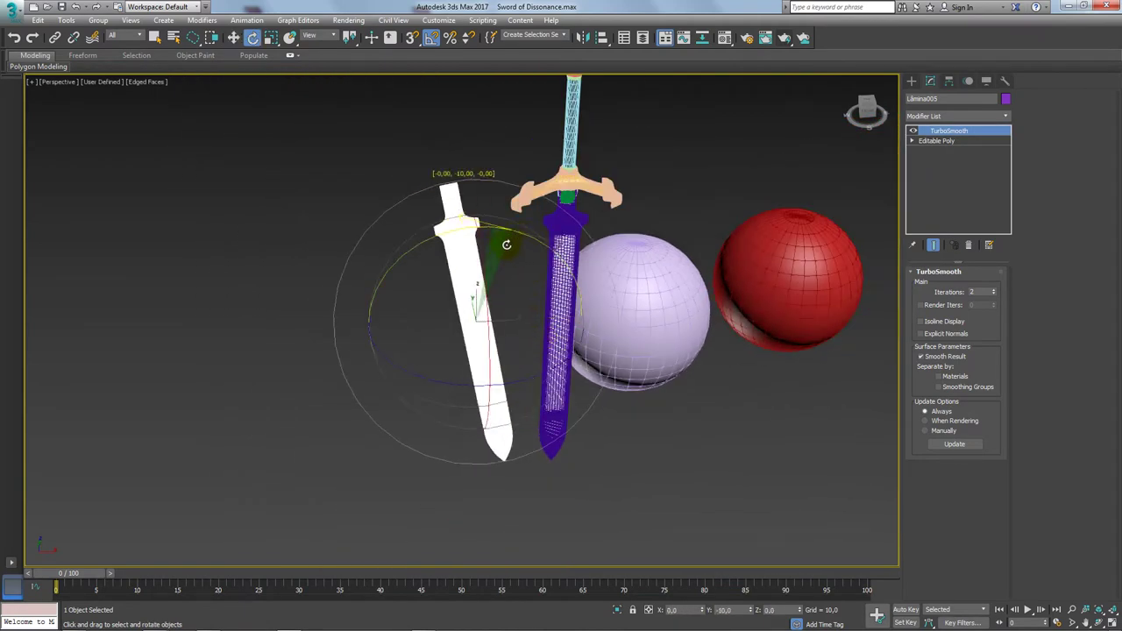
middle_drag(552, 344, 547, 340)
scroll(547, 340, up, 3)
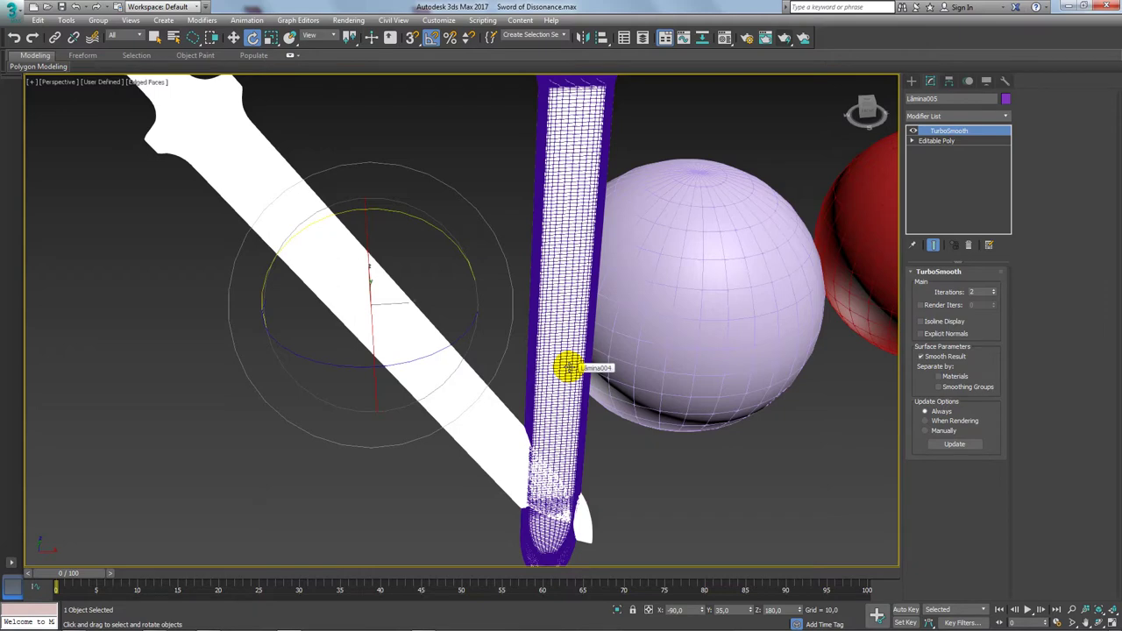
scroll(555, 280, up, 1)
scroll(535, 288, up, 2)
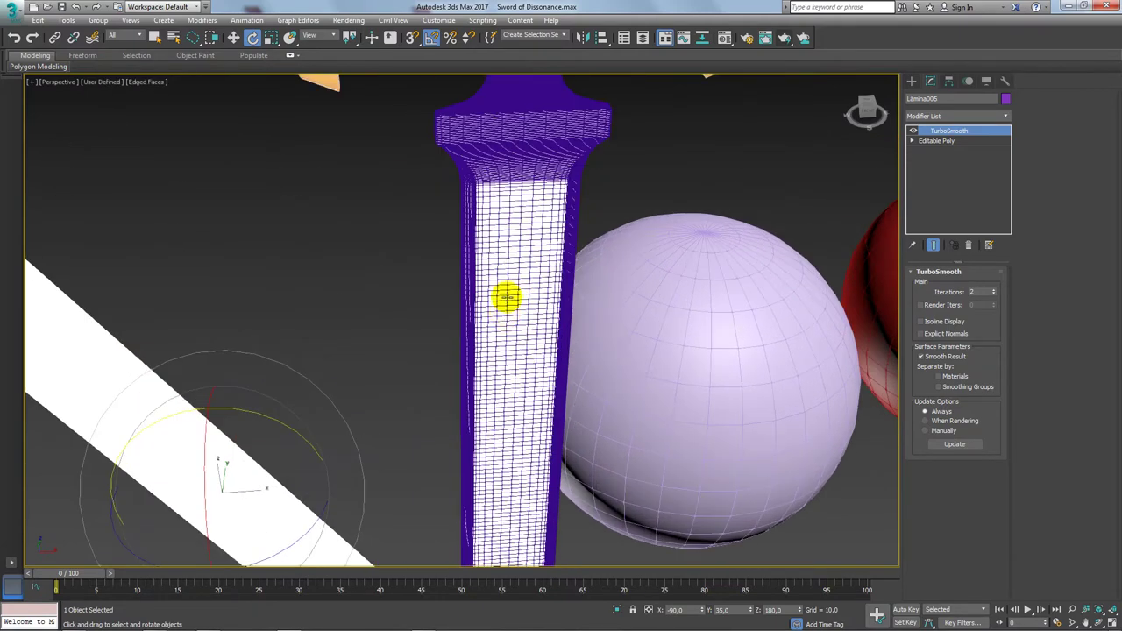
scroll(505, 295, up, 2)
scroll(508, 275, down, 5)
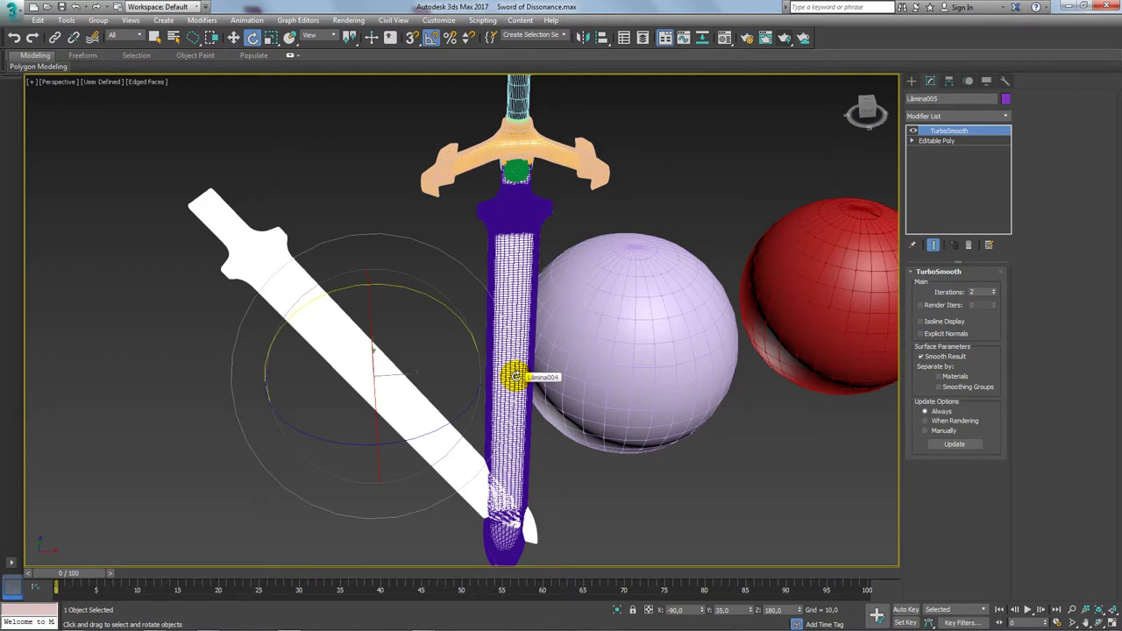
middle_drag(514, 377, 411, 354)
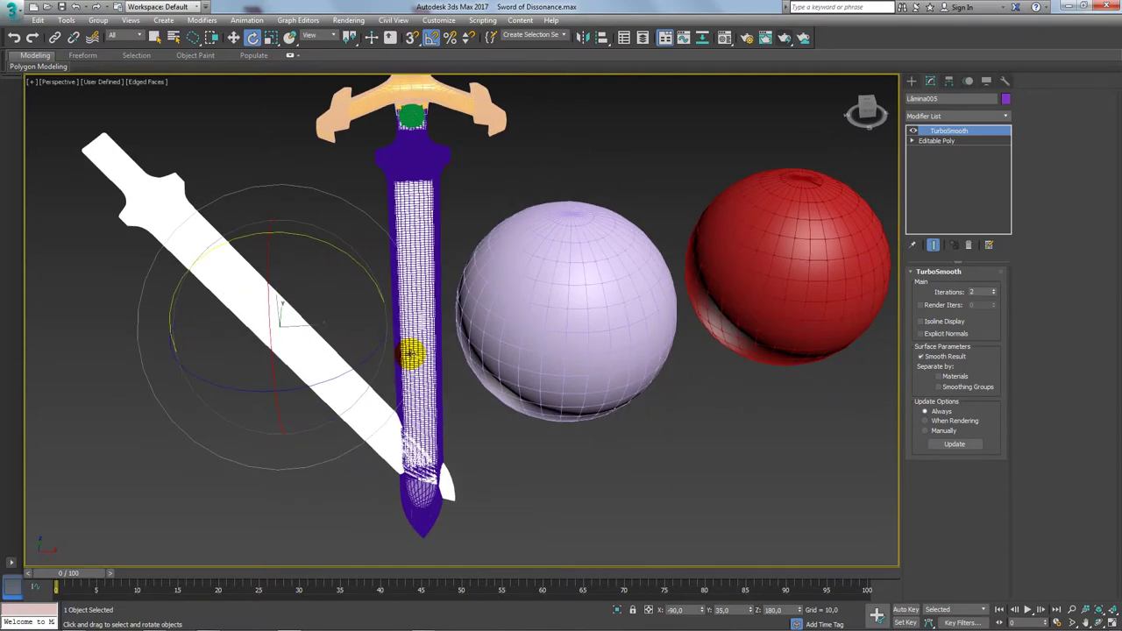
click(438, 245)
Frame the sword and spheres, trying selections of the sword and both spheres
scroll(395, 325, down, 5)
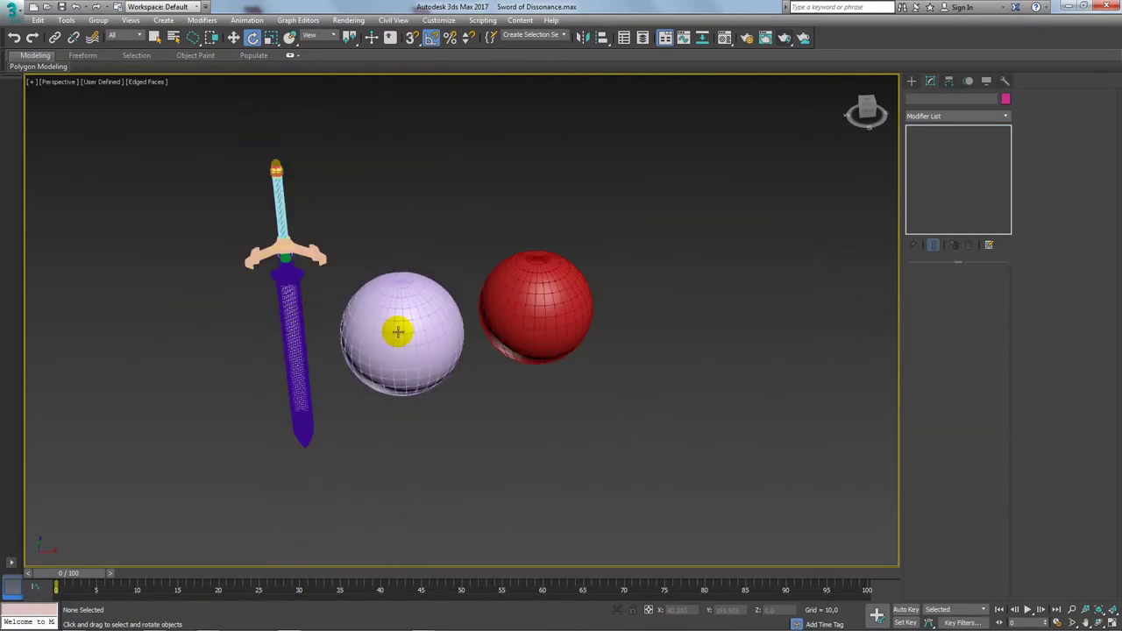
middle_drag(593, 378, 631, 409)
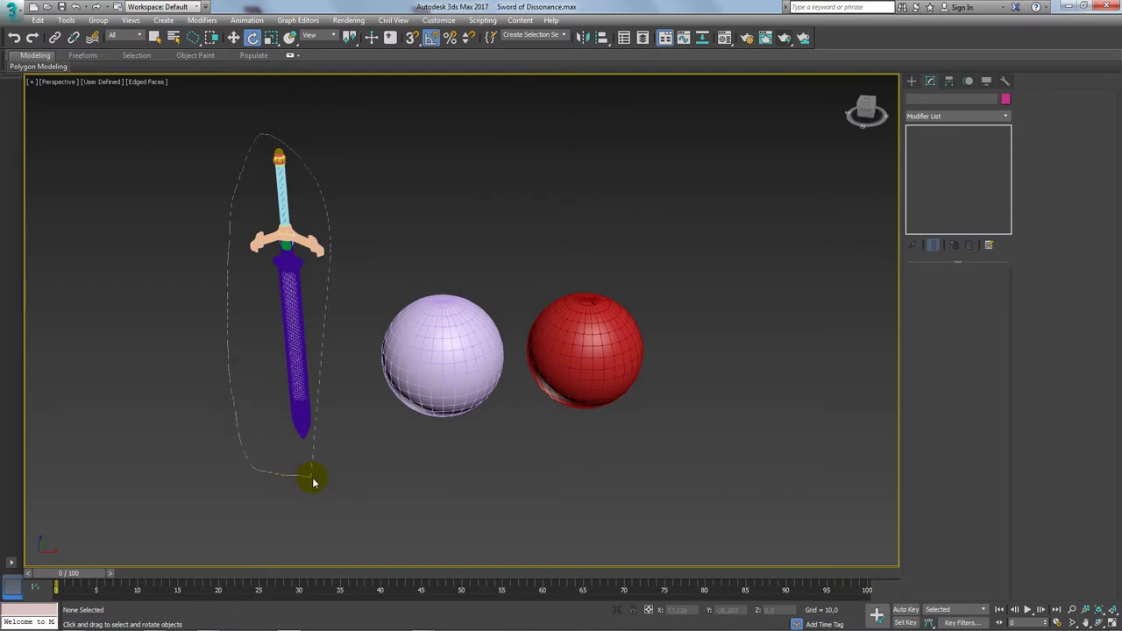
drag(313, 481, 315, 477)
alt+middle_drag(365, 453, 500, 426)
drag(552, 506, 454, 308)
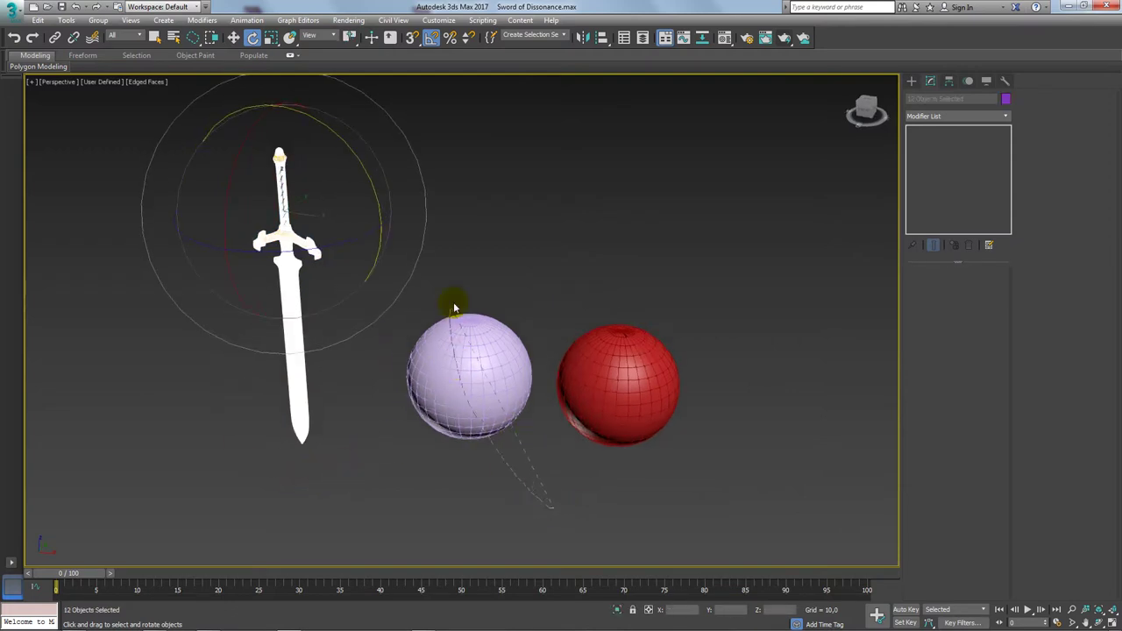
drag(634, 513, 568, 519)
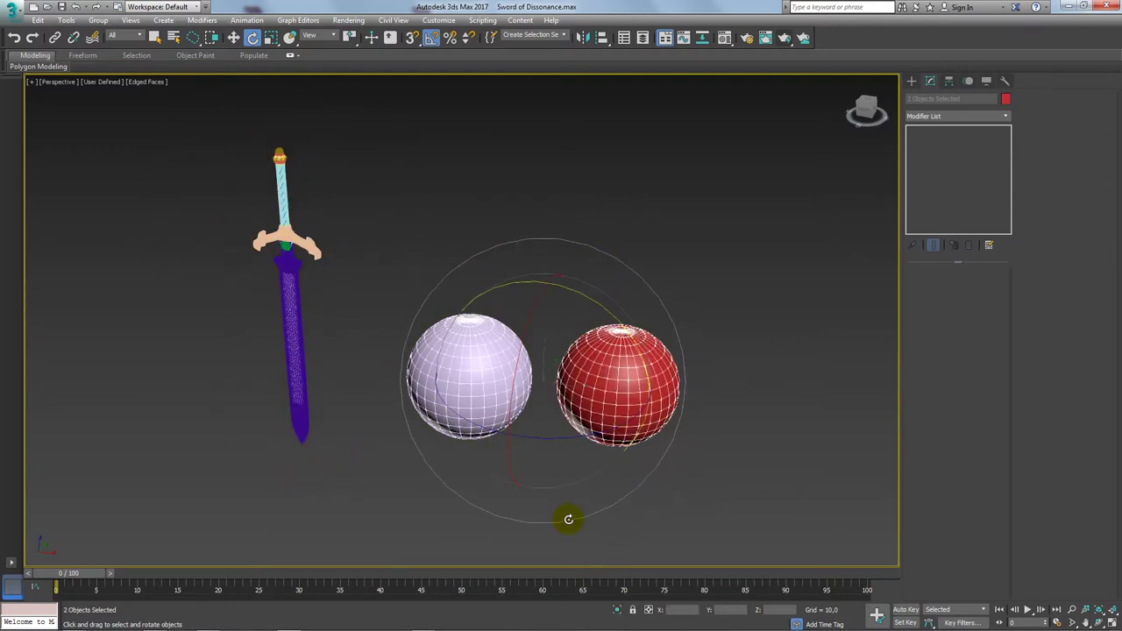
click(739, 426)
Select the red sphere on its own and delete it
click(618, 356)
scroll(619, 355, up, 2)
scroll(621, 317, up, 3)
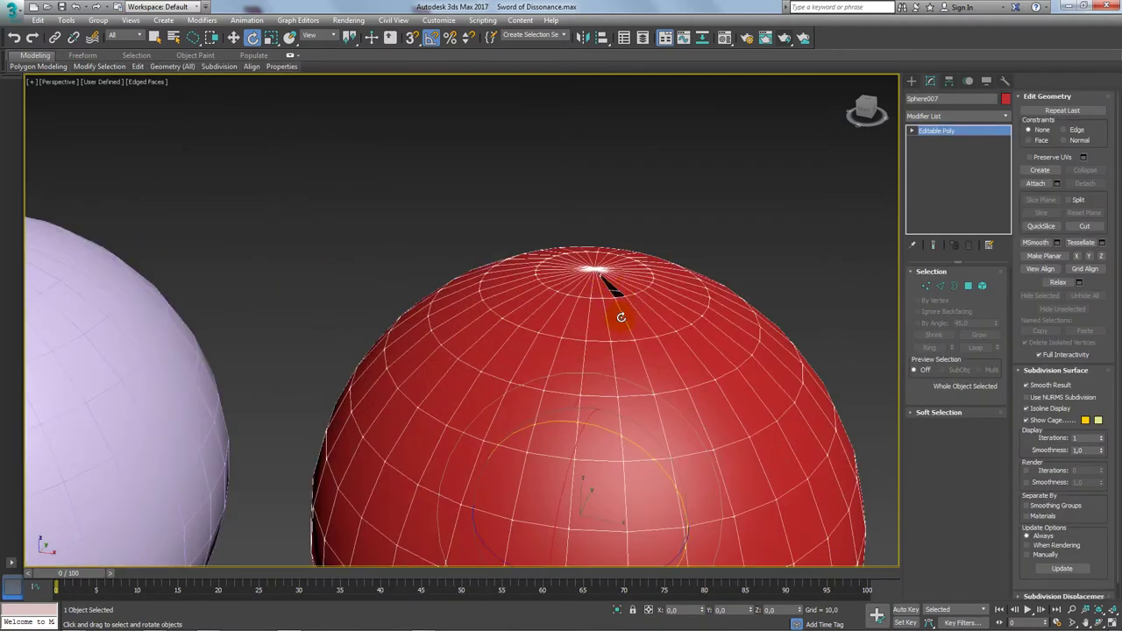
scroll(618, 289, up, 2)
scroll(571, 276, up, 2)
scroll(578, 263, down, 8)
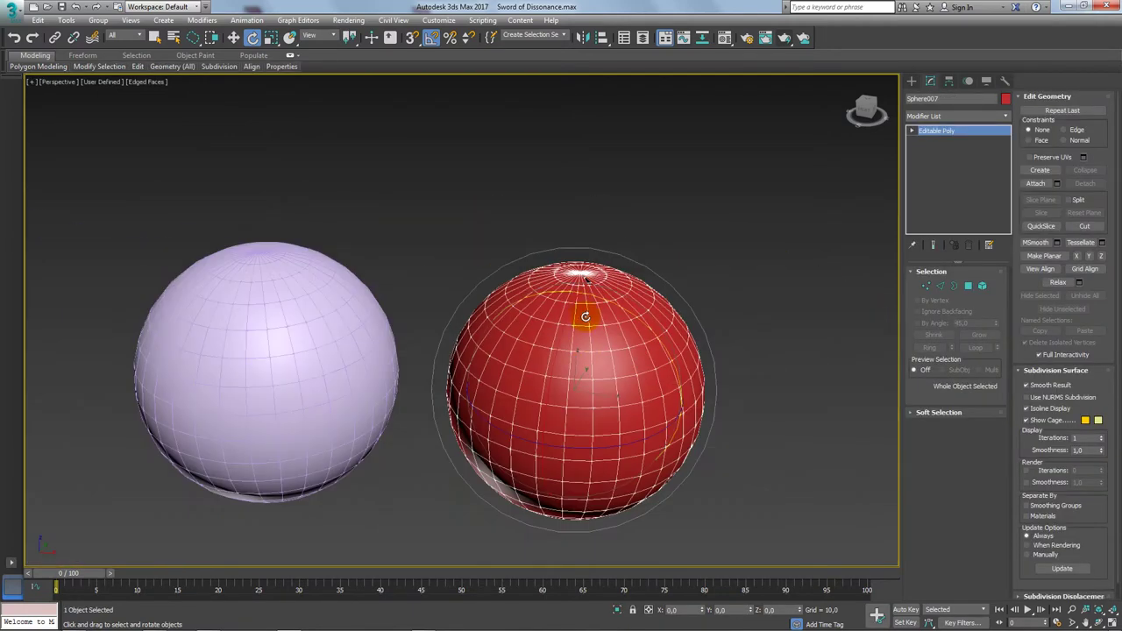
key(Delete)
Delete the lilac sphere and centre the upright sword in the view
click(281, 343)
key(z)
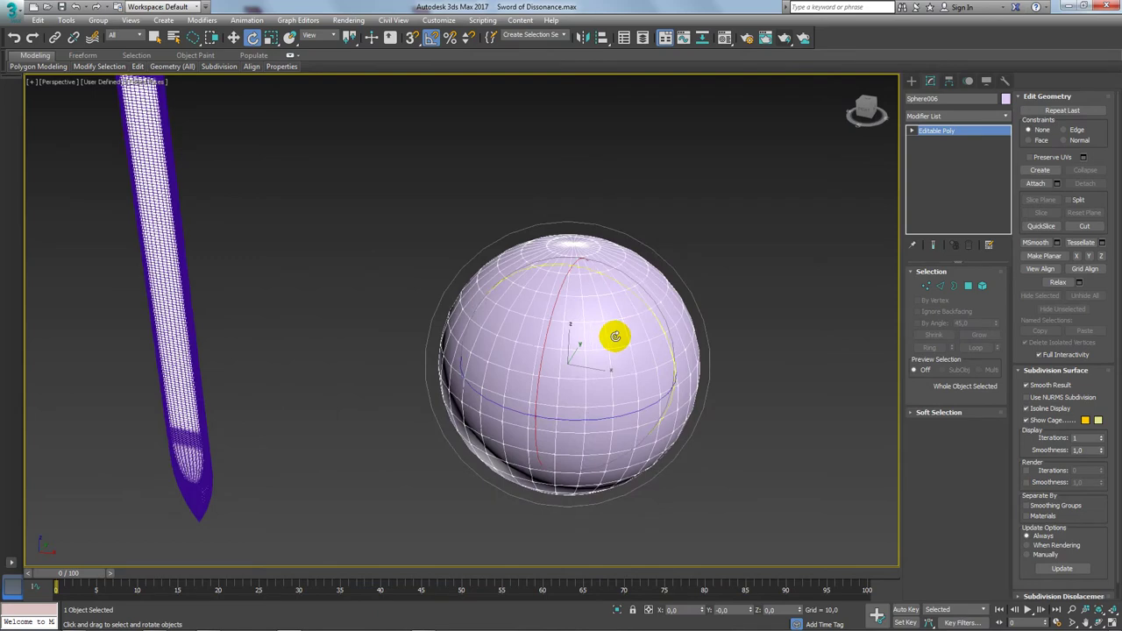
scroll(587, 280, up, 2)
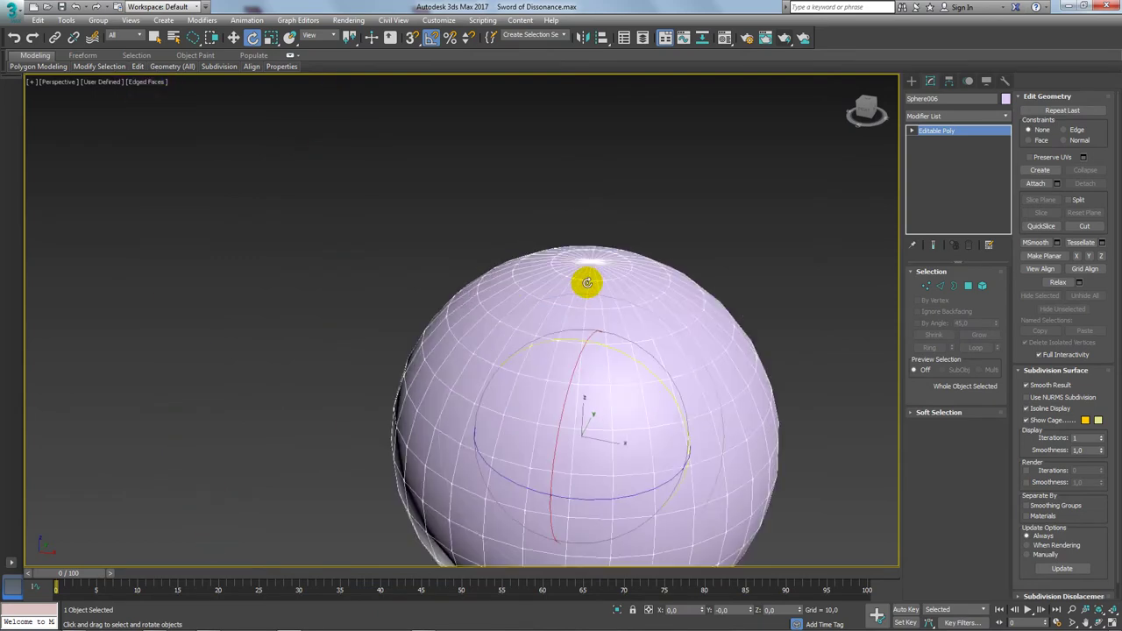
scroll(597, 279, up, 2)
alt+middle_drag(597, 279, 598, 363)
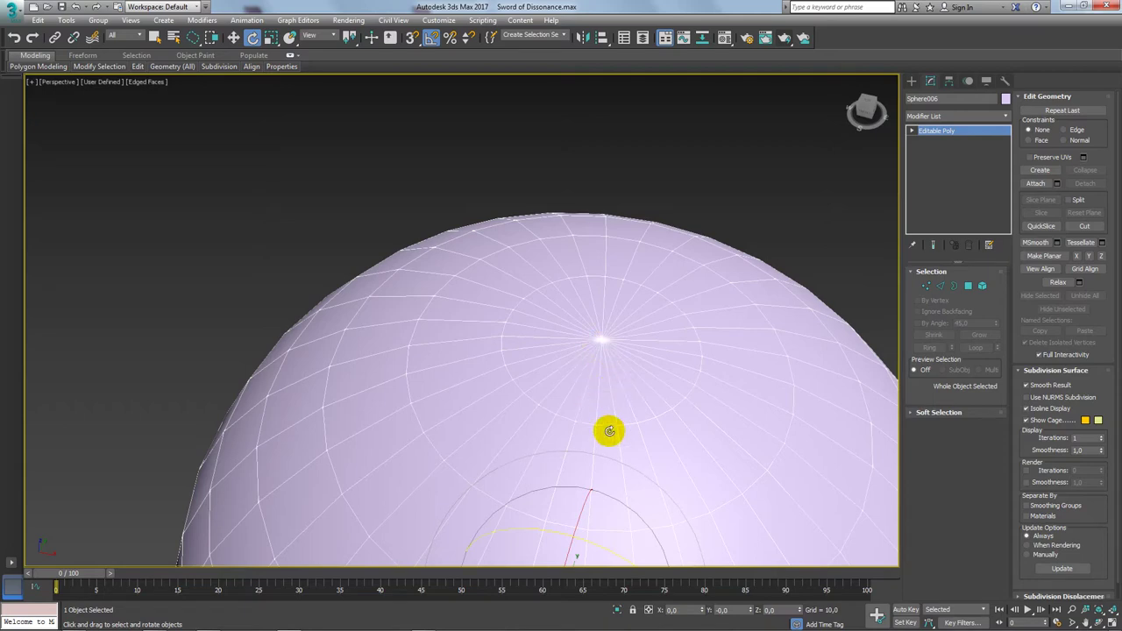
alt+middle_drag(605, 430, 559, 289)
scroll(565, 350, down, 3)
mouse_move(571, 389)
alt+middle_down()
mouse_move(534, 363)
mouse_move(586, 376)
mouse_move(603, 397)
mouse_move(608, 289)
alt+middle_up()
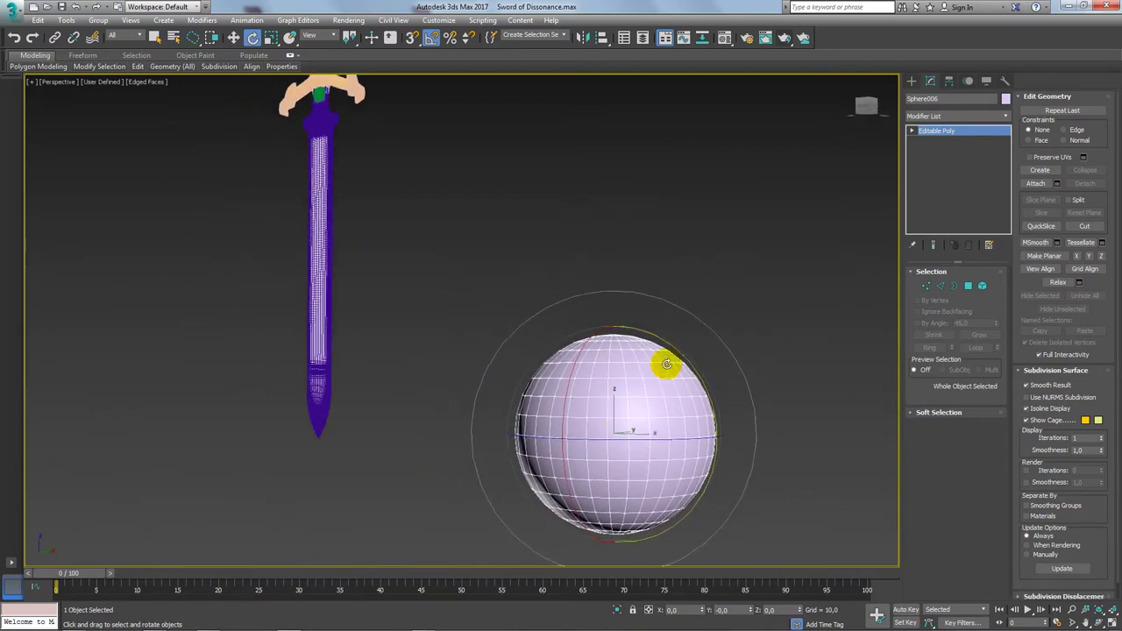
key(Delete)
mouse_move(636, 324)
alt+middle_down()
mouse_move(475, 290)
mouse_move(646, 366)
mouse_move(658, 325)
mouse_move(633, 386)
mouse_move(612, 396)
alt+middle_up()
scroll(648, 351, down, 2)
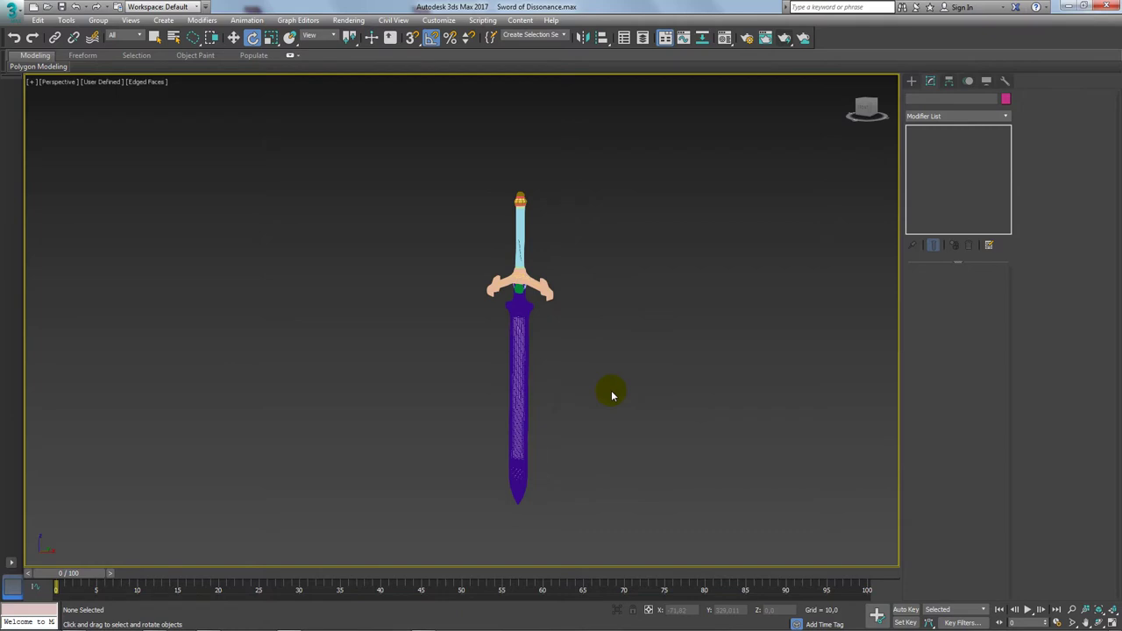
Lasso-select all 12 sword objects, frame them, and toggle Affect Pivot Only on and off
drag(616, 402, 521, 156)
mouse_move(446, 477)
mouse_down()
mouse_move(573, 513)
mouse_move(628, 513)
mouse_up()
key(z)
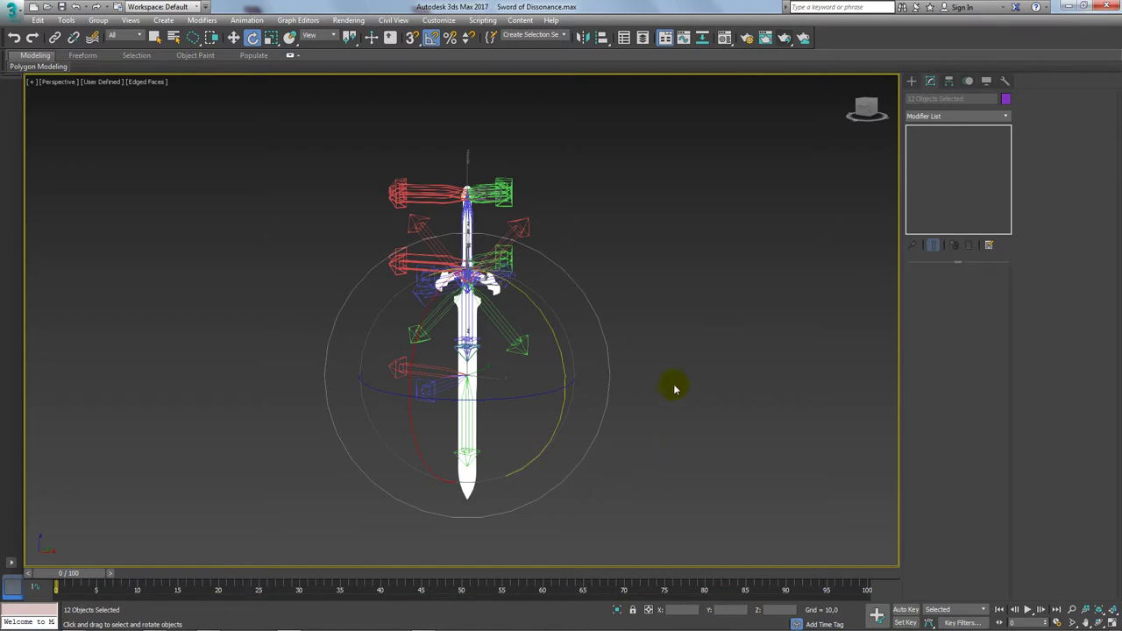
click(950, 81)
click(955, 161)
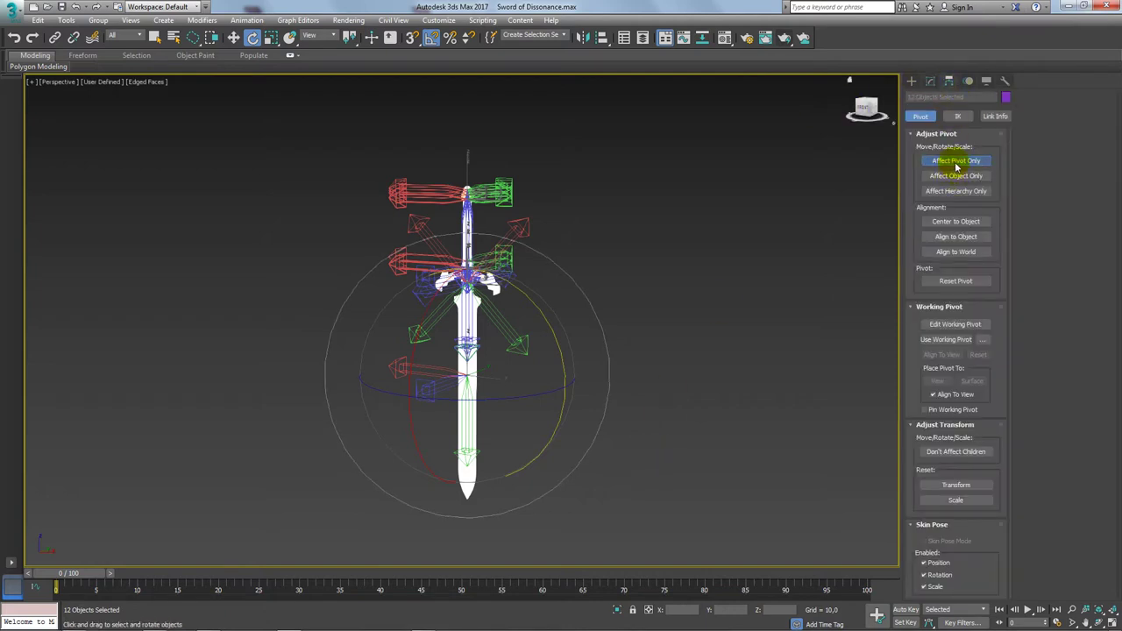
click(956, 162)
click(911, 81)
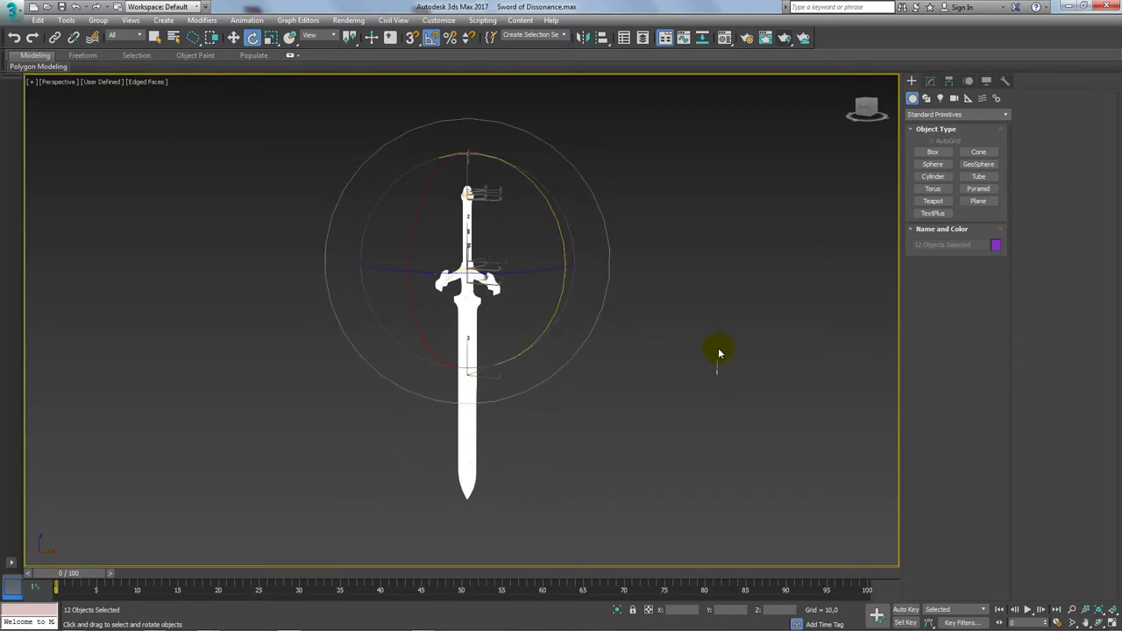
Turn on Show Statistics for the active viewport and reselect the sword
click(30, 82)
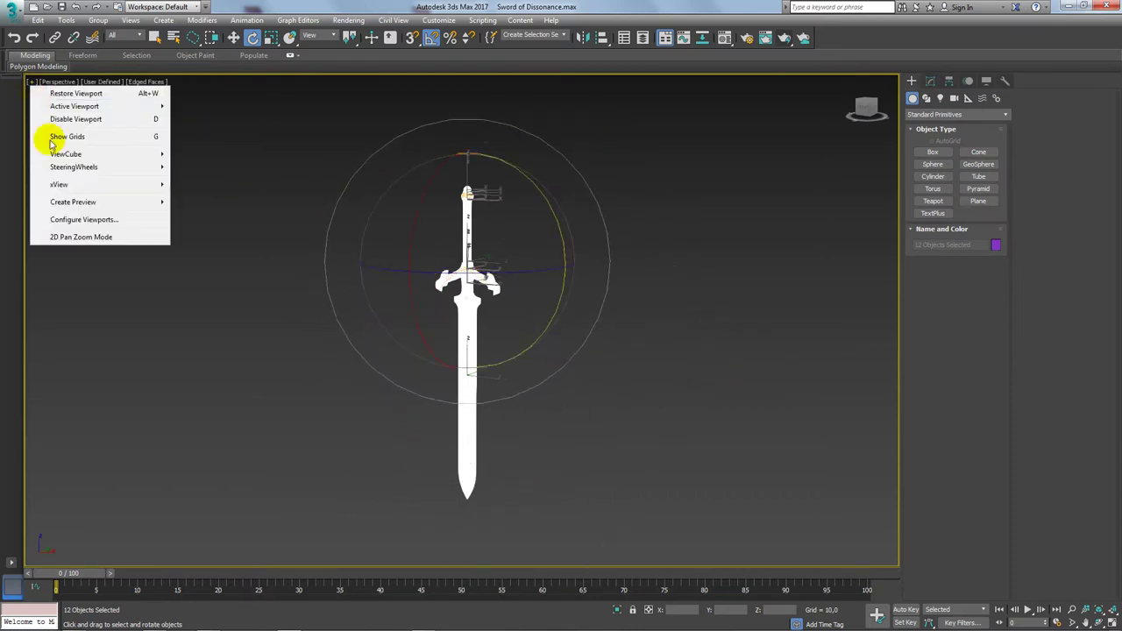
click(79, 223)
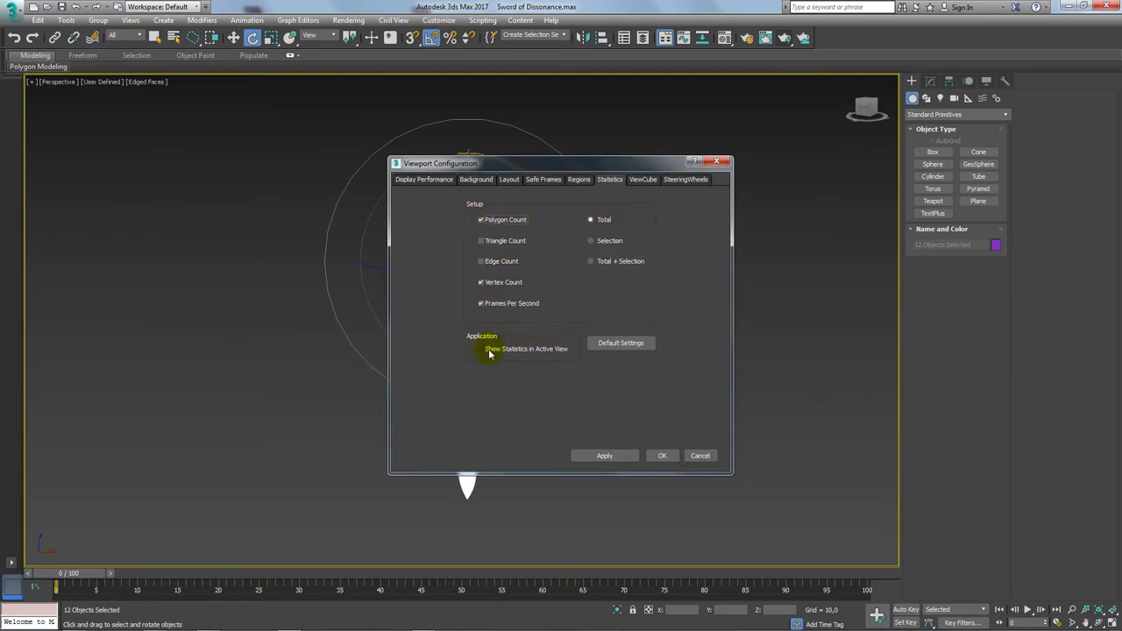
click(594, 450)
click(661, 456)
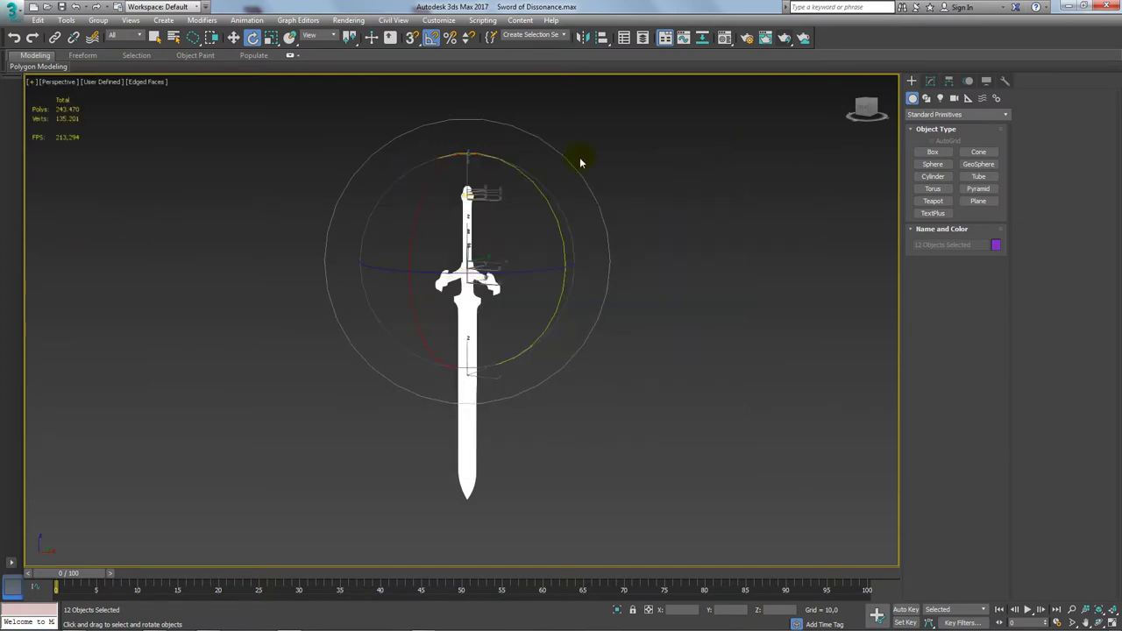
middle_drag(172, 181, 237, 196)
click(209, 184)
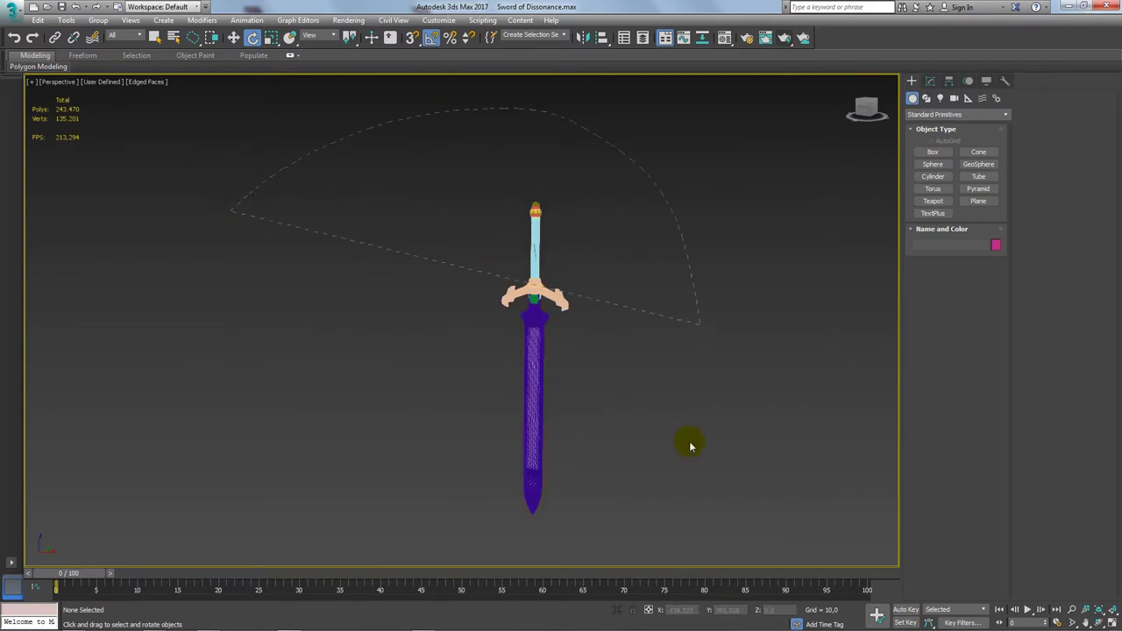
drag(689, 447, 178, 173)
Switch Statistics to Selection and reselect the 12 sword objects, showing 243,470 polys
click(33, 82)
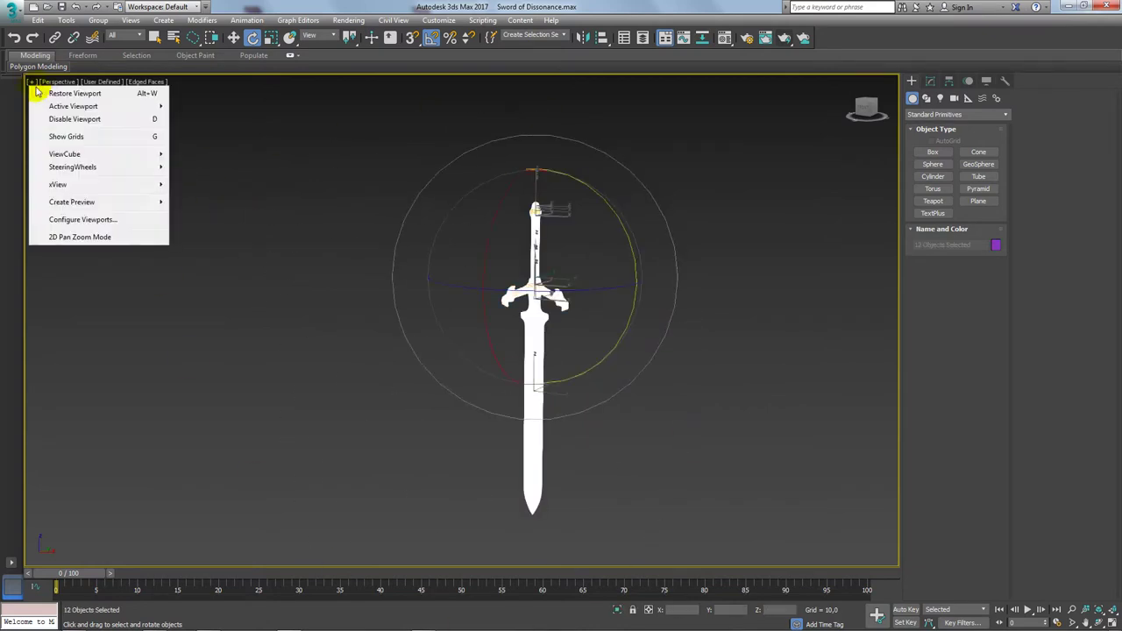
click(87, 220)
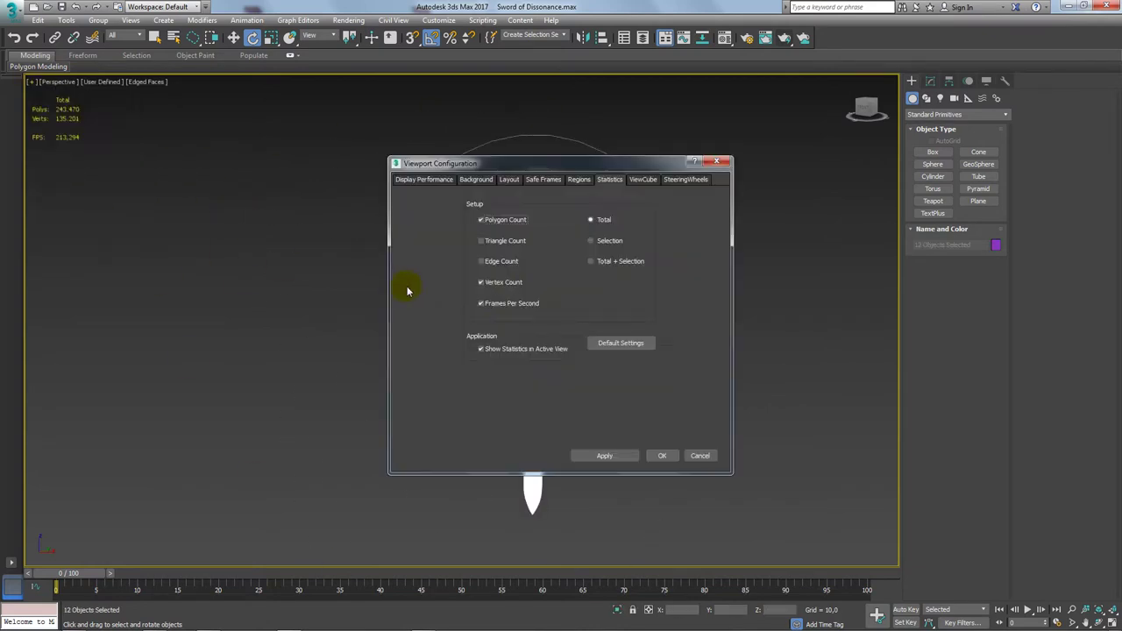
click(612, 456)
click(660, 455)
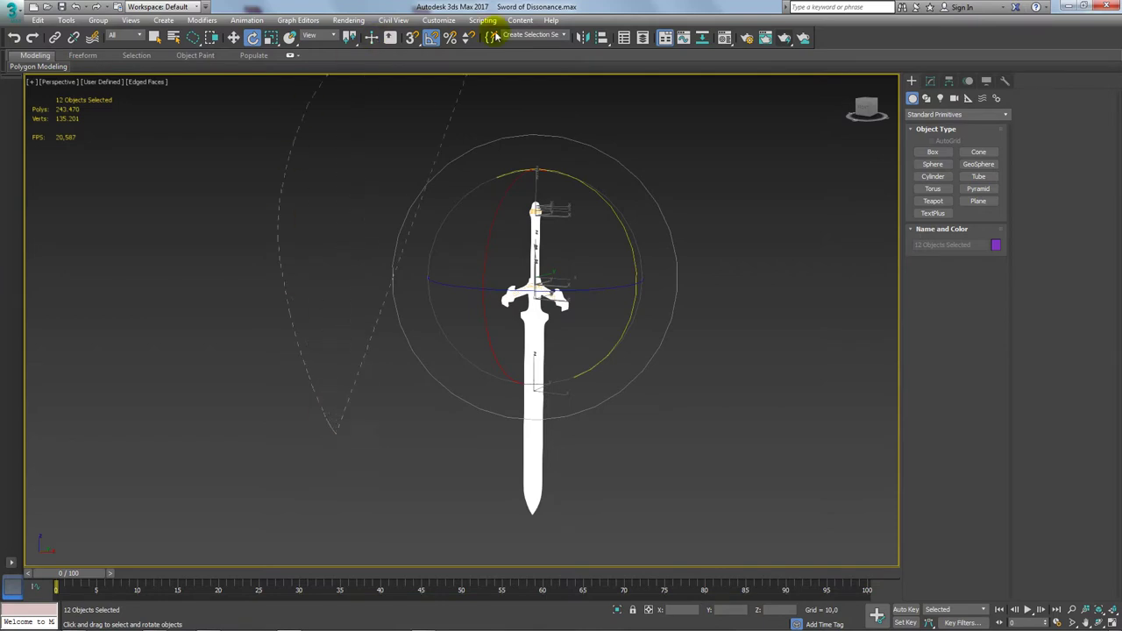
mouse_move(681, 408)
mouse_down()
mouse_move(445, 533)
mouse_move(323, 453)
mouse_up()
click(359, 306)
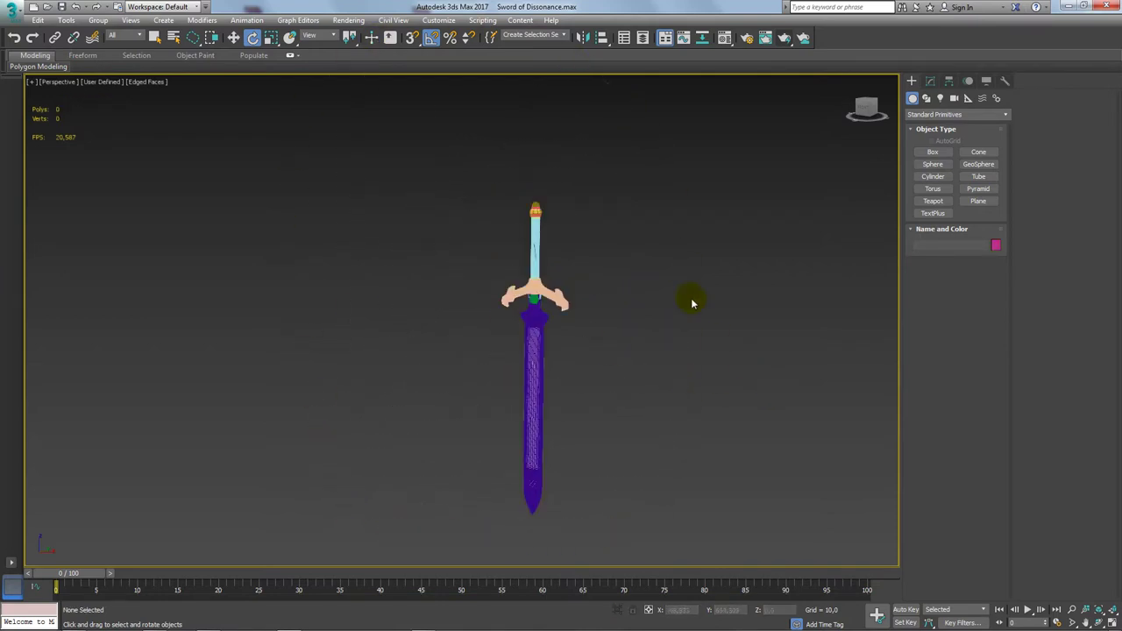
mouse_move(452, 381)
mouse_down()
mouse_move(533, 555)
mouse_move(669, 510)
mouse_up()
middle_drag(689, 459, 585, 429)
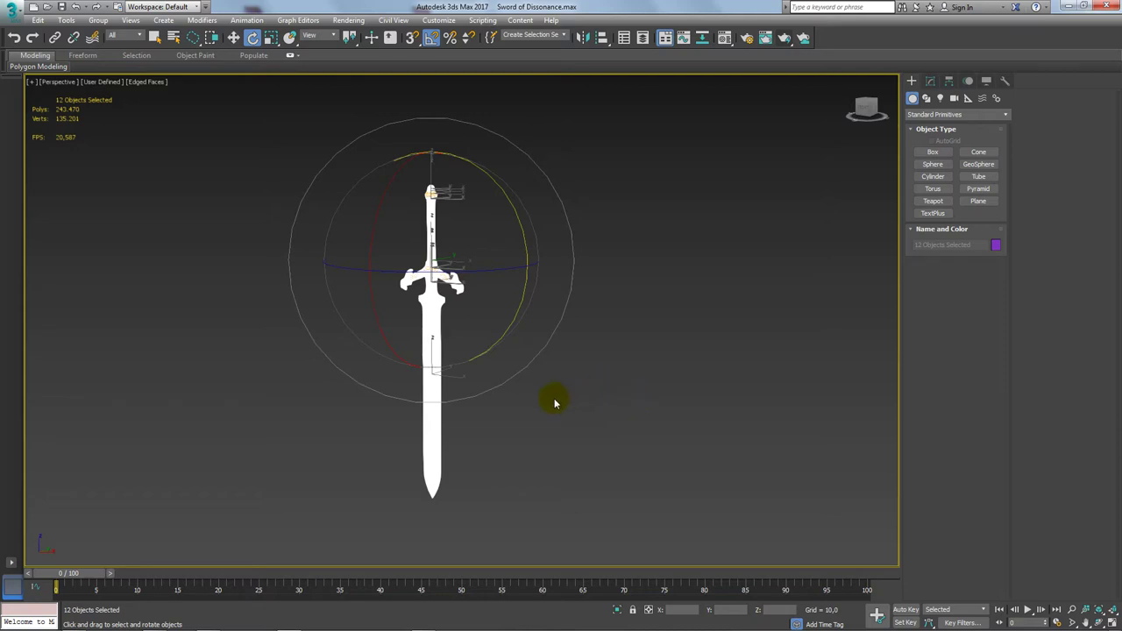
mouse_move(554, 403)
alt+middle_down()
mouse_move(500, 381)
mouse_move(711, 401)
mouse_move(622, 396)
alt+middle_up()
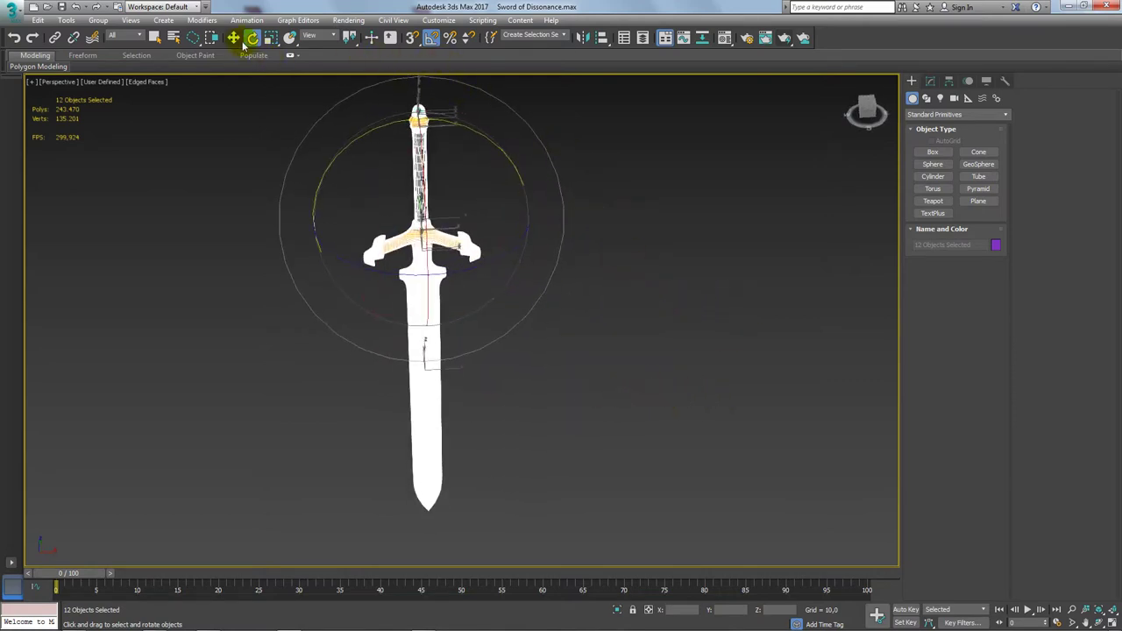
Clone blade Lámina004 into a copy, Lámina005, to its right
click(233, 37)
click(668, 315)
middle_drag(638, 292, 663, 394)
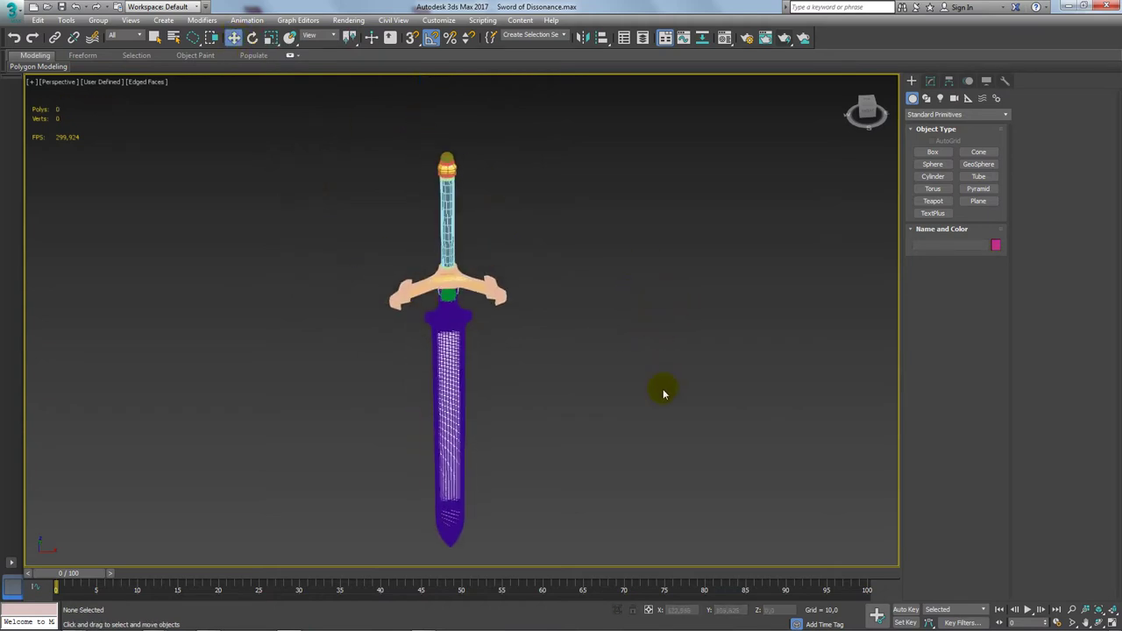
click(426, 453)
mouse_move(426, 453)
middle_down()
mouse_move(420, 405)
mouse_move(368, 370)
mouse_move(411, 363)
middle_up()
key(F4)
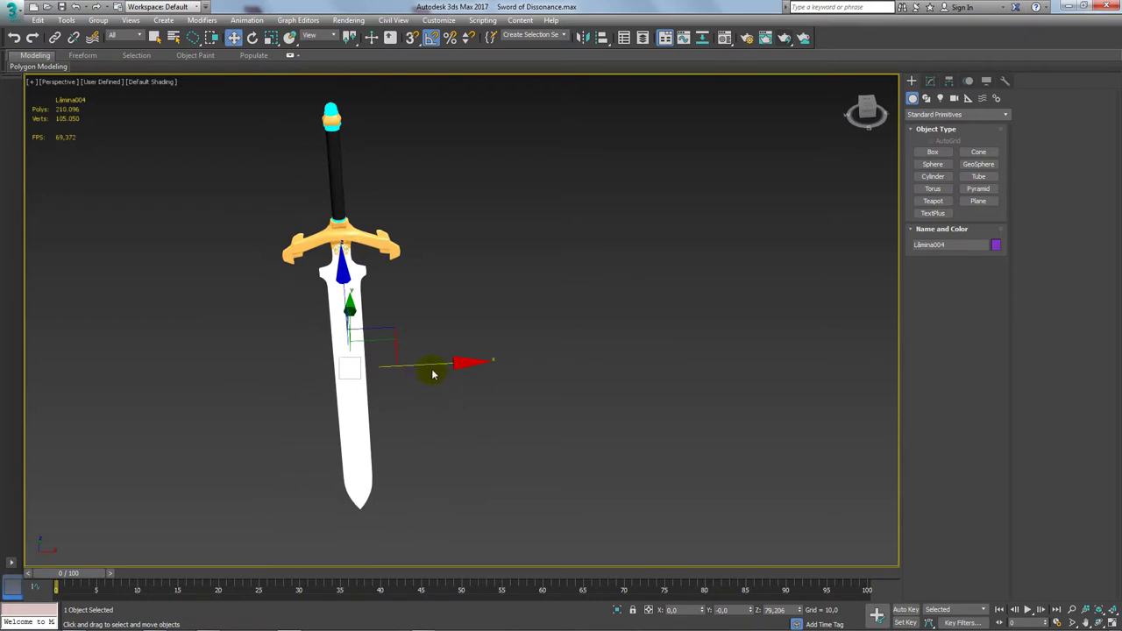
shift+drag(419, 365, 656, 361)
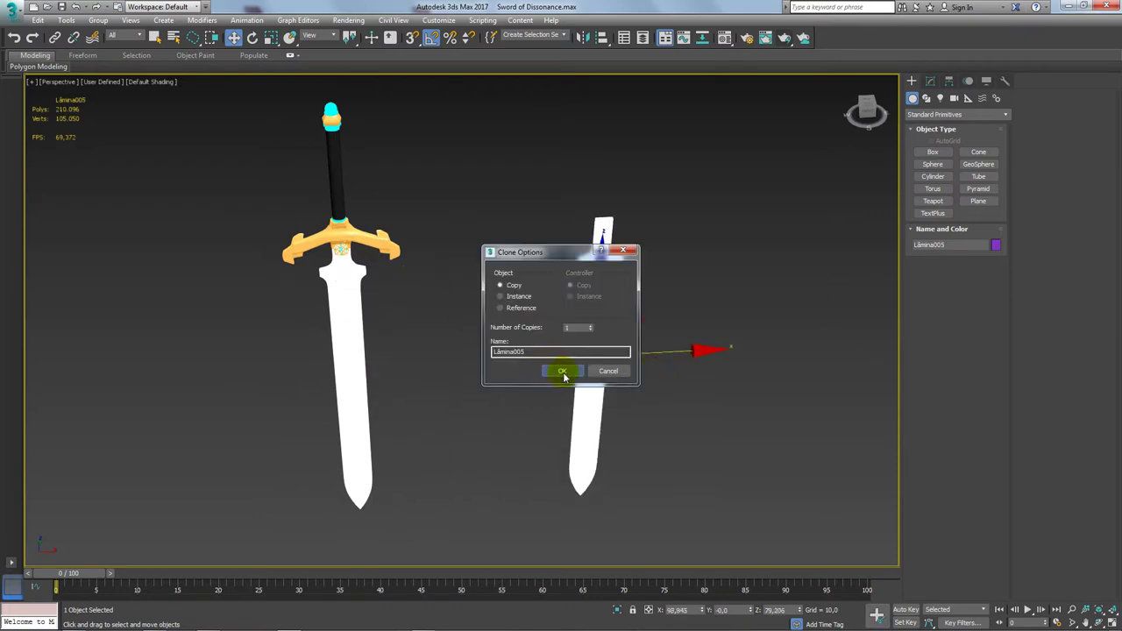
click(562, 372)
alt+middle_drag(604, 333, 625, 283)
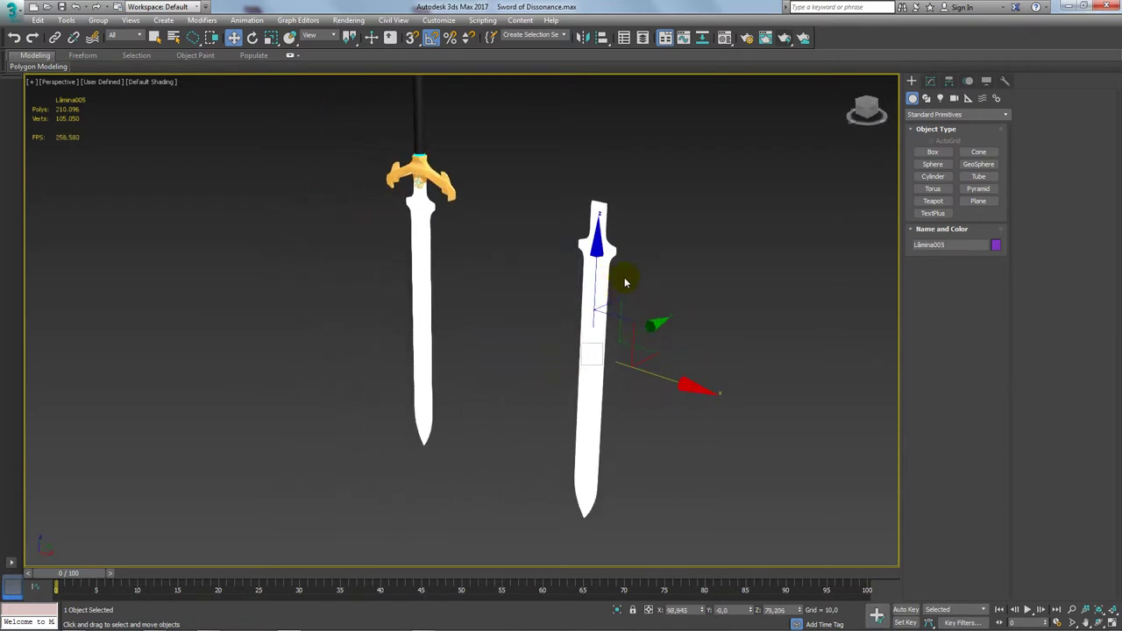
Apply the grey default material from the Material Editor to the copied blade
click(723, 37)
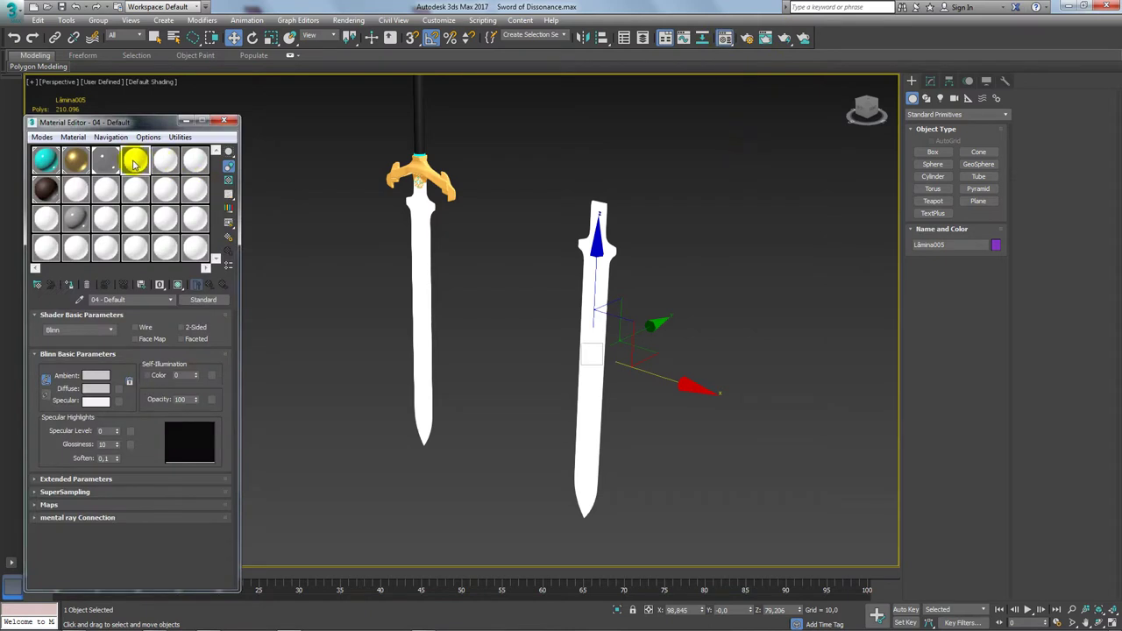
drag(135, 160, 594, 335)
click(547, 295)
scroll(548, 295, up, 5)
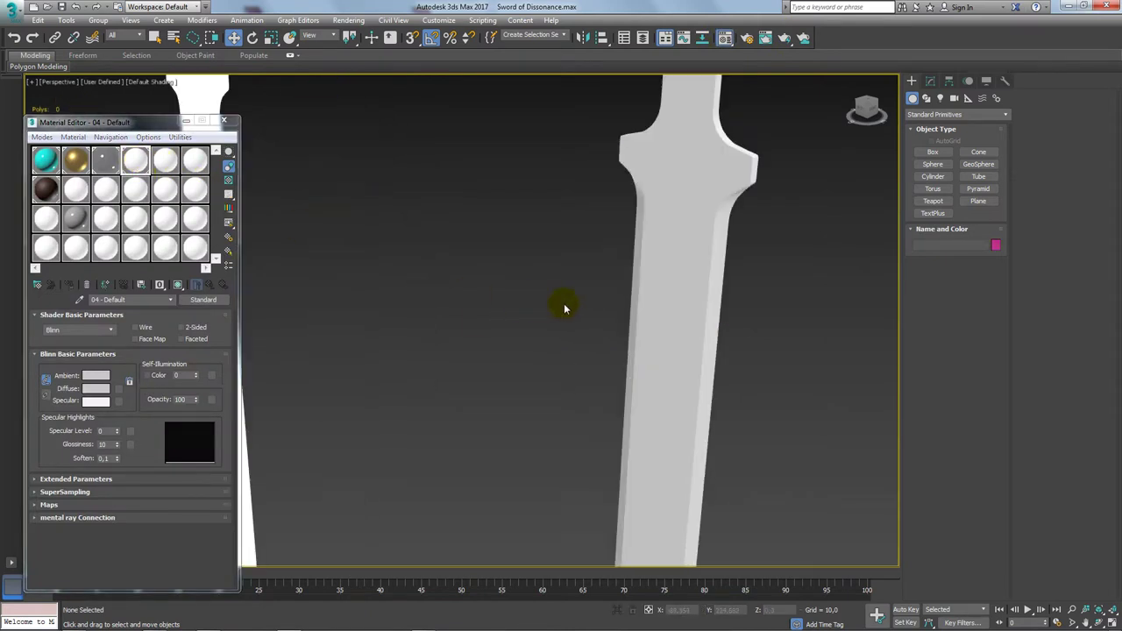
key(F4)
Set the blade copy's object colour to black
click(631, 351)
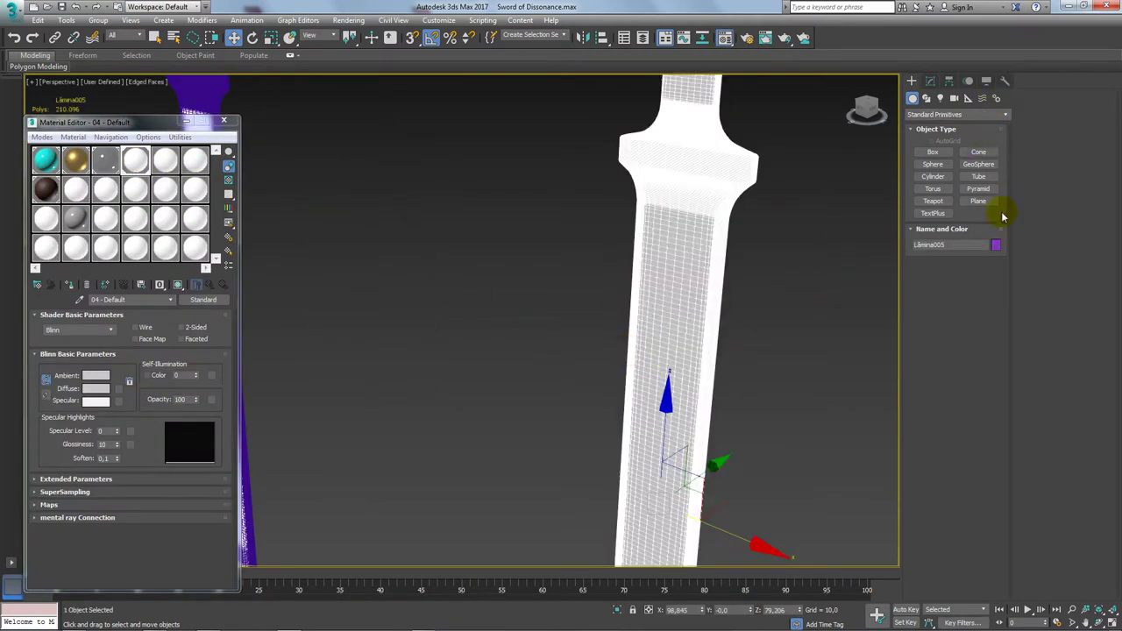
click(995, 245)
click(732, 280)
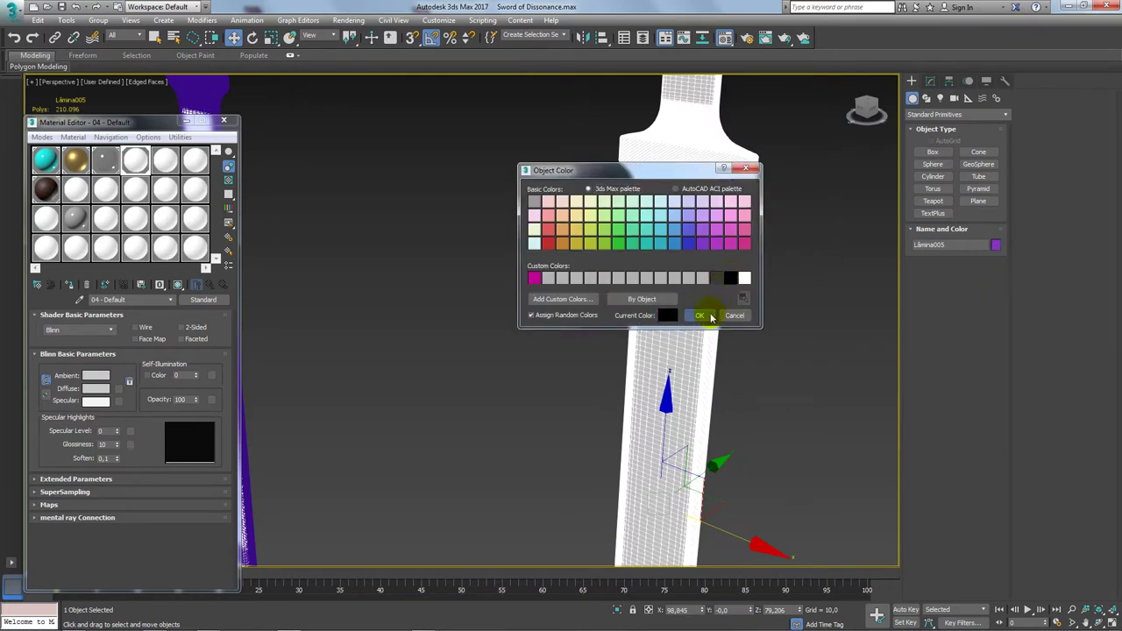
click(700, 315)
click(763, 315)
alt+middle_drag(763, 315, 751, 383)
Reselect the blade and show its modifier stack in the Modify panel
click(709, 332)
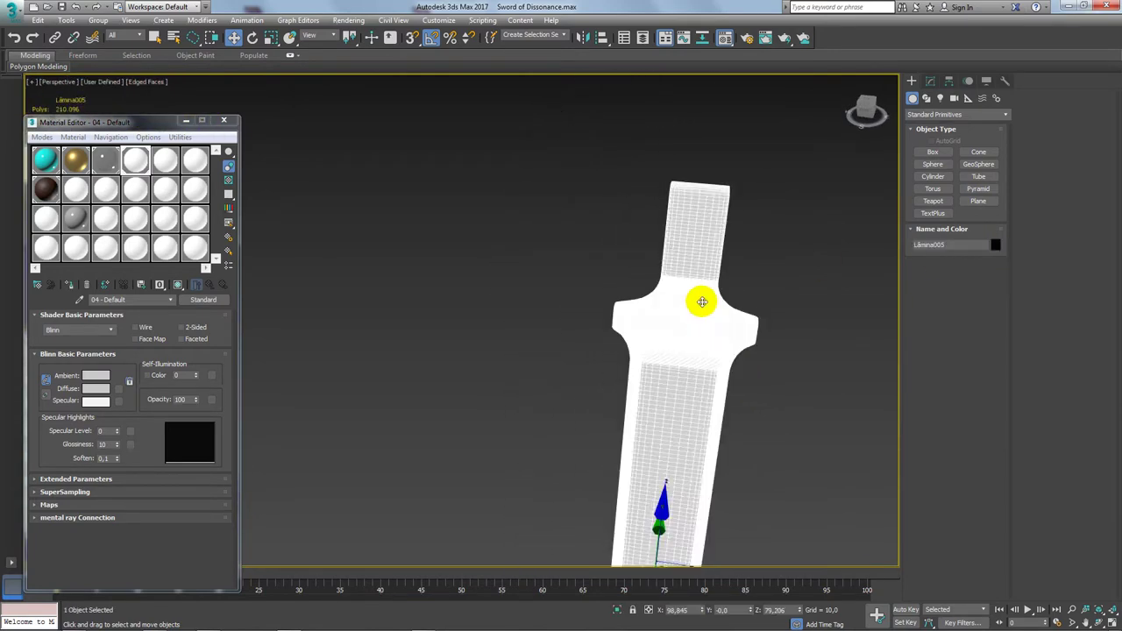
scroll(663, 270, up, 2)
scroll(671, 250, up, 3)
scroll(683, 330, down, 3)
scroll(683, 329, up, 3)
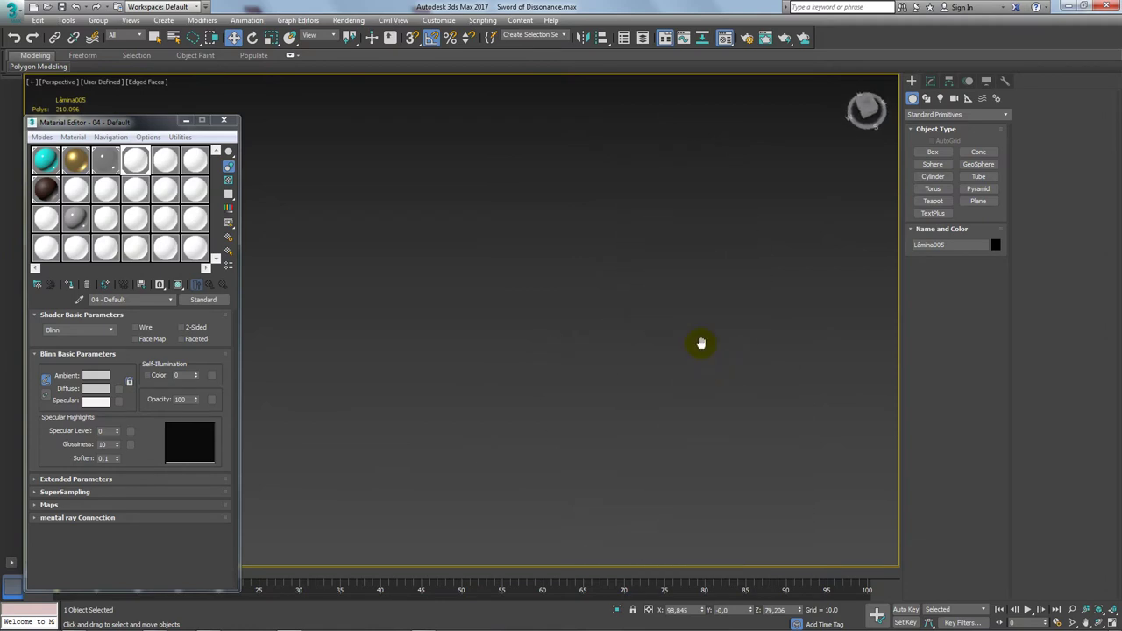
scroll(701, 343, down, 4)
mouse_move(701, 342)
alt+middle_down()
mouse_move(651, 220)
mouse_move(548, 192)
alt+middle_up()
scroll(548, 193, up, 2)
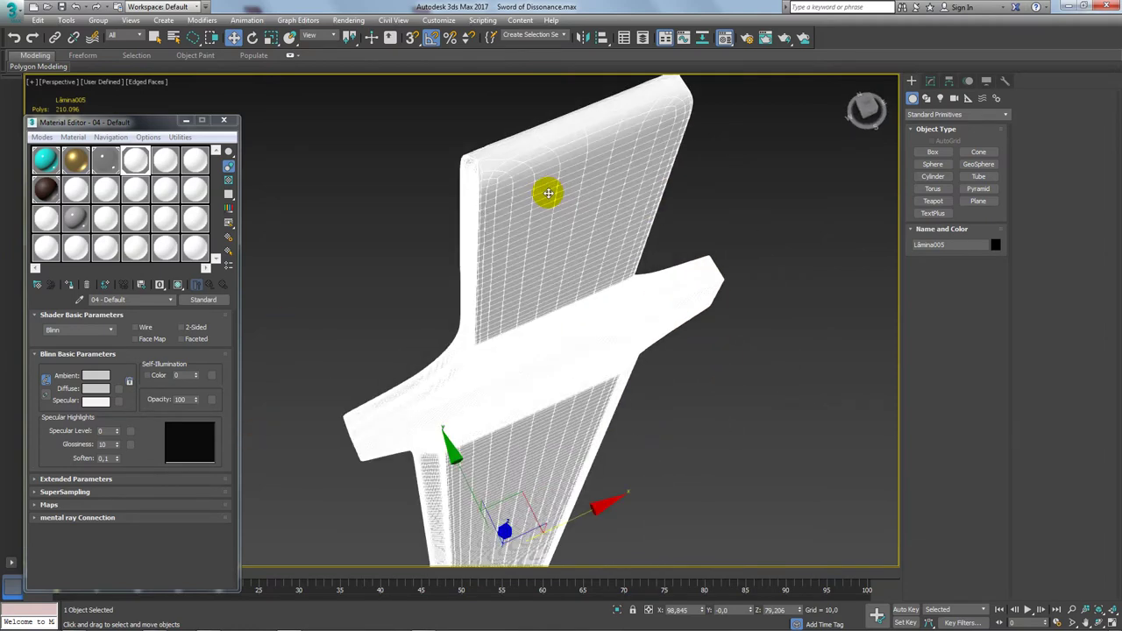
click(930, 81)
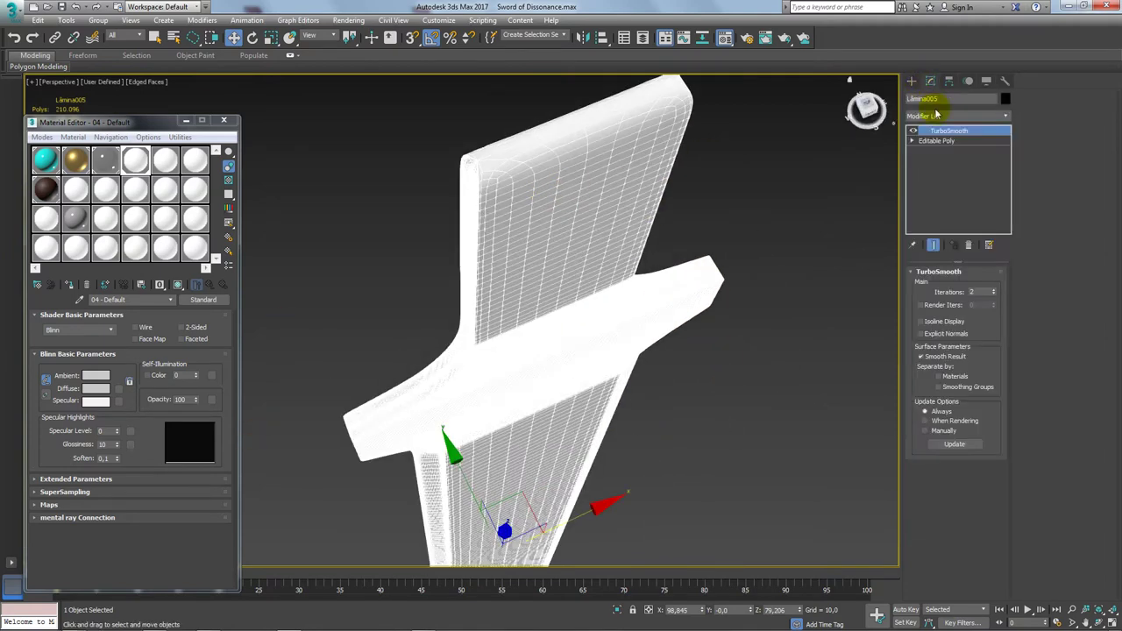
Delete the TurboSmooth modifier and select the blade's top polygons in Polygon mode
click(968, 246)
alt+middle_drag(745, 250, 887, 320)
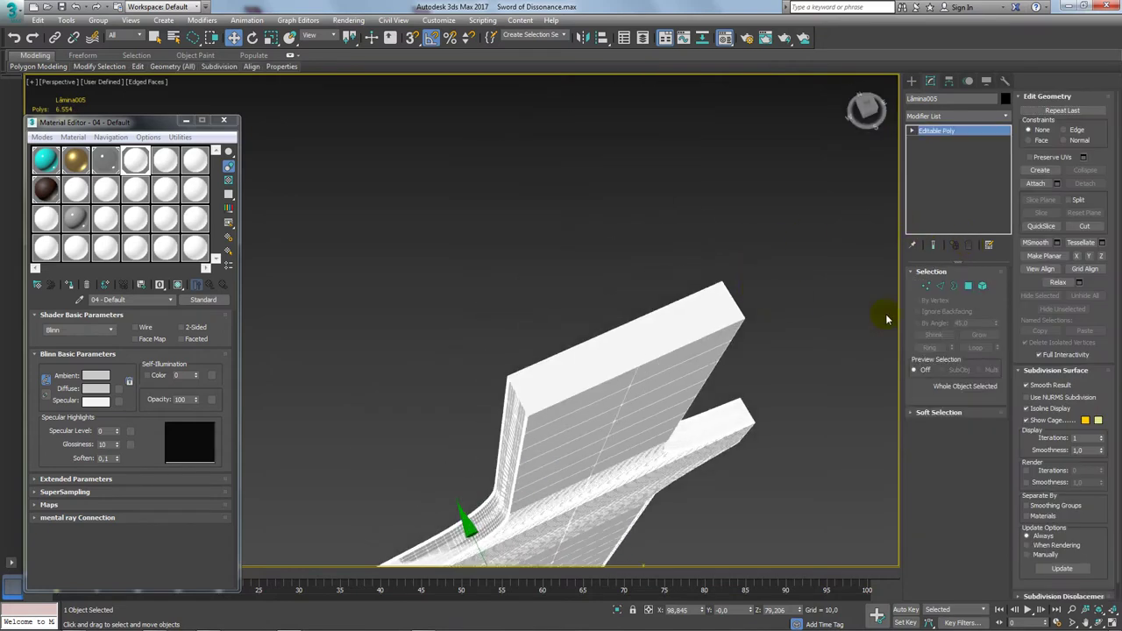
click(967, 286)
alt+middle_drag(801, 310, 713, 293)
scroll(698, 345, down, 4)
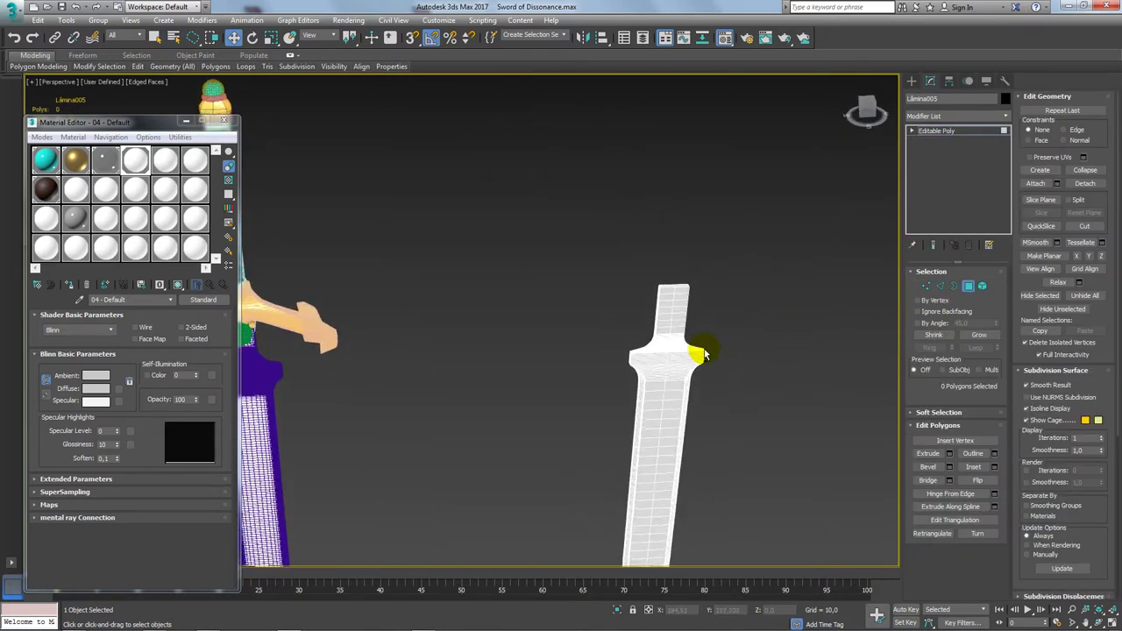
drag(634, 264, 611, 267)
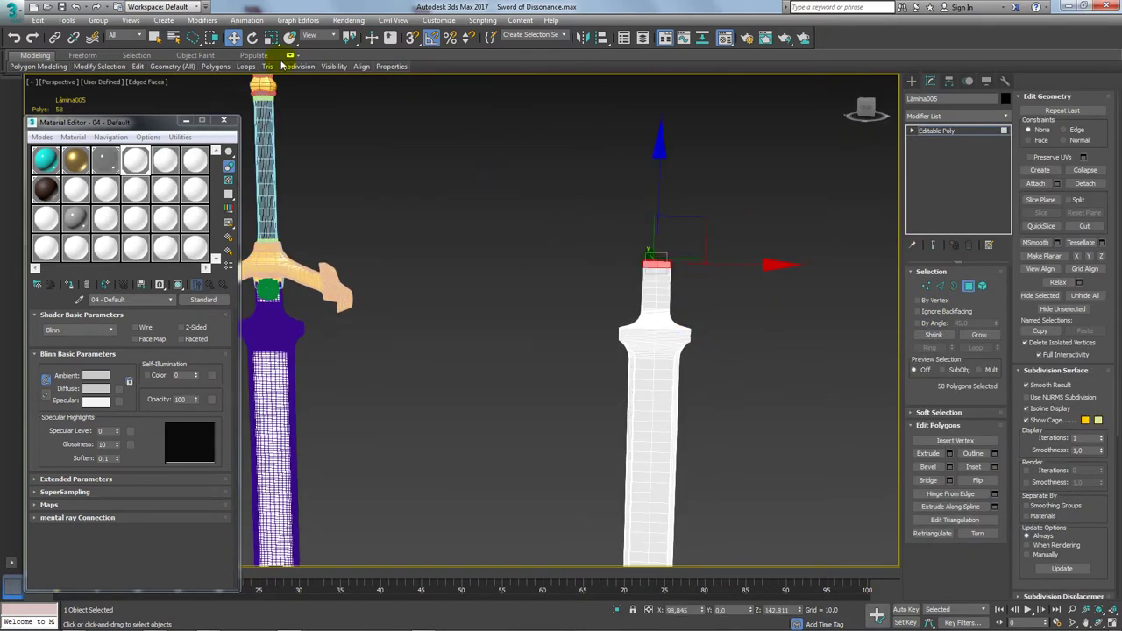
Close the Material Editor and zoom to the blade's top in Front view
click(192, 37)
middle_drag(690, 251, 613, 207)
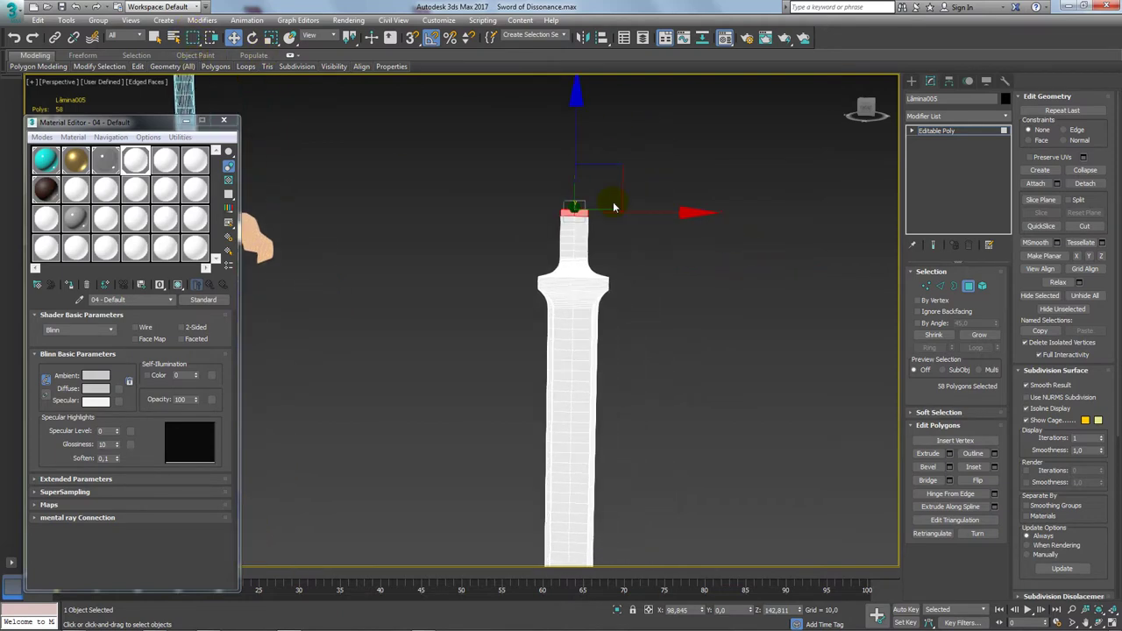
key(f)
click(223, 120)
key(z)
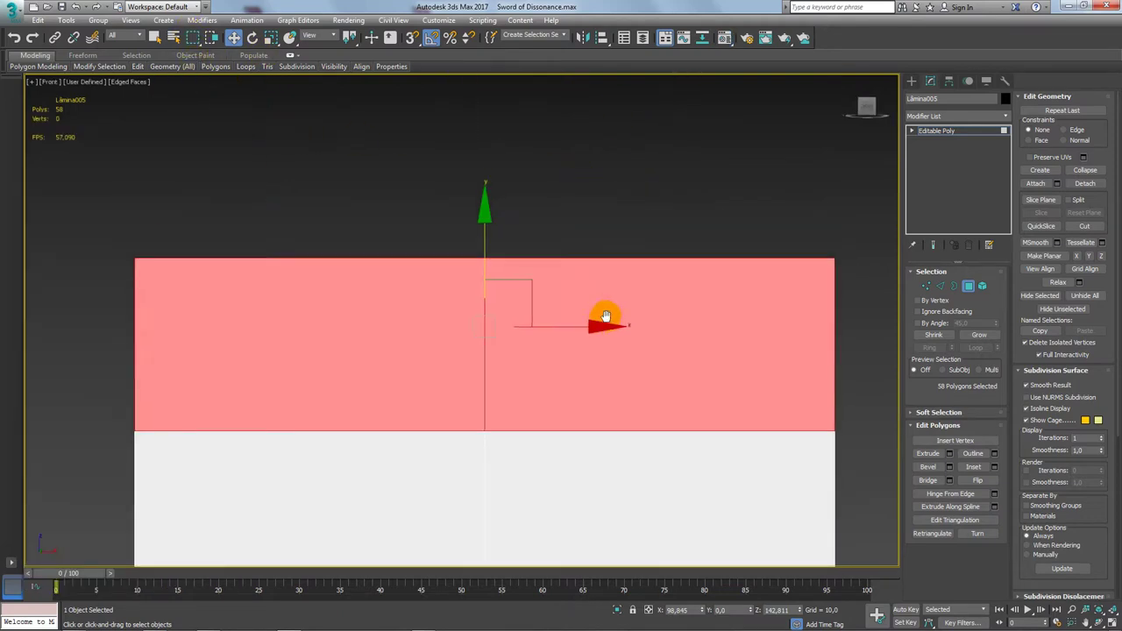
scroll(604, 319, down, 3)
drag(784, 332, 784, 346)
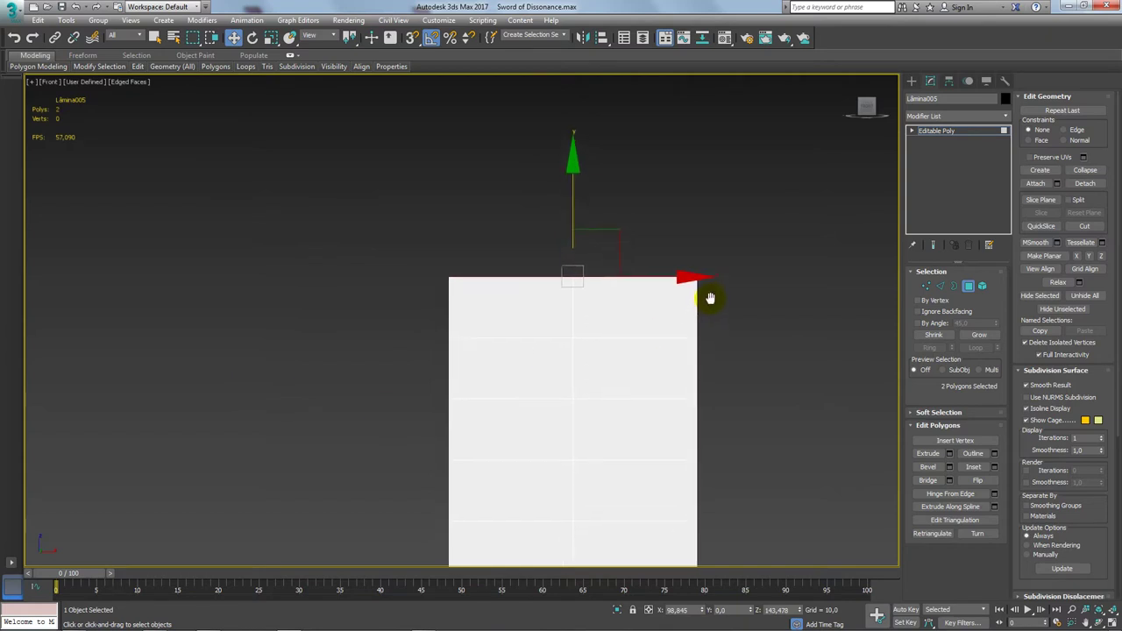
scroll(713, 278, down, 2)
mouse_move(703, 220)
alt+middle_down()
mouse_move(693, 271)
mouse_move(719, 255)
alt+middle_up()
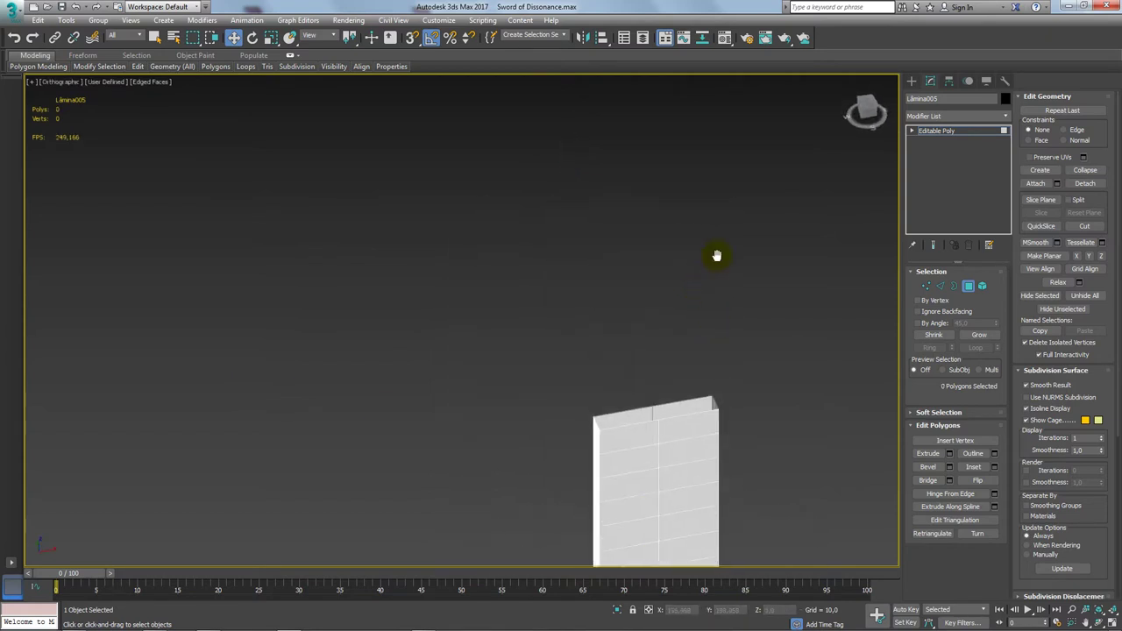
Switch the blade to Edge mode and grow the edge selection around it with Ring
click(939, 286)
scroll(701, 371, up, 3)
middle_drag(671, 321, 686, 268)
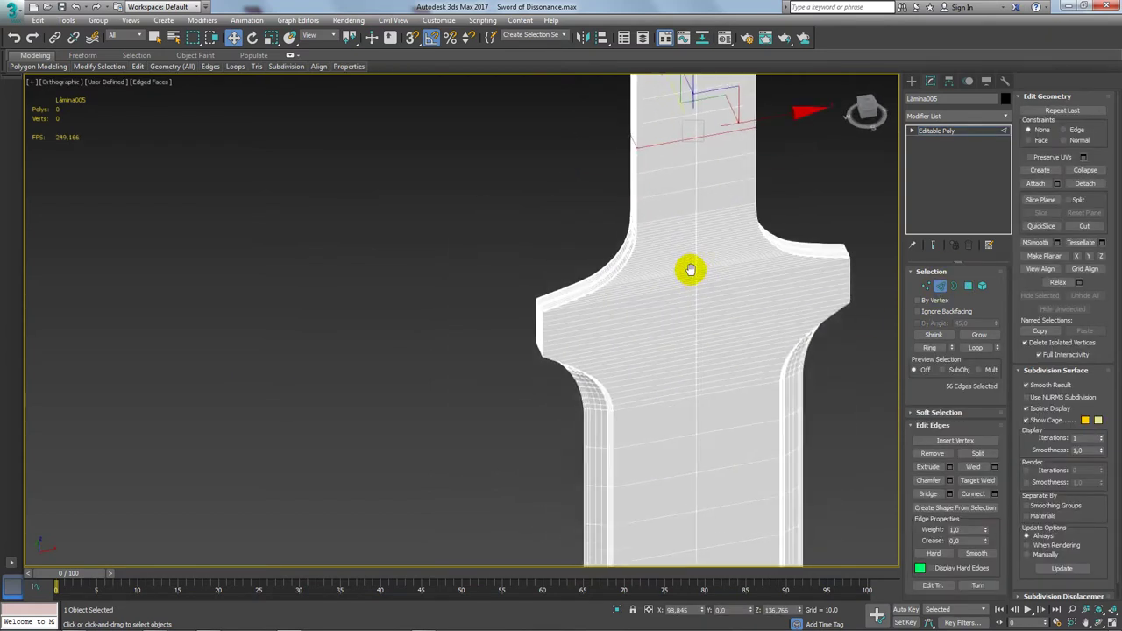
scroll(593, 231, up, 2)
middle_drag(650, 306, 639, 184)
scroll(604, 305, down, 4)
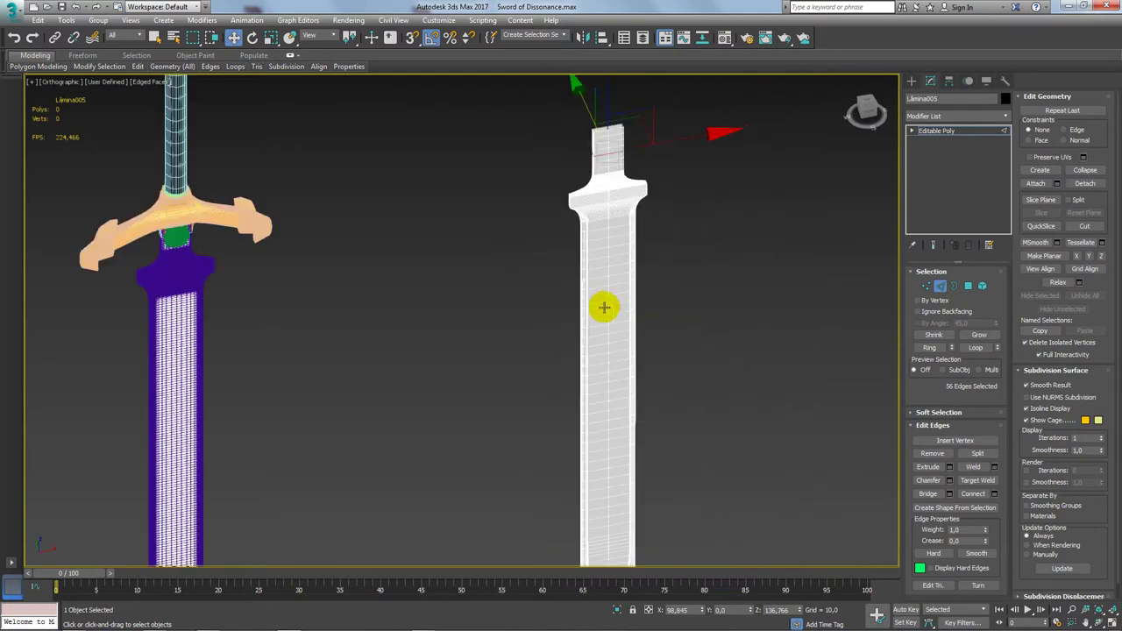
scroll(598, 234, up, 3)
scroll(593, 215, up, 1)
mouse_move(594, 214)
alt+middle_down()
mouse_move(576, 205)
mouse_move(587, 201)
alt+middle_up()
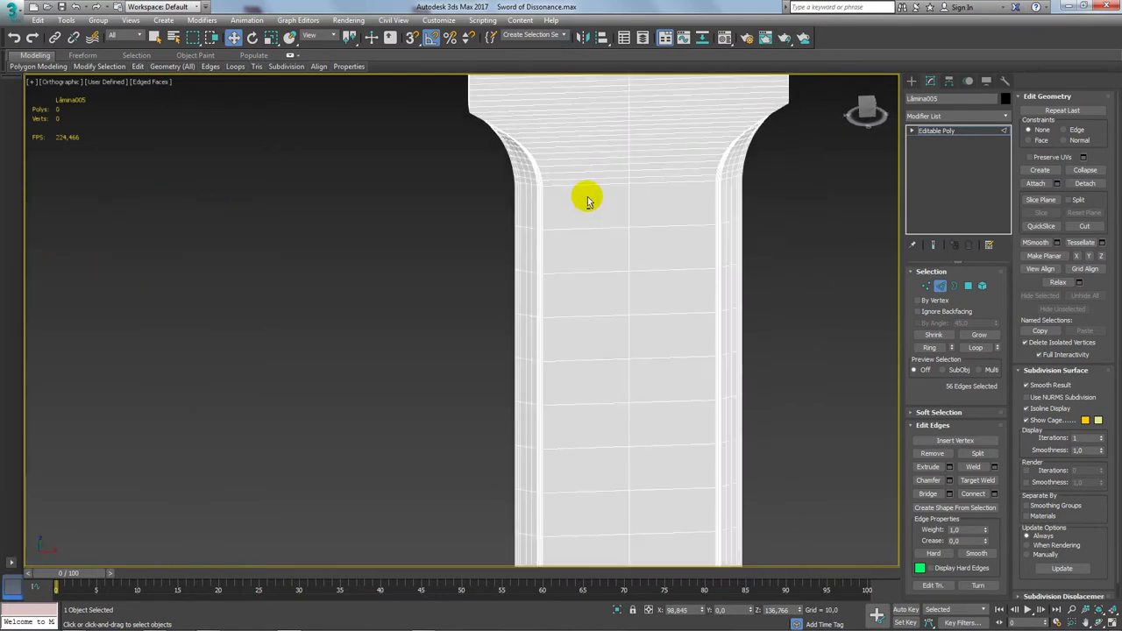
click(929, 347)
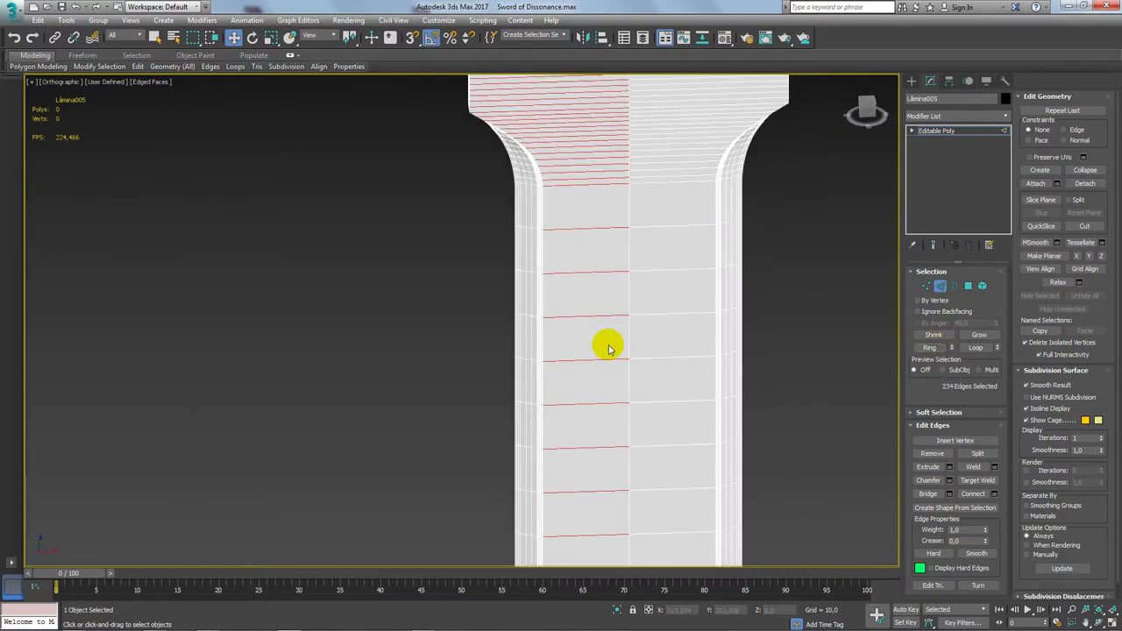
scroll(613, 359, down, 5)
middle_drag(621, 372, 584, 351)
scroll(601, 252, up, 3)
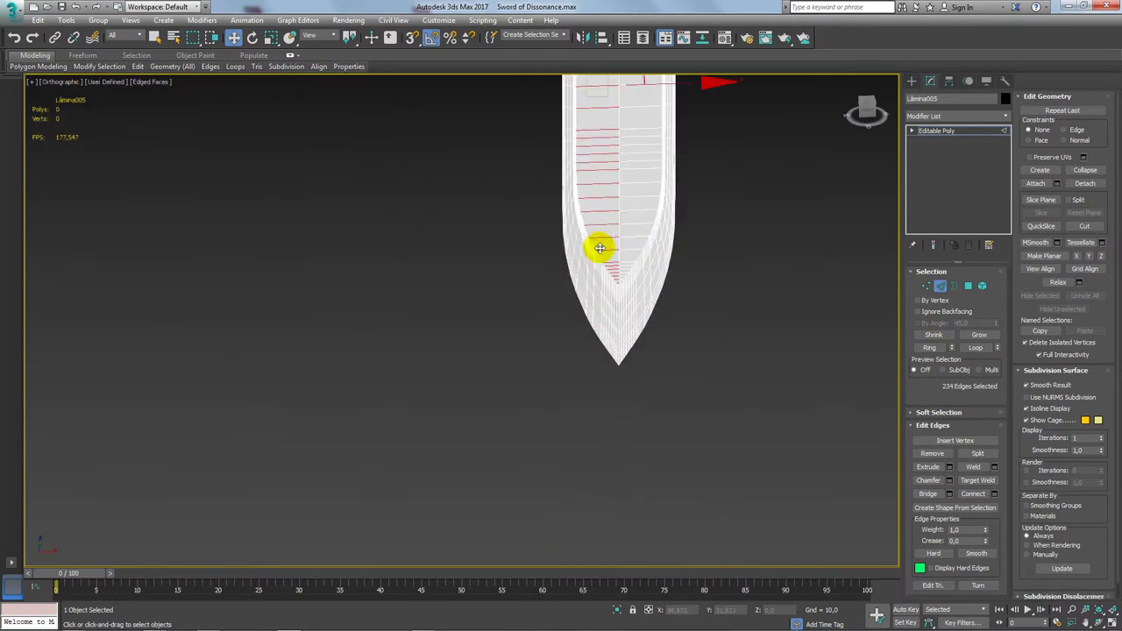
scroll(658, 255, up, 2)
middle_drag(658, 255, 591, 324)
scroll(590, 351, down, 3)
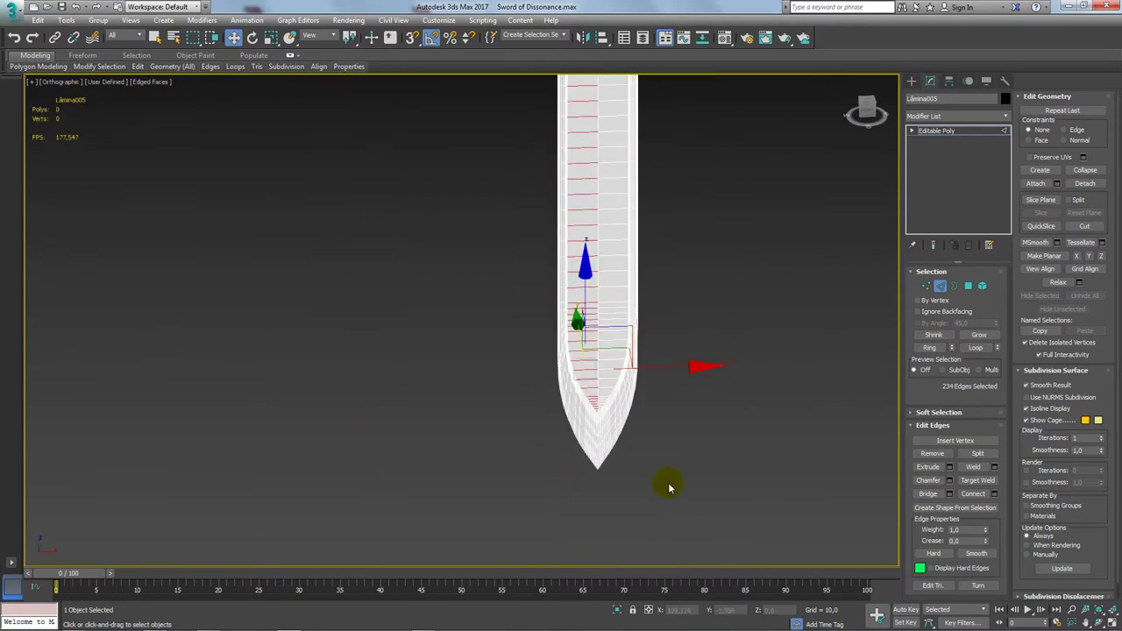
scroll(675, 478, down, 1)
mouse_move(682, 465)
alt+middle_down()
mouse_move(851, 446)
mouse_move(612, 420)
alt+middle_up()
In the front view, box-select the blade's edges, then deselect those at the tip and guard
key(f)
scroll(626, 406, up, 2)
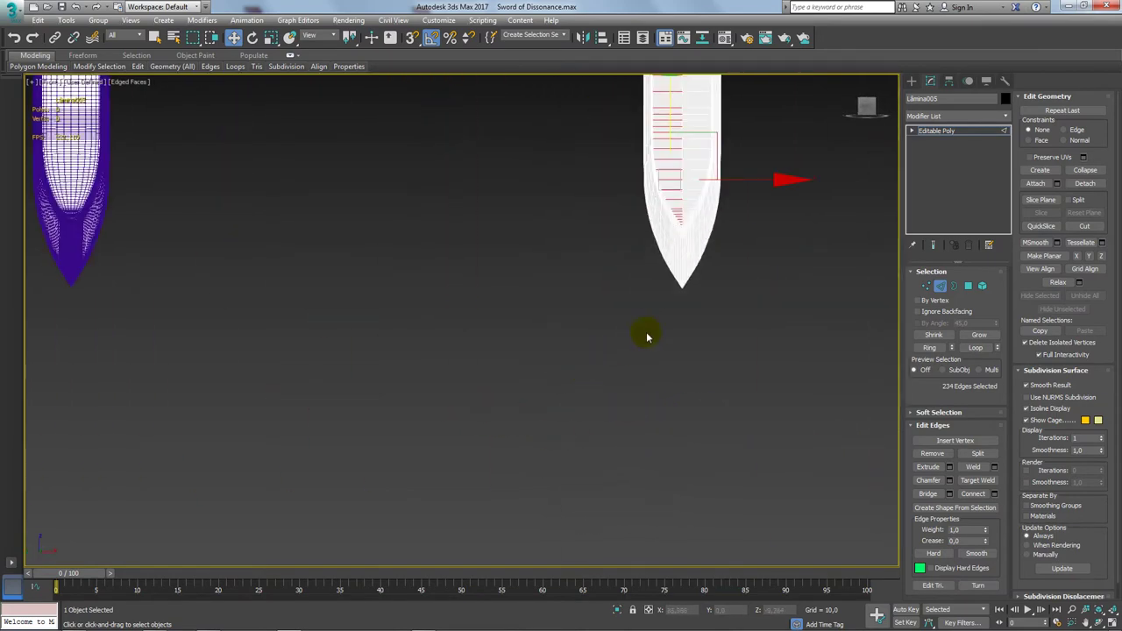
middle_drag(643, 333, 627, 438)
drag(776, 449, 493, 214)
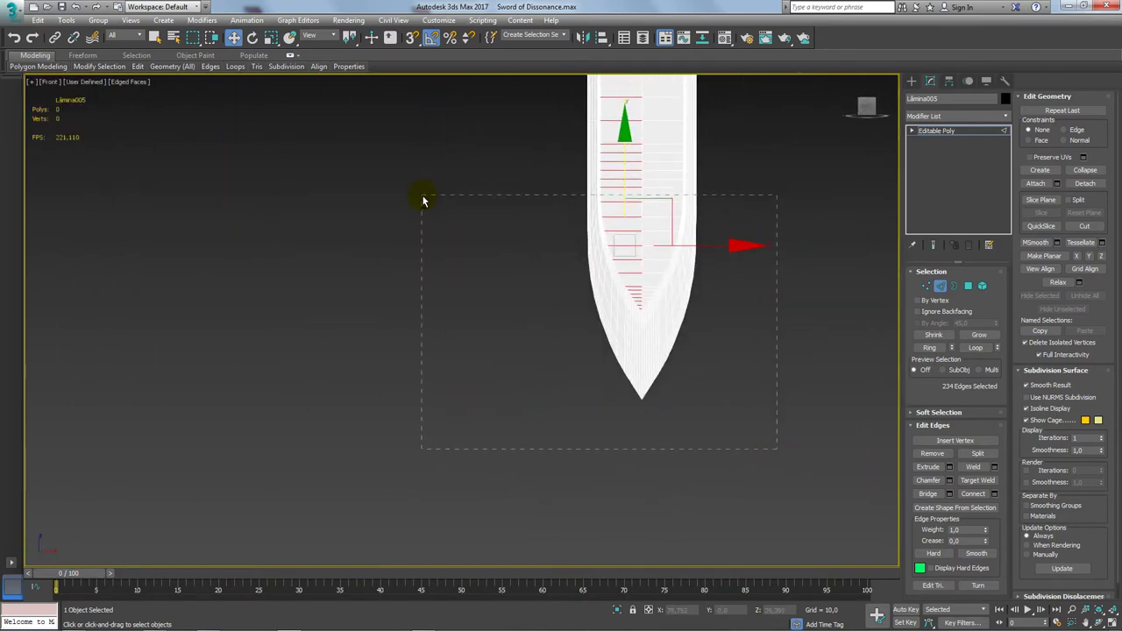
drag(423, 200, 422, 200)
scroll(491, 260, down, 2)
scroll(574, 280, up, 2)
scroll(528, 112, down, 3)
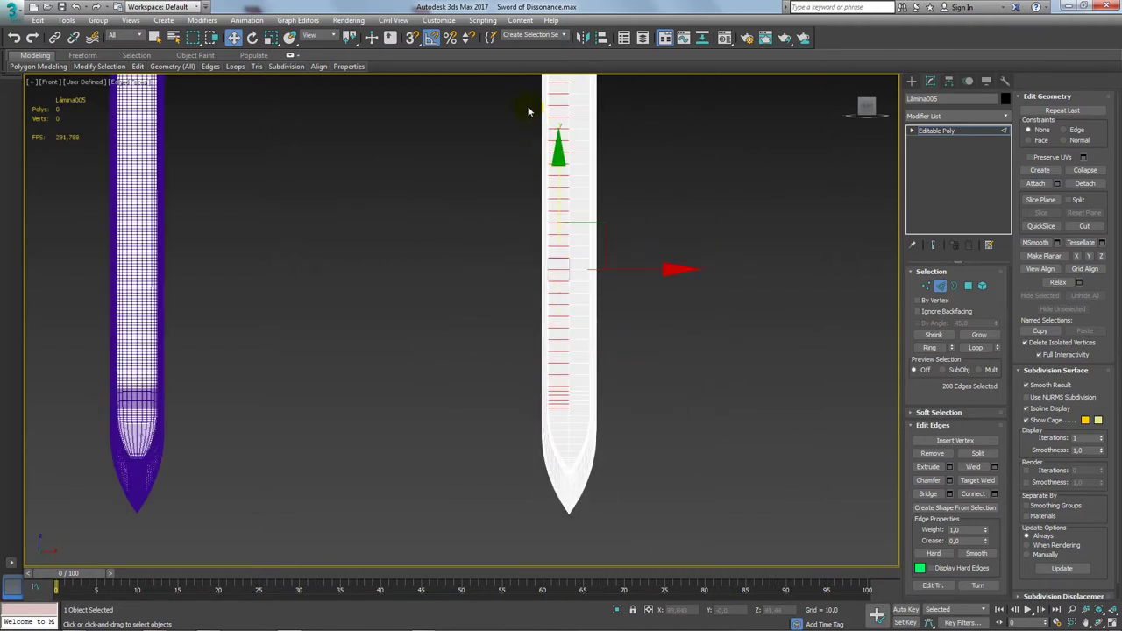
scroll(528, 111, down, 2)
middle_drag(529, 111, 514, 363)
scroll(472, 258, up, 4)
alt+drag(431, 100, 731, 446)
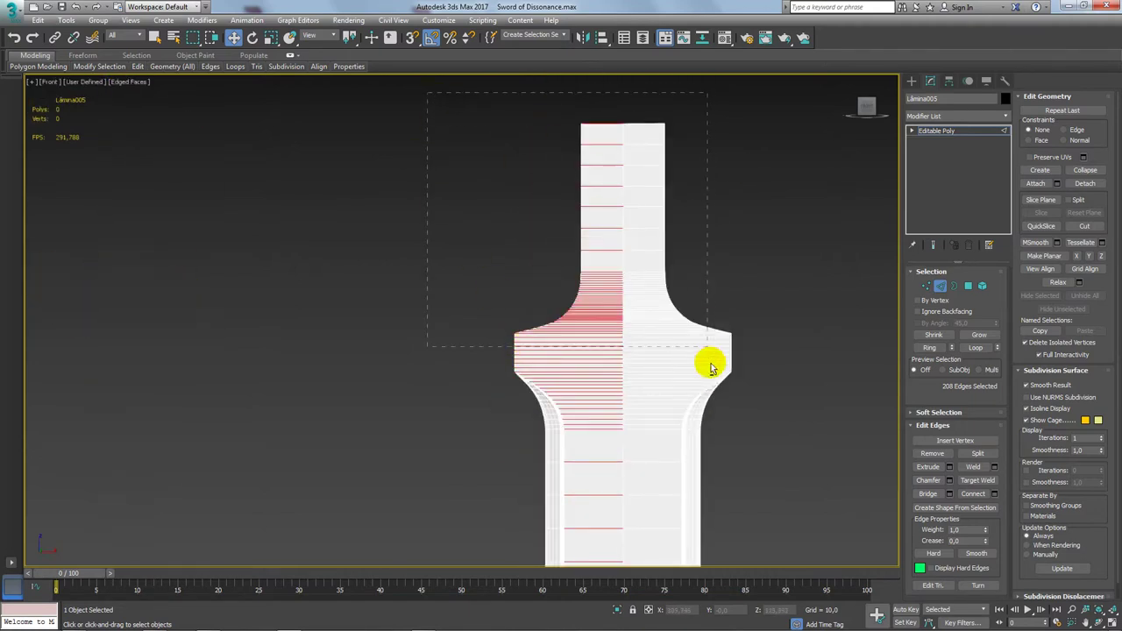
scroll(731, 446, up, 2)
mouse_move(663, 238)
alt+middle_down()
mouse_move(557, 202)
mouse_move(570, 213)
mouse_move(535, 208)
mouse_move(724, 215)
alt+middle_up()
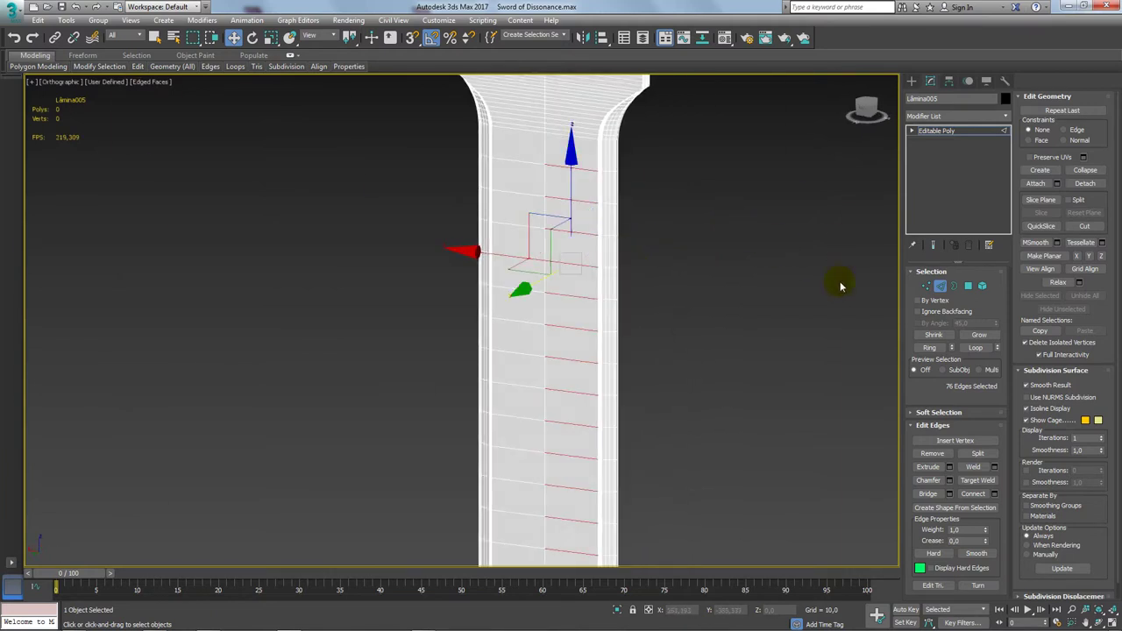
Expand the selected edges into full loops along the blade and review the guard area
click(976, 347)
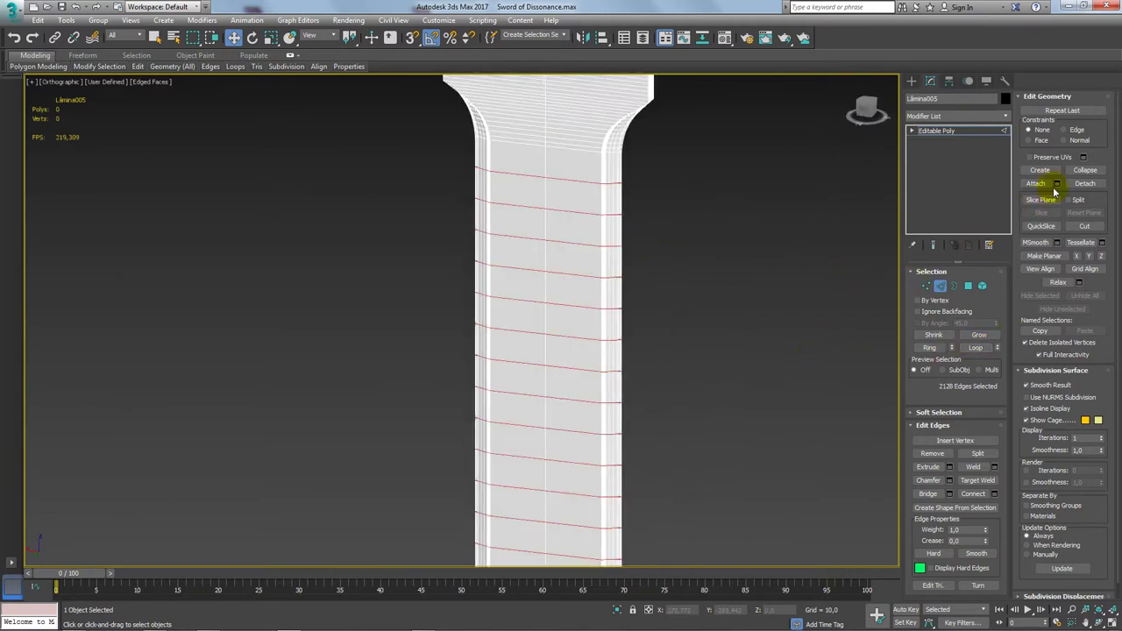
scroll(762, 414, down, 2)
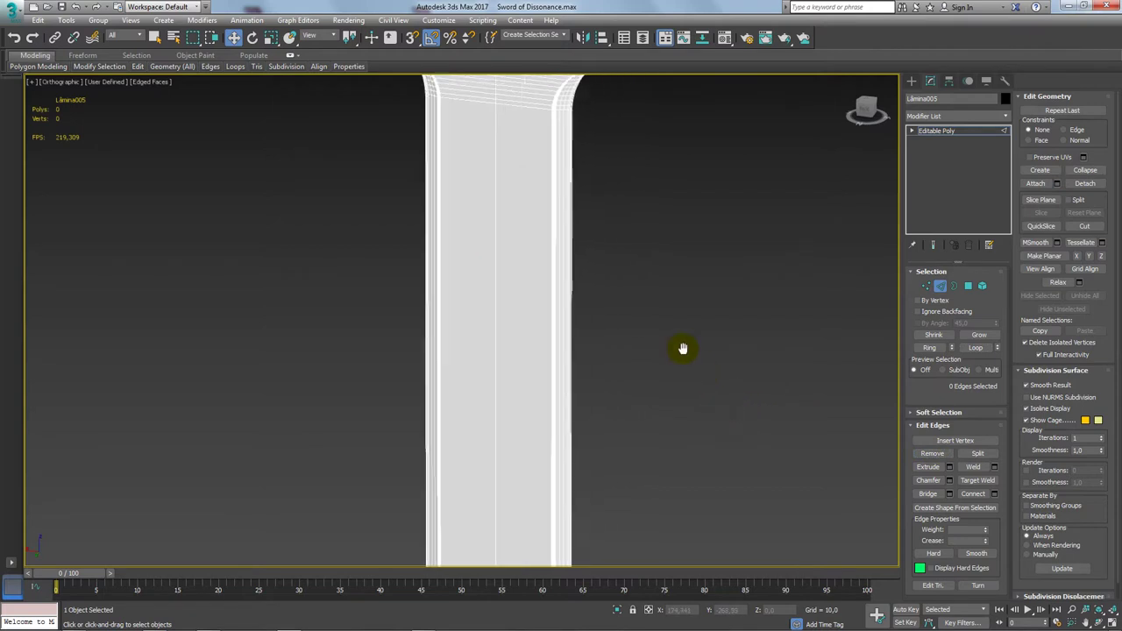
scroll(727, 405, down, 3)
scroll(714, 421, up, 3)
middle_drag(566, 350, 429, 368)
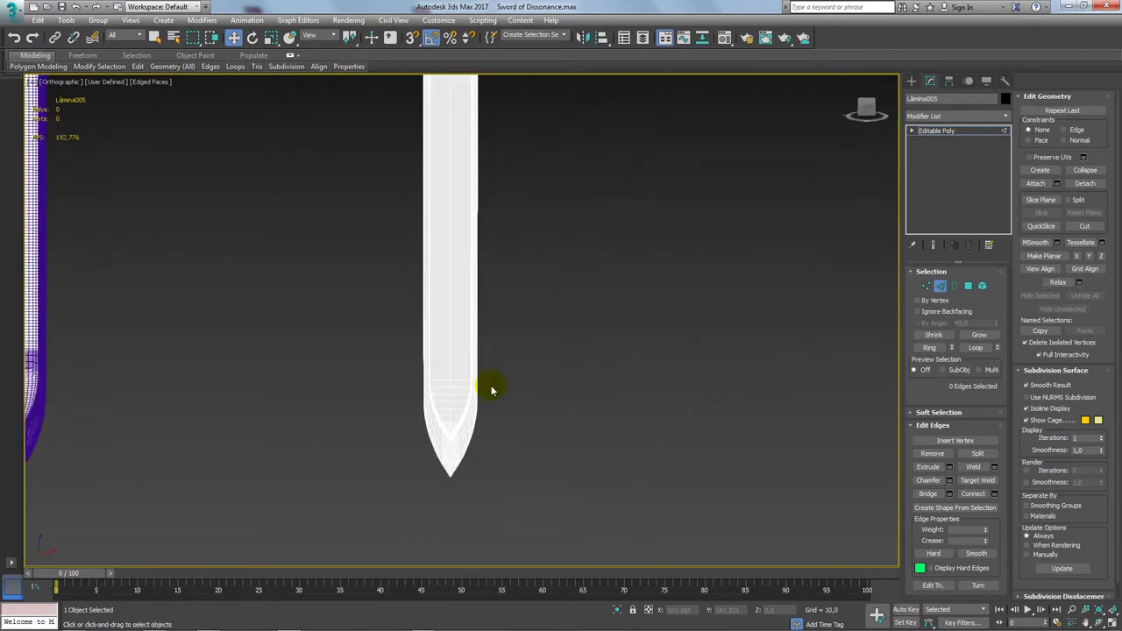
middle_drag(496, 394, 566, 333)
scroll(529, 328, up, 4)
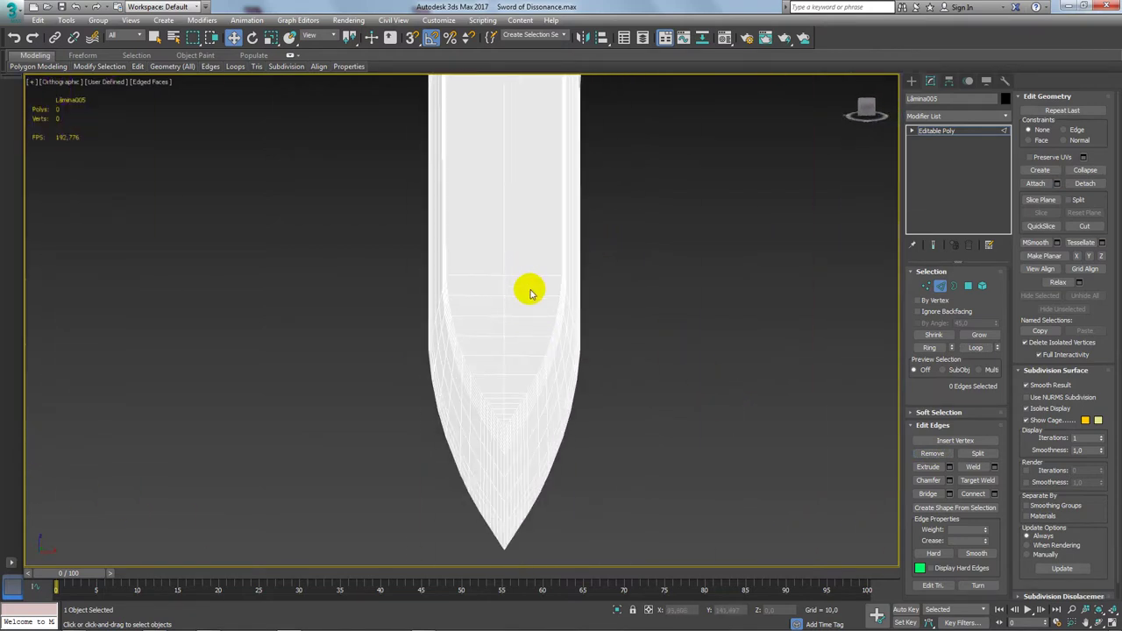
scroll(530, 292, up, 3)
scroll(462, 293, down, 1)
scroll(453, 293, up, 1)
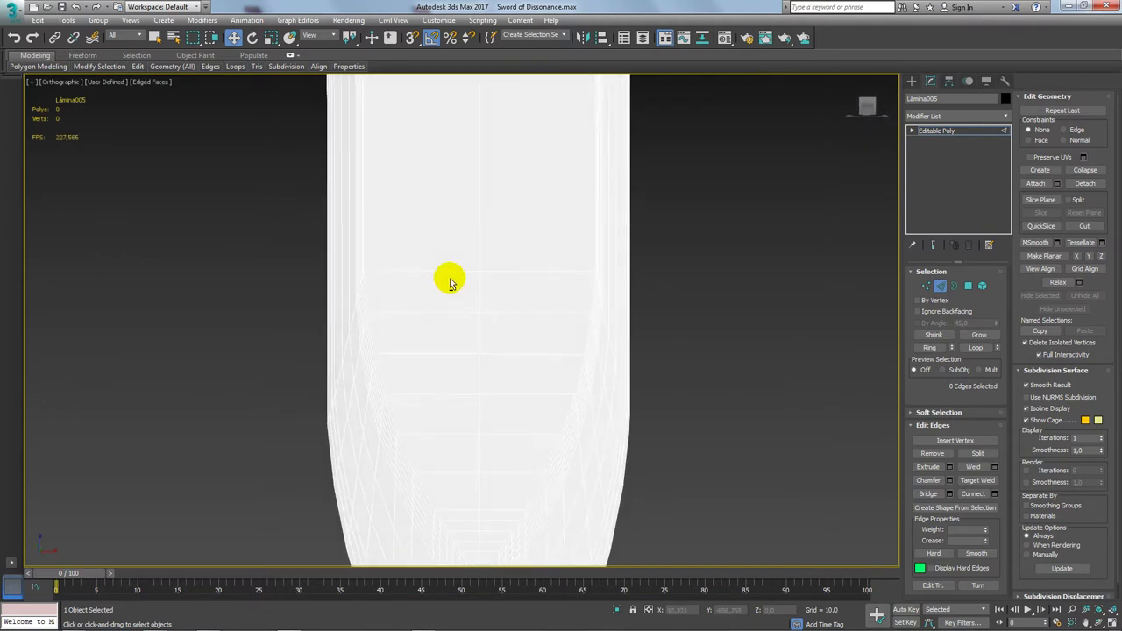
scroll(342, 285, up, 1)
scroll(377, 281, up, 1)
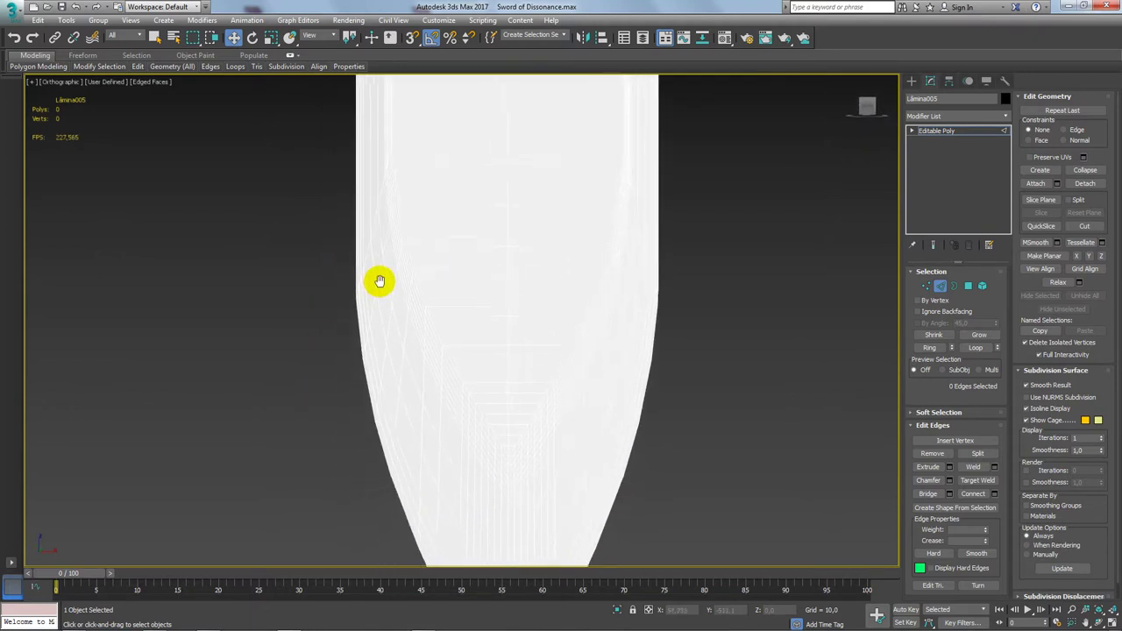
scroll(381, 280, up, 3)
scroll(380, 279, down, 3)
scroll(435, 305, down, 1)
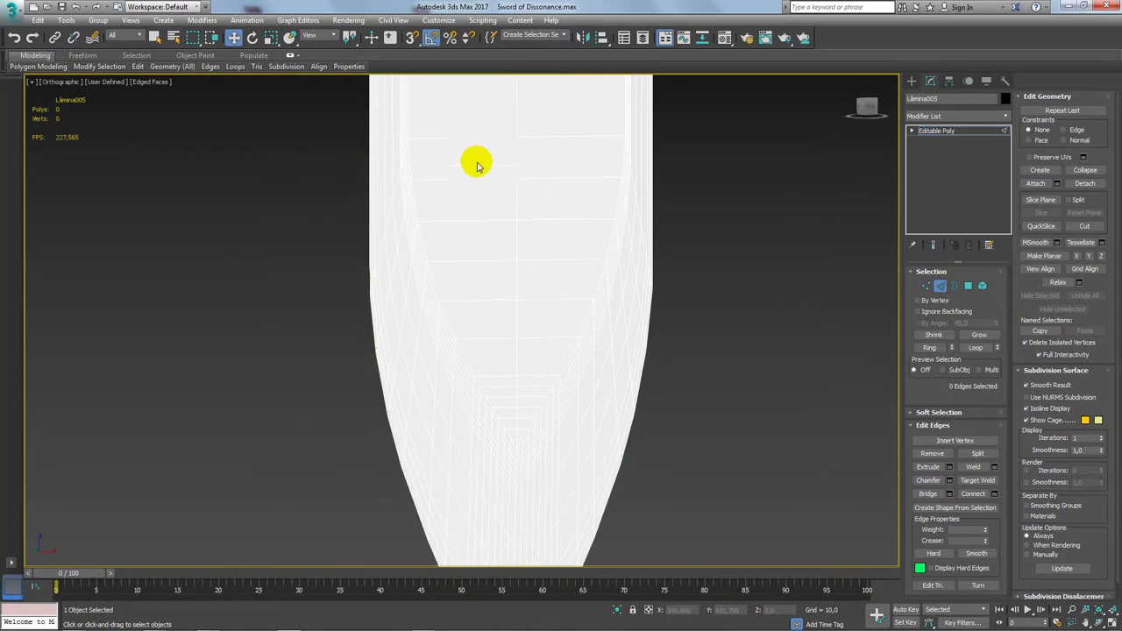
scroll(476, 165, down, 3)
middle_drag(503, 318, 513, 370)
scroll(503, 175, up, 4)
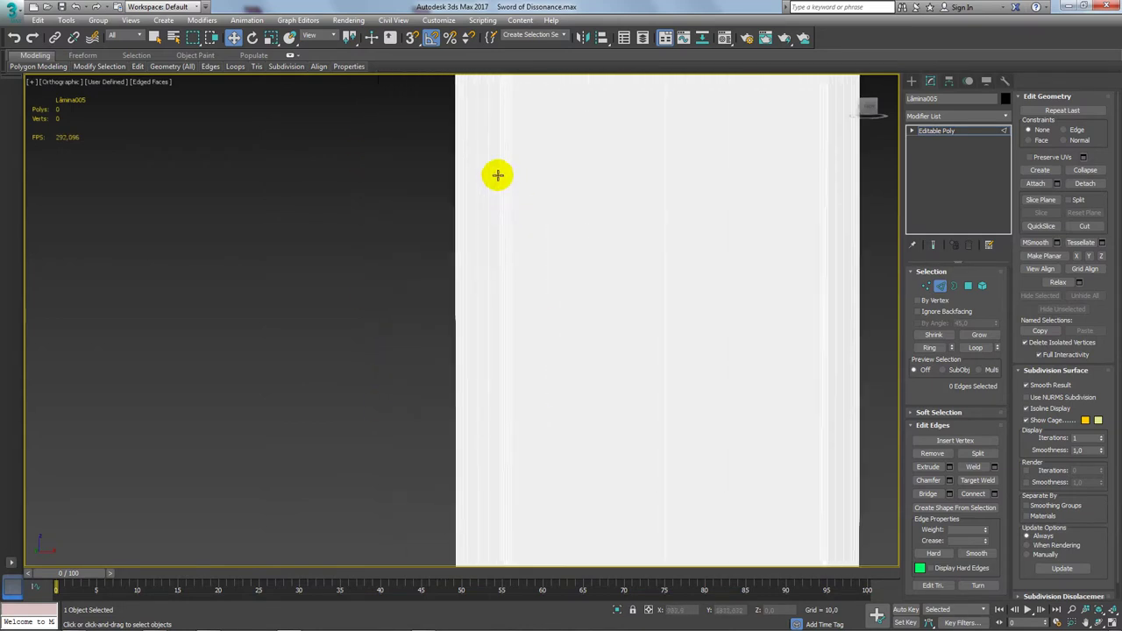
scroll(506, 303, down, 3)
middle_drag(506, 303, 514, 200)
scroll(561, 304, up, 2)
scroll(525, 299, up, 2)
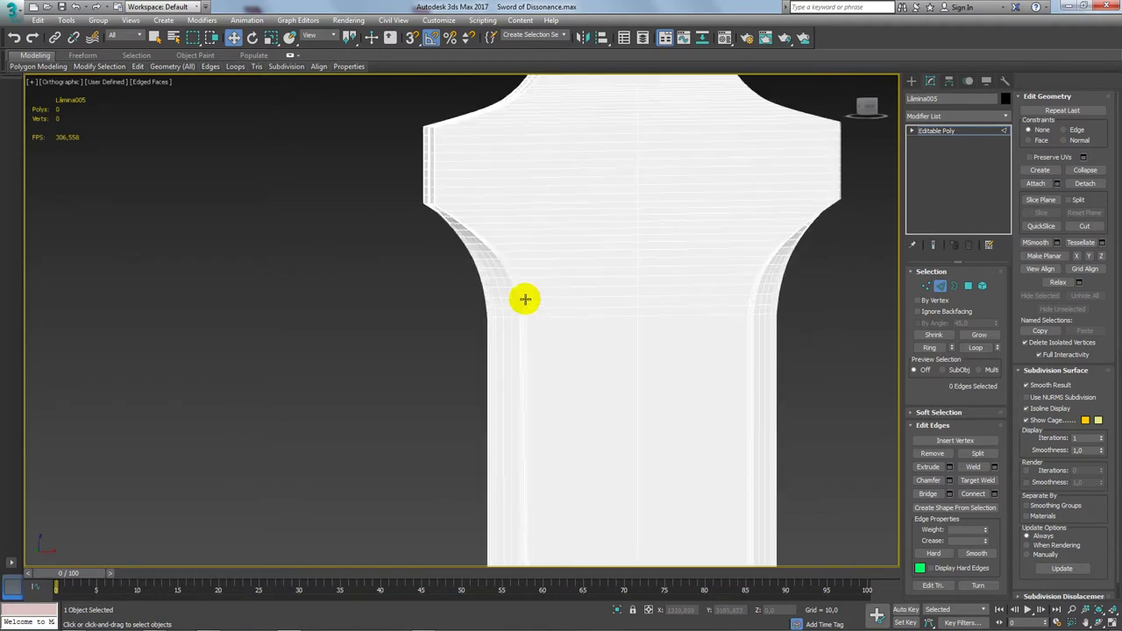
scroll(525, 298, up, 2)
scroll(505, 251, up, 2)
alt+middle_drag(506, 251, 605, 328)
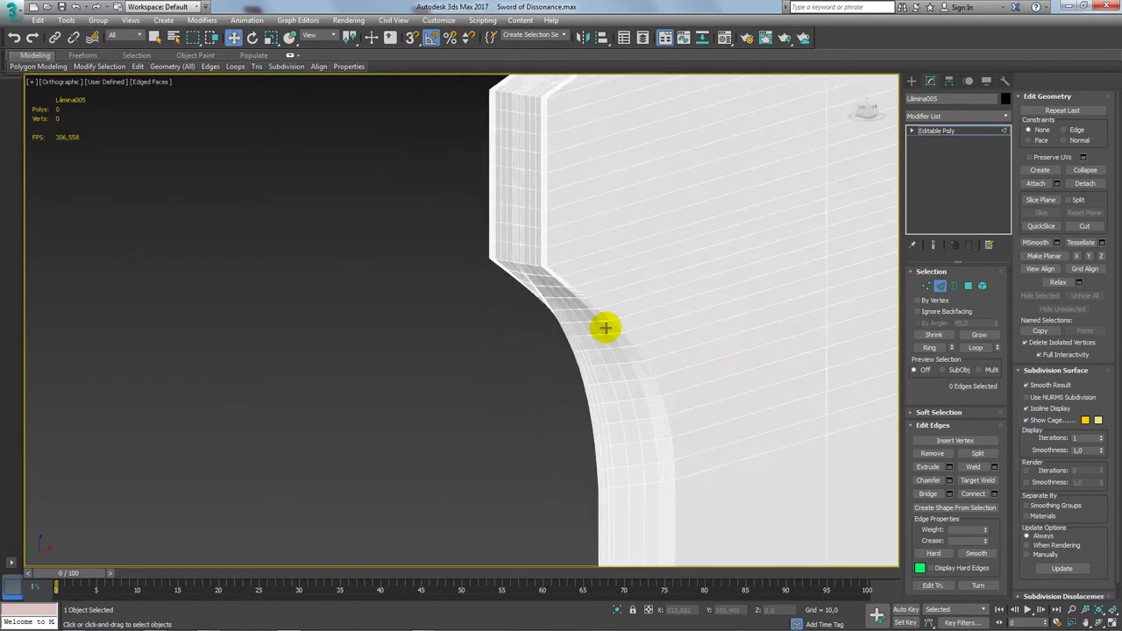
scroll(605, 289, up, 2)
scroll(609, 279, up, 2)
Pick two guard-curve edges, expand them with Ring and Loop, and remove the 948 loops
click(607, 276)
scroll(613, 278, up, 3)
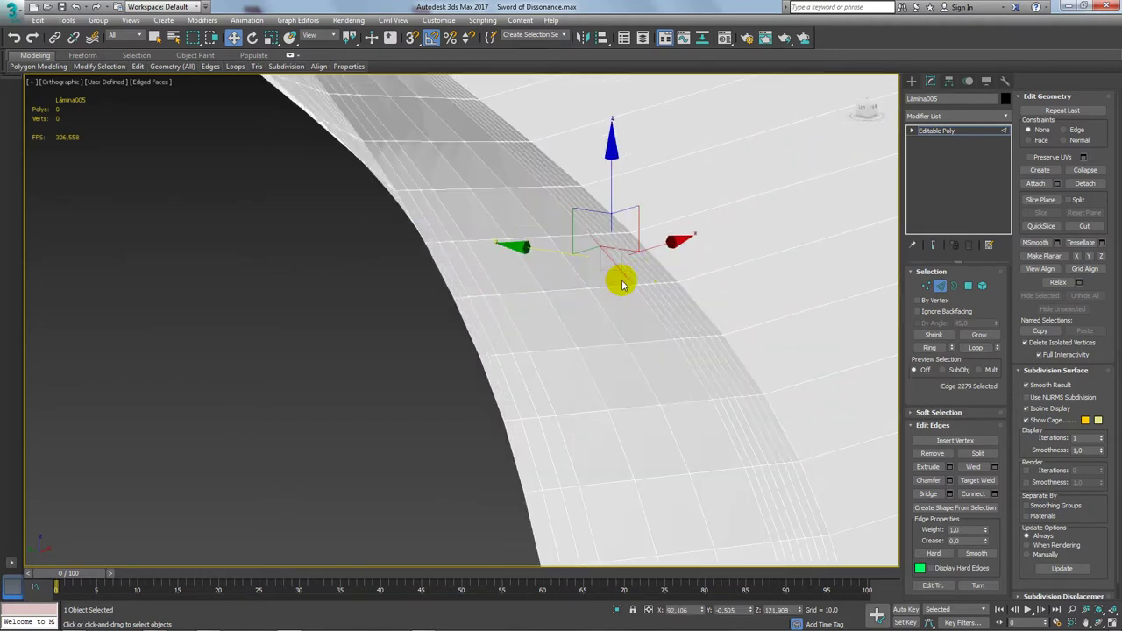
scroll(644, 287, up, 3)
ctrl+click(634, 277)
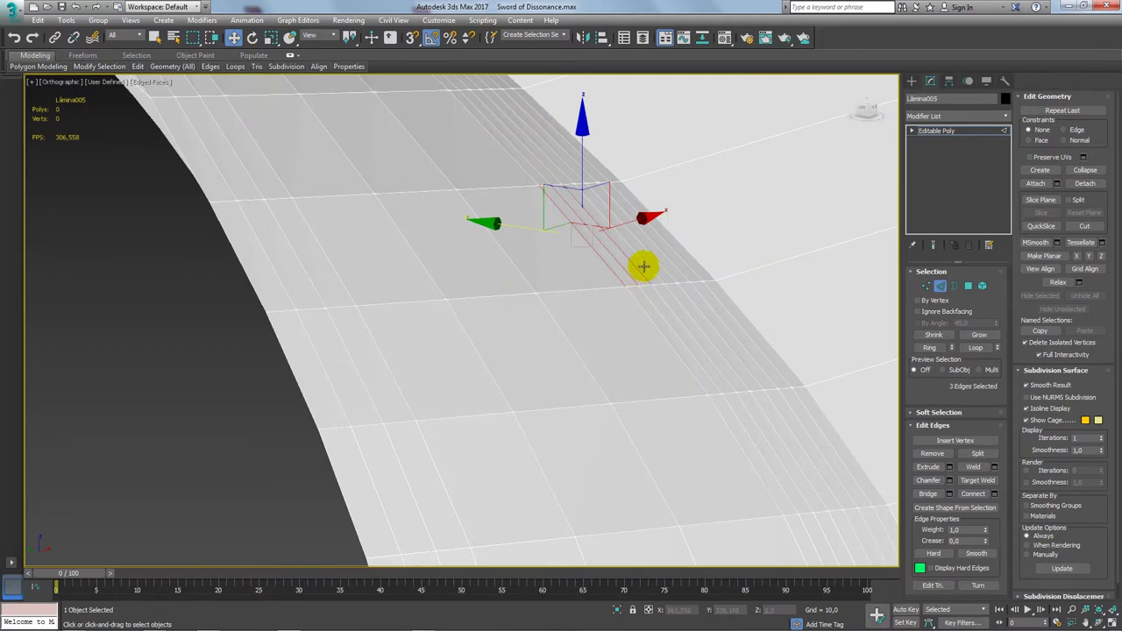
click(932, 347)
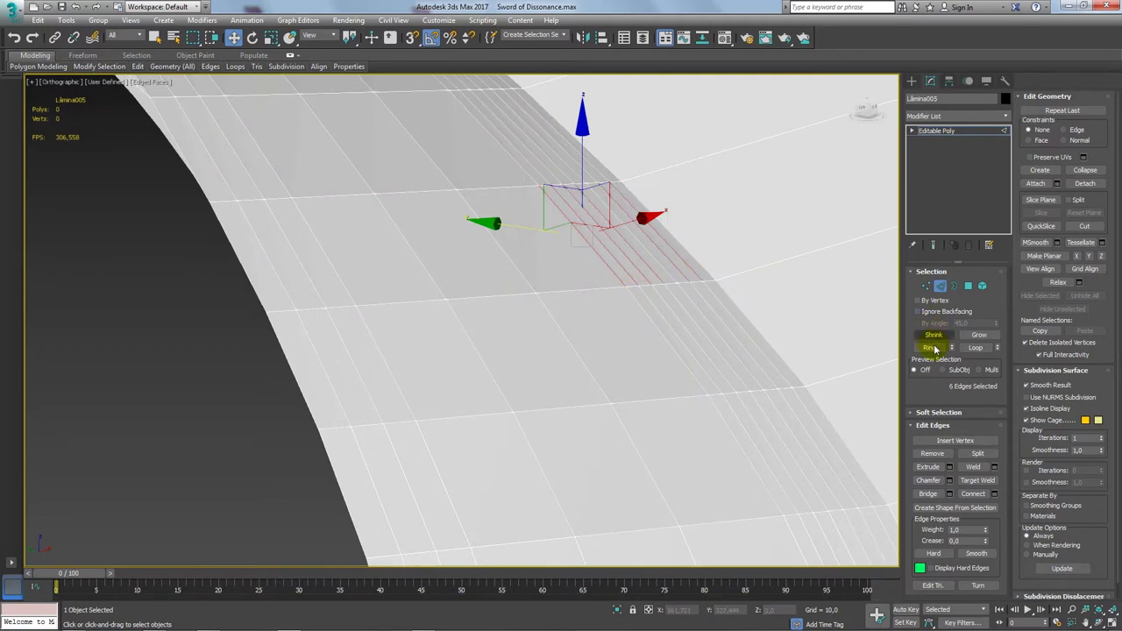
click(975, 348)
mouse_move(573, 285)
alt+middle_down()
mouse_move(552, 313)
mouse_move(559, 326)
mouse_move(530, 301)
mouse_move(571, 298)
alt+middle_up()
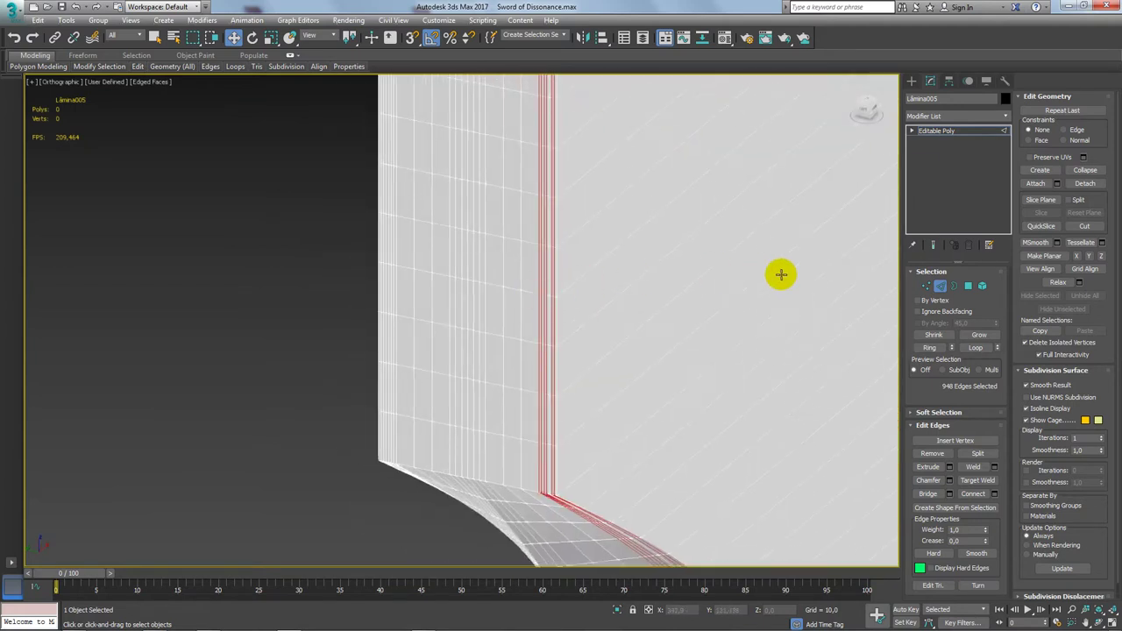
click(936, 454)
mouse_move(684, 401)
alt+middle_down()
mouse_move(728, 501)
mouse_move(628, 358)
mouse_move(604, 66)
mouse_move(569, 529)
mouse_move(603, 353)
mouse_move(531, 254)
mouse_move(493, 236)
alt+middle_up()
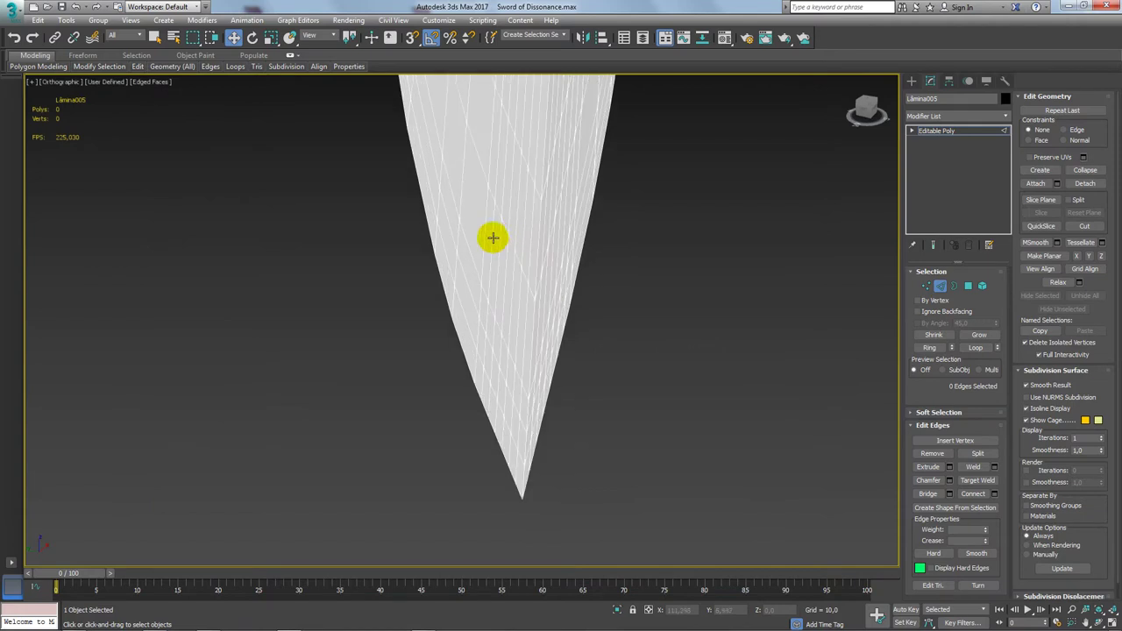
Select all blade edges, then clear the edge selection
key(ctrl+a)
alt+middle_drag(614, 313, 674, 392)
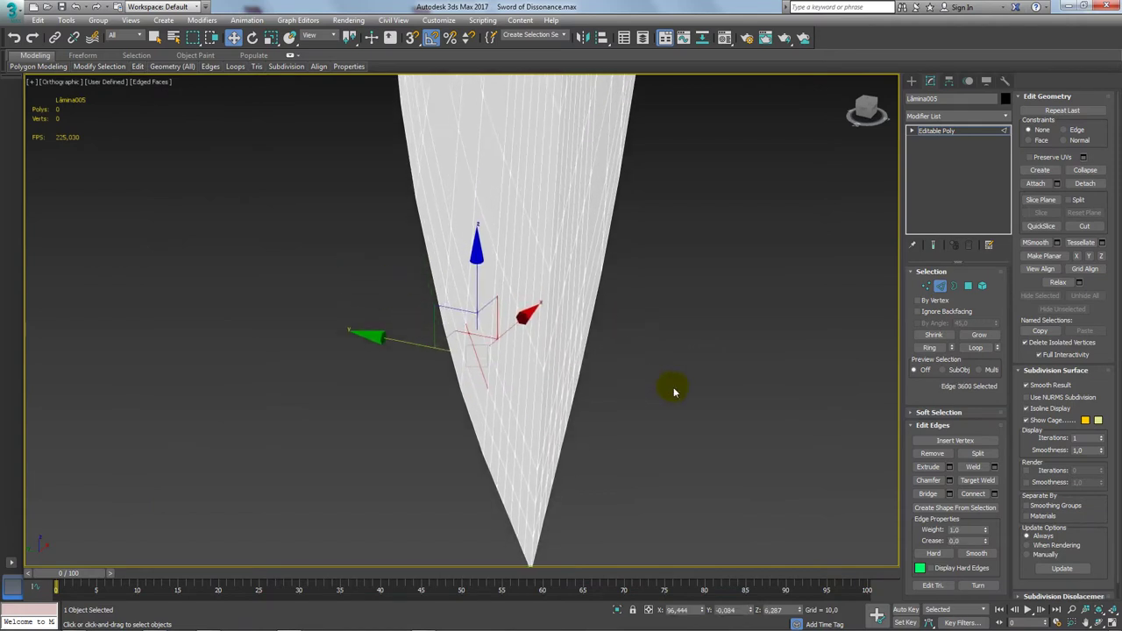
click(932, 453)
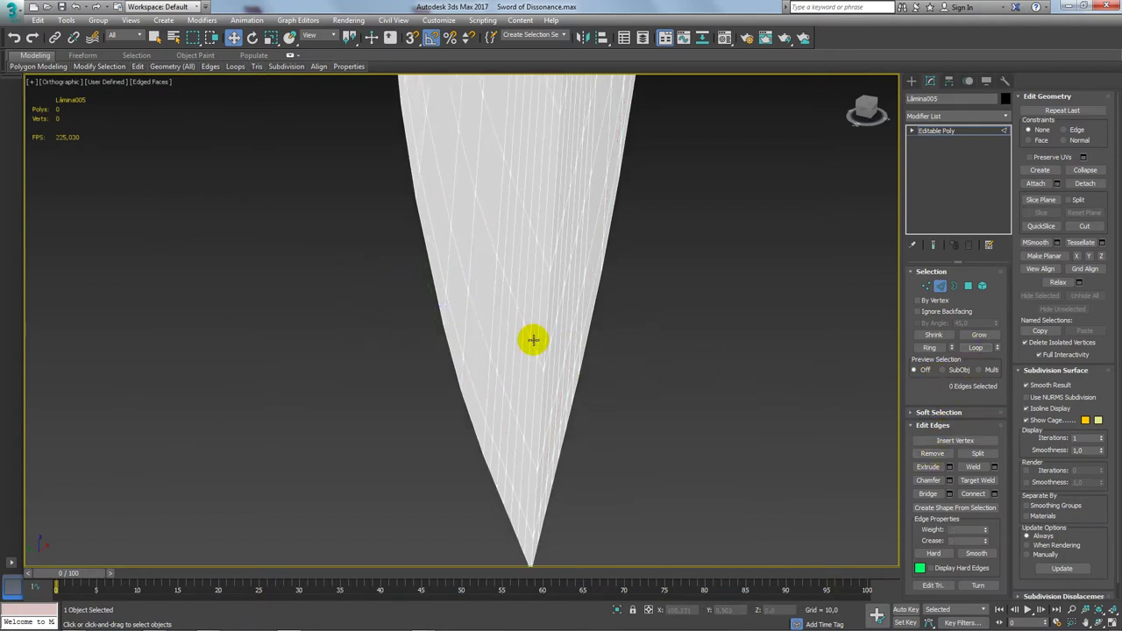
mouse_move(533, 340)
alt+middle_down()
mouse_move(633, 351)
mouse_move(549, 338)
mouse_move(524, 283)
mouse_move(518, 215)
mouse_move(513, 339)
alt+middle_up()
Pick several edges near the blade tip, expand them into loops, and remove them
scroll(499, 266, up, 4)
click(499, 263)
click(514, 298)
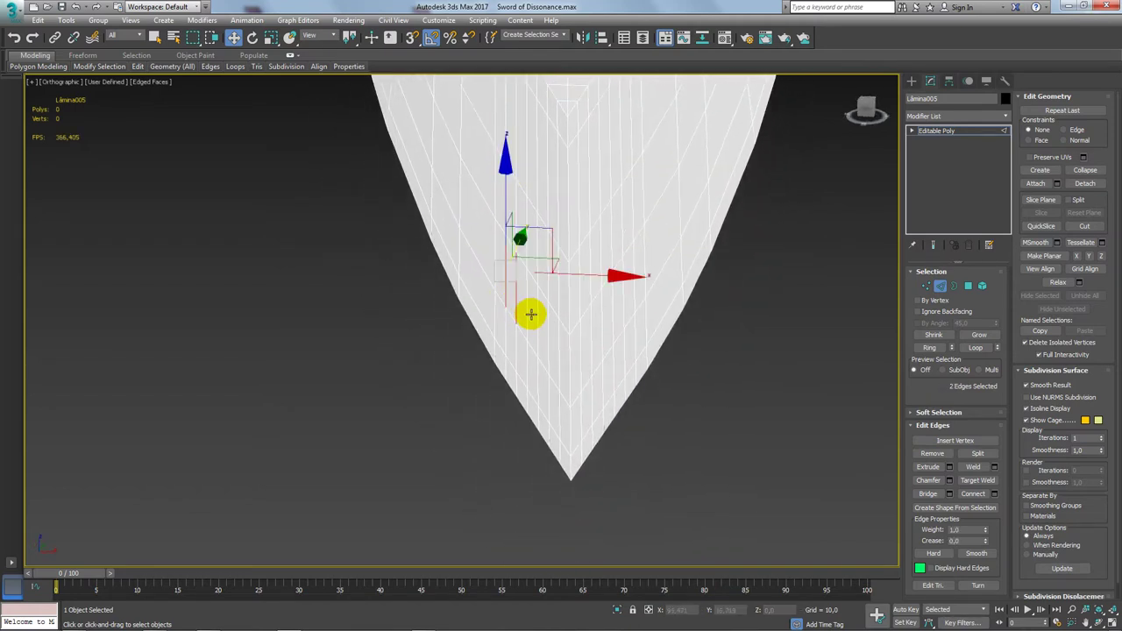
ctrl+click(549, 338)
ctrl+click(555, 344)
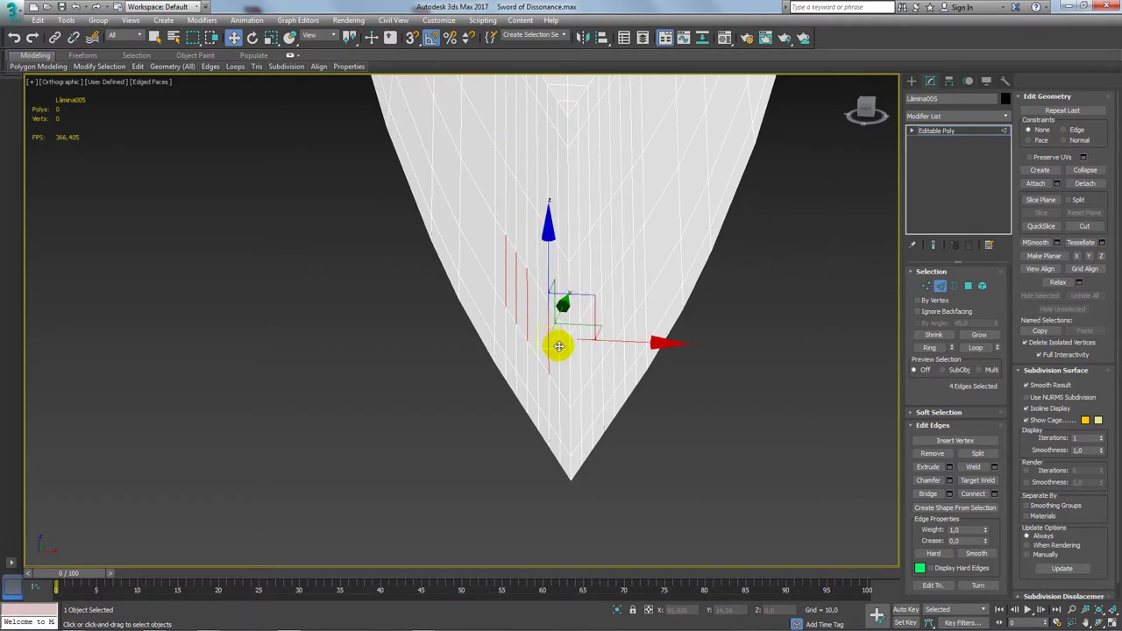
click(977, 349)
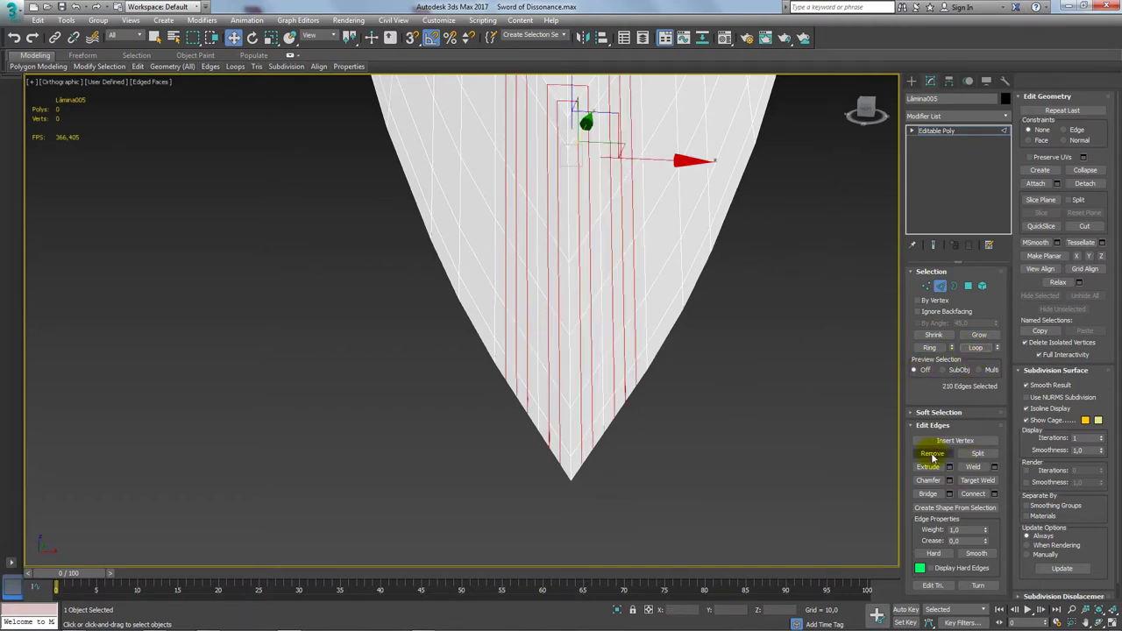
click(932, 453)
middle_drag(656, 303, 555, 376)
scroll(557, 373, down, 4)
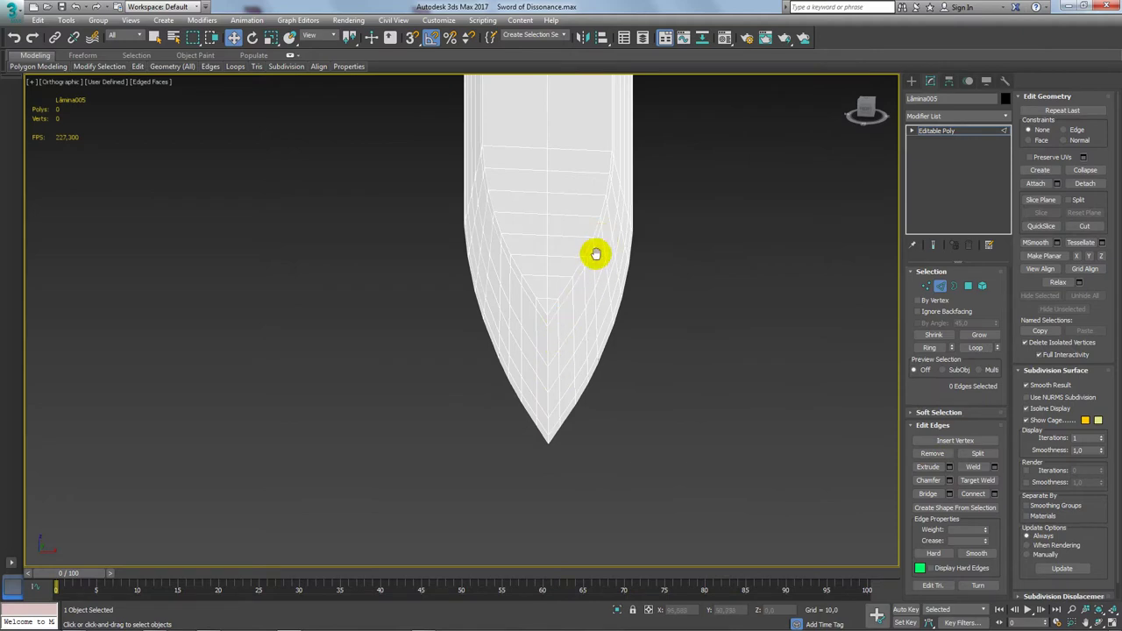
Pick edges on the guard's curved flank, expand them into loops, and remove them
mouse_move(595, 254)
alt+middle_down()
mouse_move(594, 338)
mouse_move(468, 350)
mouse_move(592, 366)
mouse_move(471, 191)
mouse_move(470, 426)
alt+middle_up()
scroll(500, 276, up, 5)
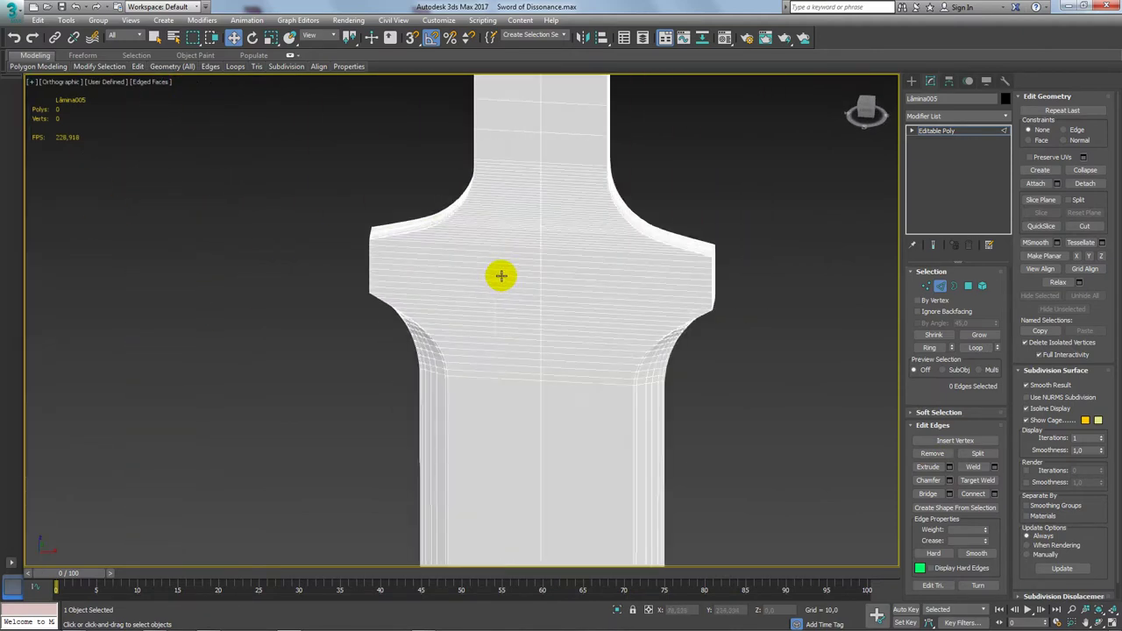
scroll(451, 350, up, 3)
scroll(488, 333, up, 3)
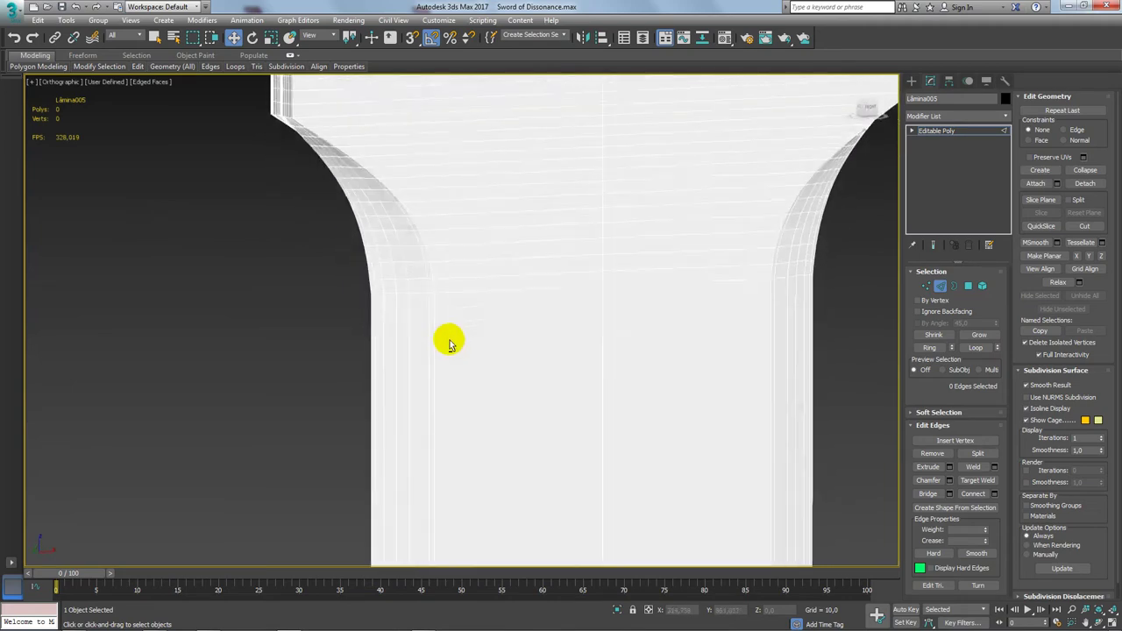
scroll(412, 319, up, 2)
click(415, 310)
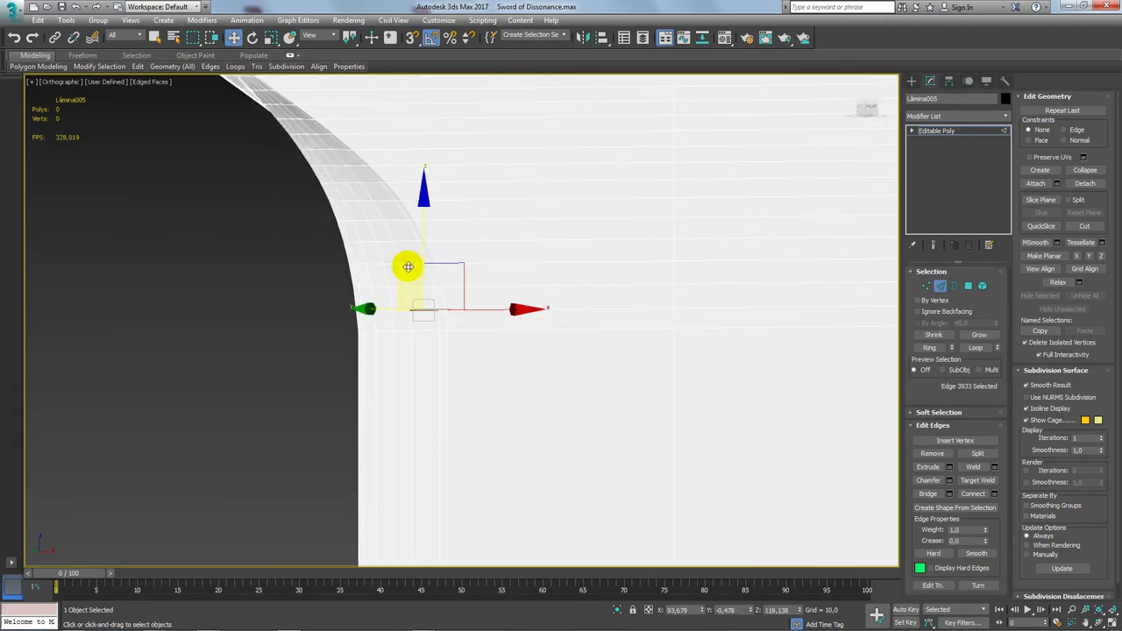
ctrl+click(407, 261)
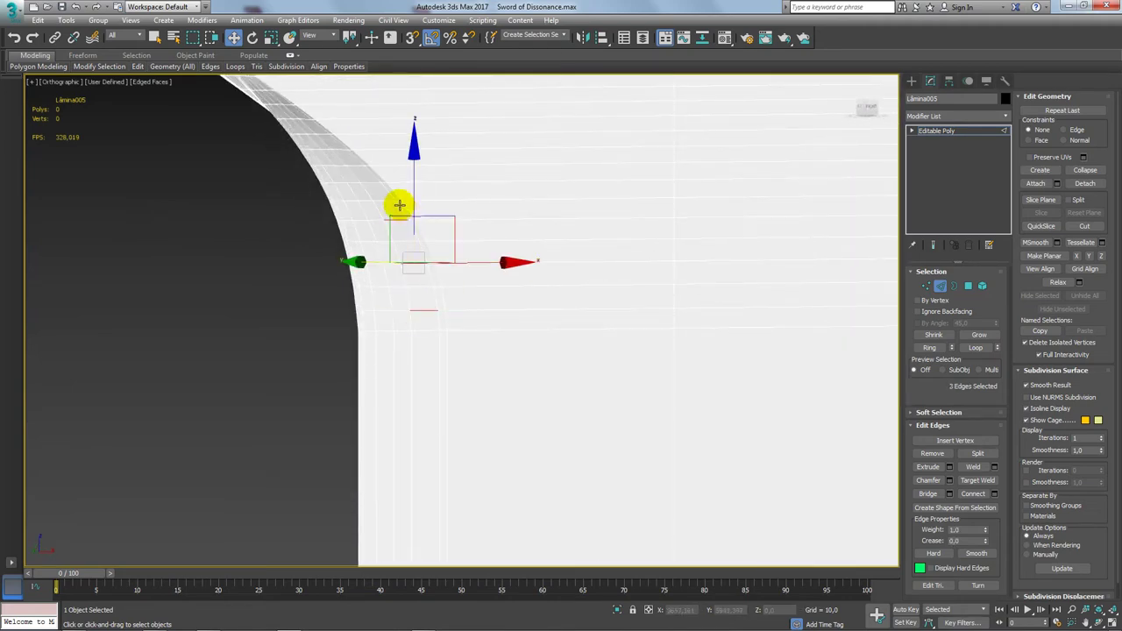
ctrl+click(371, 179)
middle_drag(464, 182, 476, 245)
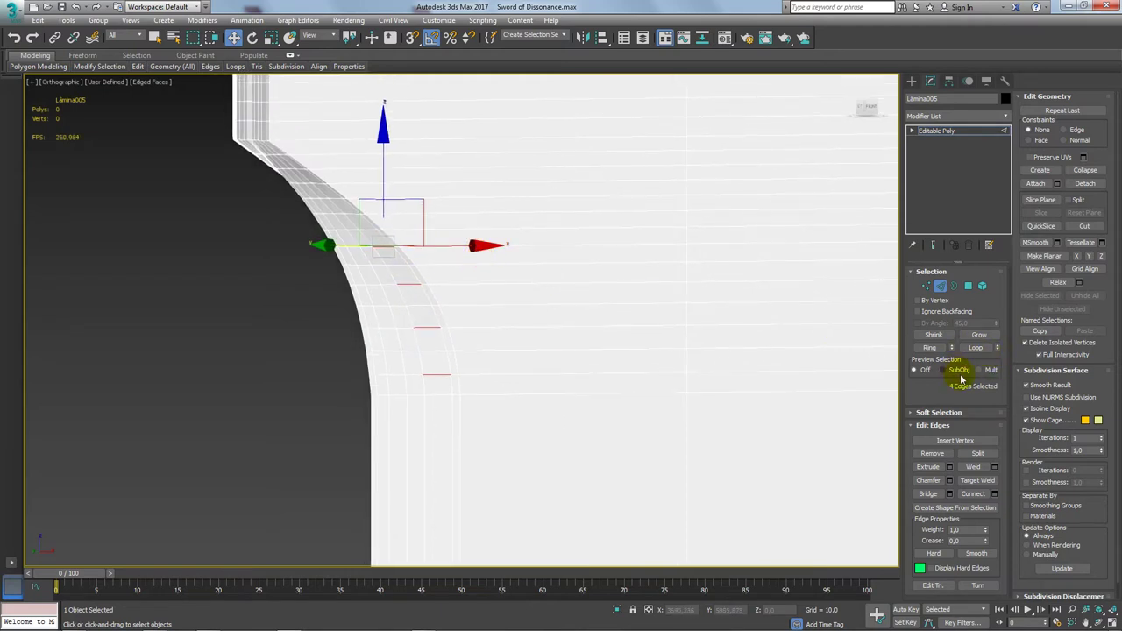
click(977, 348)
click(931, 453)
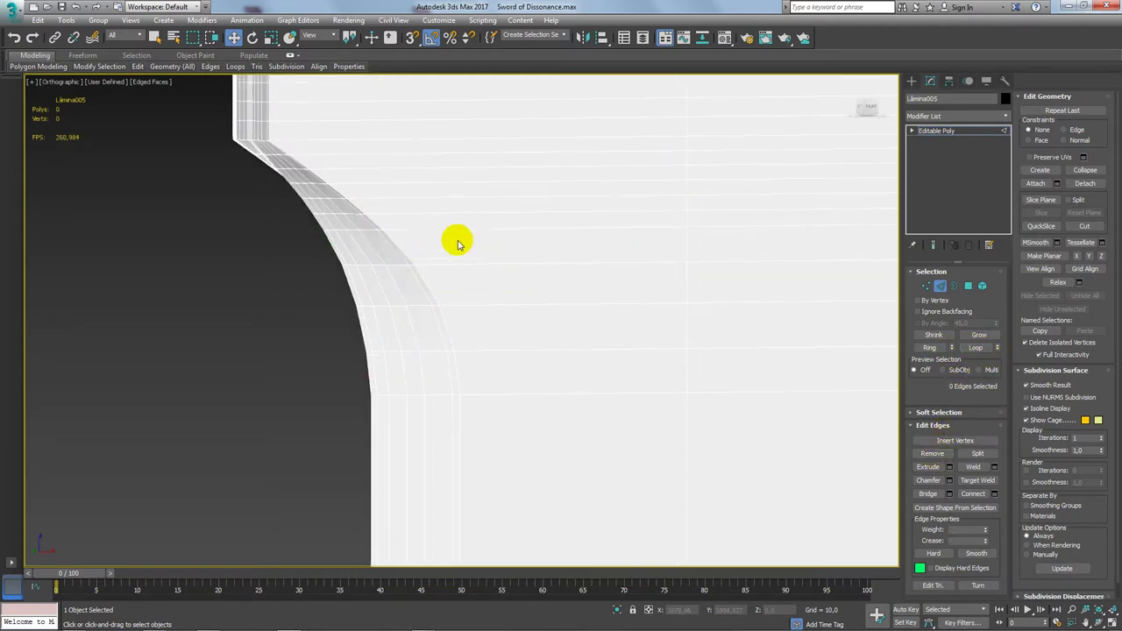
Remove two more edge loops picked on the guard curve
middle_drag(340, 209, 356, 253)
click(350, 240)
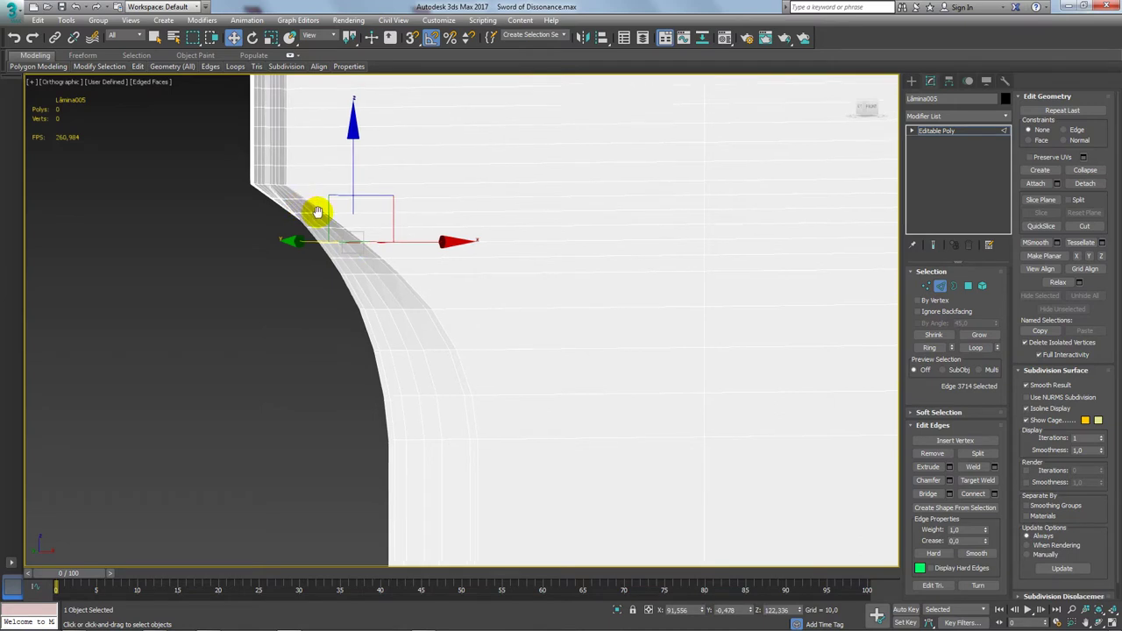
scroll(319, 213, up, 2)
scroll(320, 215, up, 2)
ctrl+click(319, 216)
click(961, 371)
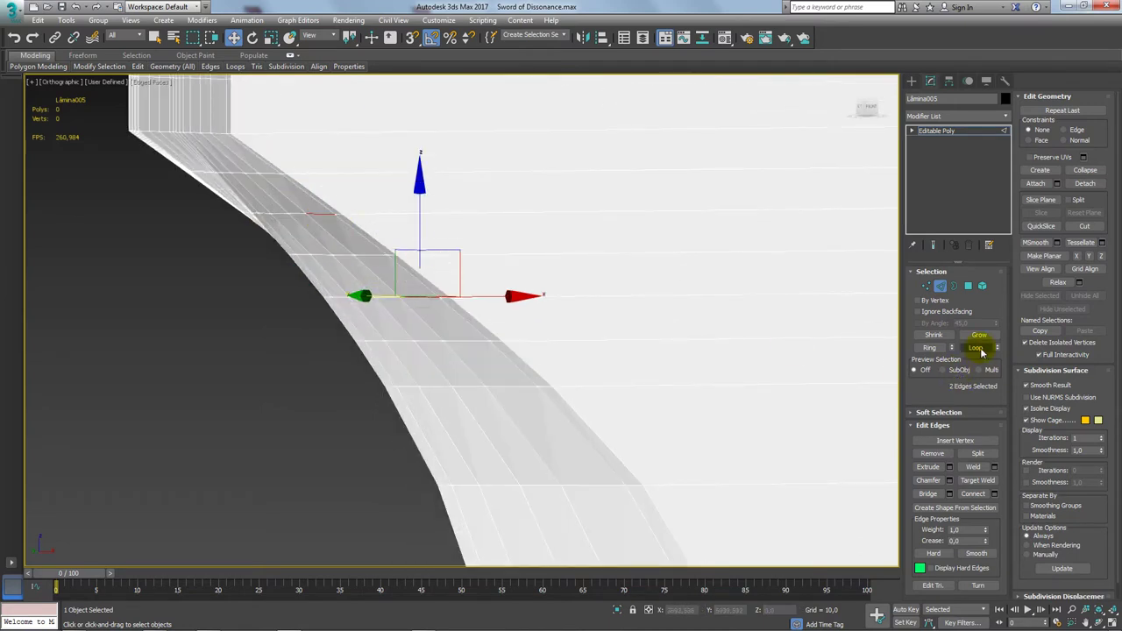
click(977, 348)
click(932, 453)
scroll(502, 340, down, 3)
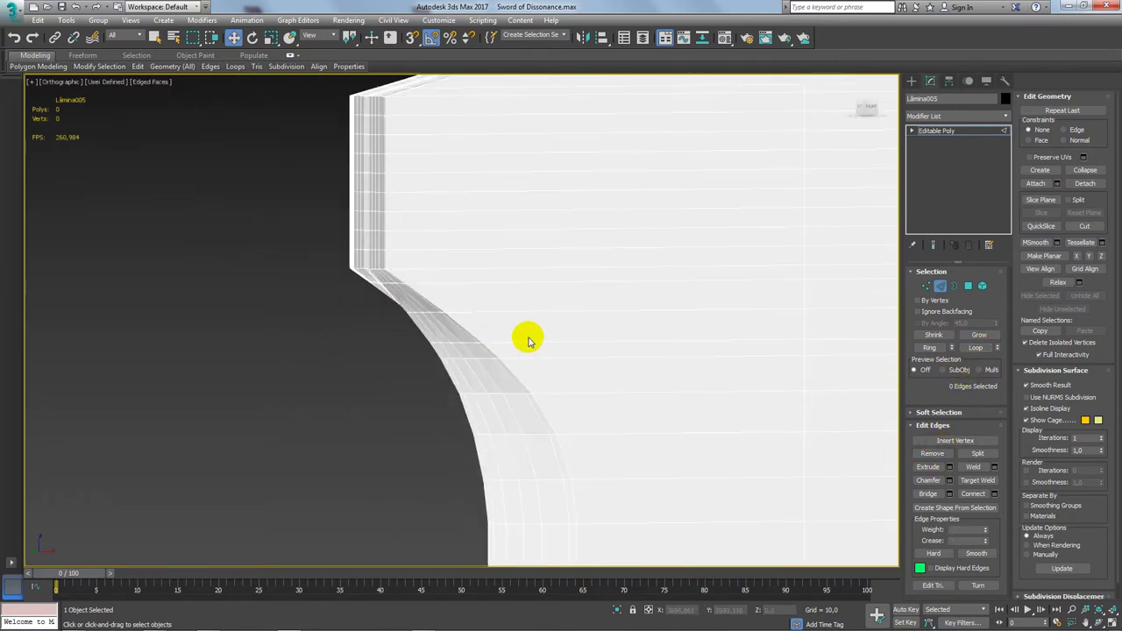
Select eight horizontal edges on the flat guard face, extend them to full loops, and remove them
alt+middle_drag(426, 289, 445, 329)
click(423, 312)
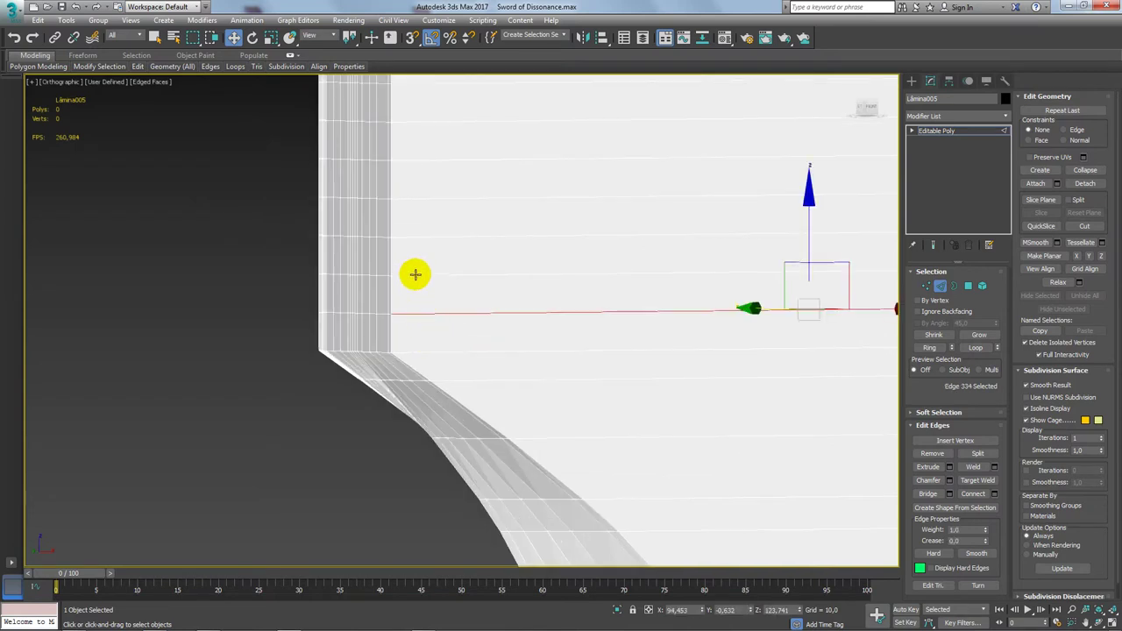
ctrl+click(412, 274)
ctrl+click(418, 198)
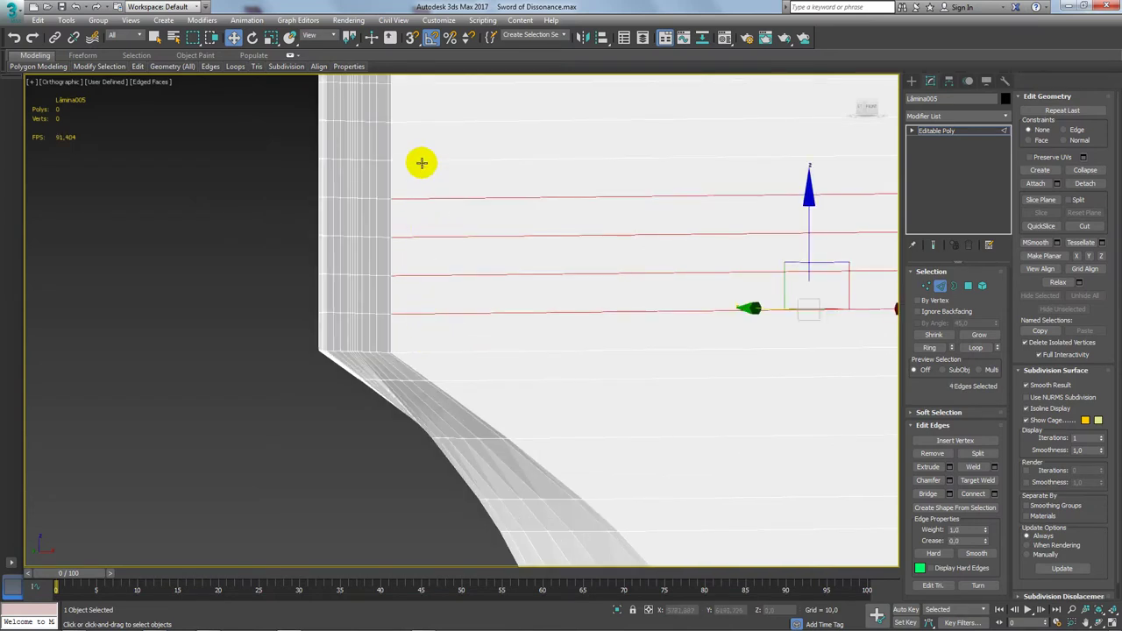
ctrl+click(416, 115)
middle_drag(423, 115, 417, 267)
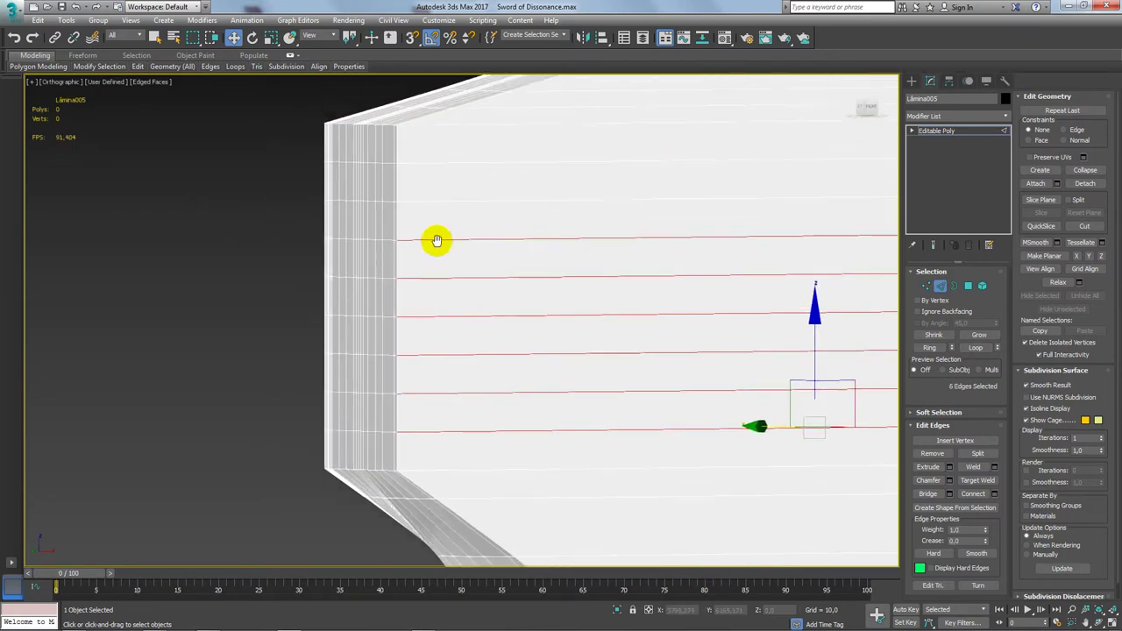
ctrl+click(412, 254)
ctrl+click(416, 216)
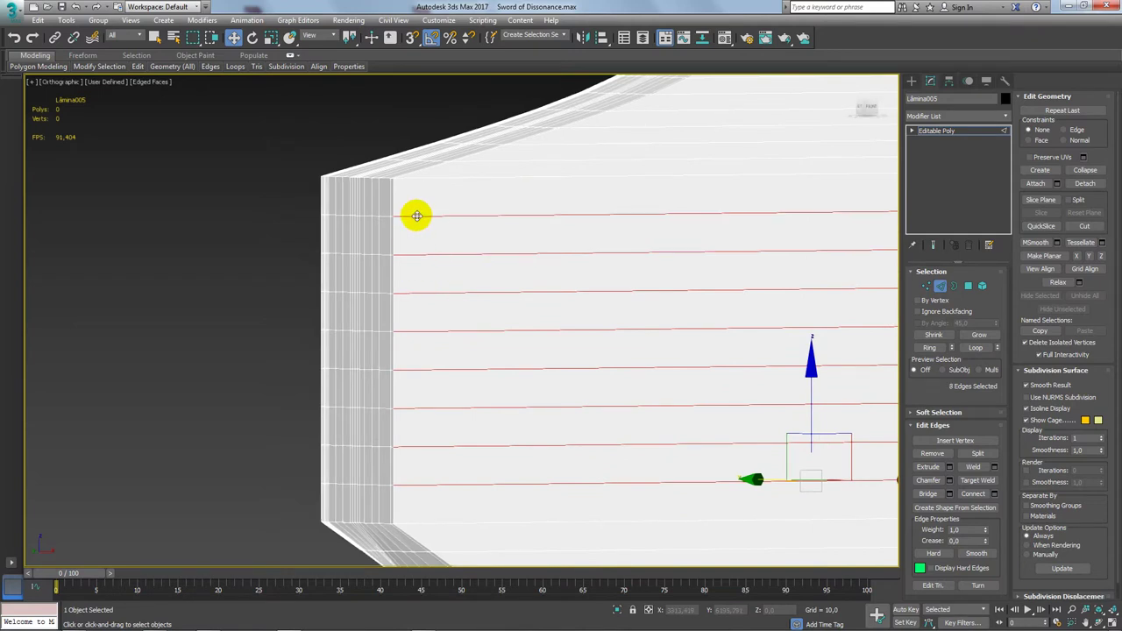
click(960, 348)
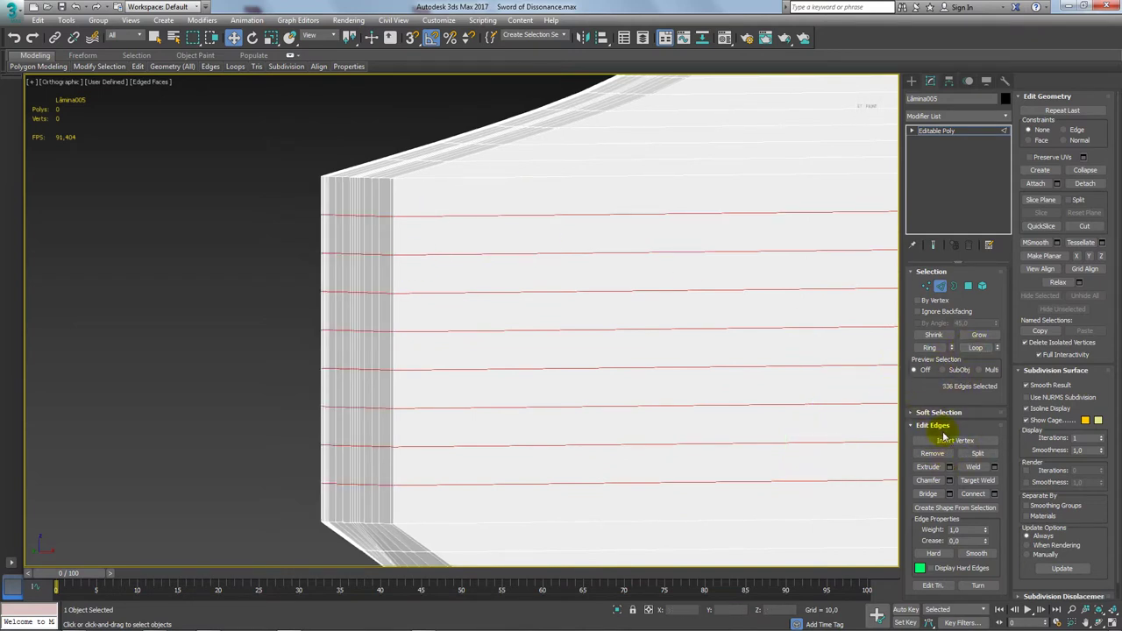
click(933, 453)
Orbit and zoom around the blade to inspect the cross-guard from side and front
scroll(456, 307, down, 3)
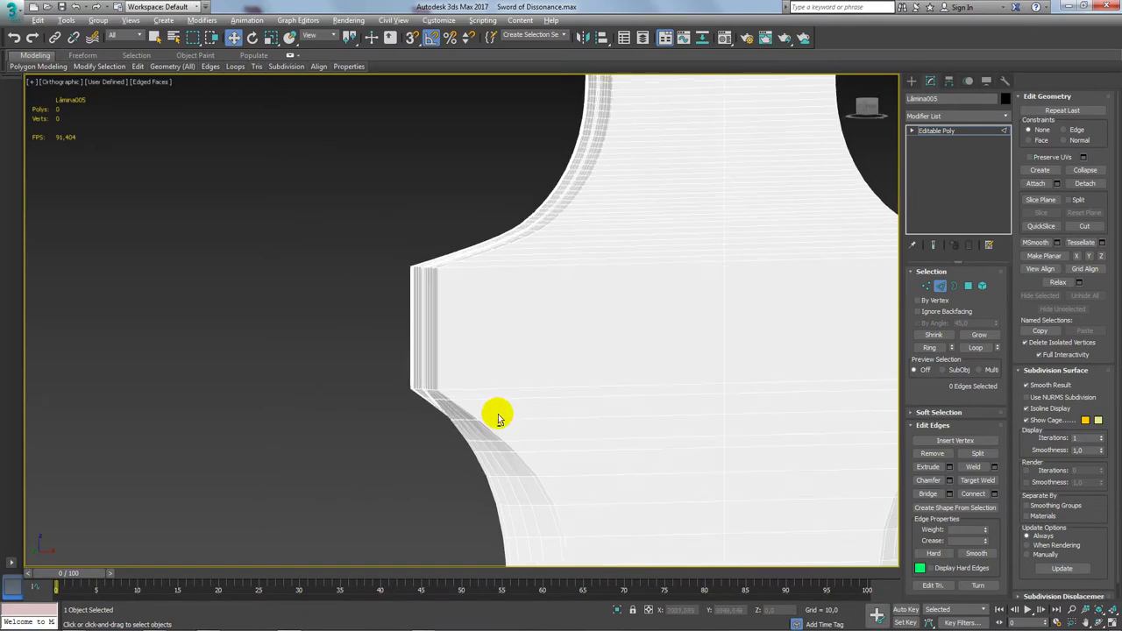
mouse_move(493, 413)
alt+middle_down()
mouse_move(539, 424)
mouse_move(595, 388)
alt+middle_up()
scroll(601, 358, up, 4)
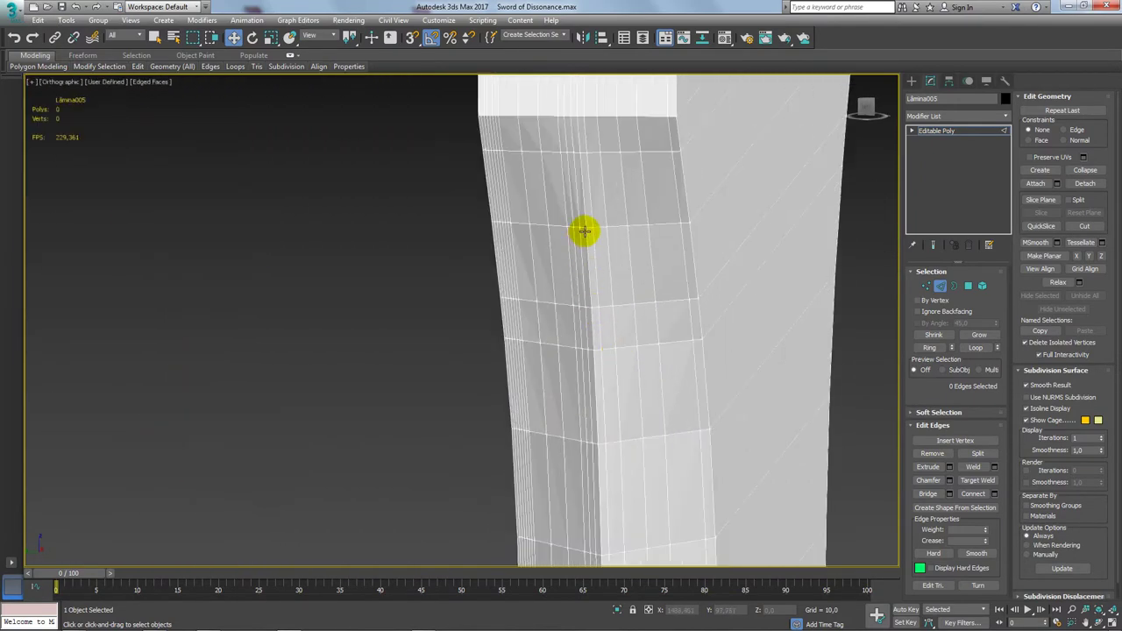
middle_drag(584, 231, 576, 342)
scroll(552, 313, down, 2)
scroll(536, 181, down, 3)
scroll(493, 208, up, 5)
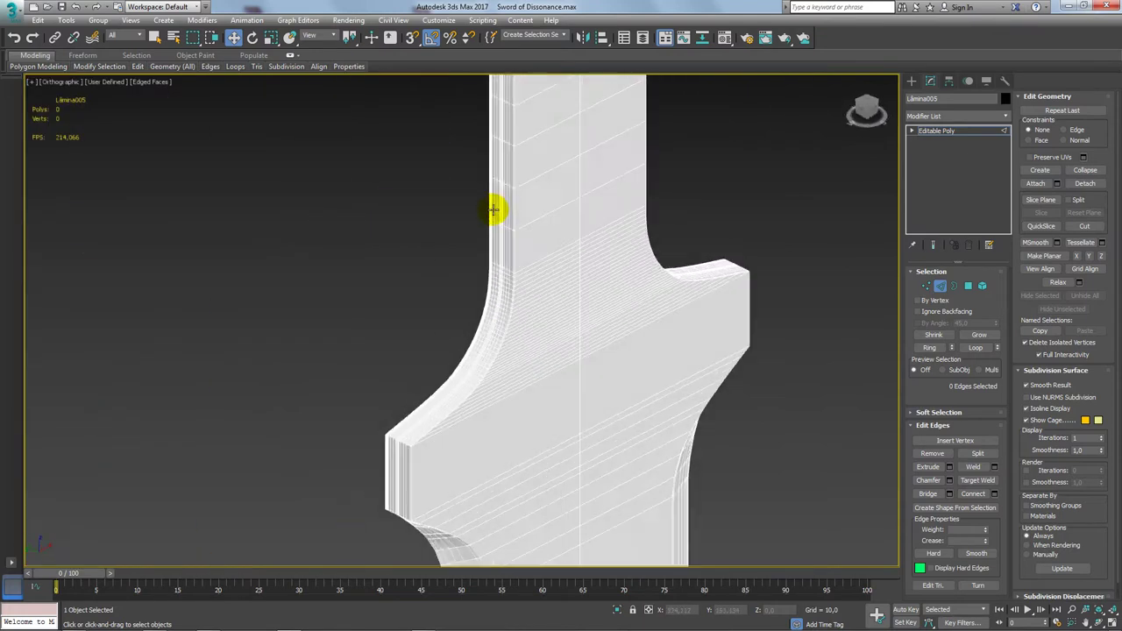
scroll(493, 208, up, 1)
mouse_move(543, 374)
alt+middle_down()
mouse_move(483, 330)
mouse_move(293, 342)
mouse_move(420, 333)
alt+middle_up()
alt+middle_drag(605, 311, 479, 257)
scroll(478, 257, up, 5)
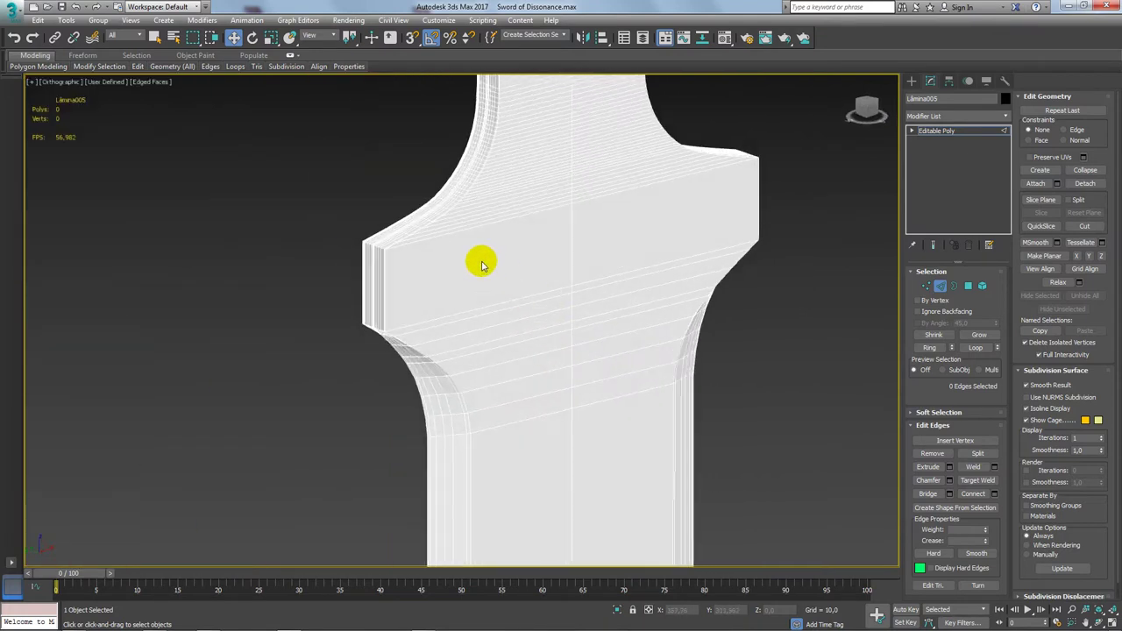
scroll(578, 411, down, 4)
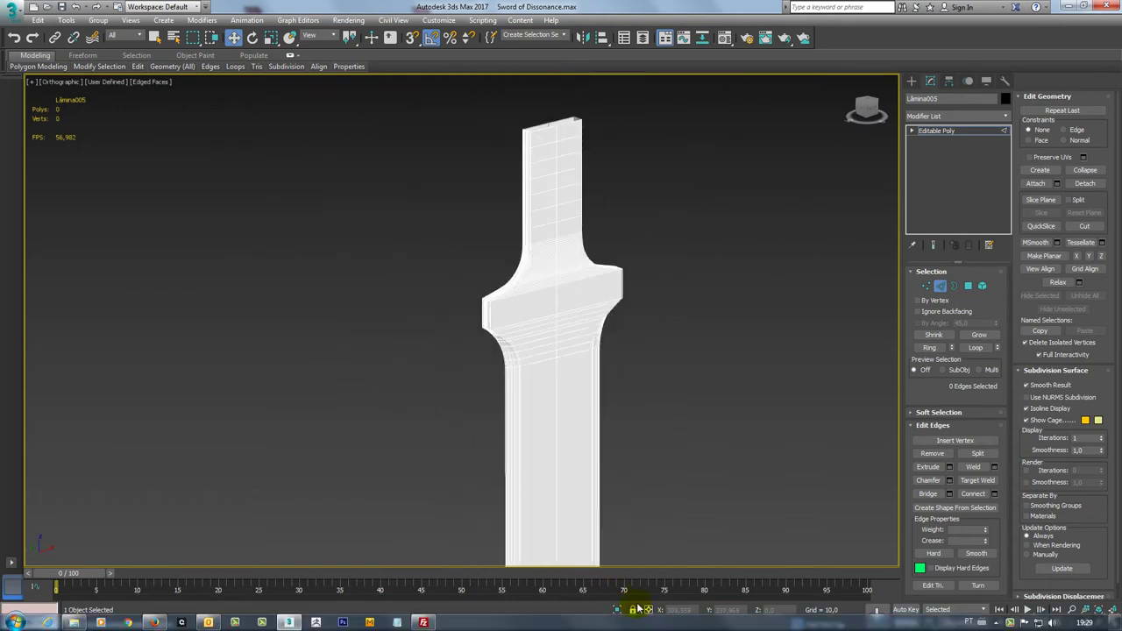
Select nine stacked edges down the cross-guard face, extend them to loops and remove them
key(z)
scroll(470, 165, up, 2)
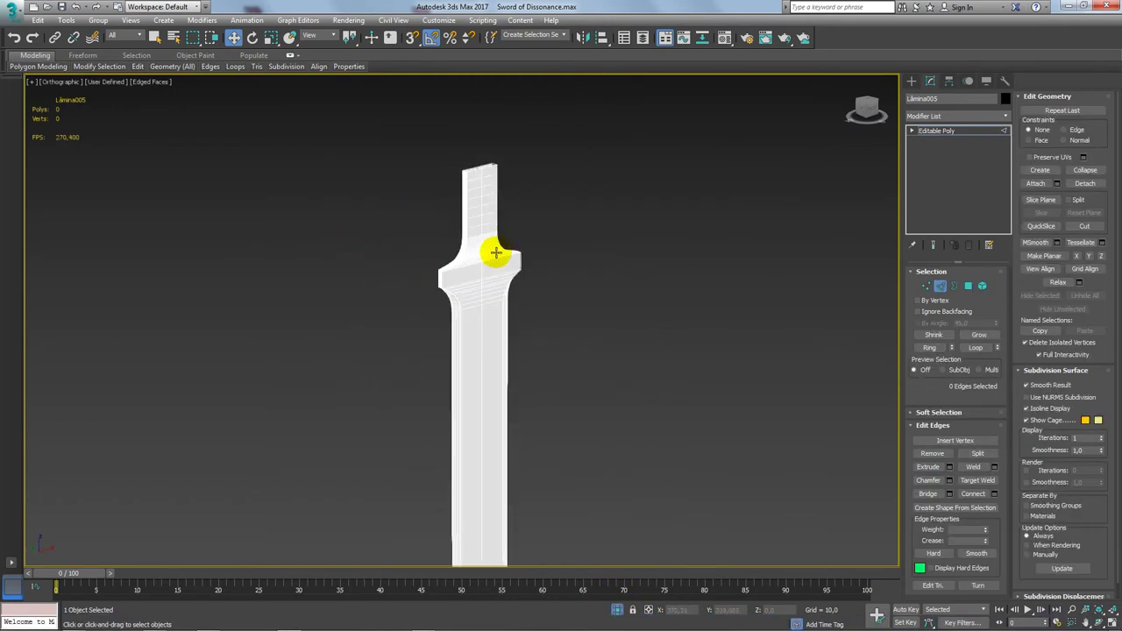
scroll(496, 251, up, 5)
scroll(429, 251, up, 2)
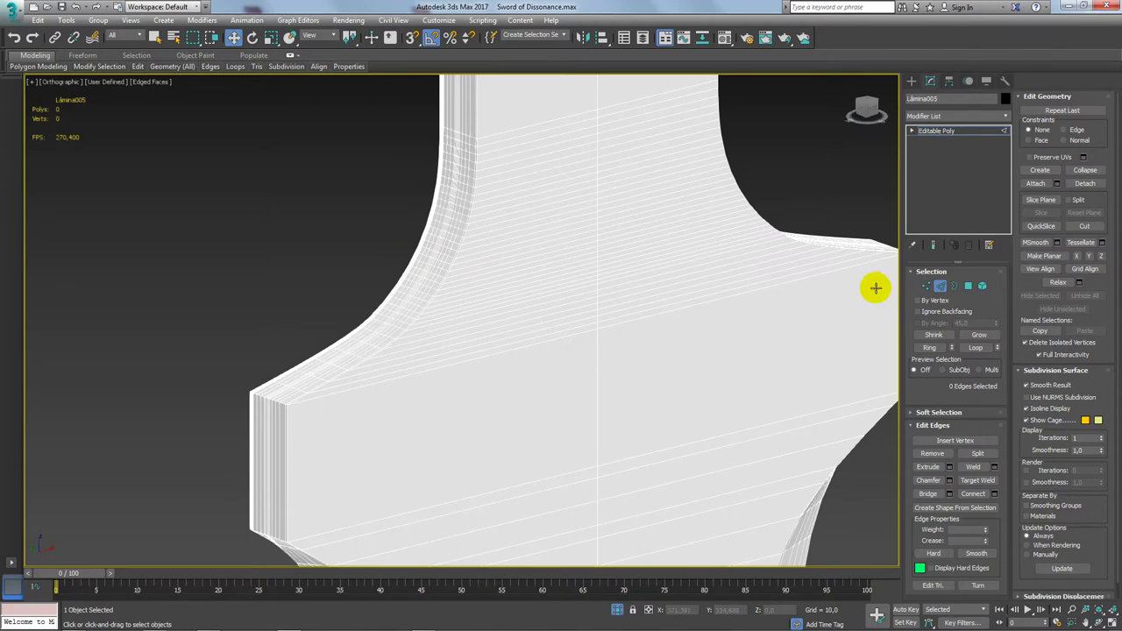
scroll(578, 188, up, 3)
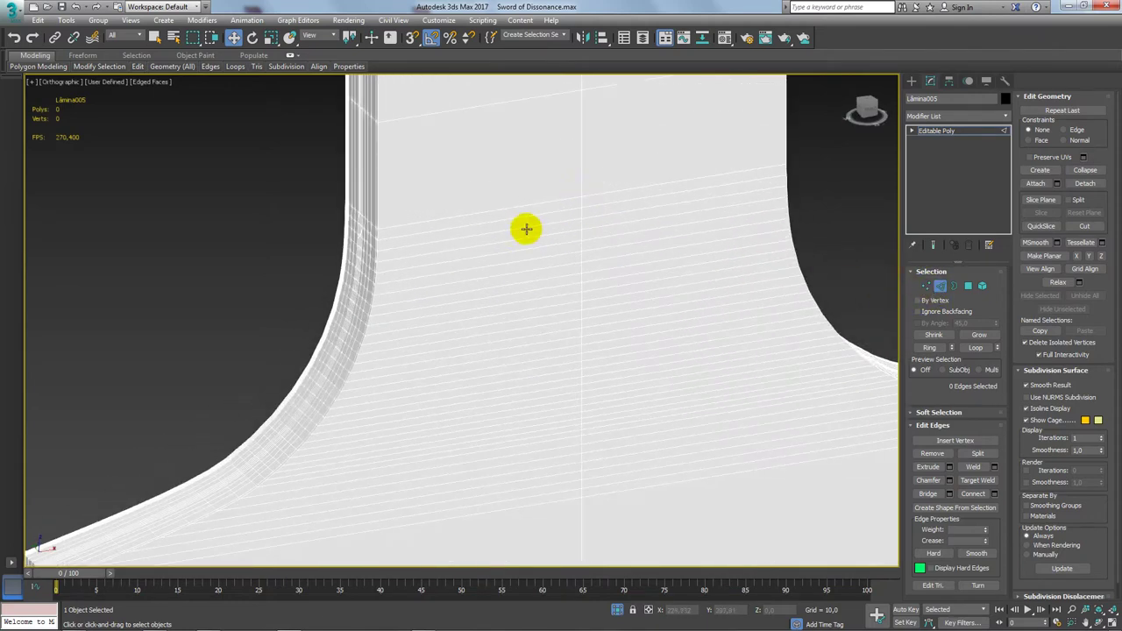
click(458, 229)
ctrl+click(419, 252)
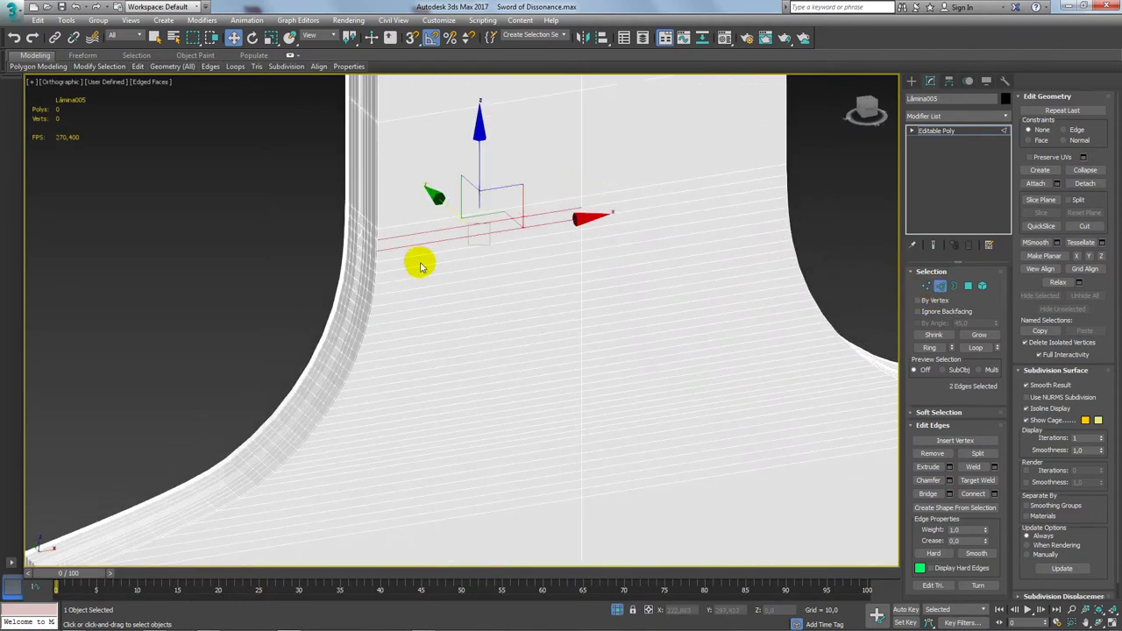
scroll(418, 260, down, 1)
ctrl+click(418, 271)
ctrl+click(413, 281)
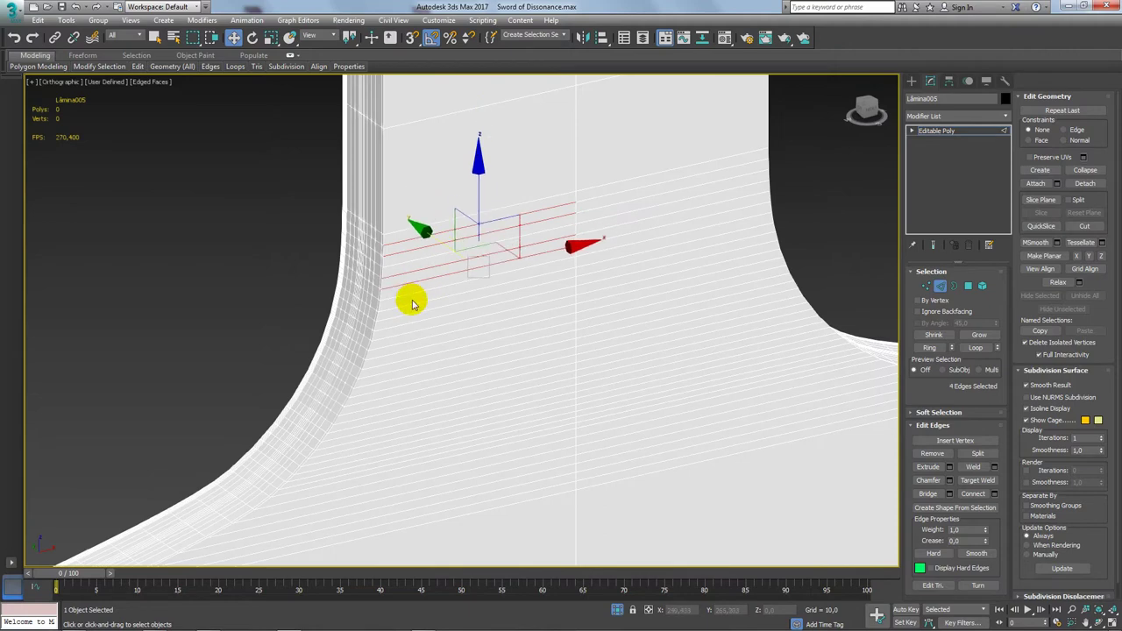
ctrl+click(406, 303)
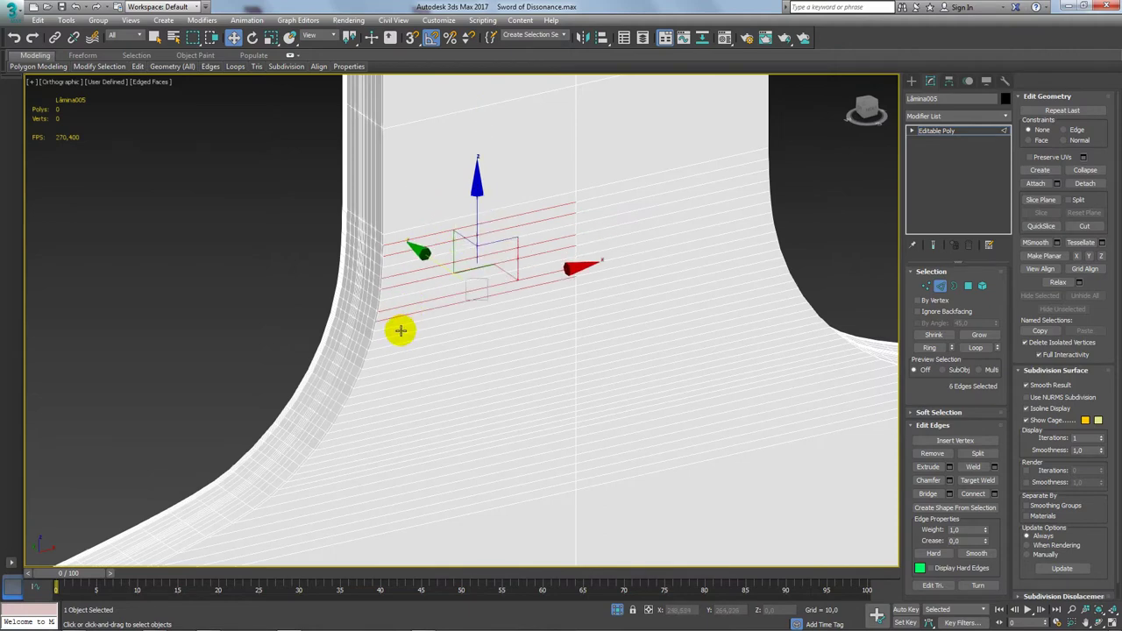
ctrl+click(397, 334)
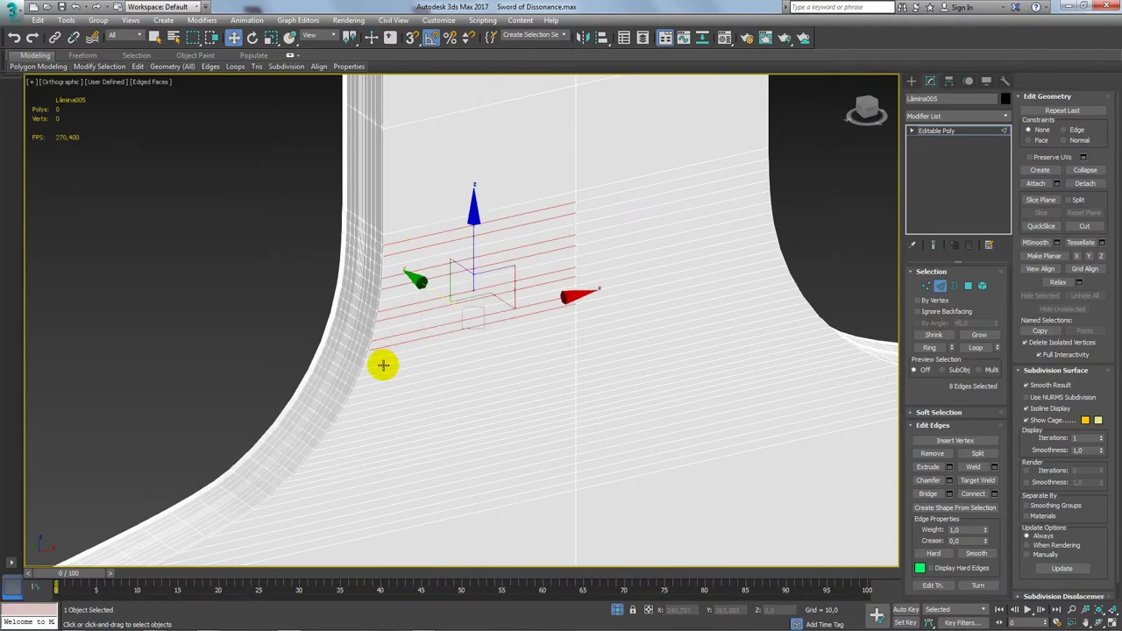
ctrl+click(383, 366)
ctrl+click(372, 394)
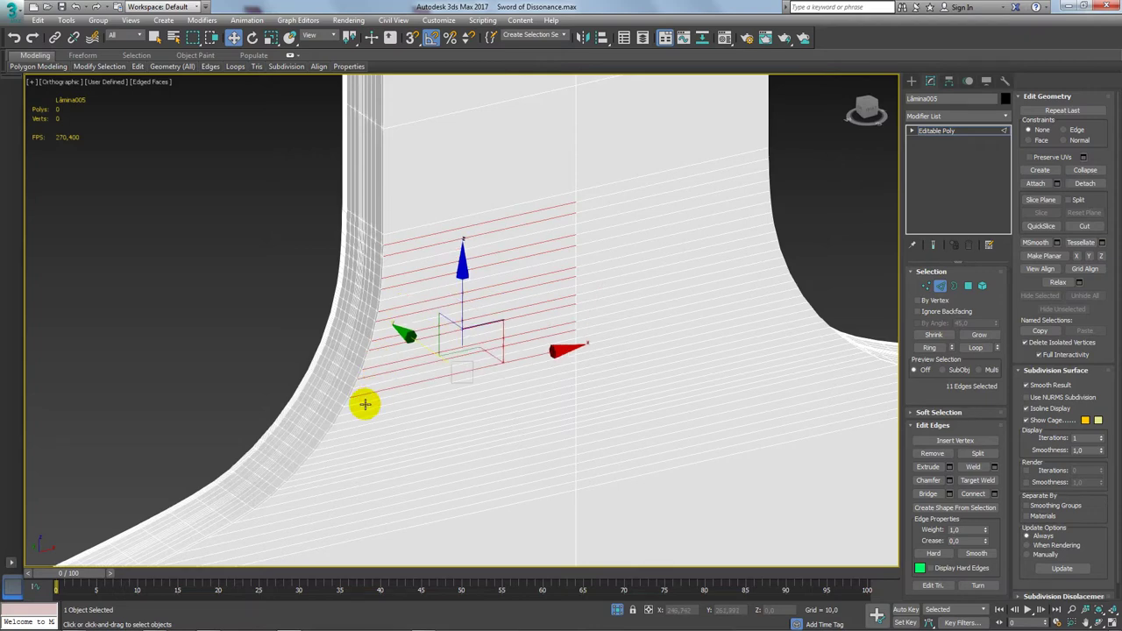
ctrl+click(347, 428)
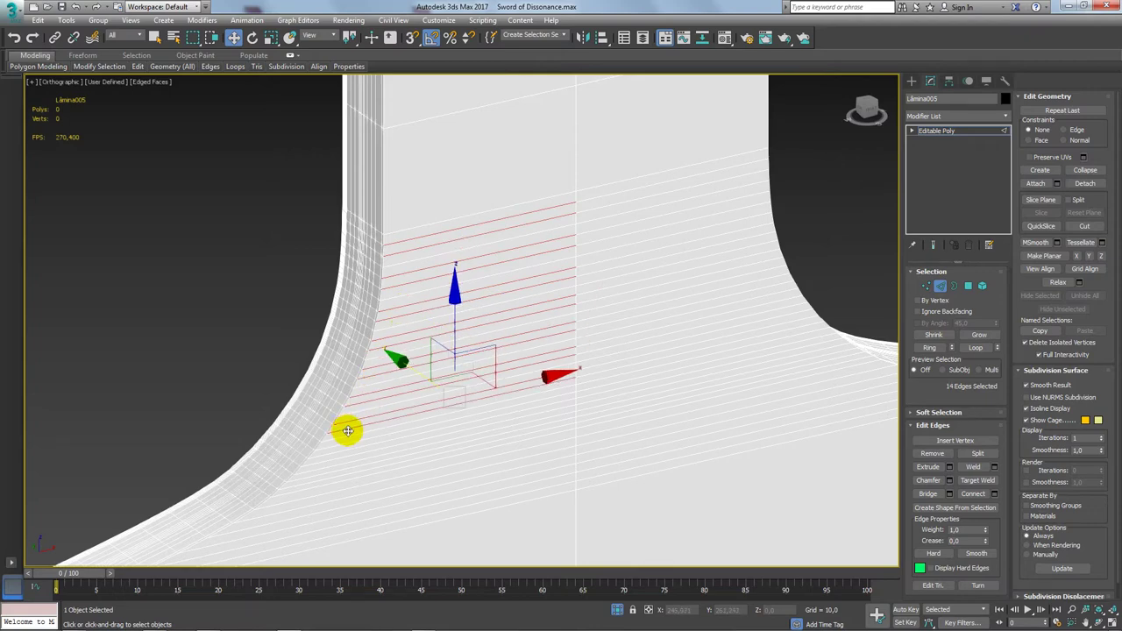
click(975, 348)
click(932, 455)
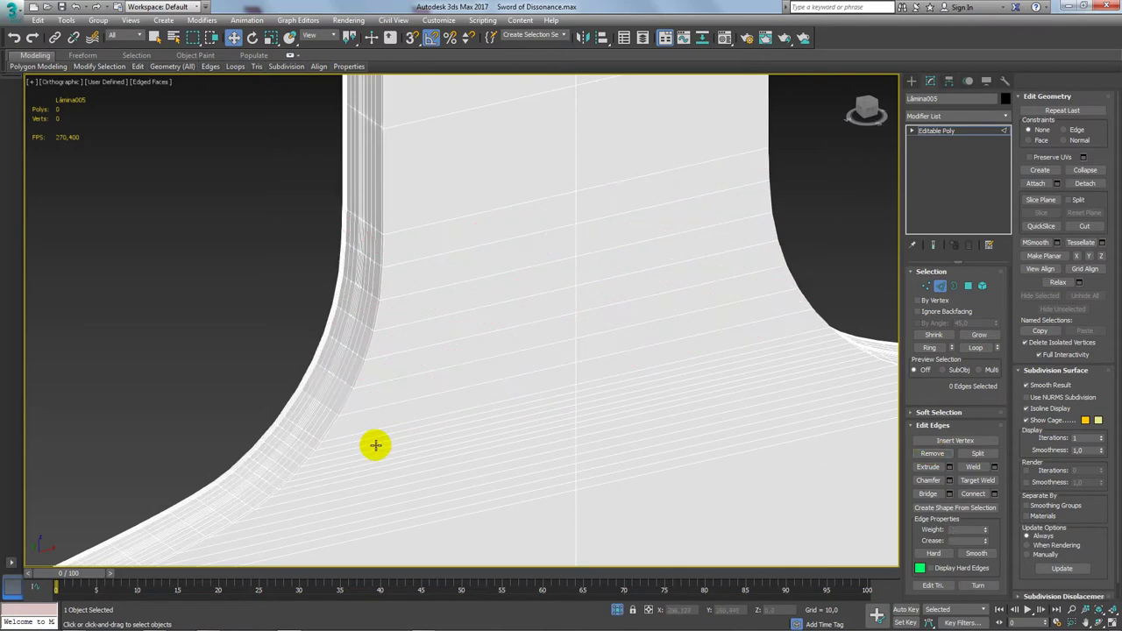
Loop-select the parallel horizontal edges around the curved corner and remove those loops
scroll(431, 292, up, 3)
scroll(414, 288, up, 3)
click(396, 283)
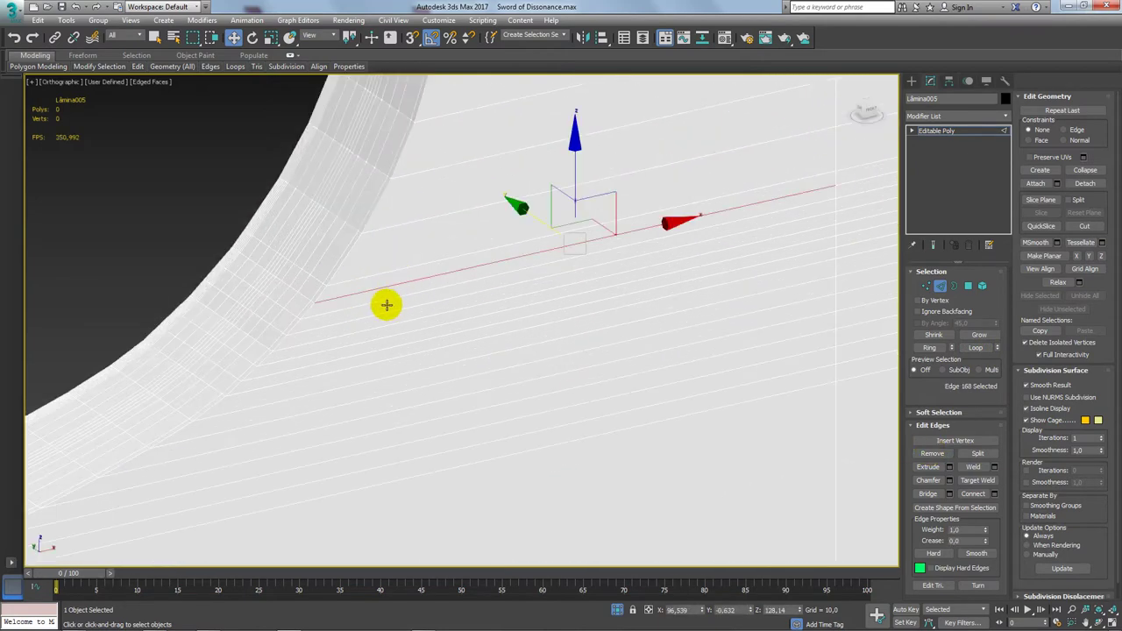
ctrl+click(379, 302)
ctrl+click(333, 336)
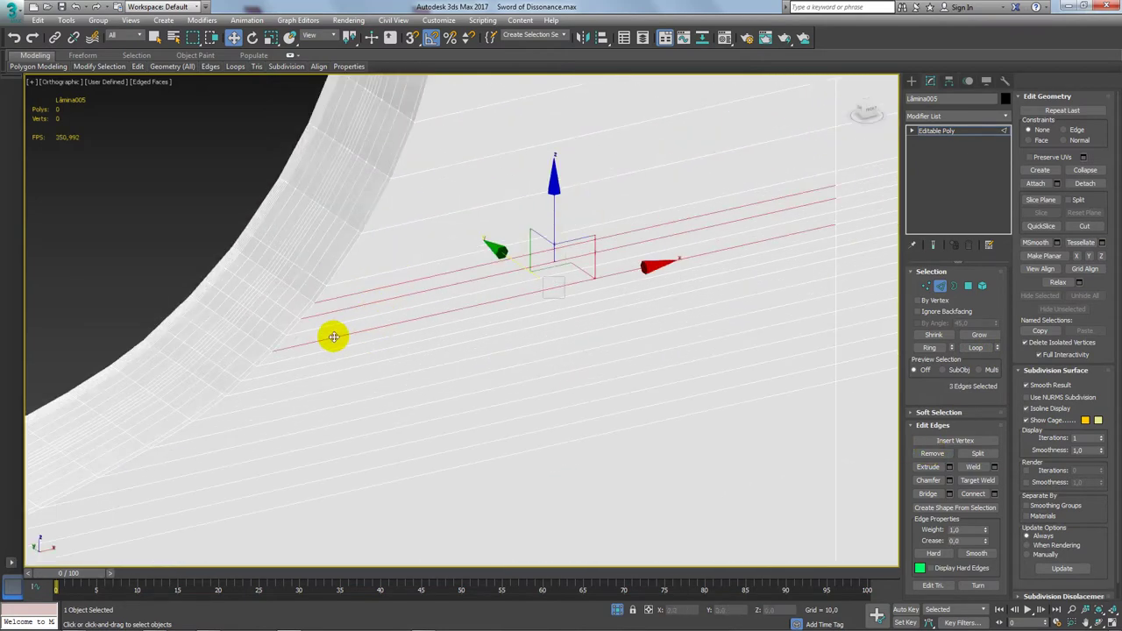
ctrl+click(314, 352)
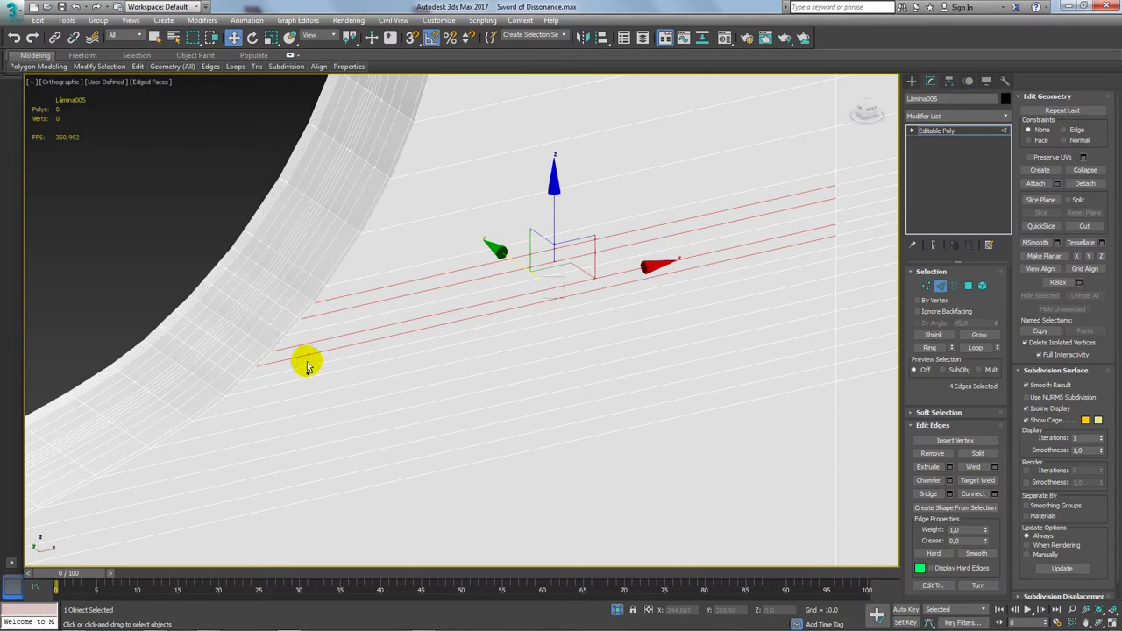
ctrl+click(256, 399)
ctrl+click(241, 408)
alt+middle_drag(255, 416, 356, 342)
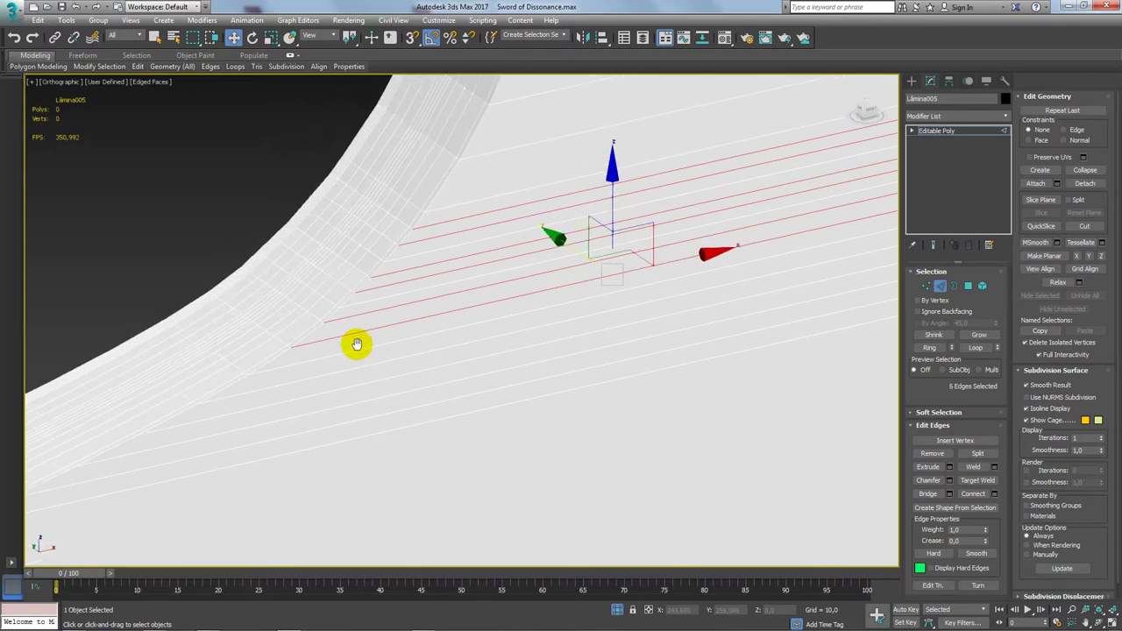
ctrl+click(270, 388)
ctrl+click(201, 421)
mouse_move(200, 421)
alt+middle_down()
mouse_move(393, 371)
mouse_move(373, 363)
alt+middle_up()
alt+drag(381, 381, 355, 335)
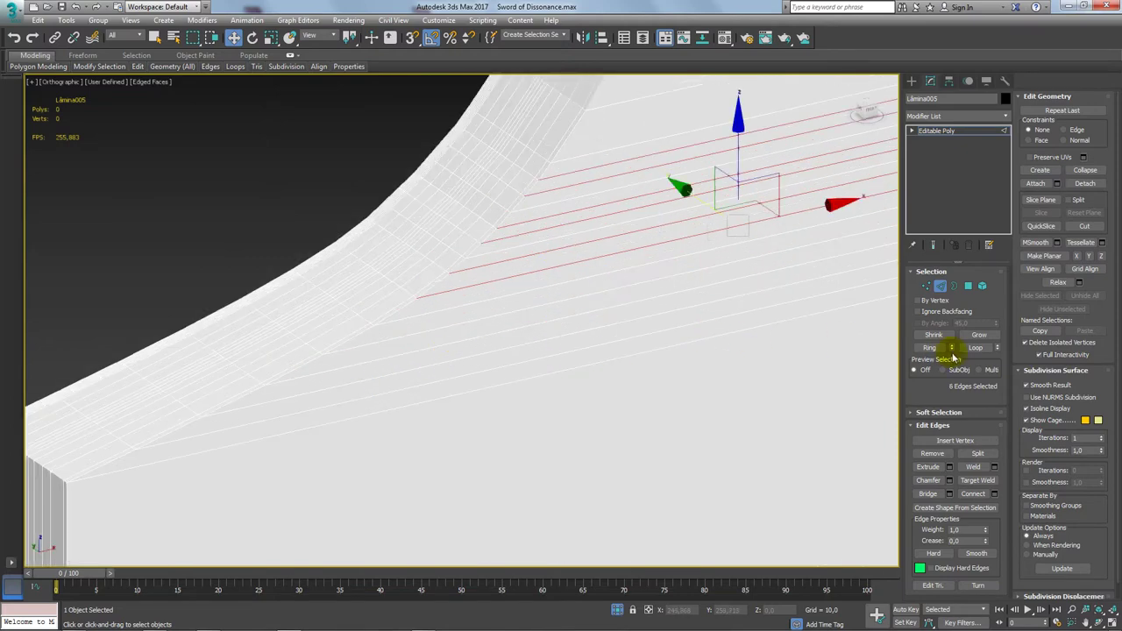
click(980, 348)
click(933, 453)
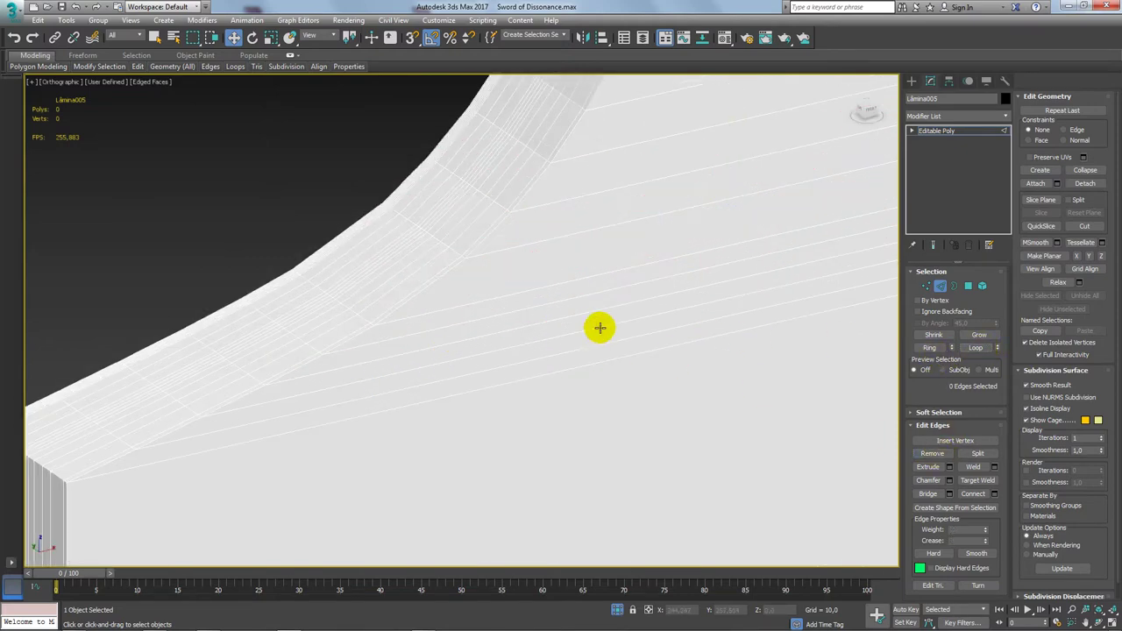
From the blade's side, remove three more parallel edges on the cross-guard face
mouse_move(601, 325)
alt+middle_down()
mouse_move(532, 318)
mouse_move(543, 237)
mouse_move(400, 303)
mouse_move(243, 303)
mouse_move(457, 207)
mouse_move(488, 208)
mouse_move(506, 368)
mouse_move(526, 351)
mouse_move(414, 363)
mouse_move(441, 200)
mouse_move(408, 236)
mouse_move(308, 255)
mouse_move(336, 269)
alt+middle_up()
click(314, 257)
ctrl+click(527, 199)
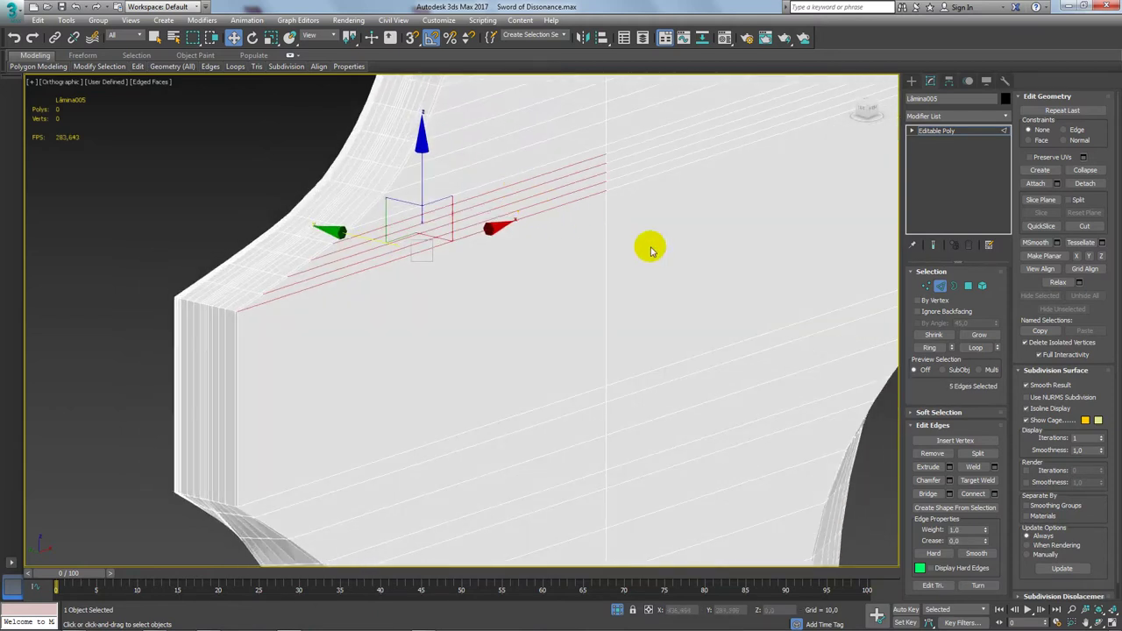
ctrl+click(532, 170)
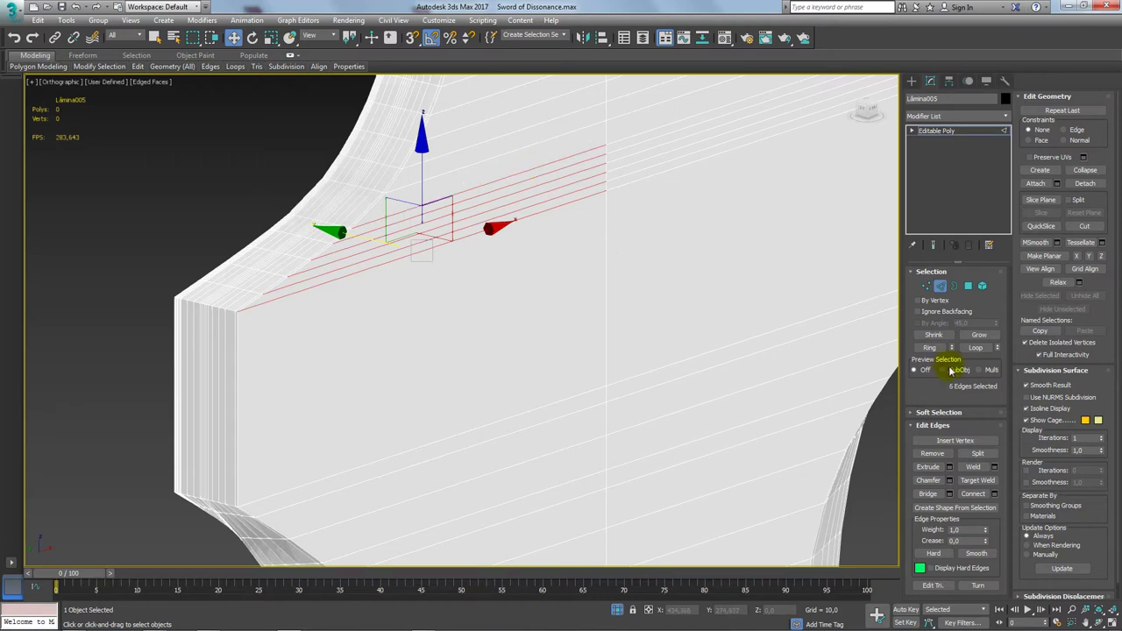
click(933, 453)
Remove two more horizontal parallel edges on the cross-guard
mouse_move(476, 288)
alt+middle_down()
mouse_move(456, 276)
mouse_move(438, 223)
alt+middle_up()
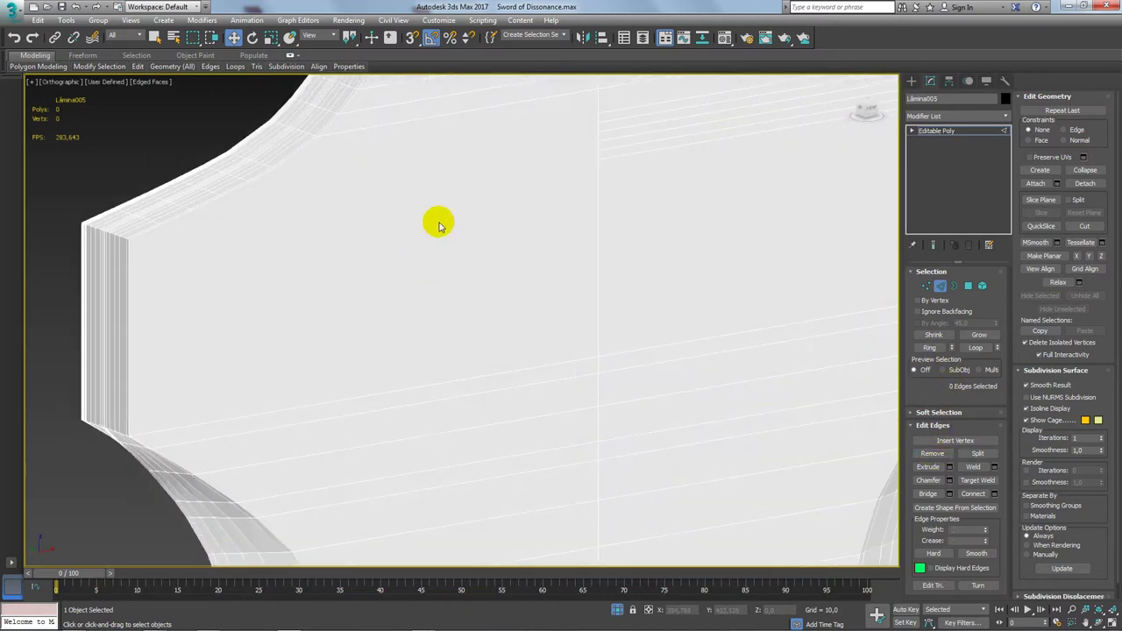
click(239, 417)
ctrl+click(253, 431)
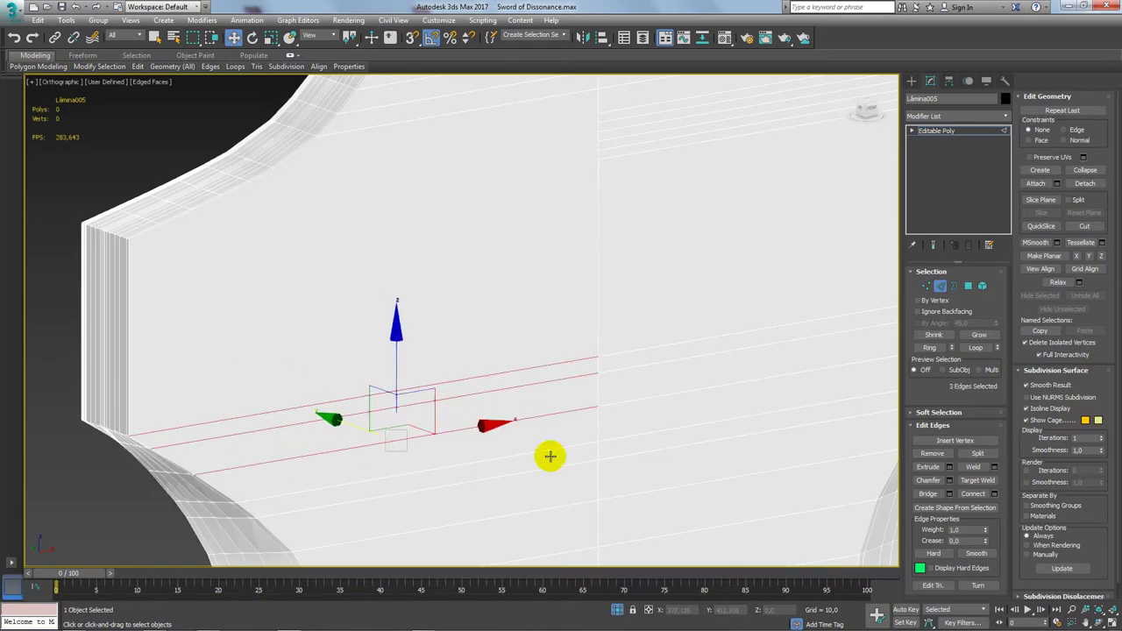
click(932, 453)
middle_drag(313, 355, 528, 350)
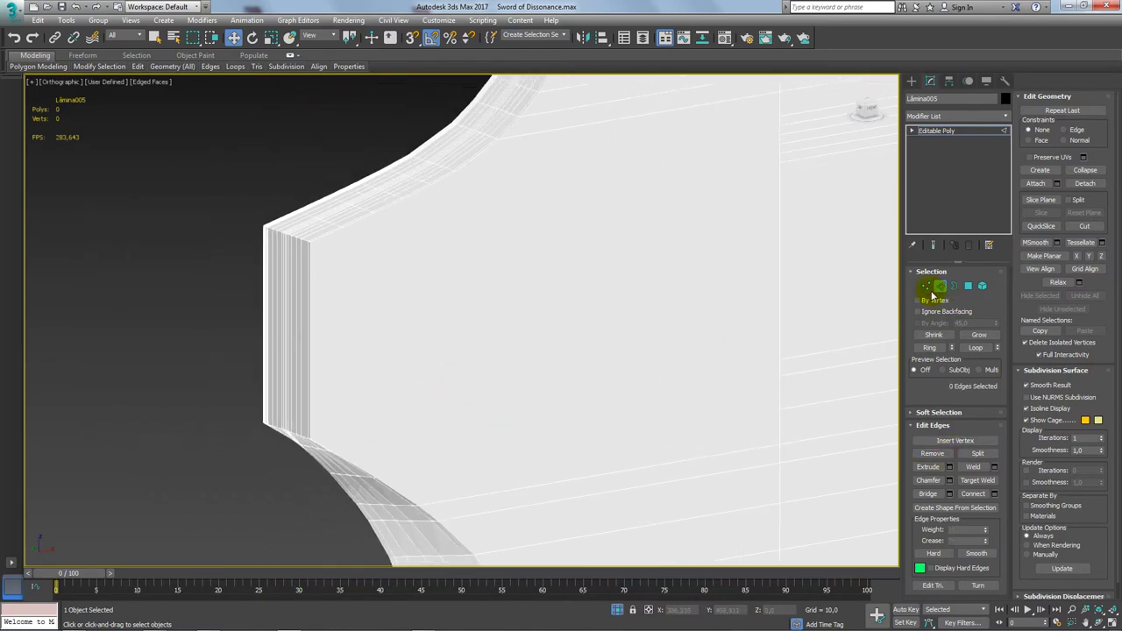
In Vertex mode, connect a top-face vertex to one on the curved underside
click(926, 286)
mouse_move(325, 230)
alt+middle_down()
mouse_move(351, 243)
mouse_move(342, 201)
alt+middle_up()
drag(326, 182, 362, 233)
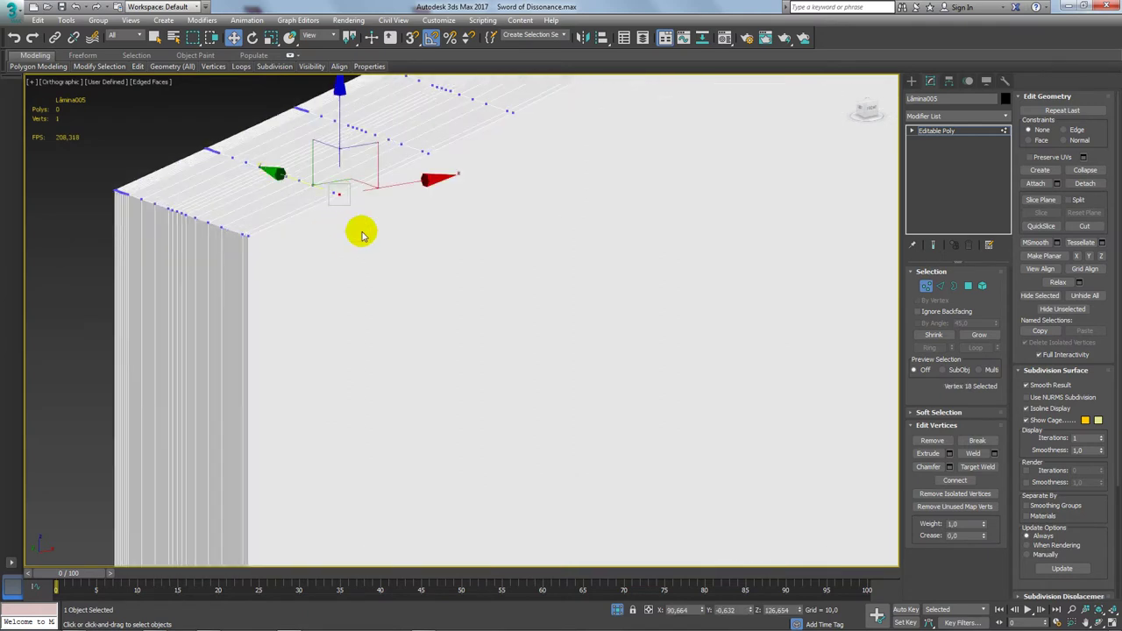
alt+middle_drag(362, 233, 323, 386)
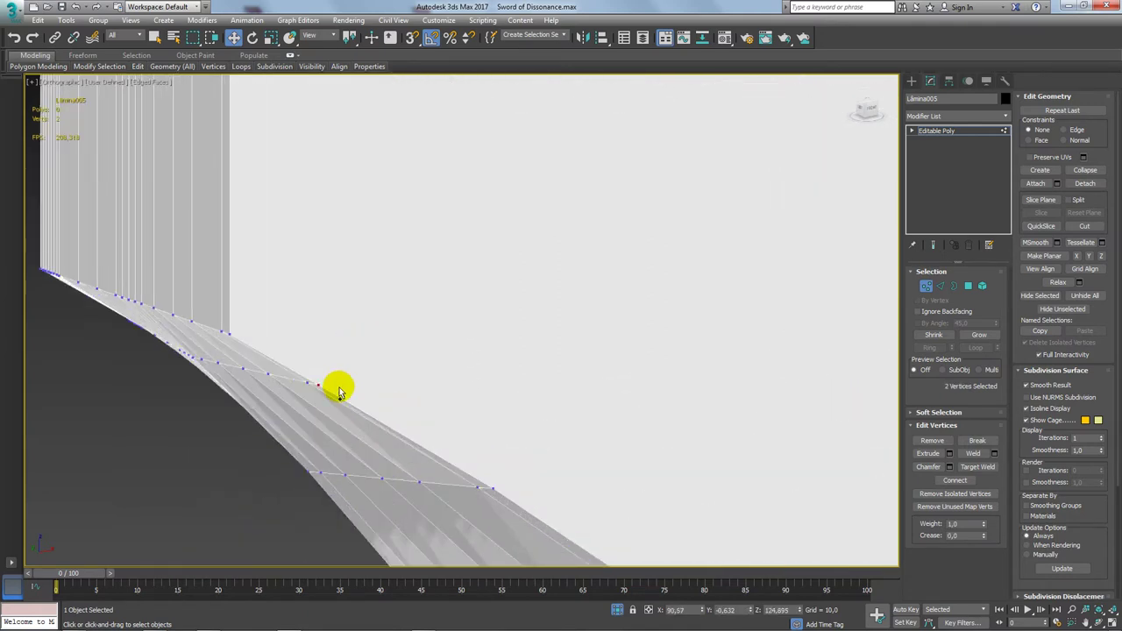
mouse_move(368, 290)
alt+middle_down()
mouse_move(350, 365)
mouse_move(372, 203)
alt+middle_up()
click(381, 165)
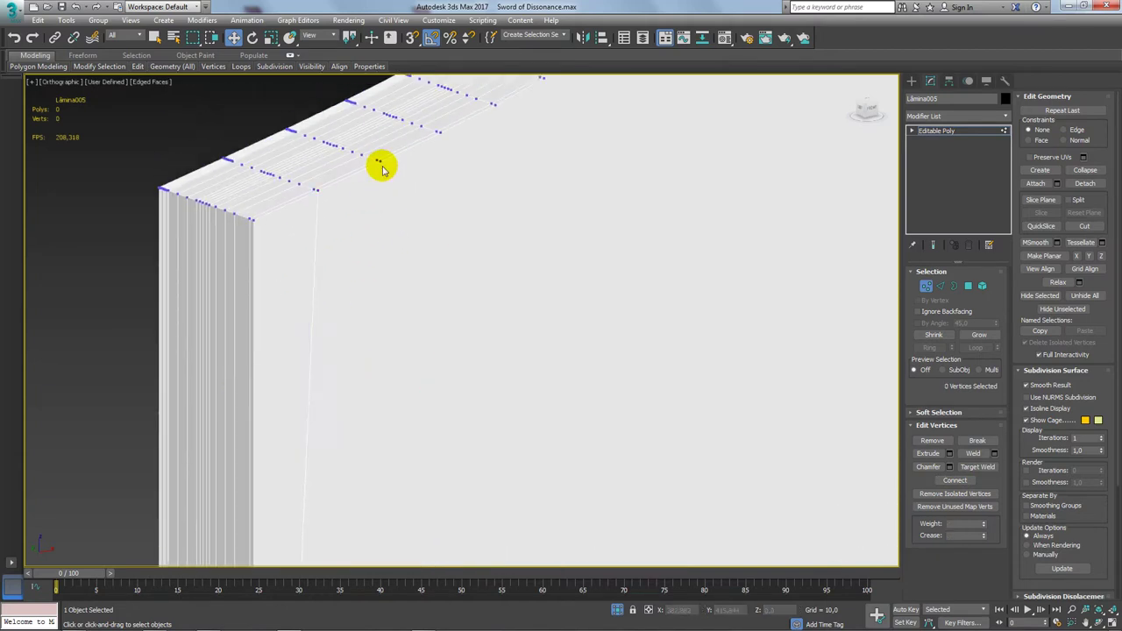
mouse_move(379, 164)
alt+middle_down()
mouse_move(418, 150)
mouse_move(371, 394)
alt+middle_up()
click(368, 383)
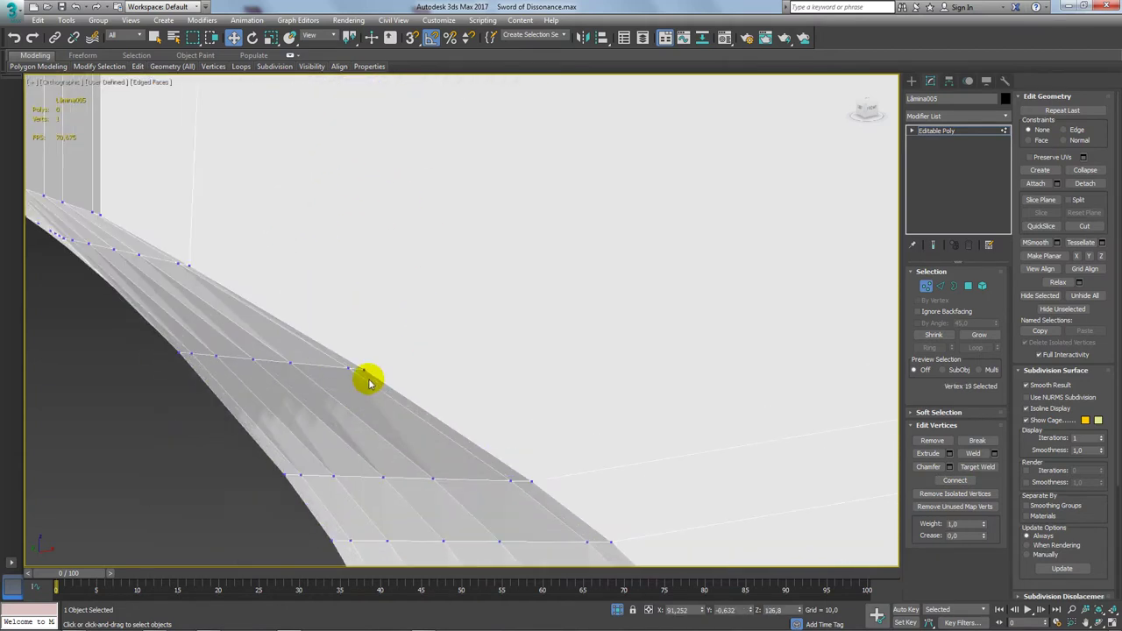
click(955, 481)
Select vertices along the blade's top edge while inspecting the curved lower edge
mouse_move(476, 288)
alt+middle_down()
mouse_move(478, 205)
mouse_move(464, 298)
mouse_move(440, 291)
alt+middle_up()
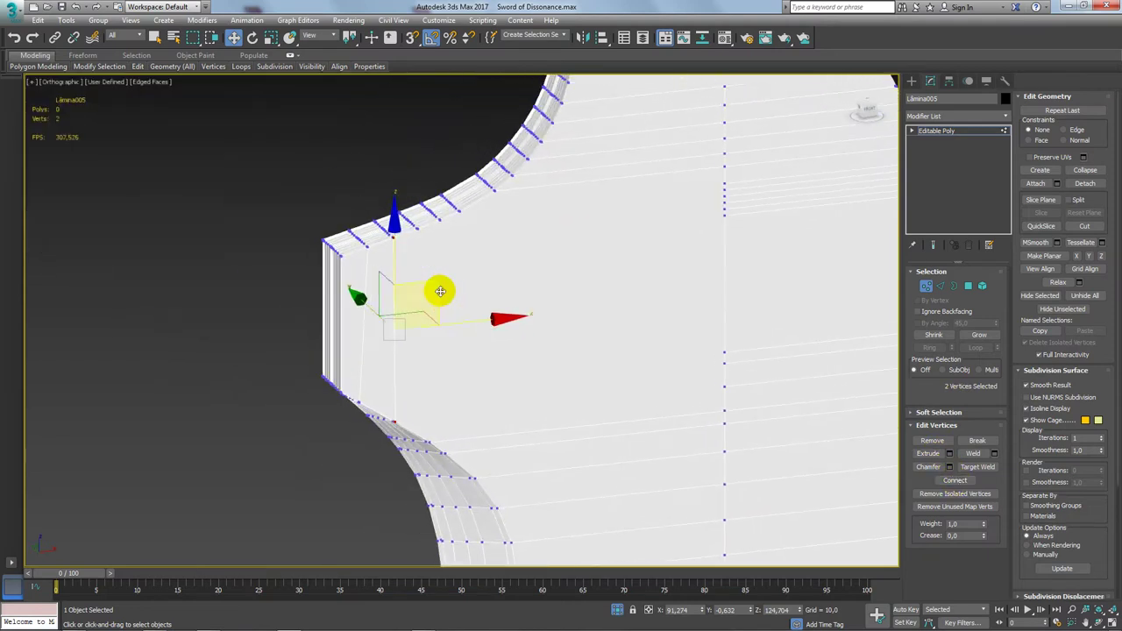
alt+middle_drag(409, 224, 426, 234)
click(408, 229)
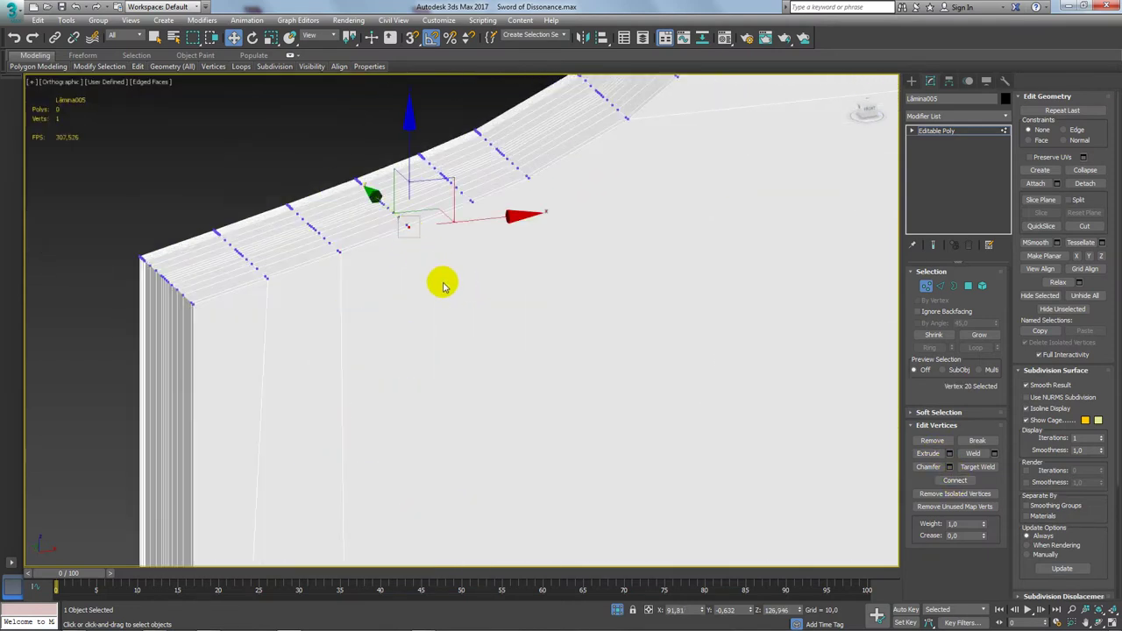
mouse_move(430, 418)
alt+middle_down()
mouse_move(463, 408)
mouse_move(420, 261)
mouse_move(368, 279)
alt+middle_up()
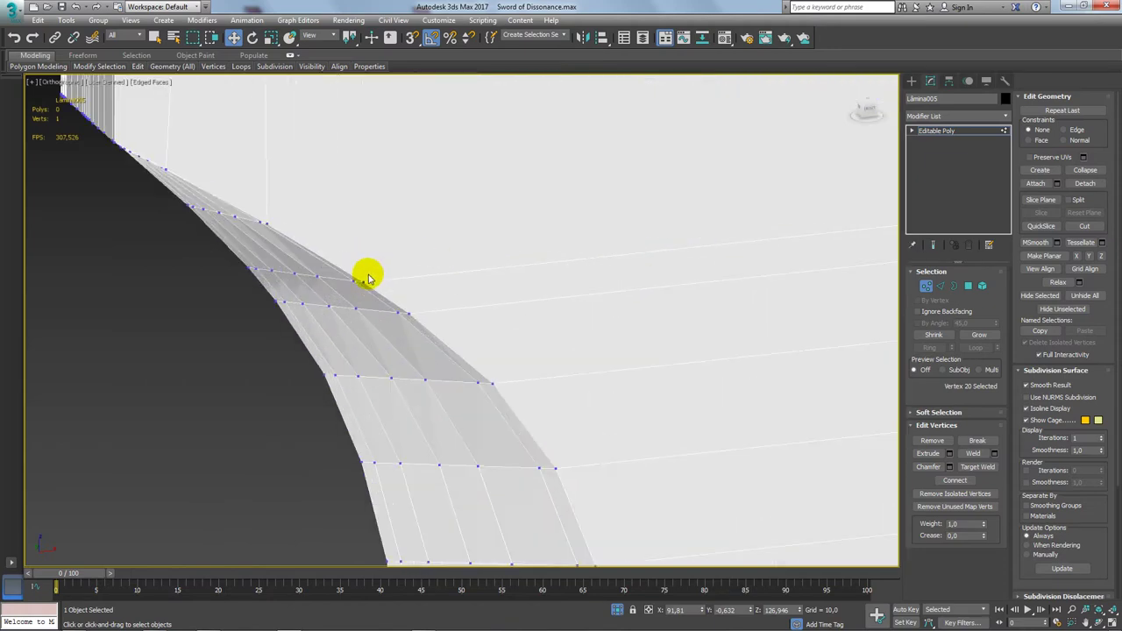
click(363, 284)
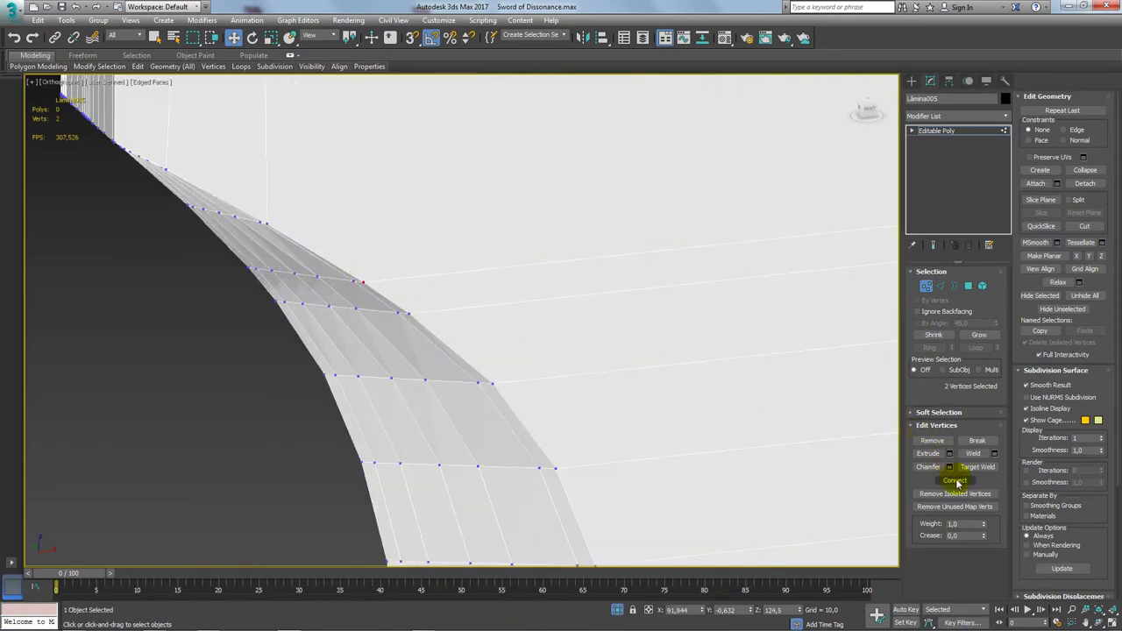
mouse_move(556, 274)
alt+middle_down()
mouse_move(465, 220)
mouse_move(395, 250)
mouse_move(350, 185)
mouse_move(380, 356)
alt+middle_up()
click(344, 178)
scroll(379, 315, up, 3)
mouse_move(378, 286)
alt+middle_down()
mouse_move(348, 306)
mouse_move(360, 307)
mouse_move(342, 293)
mouse_move(353, 295)
mouse_move(381, 248)
mouse_move(315, 274)
mouse_move(371, 286)
alt+middle_up()
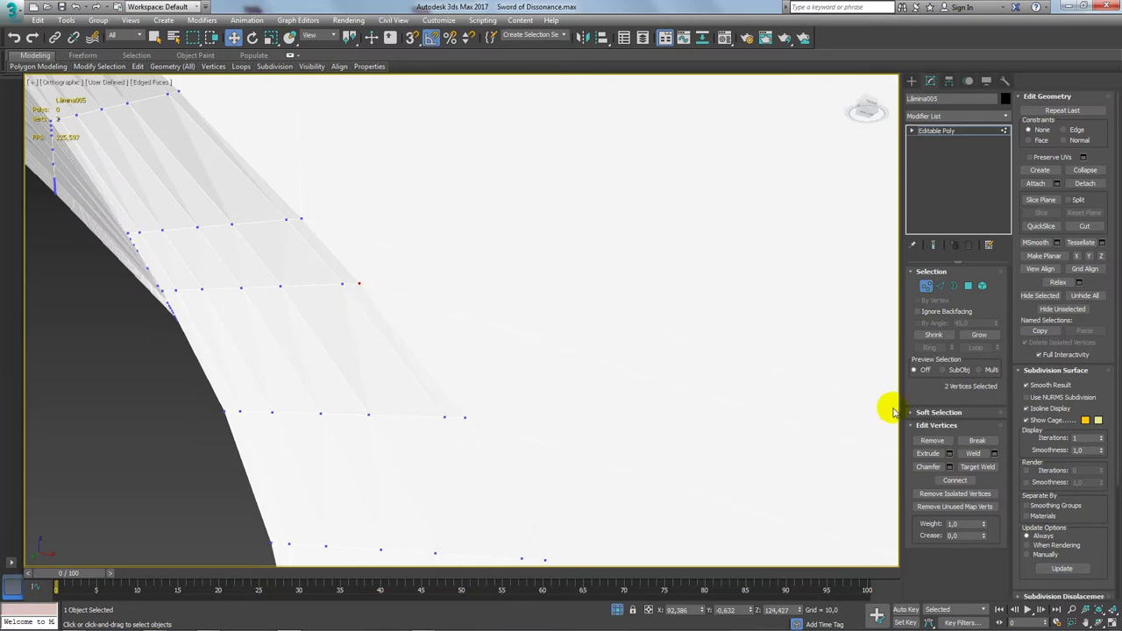
scroll(483, 281, down, 3)
mouse_move(484, 280)
alt+middle_down()
mouse_move(453, 304)
mouse_move(476, 323)
mouse_move(524, 283)
alt+middle_up()
scroll(418, 293, up, 3)
mouse_move(418, 292)
alt+middle_down()
mouse_move(439, 296)
mouse_move(448, 272)
mouse_move(490, 303)
alt+middle_up()
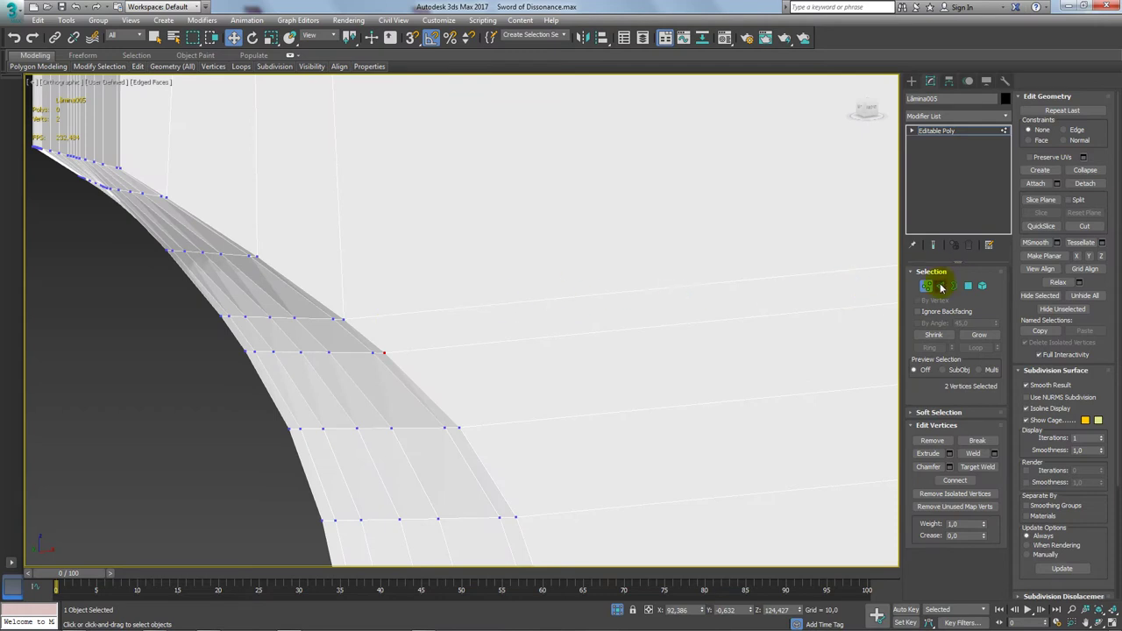
Remove two long parallel edges running across the blade
click(941, 287)
click(701, 284)
ctrl+click(692, 325)
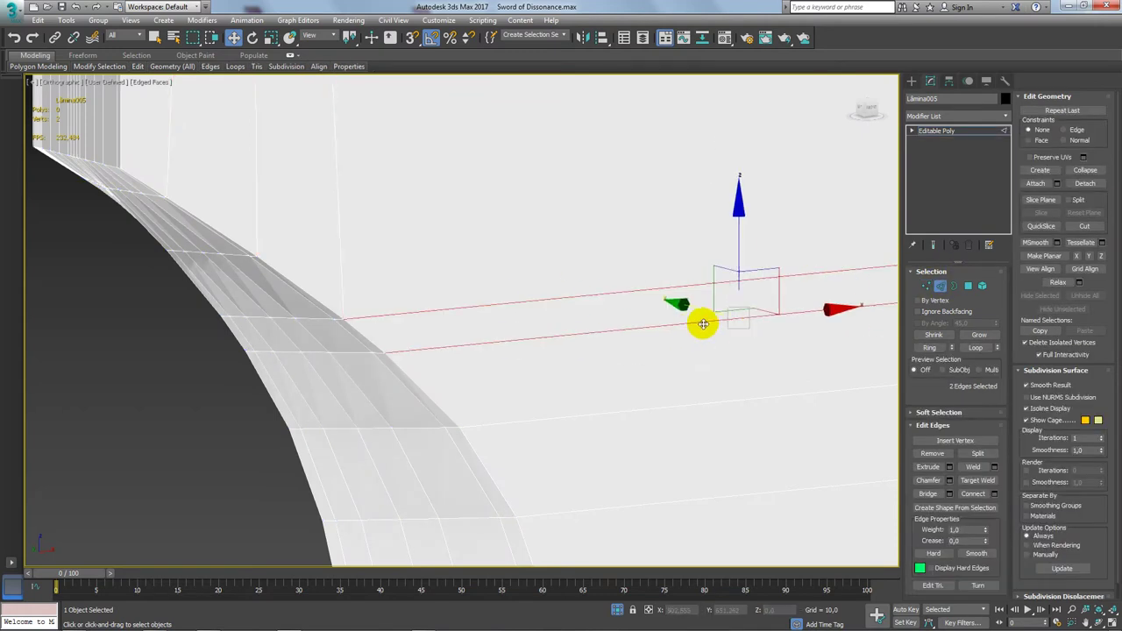
alt+middle_drag(704, 320, 817, 278)
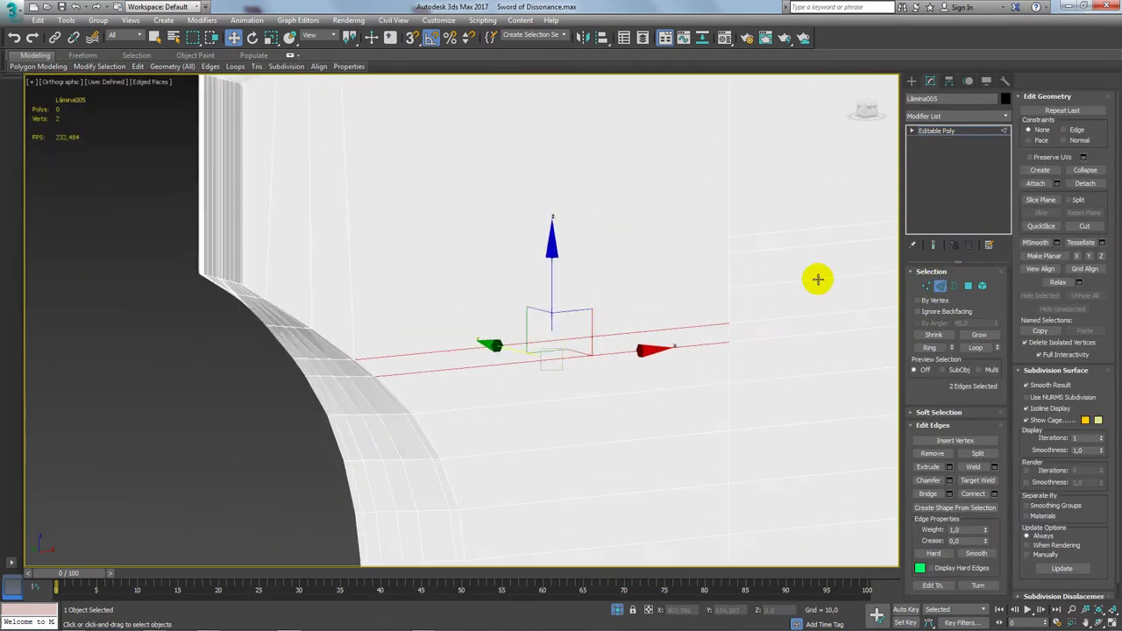
click(932, 454)
Connect two more vertex pairs on the curved edge with new edges
alt+middle_drag(538, 222, 686, 298)
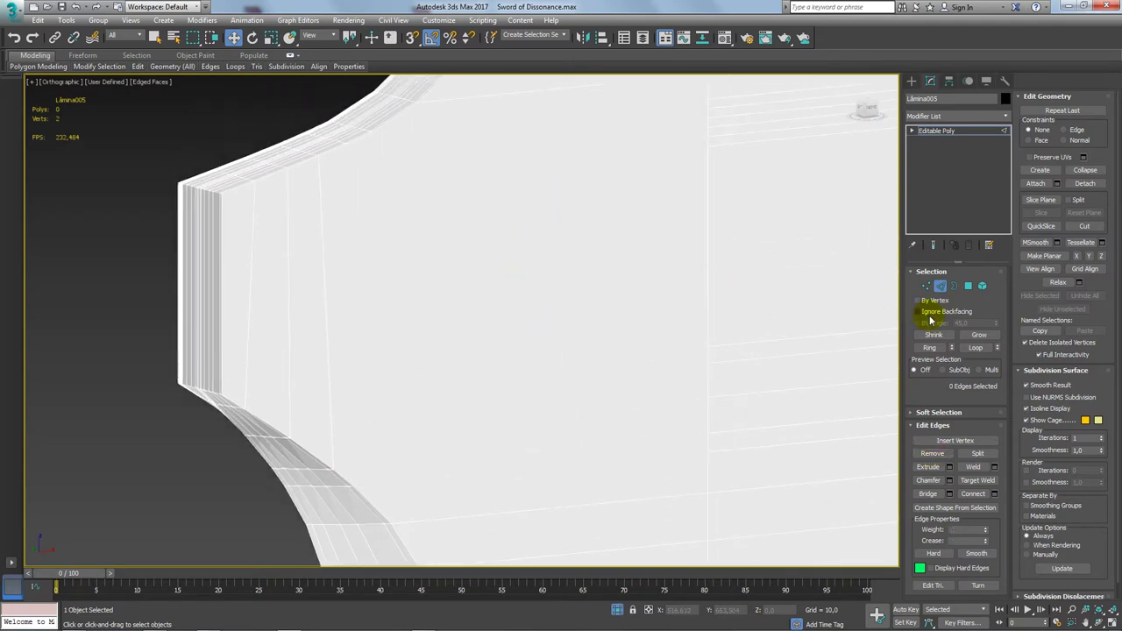
click(926, 286)
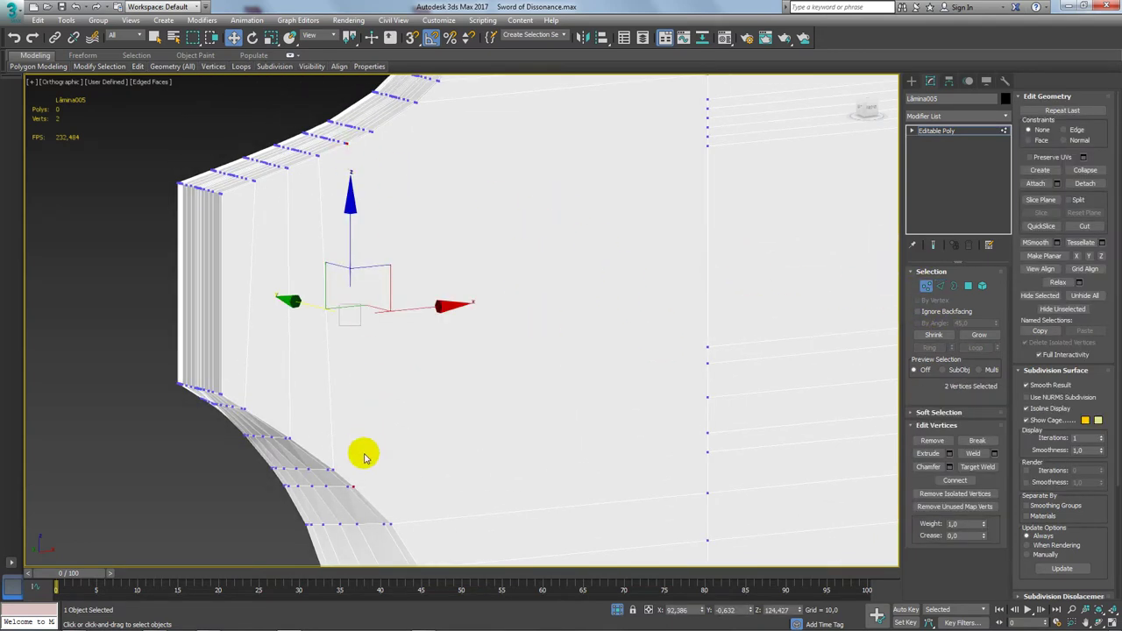
click(955, 480)
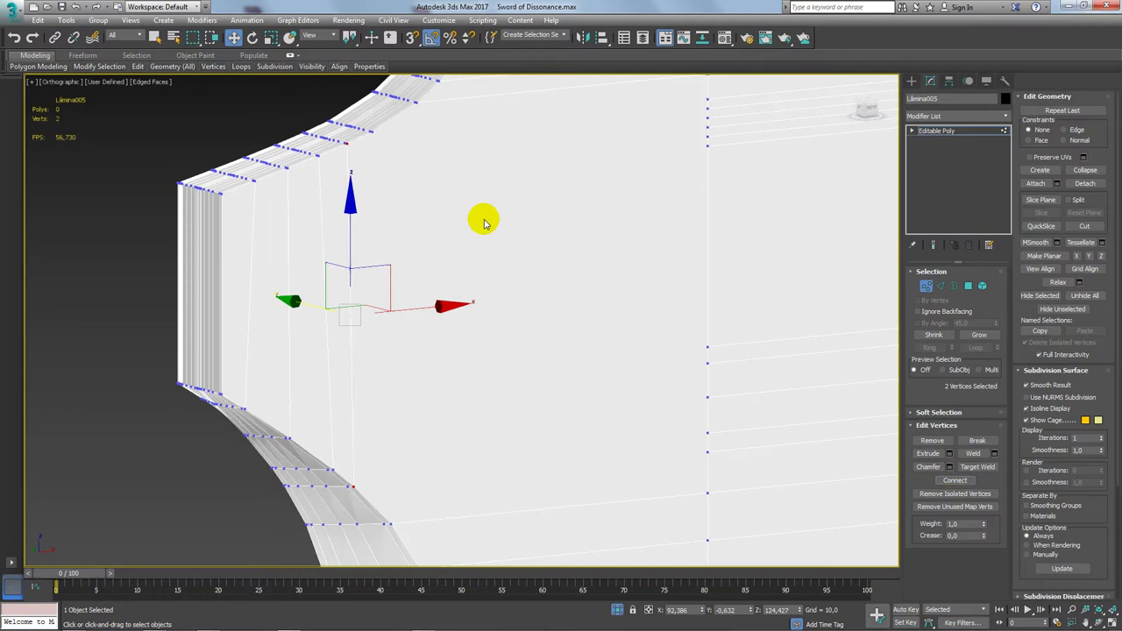
click(371, 133)
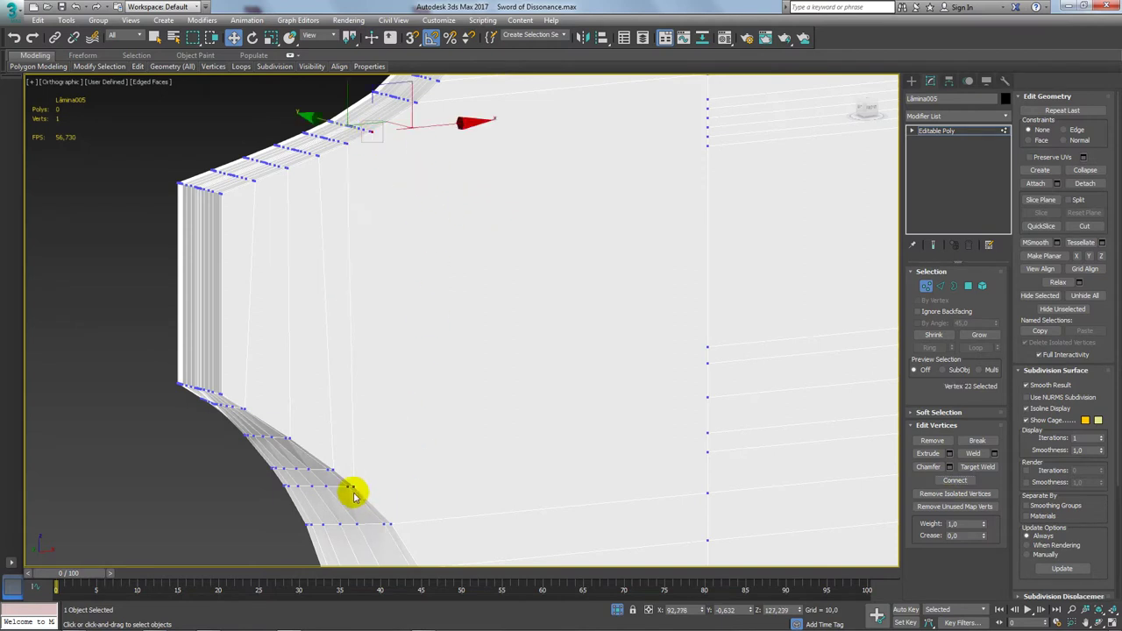
ctrl+click(390, 523)
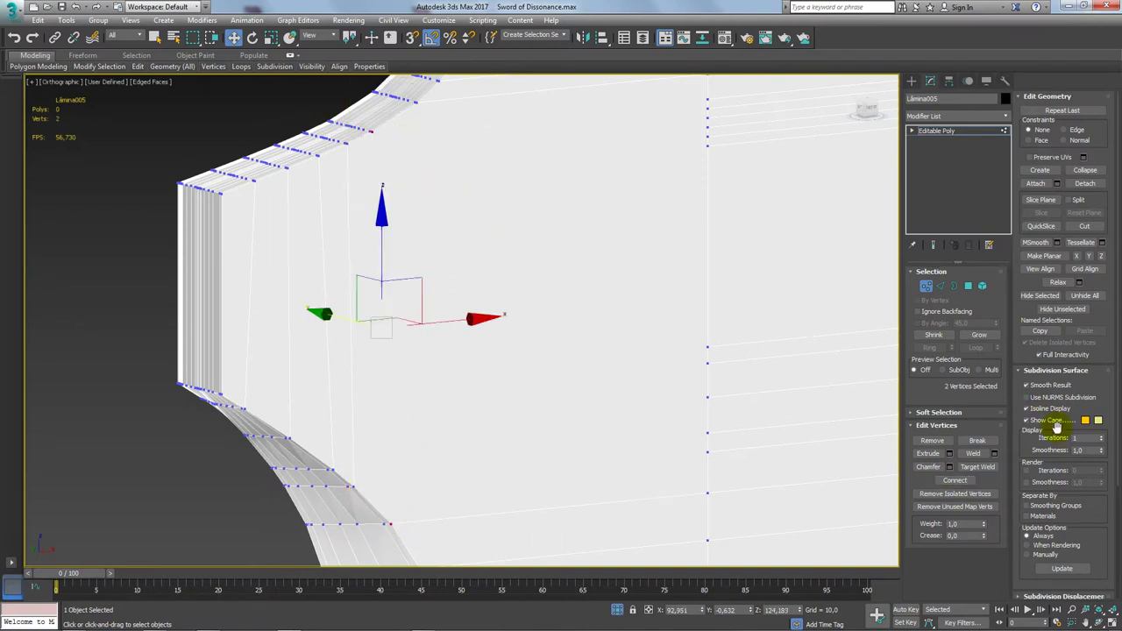
click(955, 480)
mouse_move(462, 368)
alt+middle_down()
mouse_move(416, 407)
mouse_move(464, 412)
alt+middle_up()
mouse_move(427, 418)
alt+middle_down()
mouse_move(468, 441)
mouse_move(496, 430)
mouse_move(482, 420)
mouse_move(504, 434)
alt+middle_up()
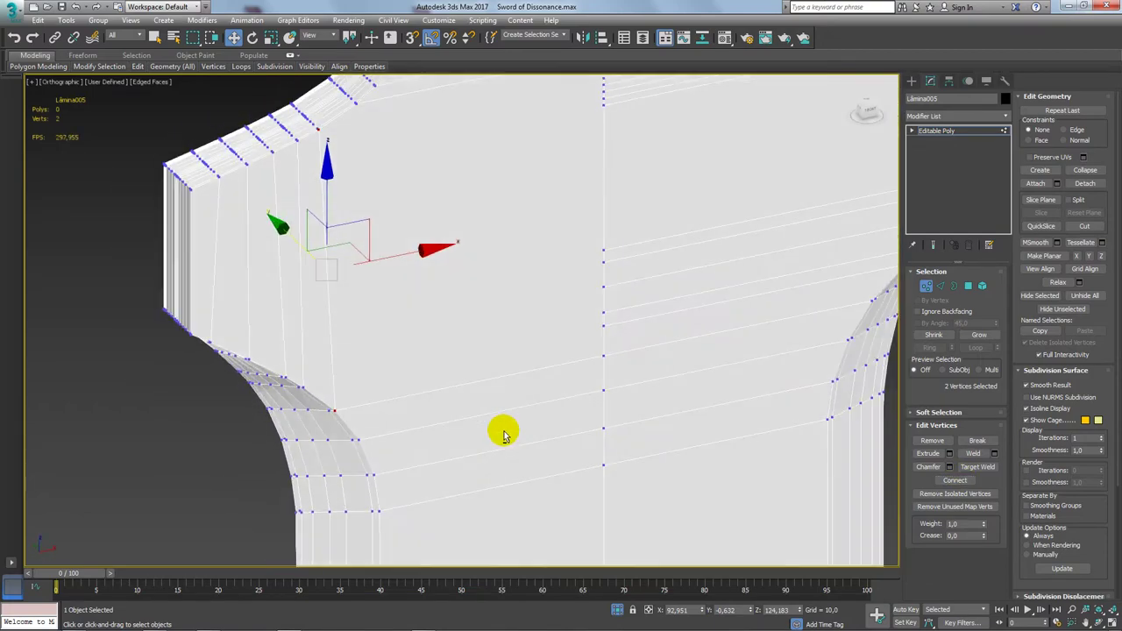
mouse_move(362, 119)
alt+middle_down()
mouse_move(439, 342)
mouse_move(531, 353)
mouse_move(608, 342)
alt+middle_up()
Delete the polygons on the blade's right half, including those near the tip
click(973, 287)
scroll(717, 334, down, 5)
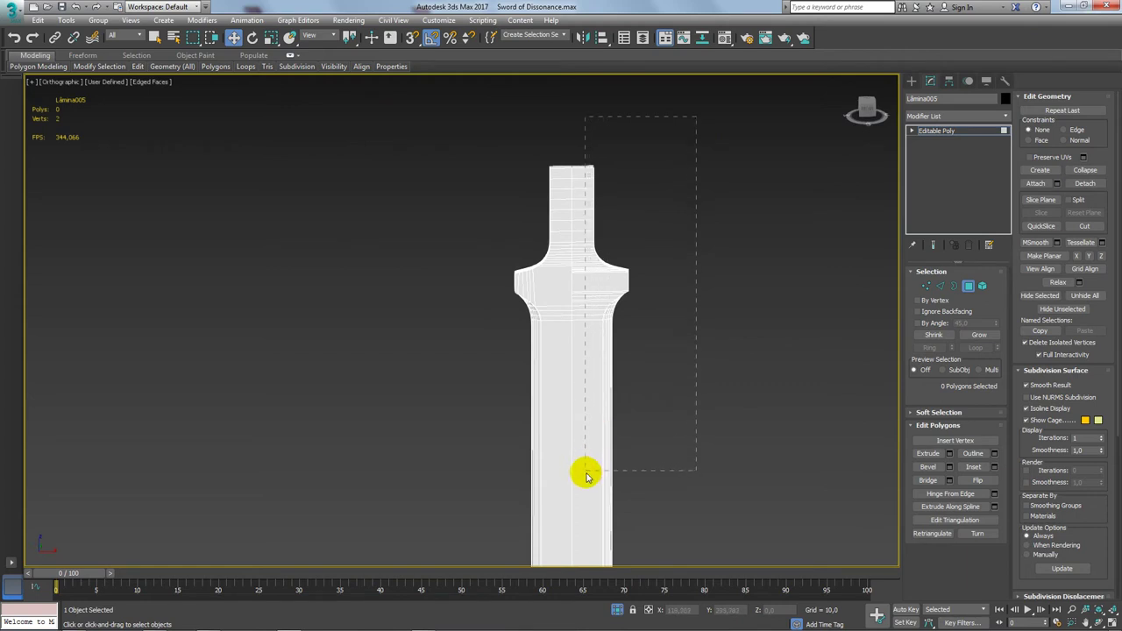
drag(585, 477, 671, 508)
key(Delete)
mouse_move(692, 485)
middle_down()
mouse_move(671, 195)
mouse_move(644, 192)
middle_up()
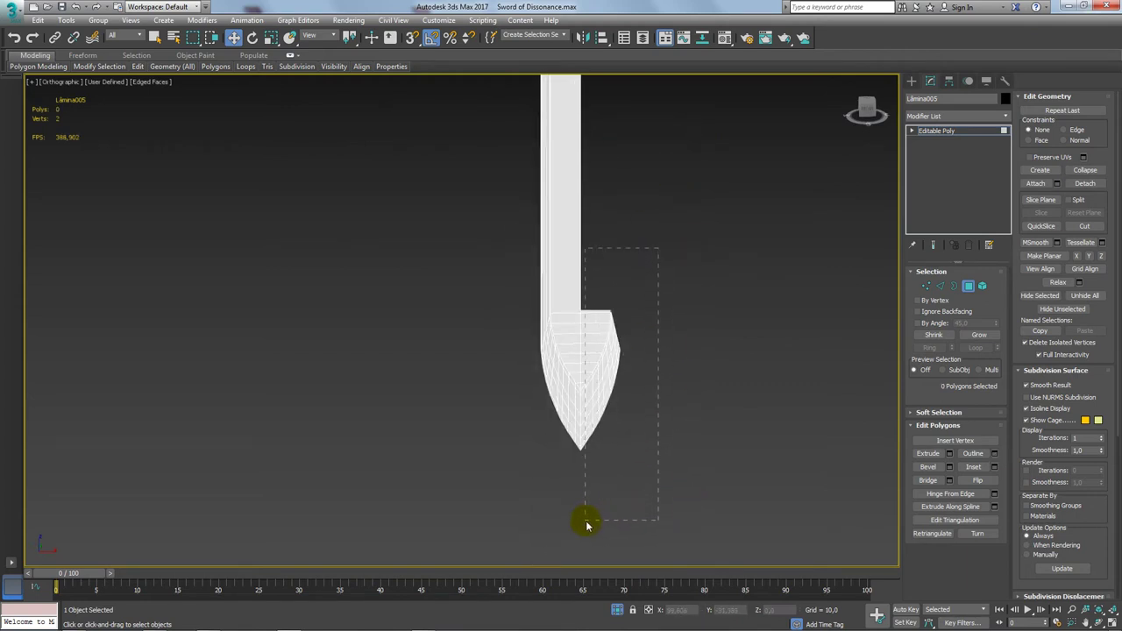
drag(587, 524, 587, 524)
key(Delete)
alt+middle_drag(586, 444, 613, 296)
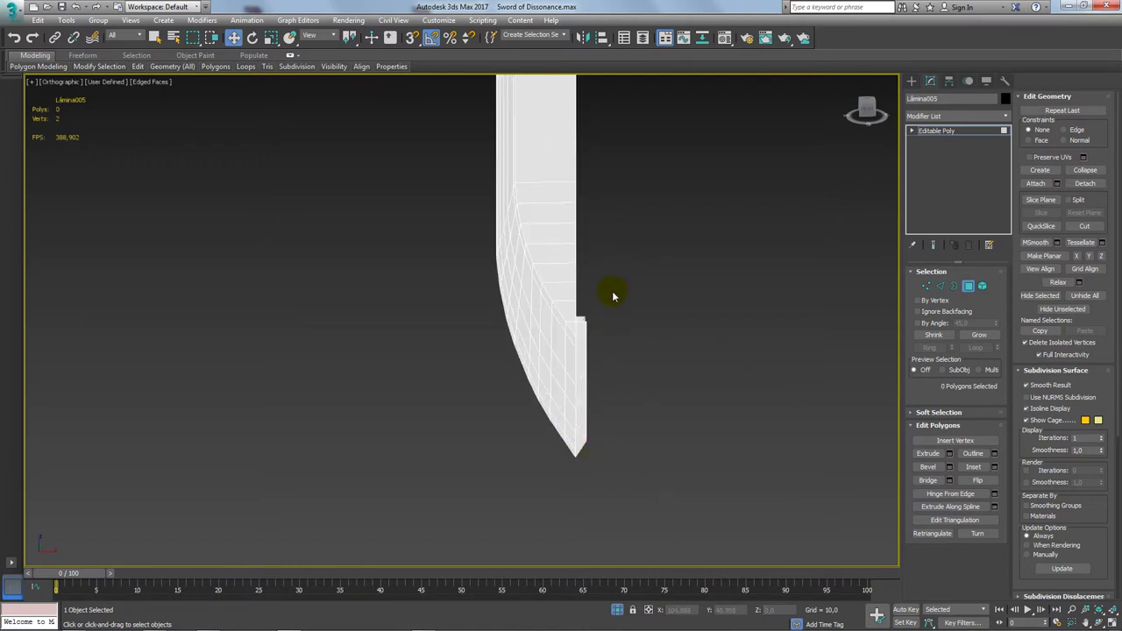
mouse_move(584, 479)
alt+middle_down()
mouse_move(570, 381)
mouse_move(570, 456)
alt+middle_up()
scroll(608, 207, down, 5)
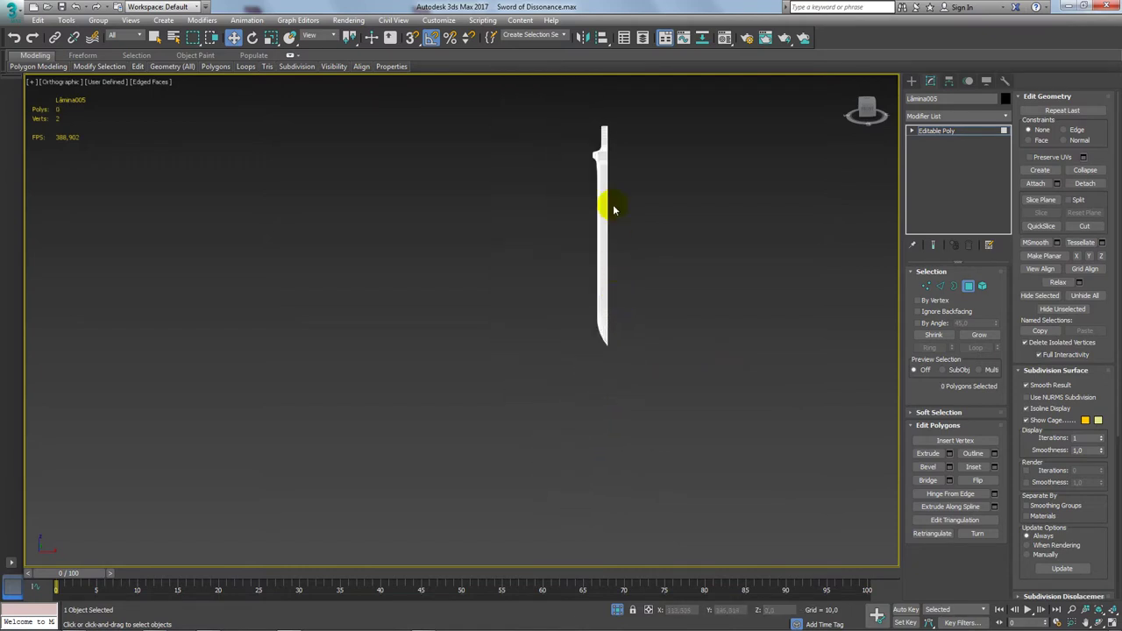
alt+middle_drag(608, 208, 603, 179)
scroll(603, 179, up, 5)
scroll(588, 219, up, 2)
alt+middle_drag(641, 233, 679, 254)
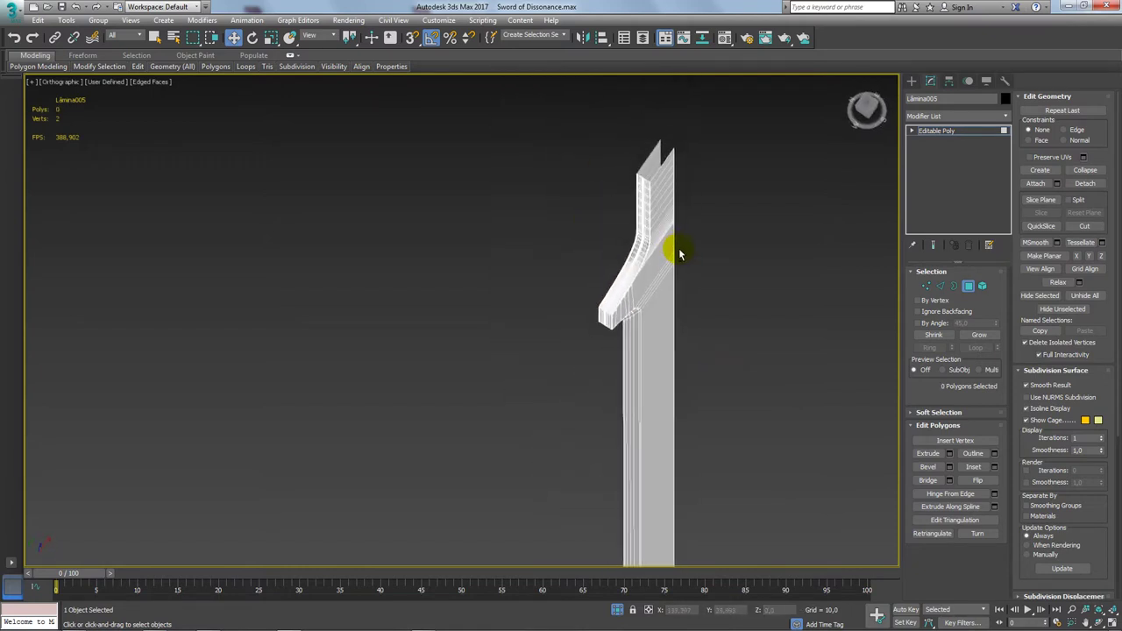
In Top wireframe view, select the 600 polygons on one side, then return to Perspective
key(t)
key(F3)
key(z)
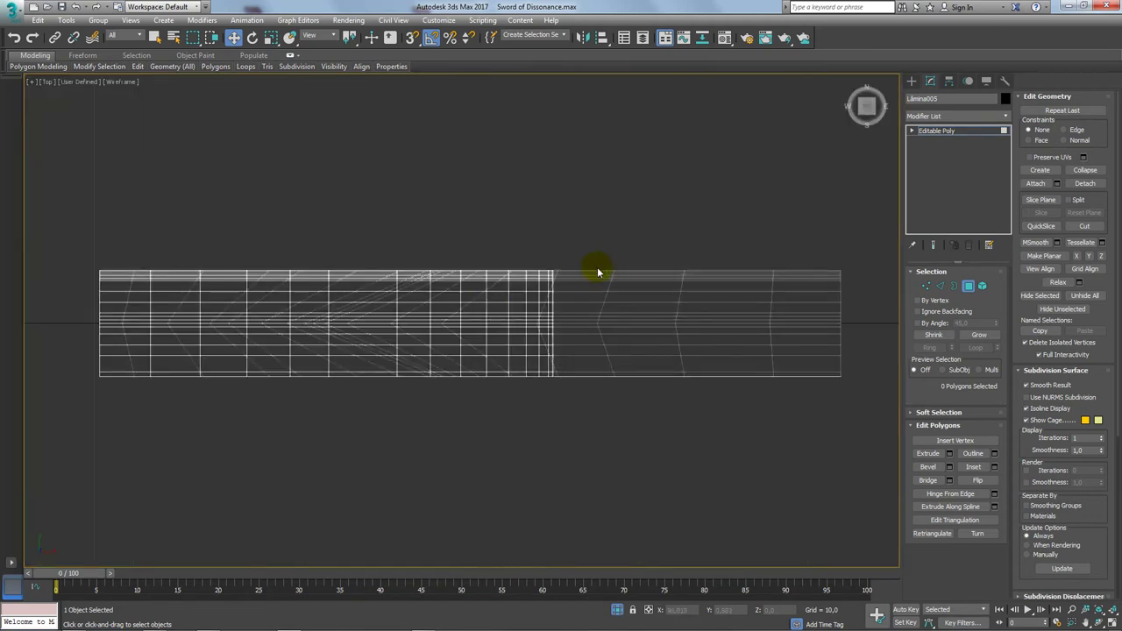
scroll(543, 289, down, 3)
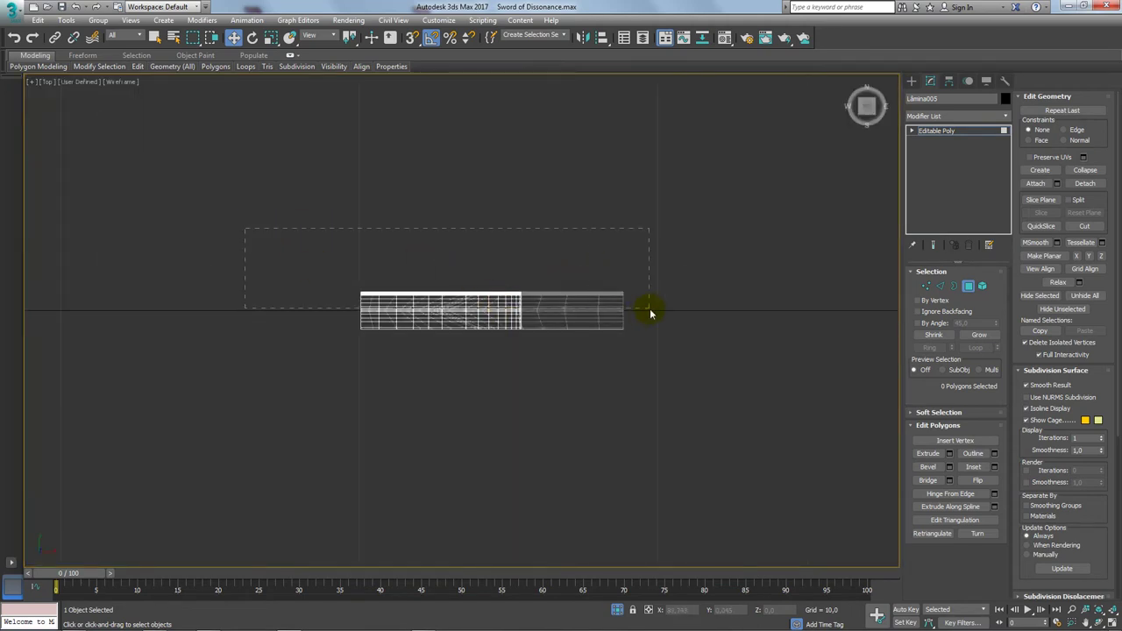
drag(648, 309, 647, 311)
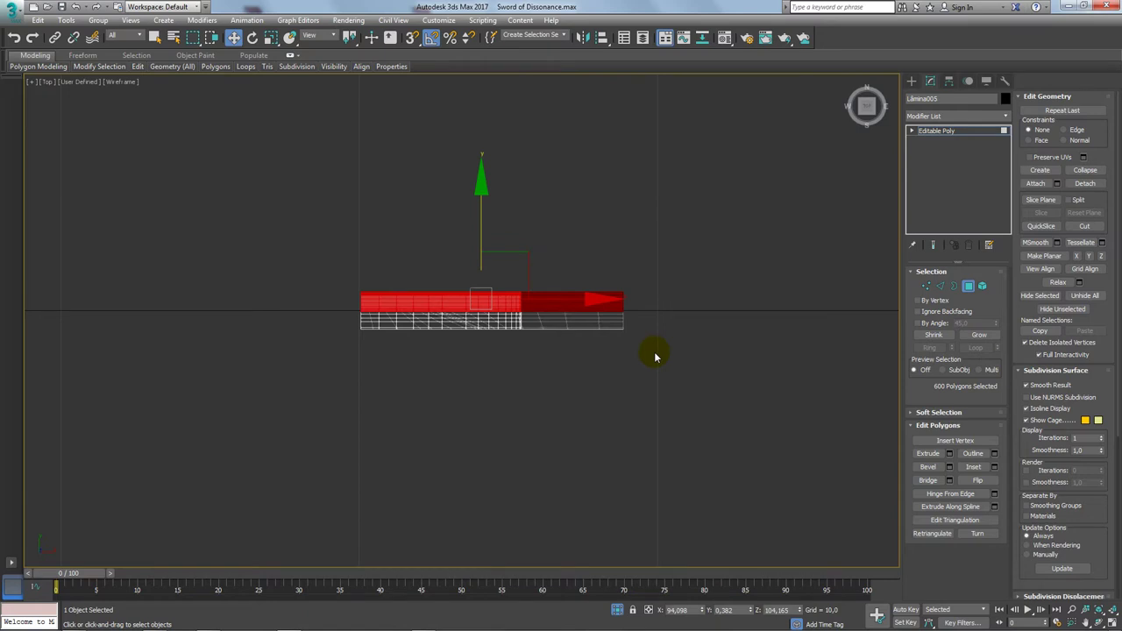
key(p)
key(F3)
mouse_move(656, 356)
alt+middle_down()
mouse_move(468, 389)
mouse_move(325, 313)
mouse_move(273, 225)
alt+middle_up()
View the blade edge-on and drop the rim polygons from the selection
scroll(370, 212, up, 5)
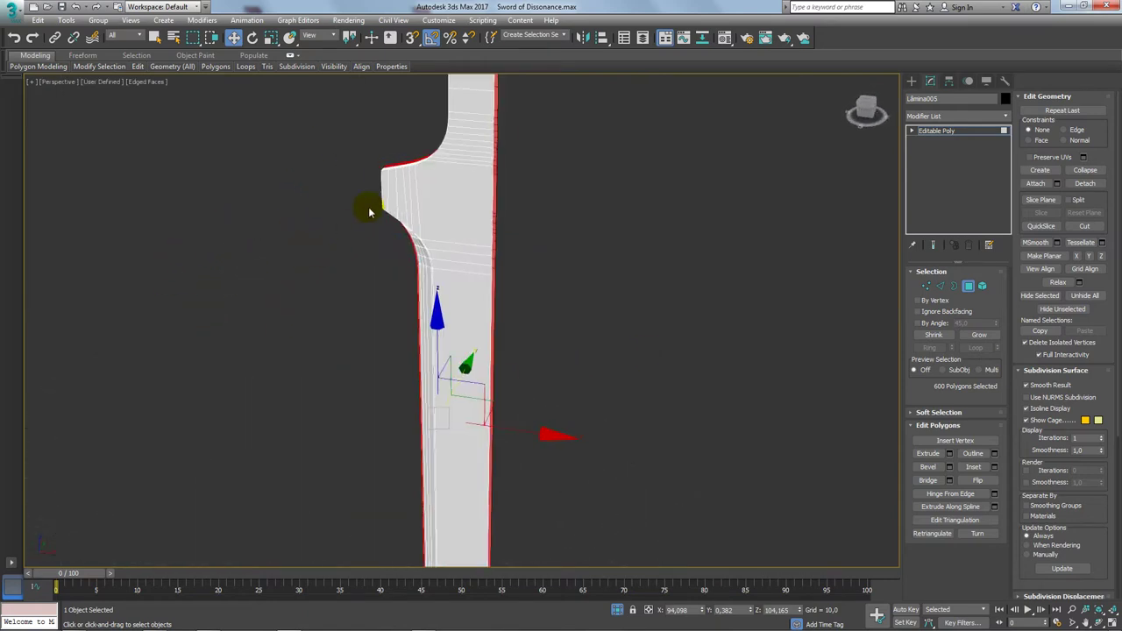
mouse_move(370, 212)
alt+middle_down()
mouse_move(573, 231)
mouse_move(596, 220)
mouse_move(602, 254)
alt+middle_up()
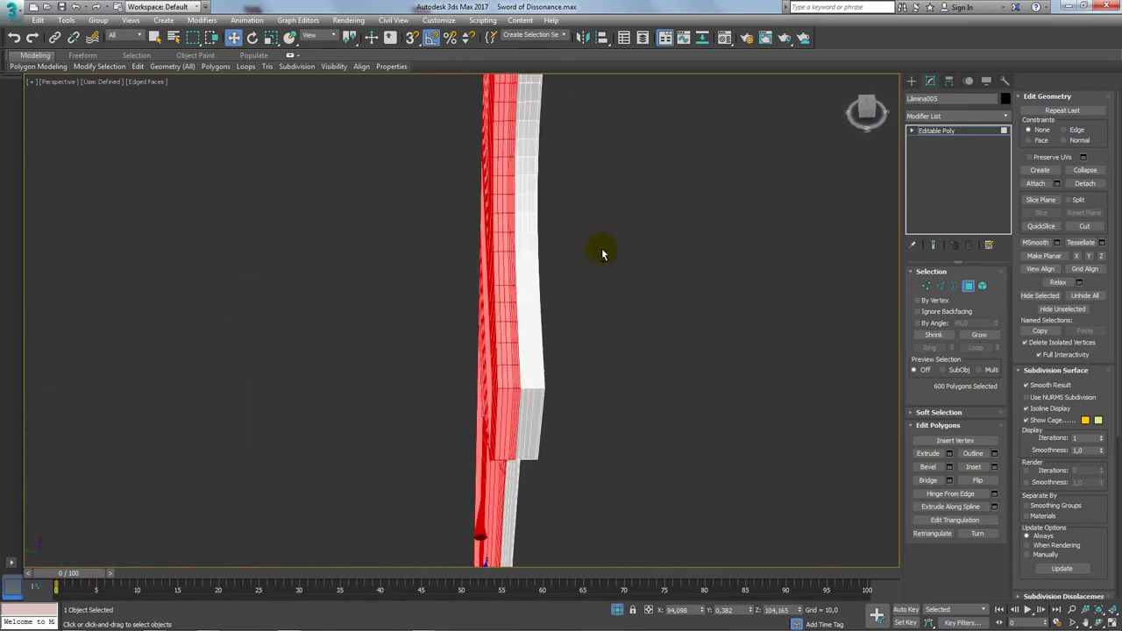
scroll(509, 444, up, 2)
scroll(538, 358, up, 4)
alt+middle_drag(538, 358, 518, 371)
scroll(491, 455, down, 3)
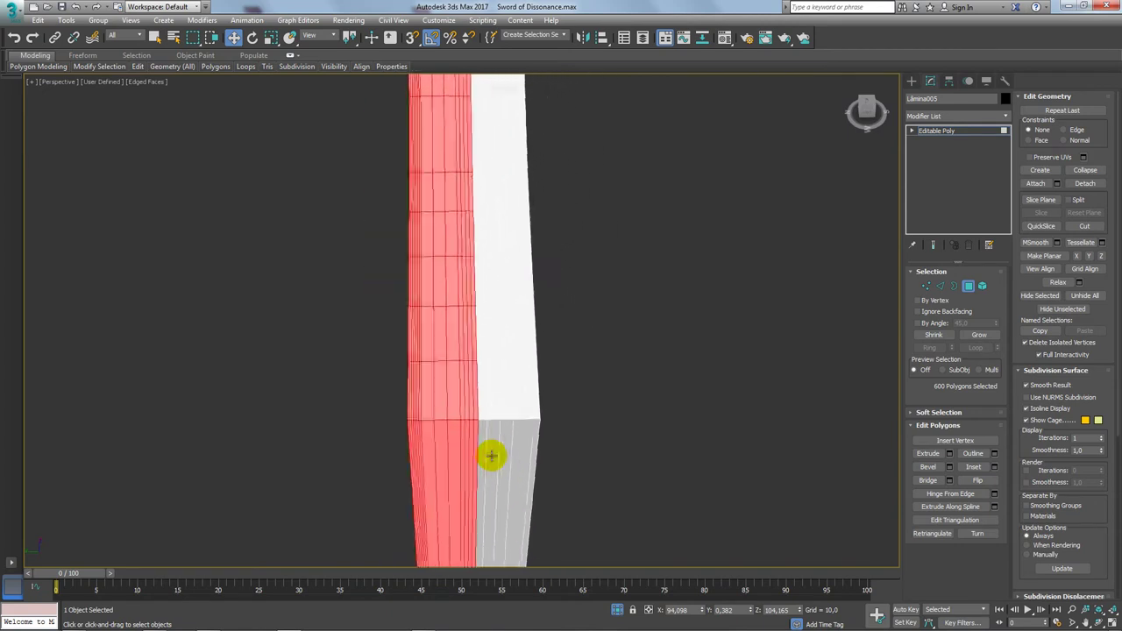
mouse_move(491, 455)
alt+middle_down()
mouse_move(453, 420)
mouse_move(468, 453)
mouse_move(418, 251)
alt+middle_up()
scroll(440, 396, up, 3)
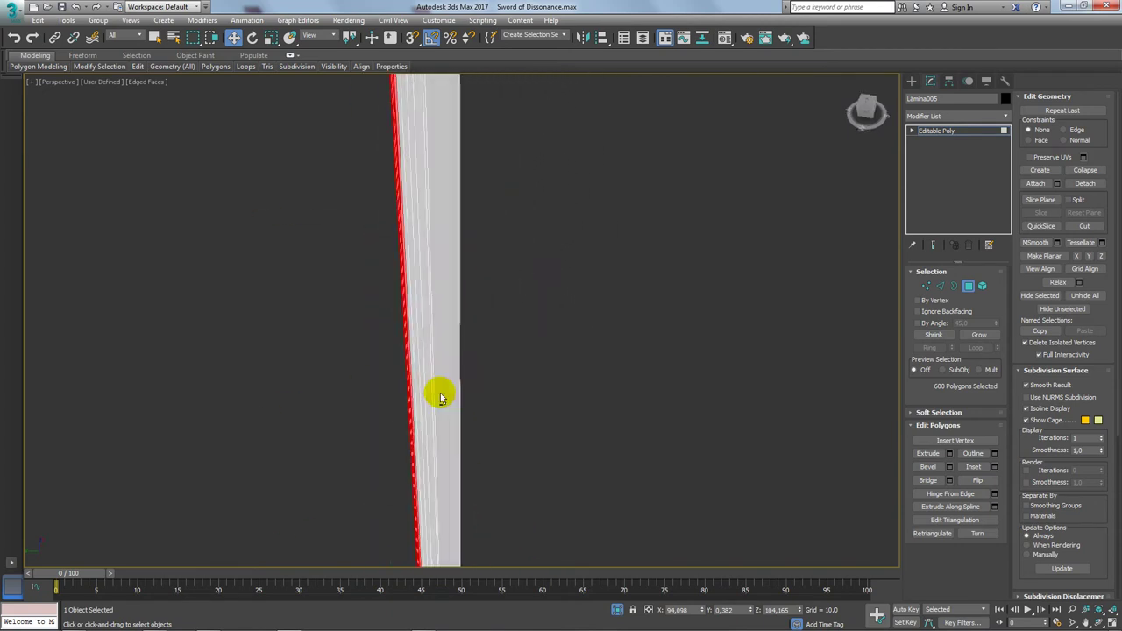
mouse_move(440, 396)
alt+middle_down()
mouse_move(408, 325)
mouse_move(388, 345)
mouse_move(426, 359)
mouse_move(398, 353)
mouse_move(381, 365)
mouse_move(428, 376)
mouse_move(514, 376)
mouse_move(513, 367)
mouse_move(558, 488)
alt+middle_up()
scroll(558, 488, up, 3)
scroll(459, 338, up, 3)
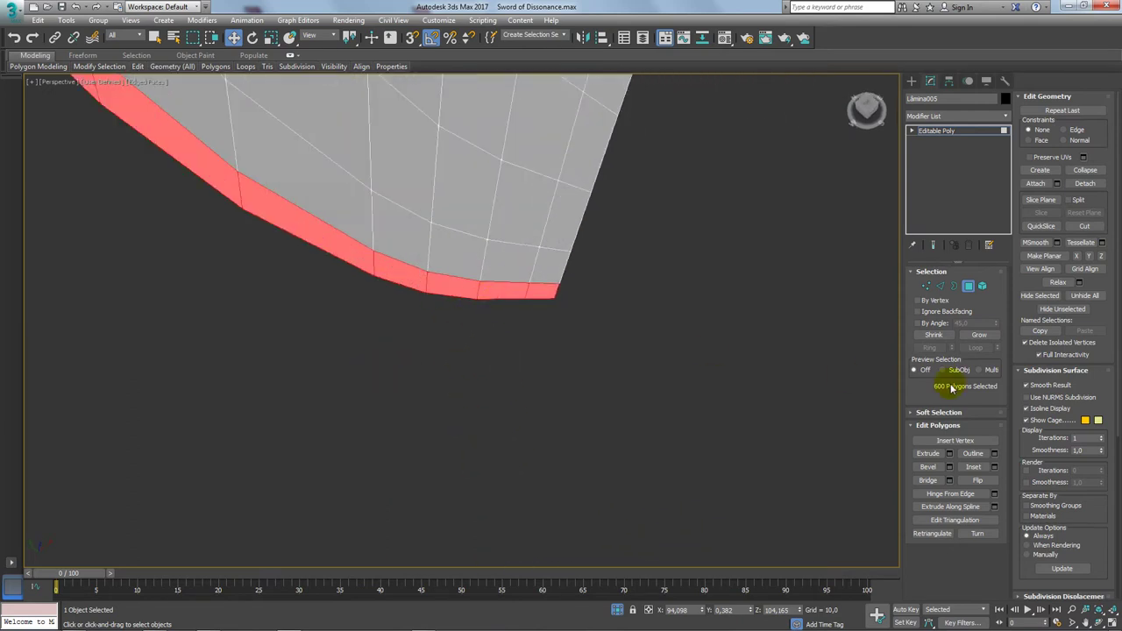
click(934, 335)
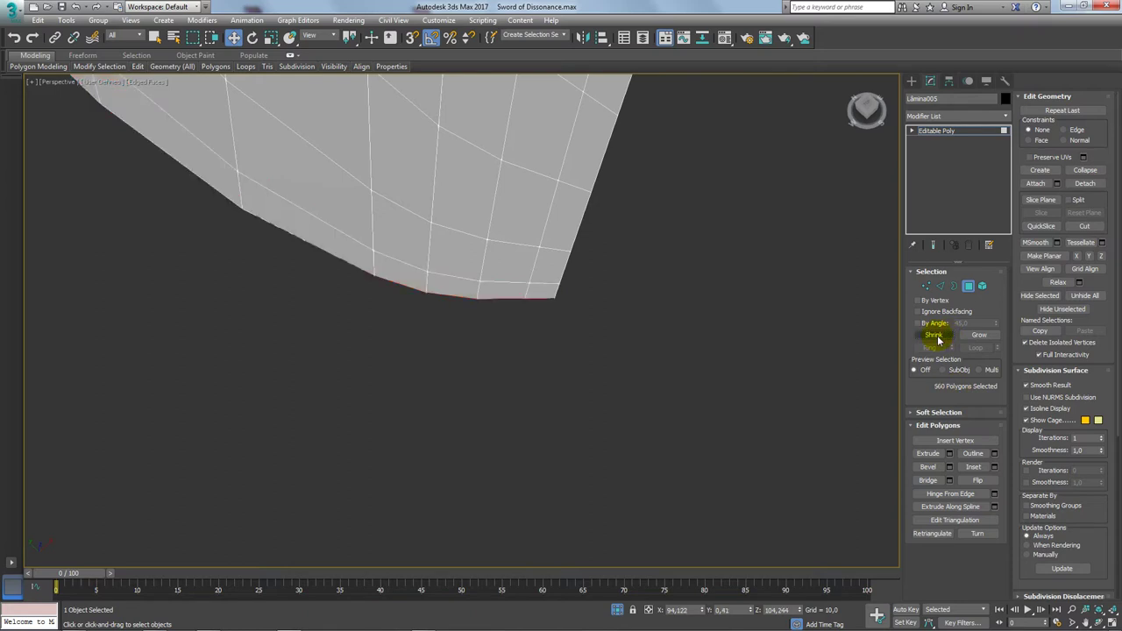
Clear the hilt polygon selection and orbit until the whole sword stands upright
mouse_move(533, 306)
alt+middle_down()
mouse_move(506, 310)
mouse_move(582, 291)
alt+middle_up()
scroll(582, 292, up, 3)
scroll(582, 292, down, 2)
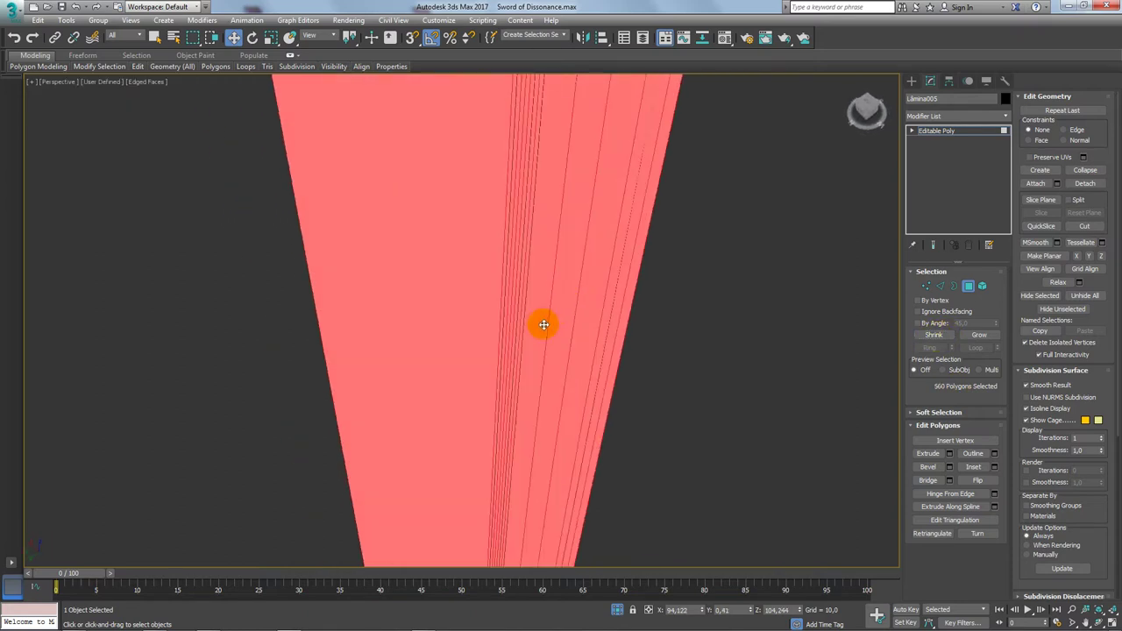
scroll(544, 325, down, 3)
scroll(581, 280, down, 5)
alt+middle_drag(571, 245, 561, 230)
middle_drag(561, 230, 535, 212)
scroll(671, 325, up, 3)
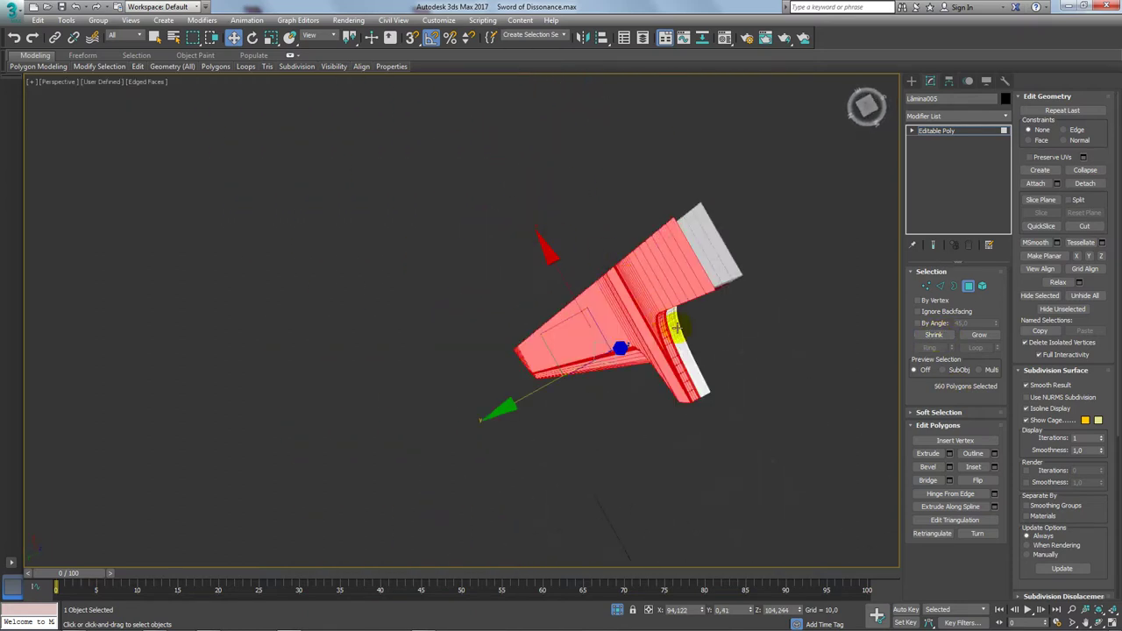
scroll(656, 325, up, 2)
mouse_move(656, 325)
alt+middle_down()
mouse_move(458, 339)
mouse_move(433, 263)
alt+middle_up()
scroll(433, 263, up, 2)
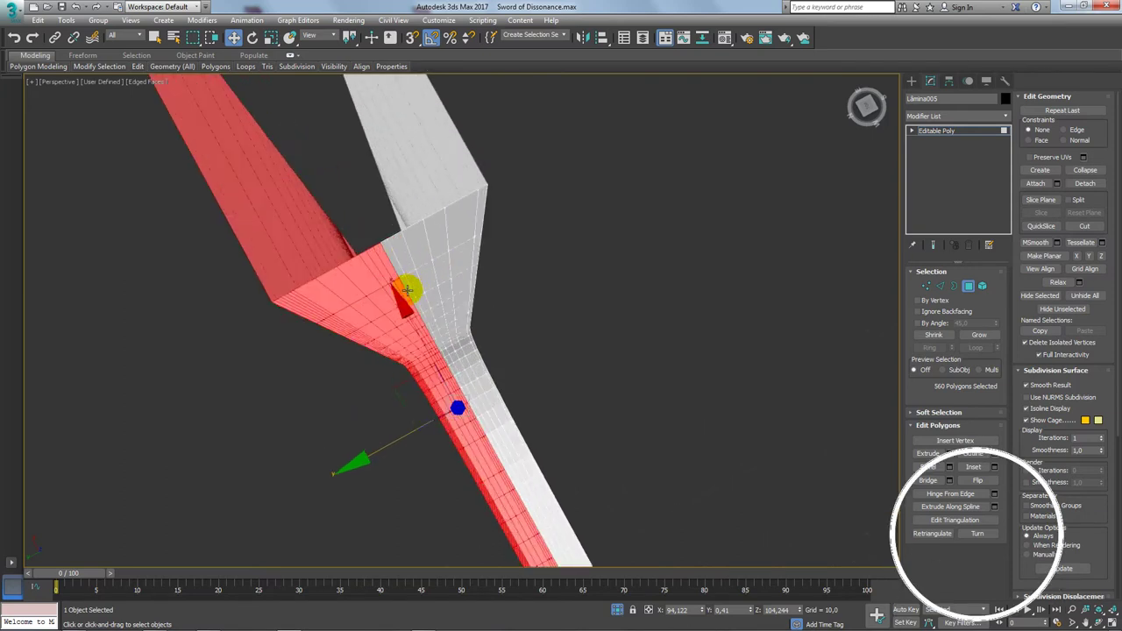
click(514, 325)
scroll(421, 302, down, 8)
scroll(421, 302, up, 3)
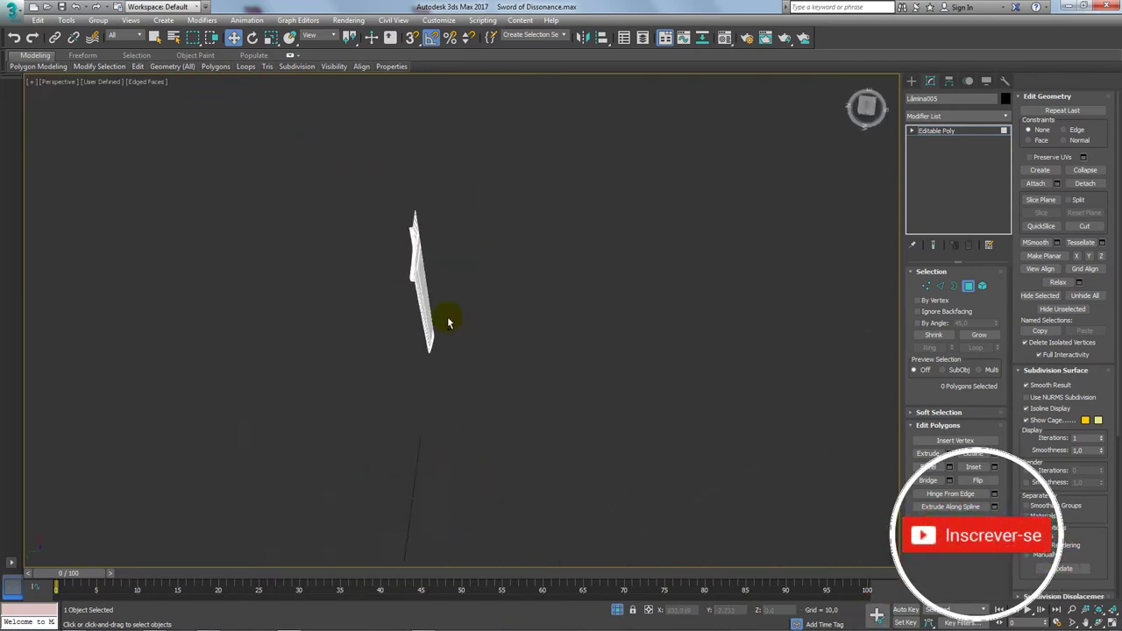
alt+middle_drag(446, 320, 333, 251)
Remove three excess vertices from the blade's straight side near the hilt
click(945, 289)
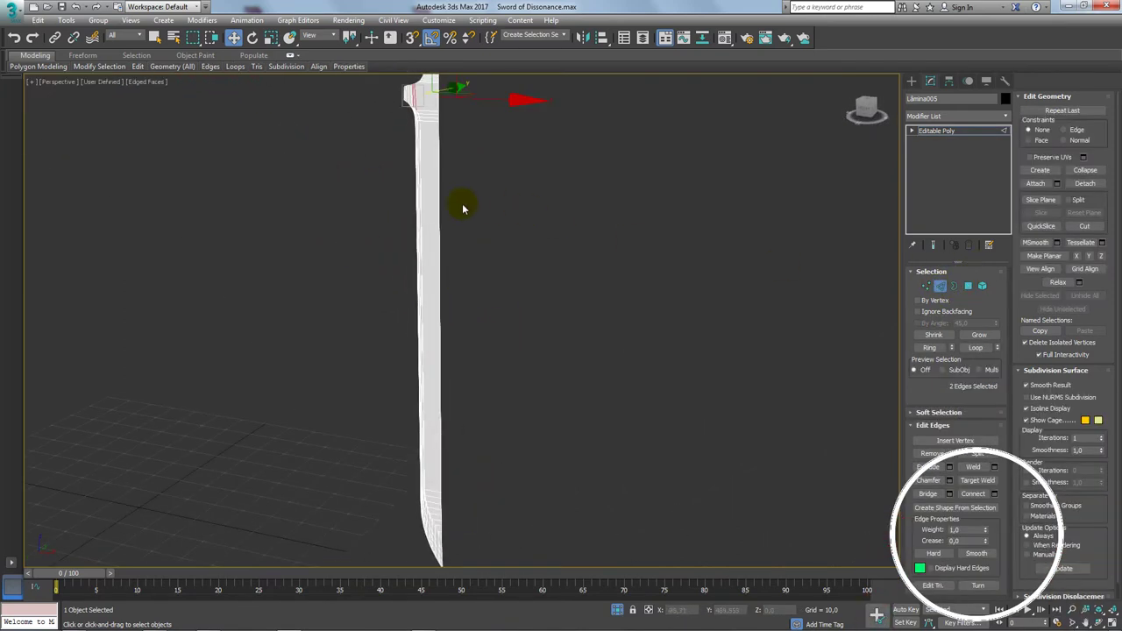
mouse_move(462, 203)
alt+middle_down()
mouse_move(538, 233)
mouse_move(499, 245)
alt+middle_up()
scroll(462, 194, up, 3)
scroll(461, 195, up, 5)
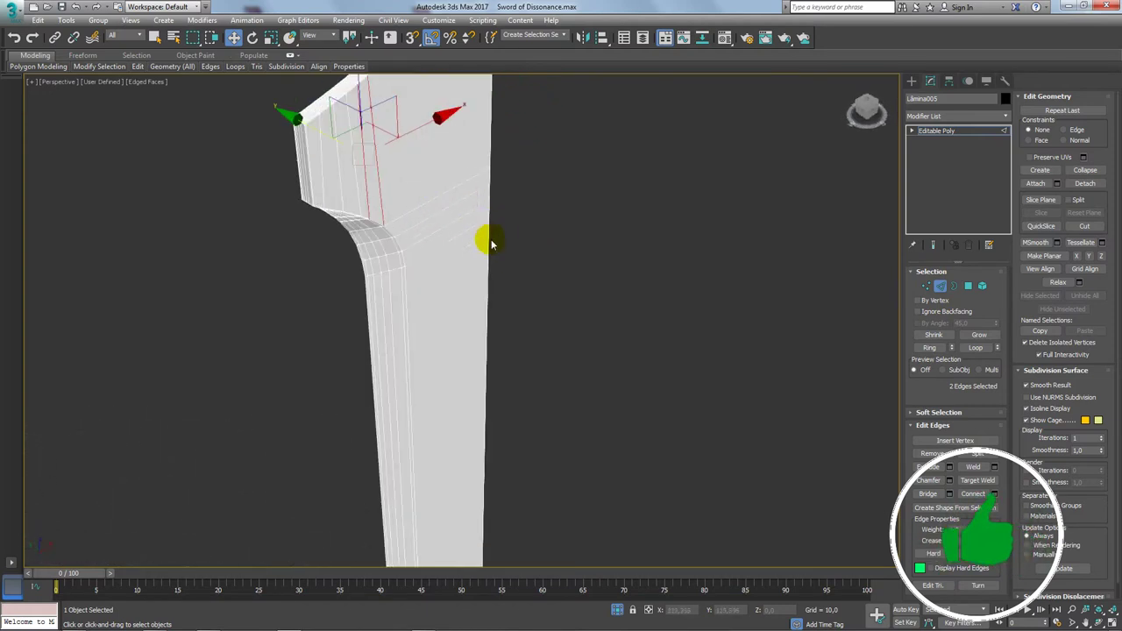
mouse_move(418, 255)
middle_down()
mouse_move(406, 351)
mouse_move(431, 371)
mouse_move(430, 321)
mouse_move(421, 321)
mouse_move(503, 323)
middle_up()
click(927, 285)
alt+middle_drag(298, 260, 438, 320)
click(282, 228)
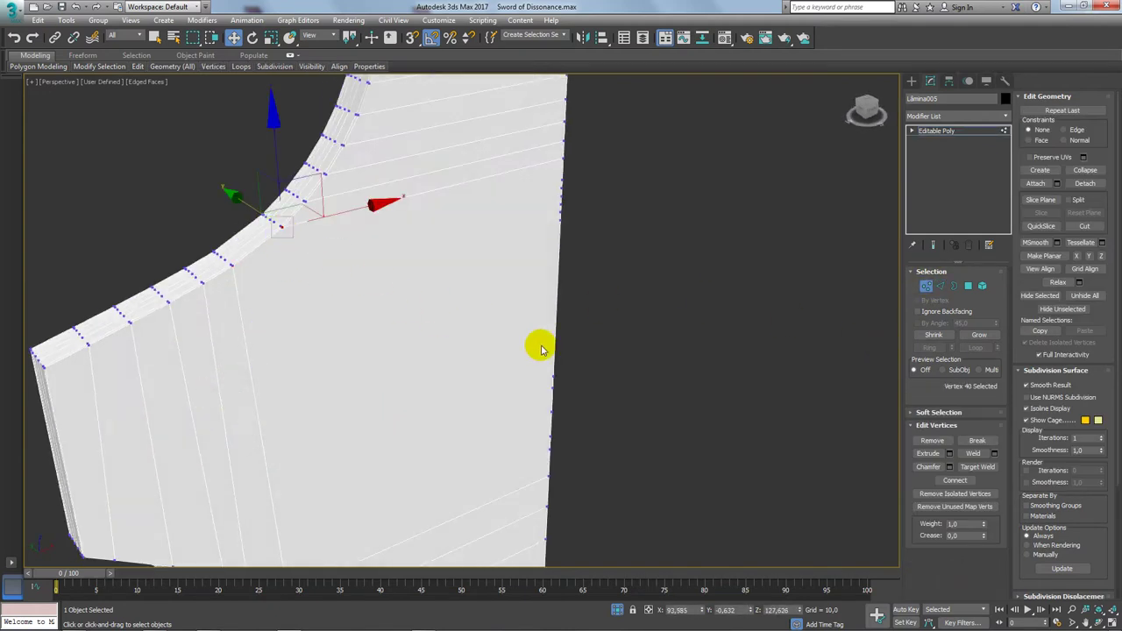
ctrl+click(549, 386)
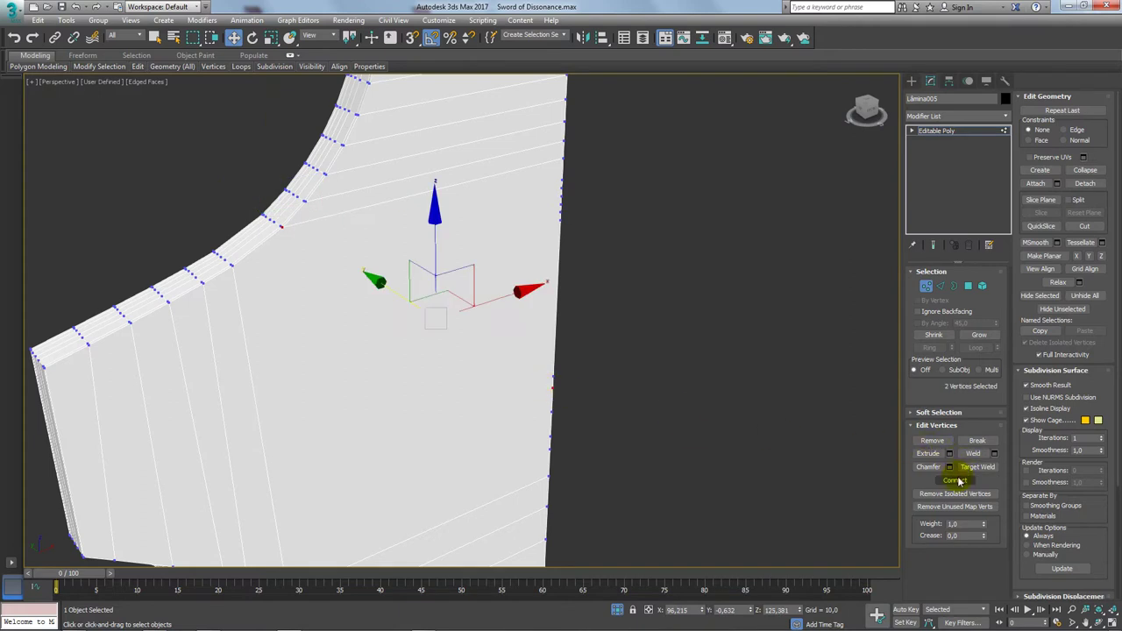
middle_drag(491, 408, 480, 312)
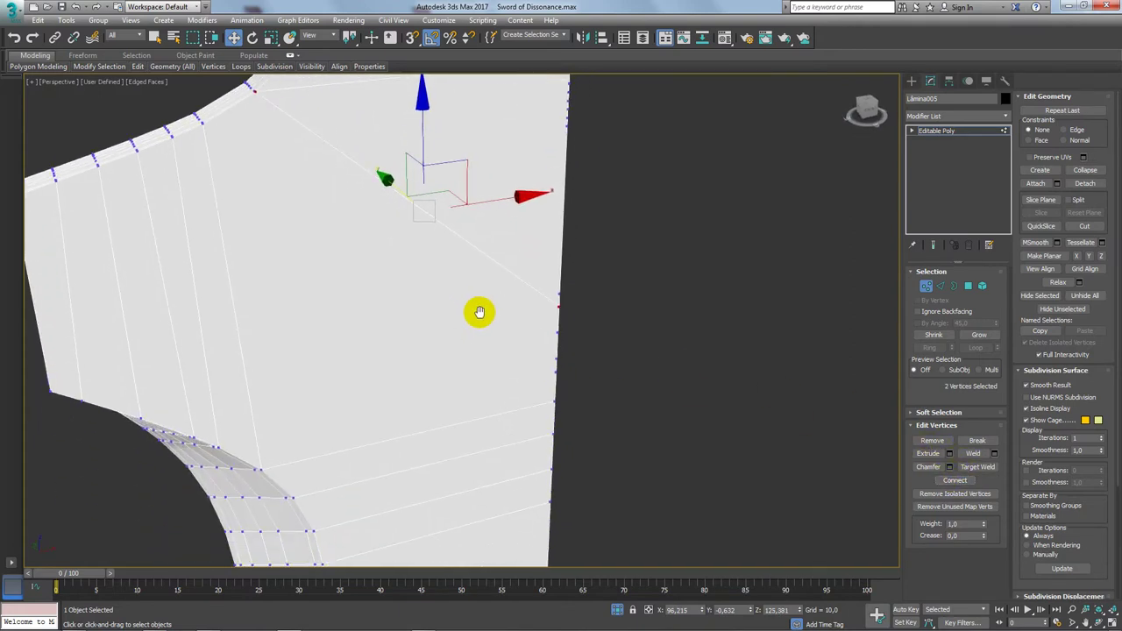
click(260, 470)
alt+middle_drag(260, 471, 565, 366)
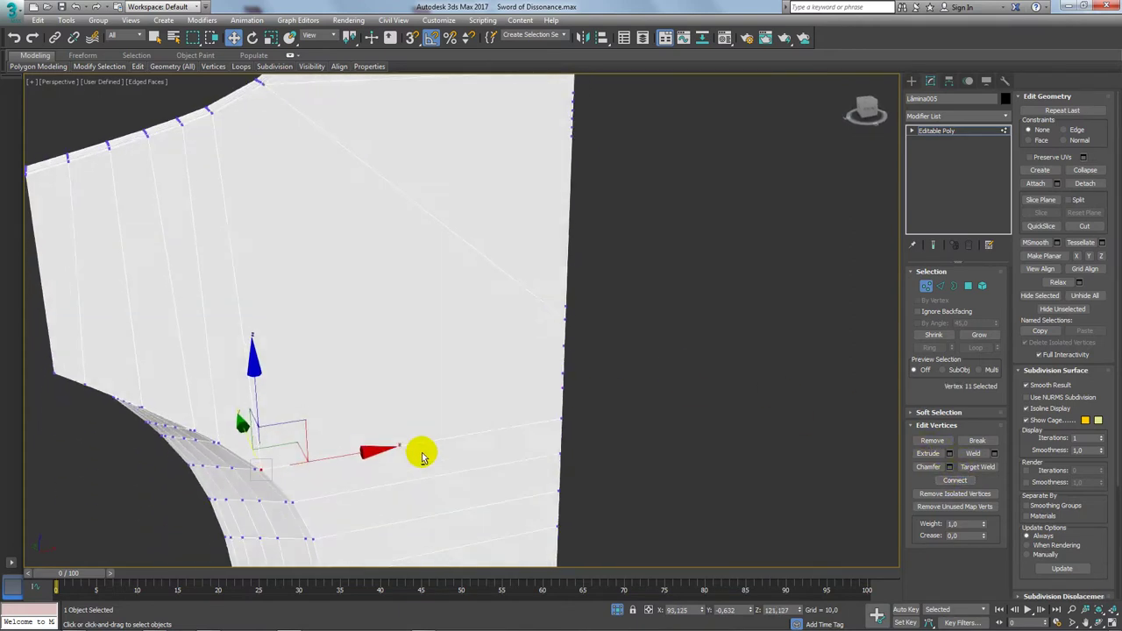
ctrl+click(564, 351)
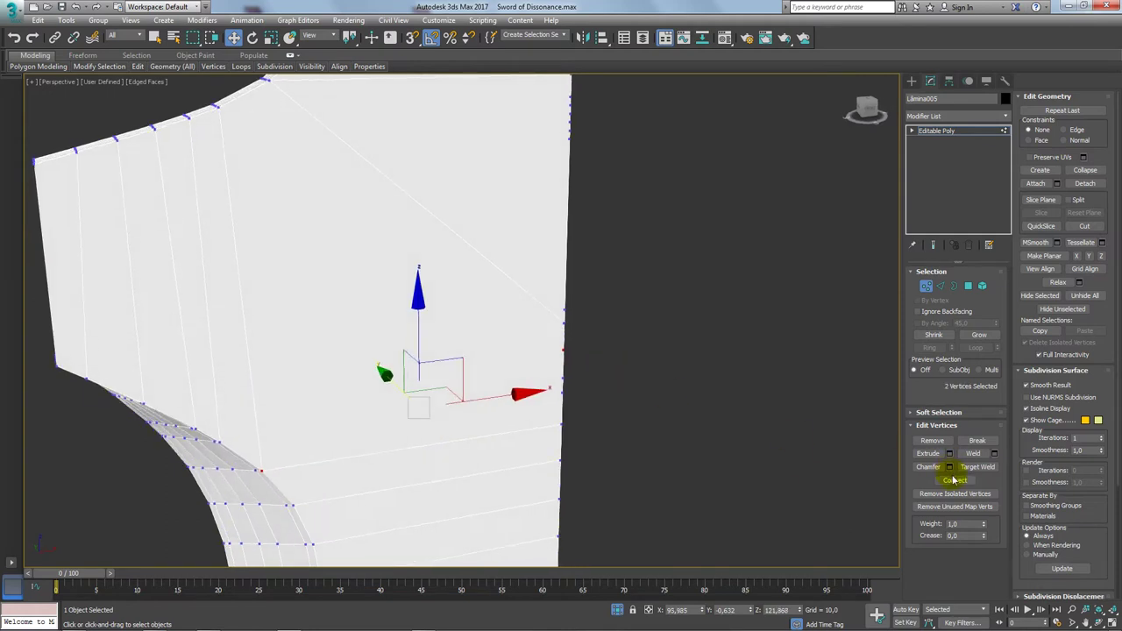
drag(584, 380, 565, 396)
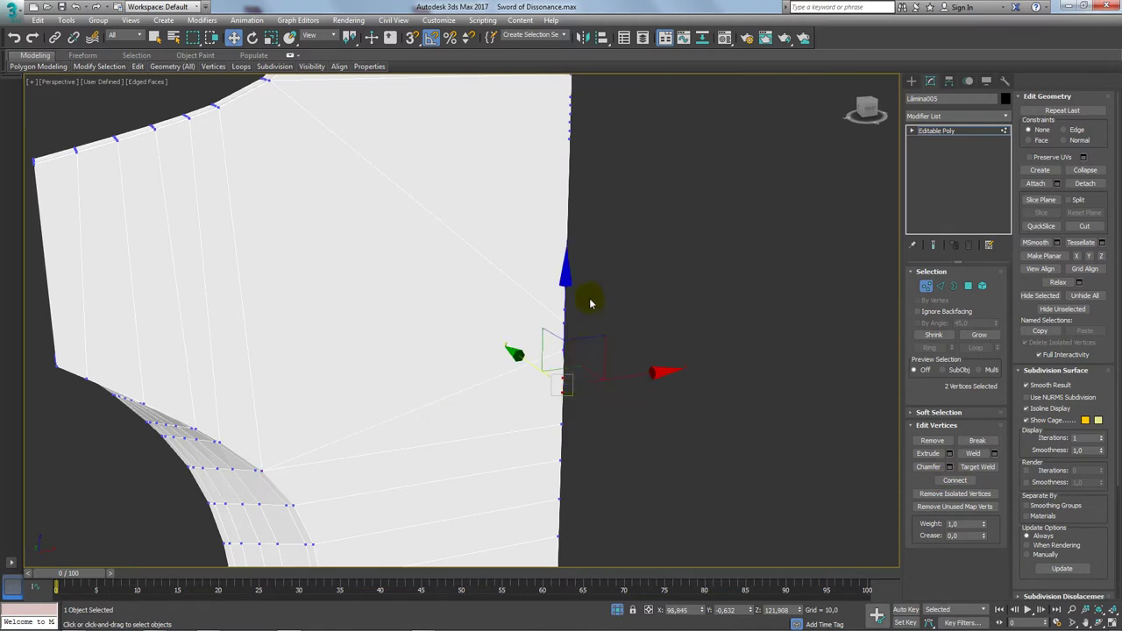
ctrl+click(562, 323)
click(933, 442)
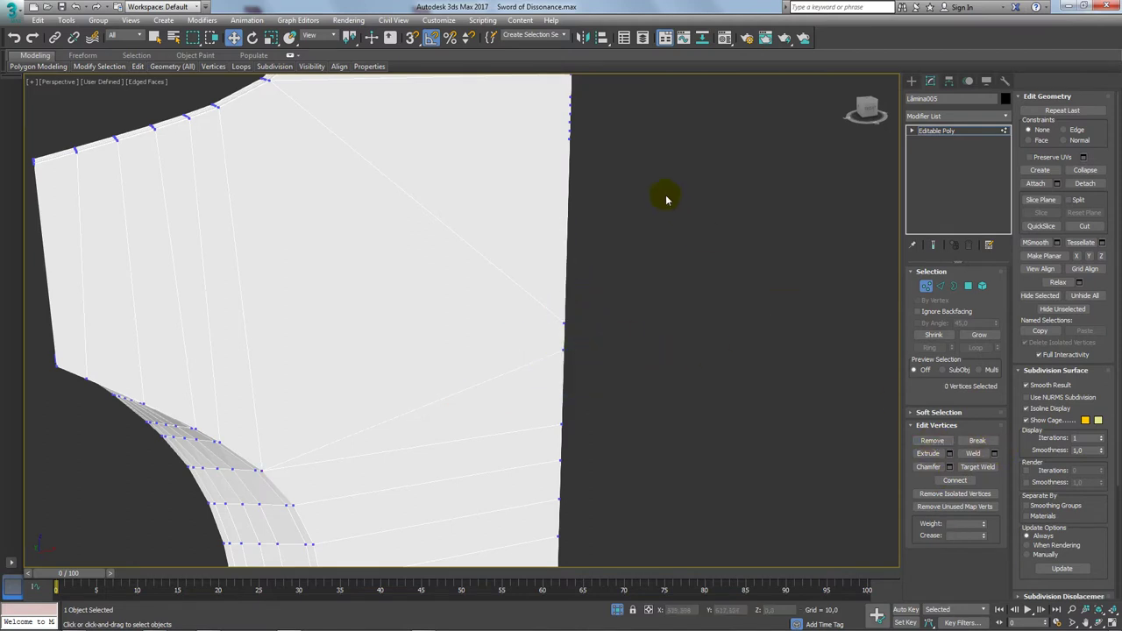
Remove six more vertices along the straight side below the upper curved edge
middle_drag(613, 94, 602, 227)
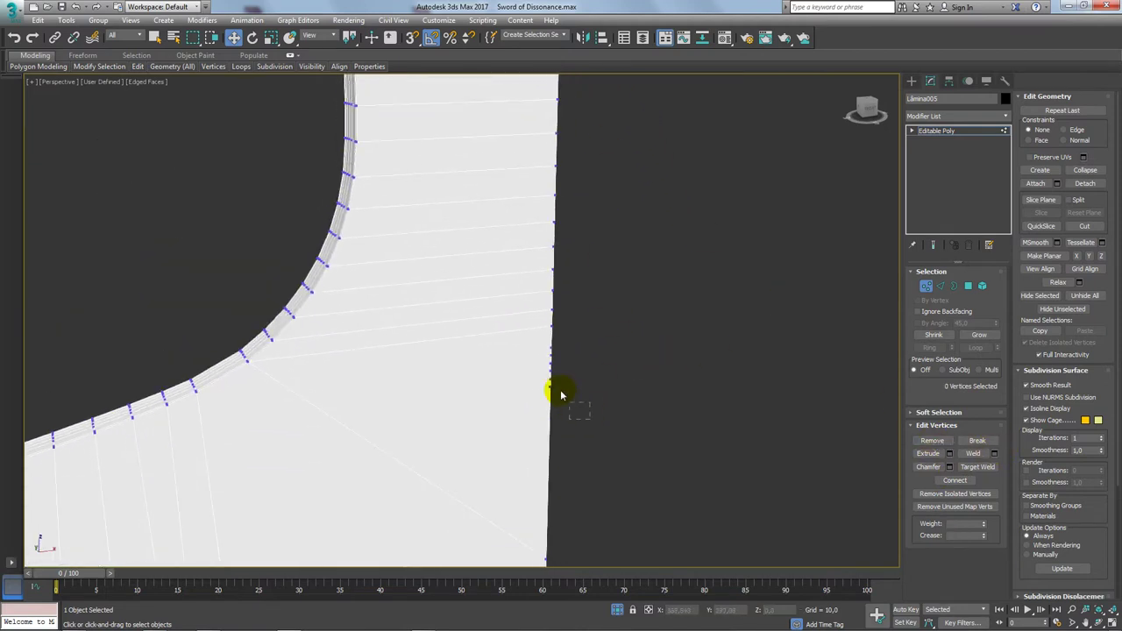
drag(529, 347, 529, 347)
click(932, 443)
Remove the redundant horizontal edge running across the hilt section
scroll(613, 271, down, 2)
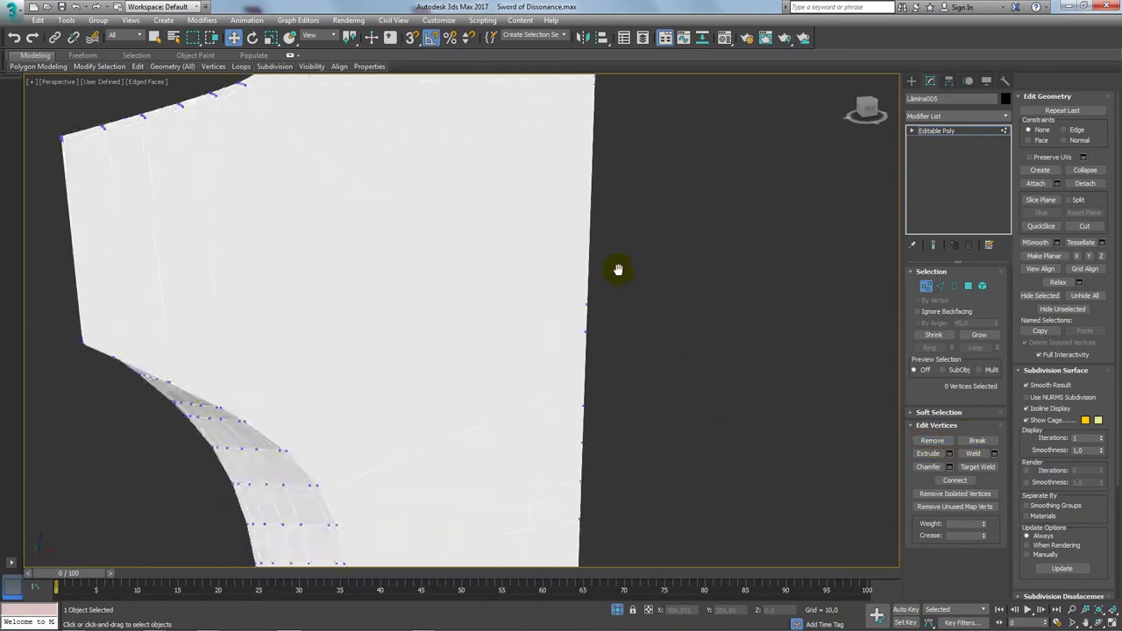
scroll(618, 243, down, 3)
scroll(631, 210, up, 3)
mouse_move(637, 211)
alt+middle_down()
mouse_move(639, 263)
mouse_move(564, 324)
alt+middle_up()
scroll(533, 239, up, 2)
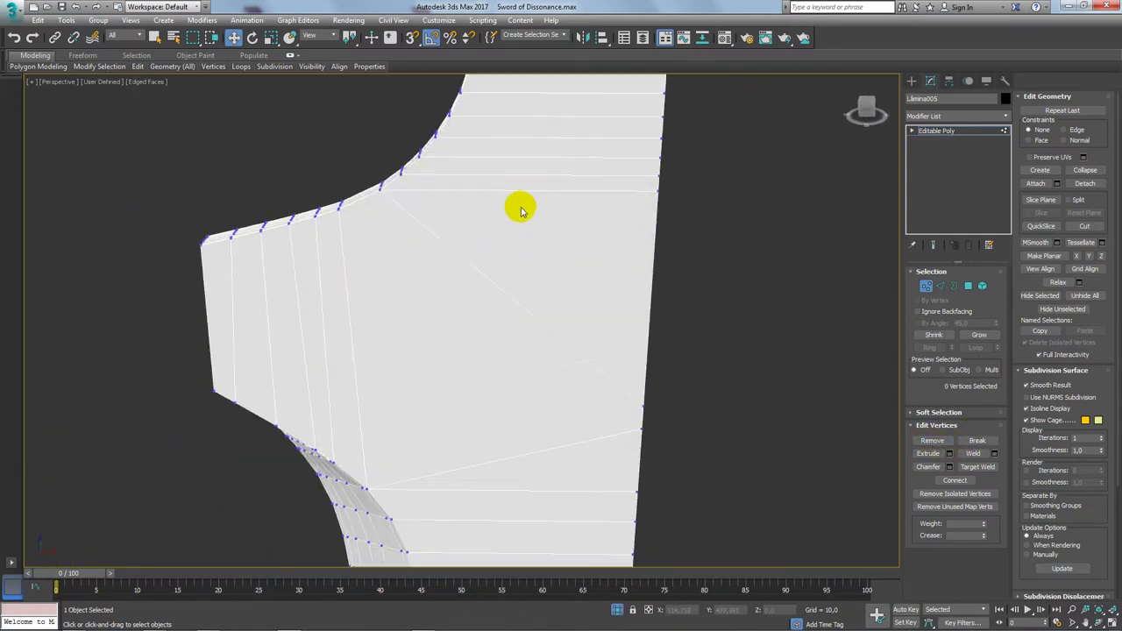
middle_drag(518, 205, 523, 287)
click(938, 286)
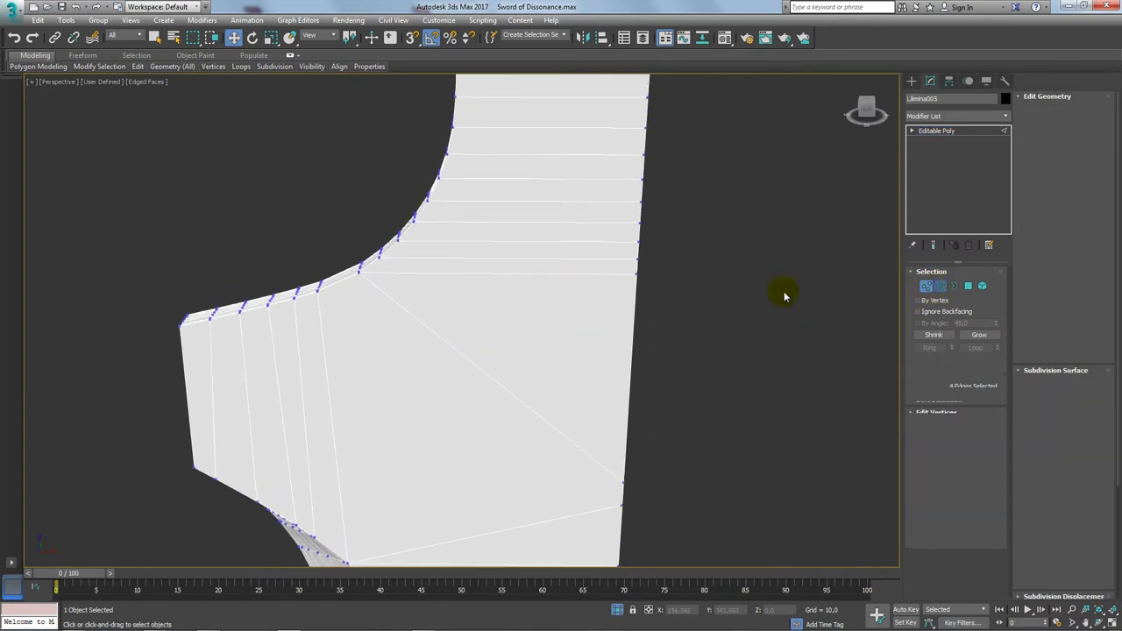
click(453, 275)
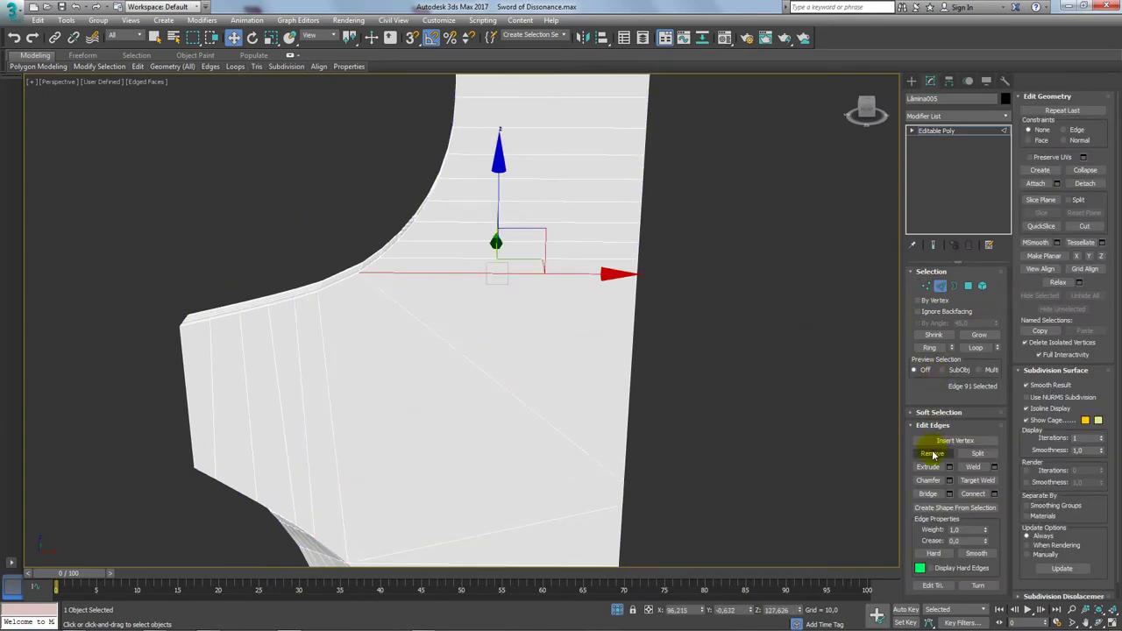
click(933, 453)
Select the straight-side vertices and try lowering them, cancelling the move both times
click(926, 286)
drag(754, 298, 613, 87)
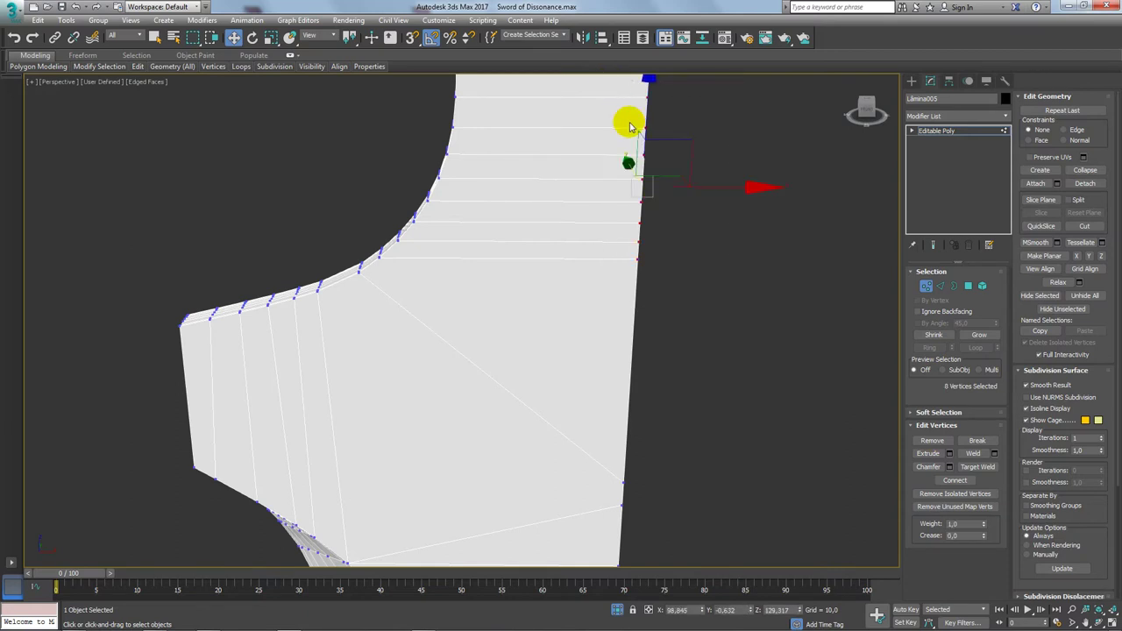
drag(633, 133, 630, 184)
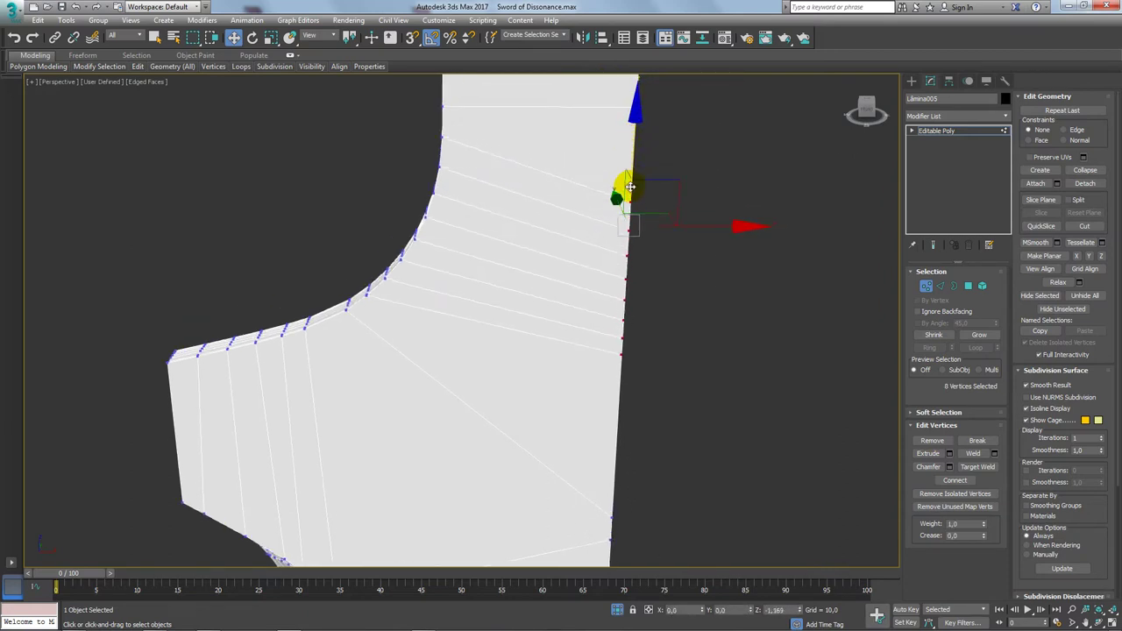
right_click(641, 206)
drag(634, 130, 623, 225)
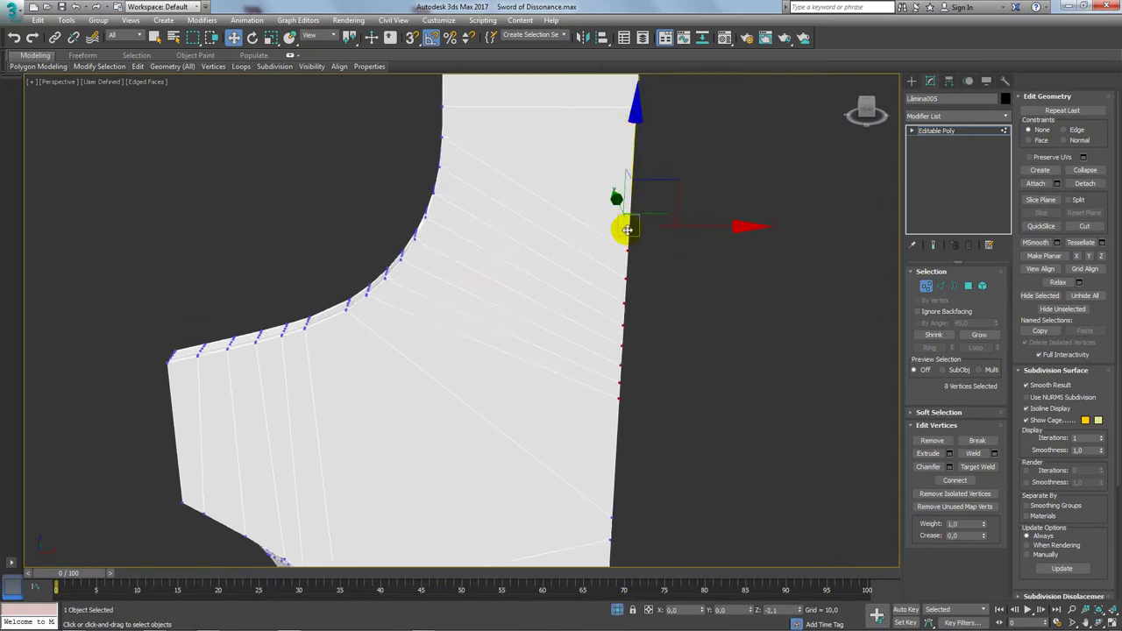
right_click(969, 190)
Add an FFD 2x2x2 lattice and pull a control point to straighten the spine
click(1005, 117)
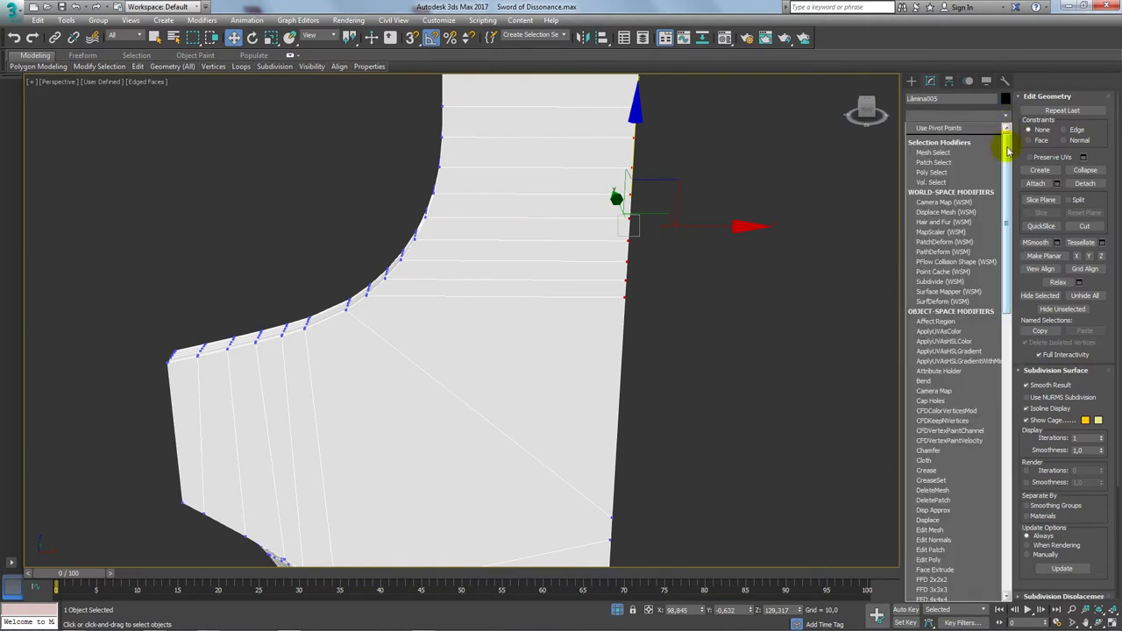
click(947, 396)
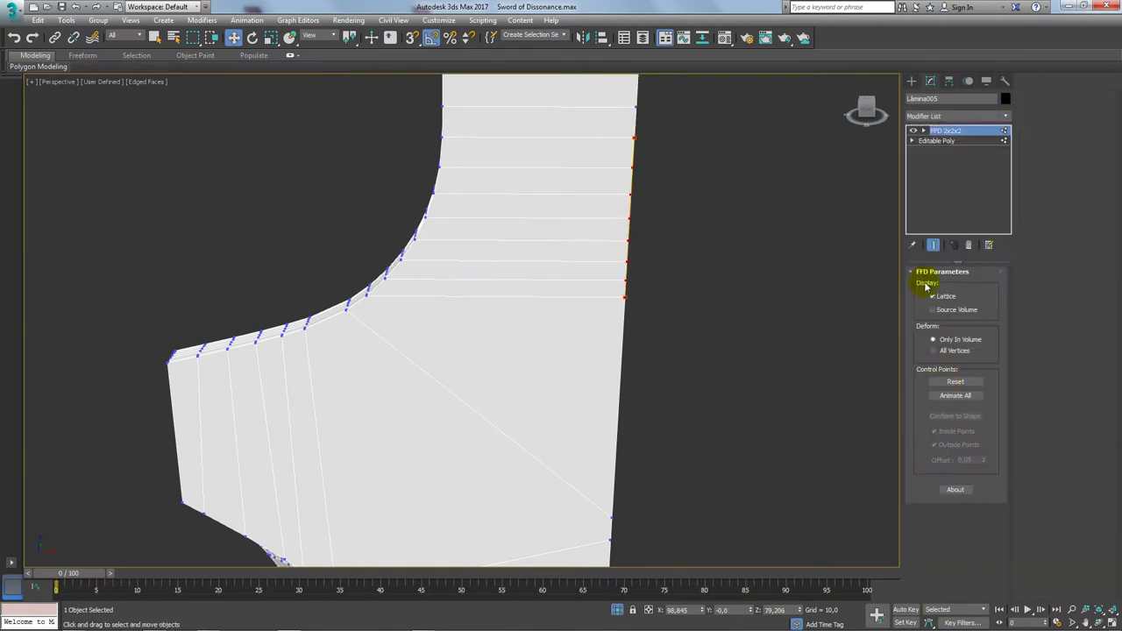
click(937, 142)
mouse_move(772, 252)
mouse_down()
mouse_move(696, 296)
mouse_move(612, 295)
mouse_up()
mouse_move(630, 218)
mouse_down()
mouse_move(624, 360)
mouse_move(649, 362)
mouse_move(648, 283)
mouse_move(645, 381)
mouse_move(625, 303)
mouse_move(637, 333)
mouse_move(636, 318)
mouse_move(401, 292)
mouse_move(420, 278)
mouse_move(464, 290)
mouse_move(431, 292)
mouse_up()
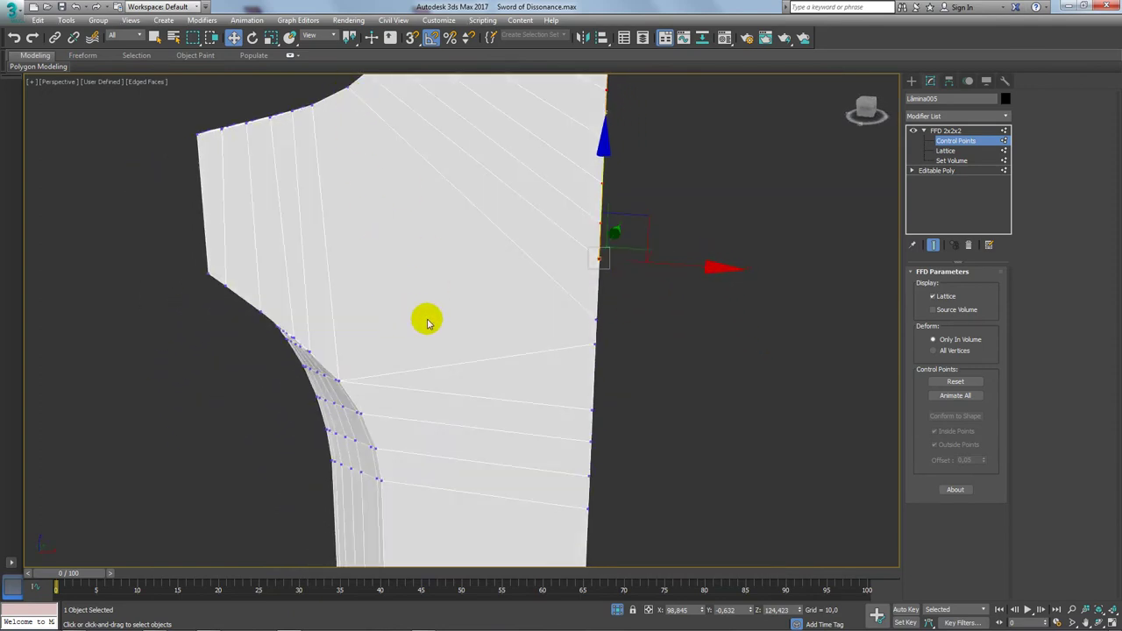
drag(612, 338, 634, 345)
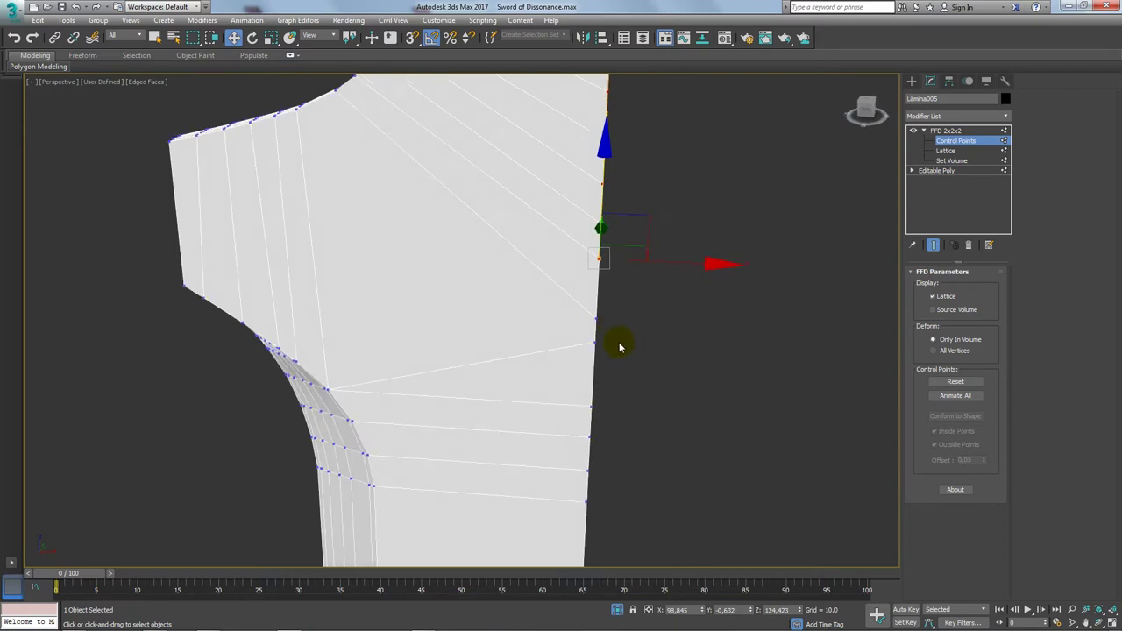
click(945, 130)
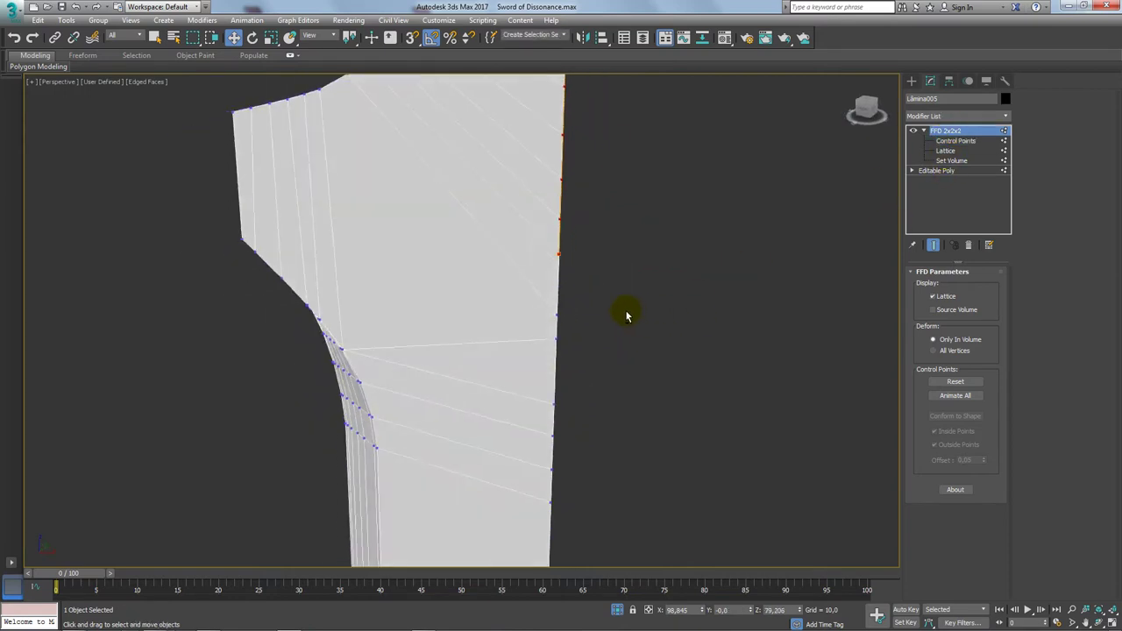
Convert the blade to an Editable Poly and enter Vertex mode
right_click(549, 271)
mouse_move(583, 402)
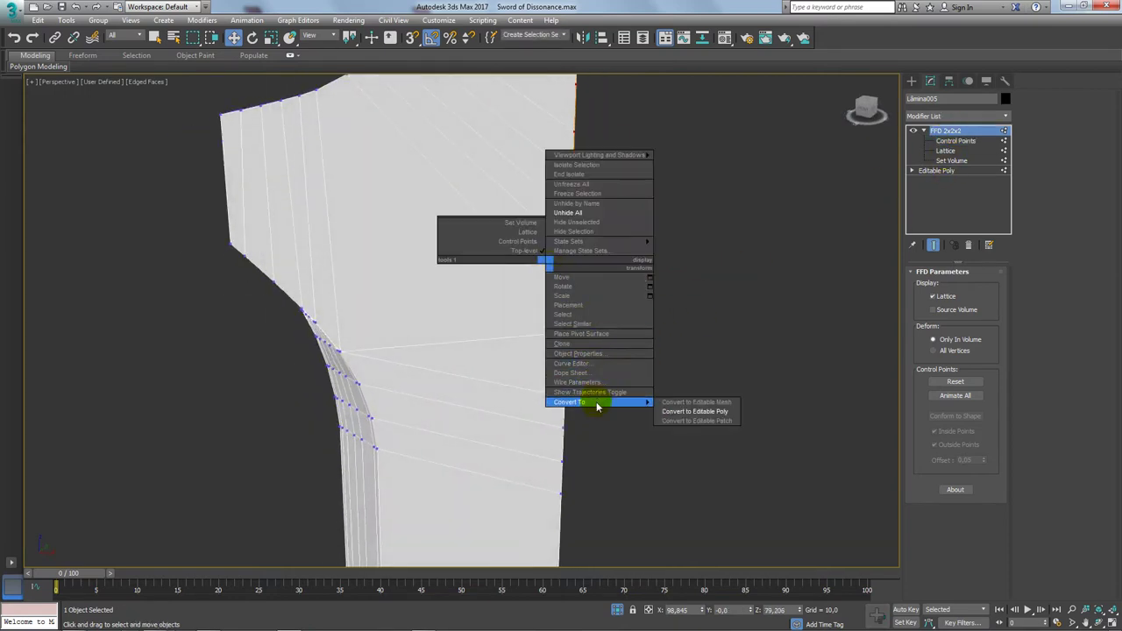
click(701, 412)
click(924, 287)
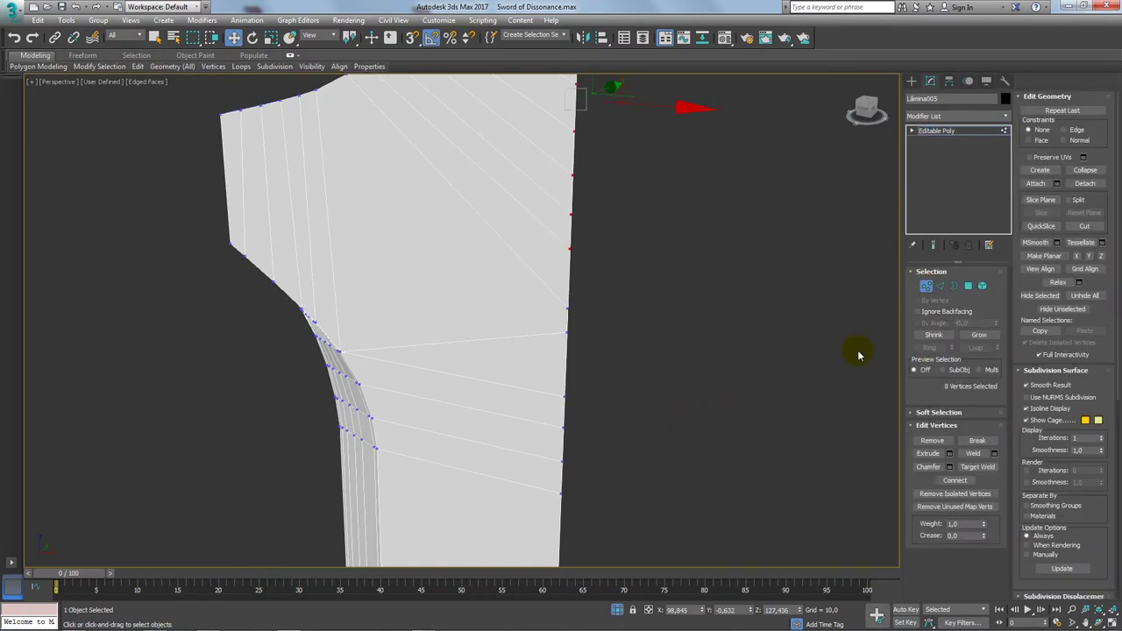
Start a vertex weld, then select the large triangle polygon and return to Vertex mode
click(981, 467)
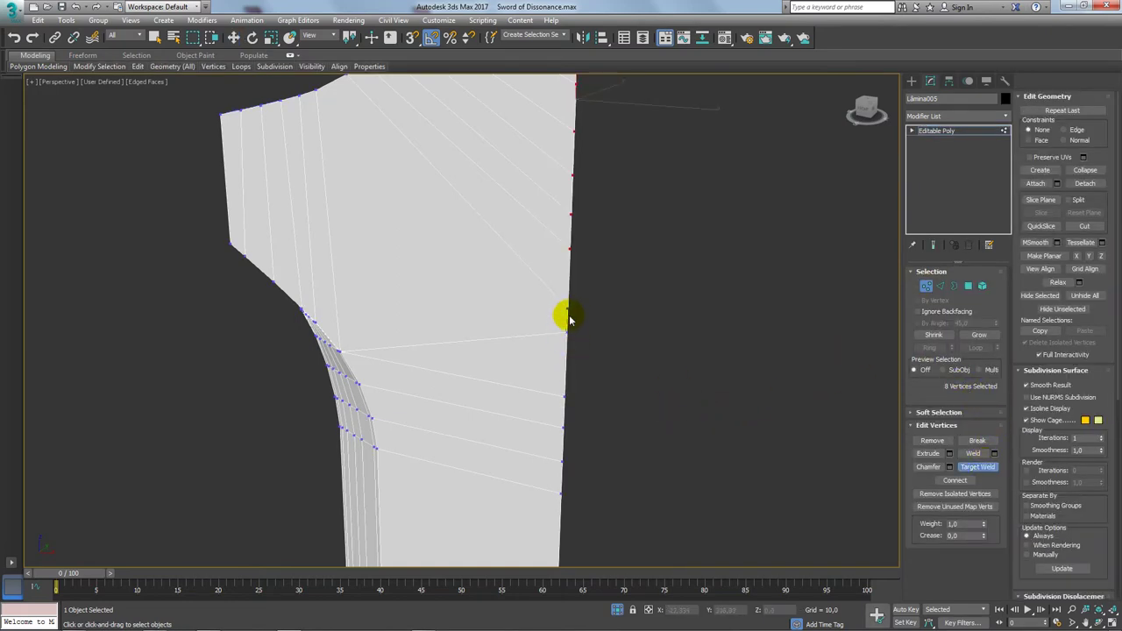
key(w)
click(965, 286)
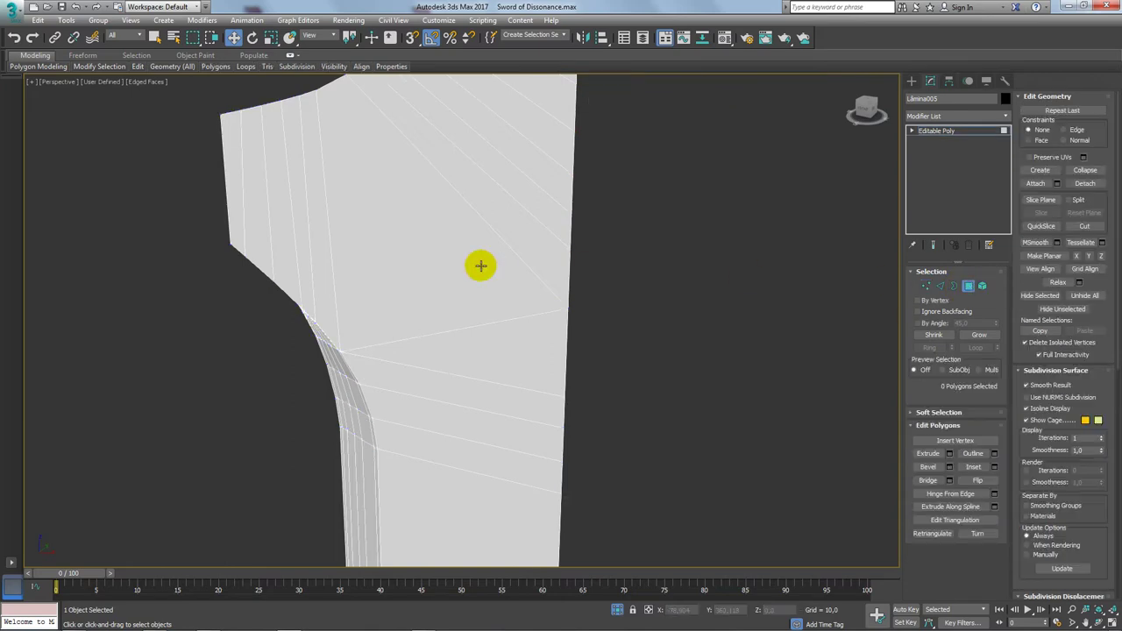
click(476, 263)
mouse_move(645, 322)
alt+middle_down()
mouse_move(660, 338)
mouse_move(669, 326)
alt+middle_up()
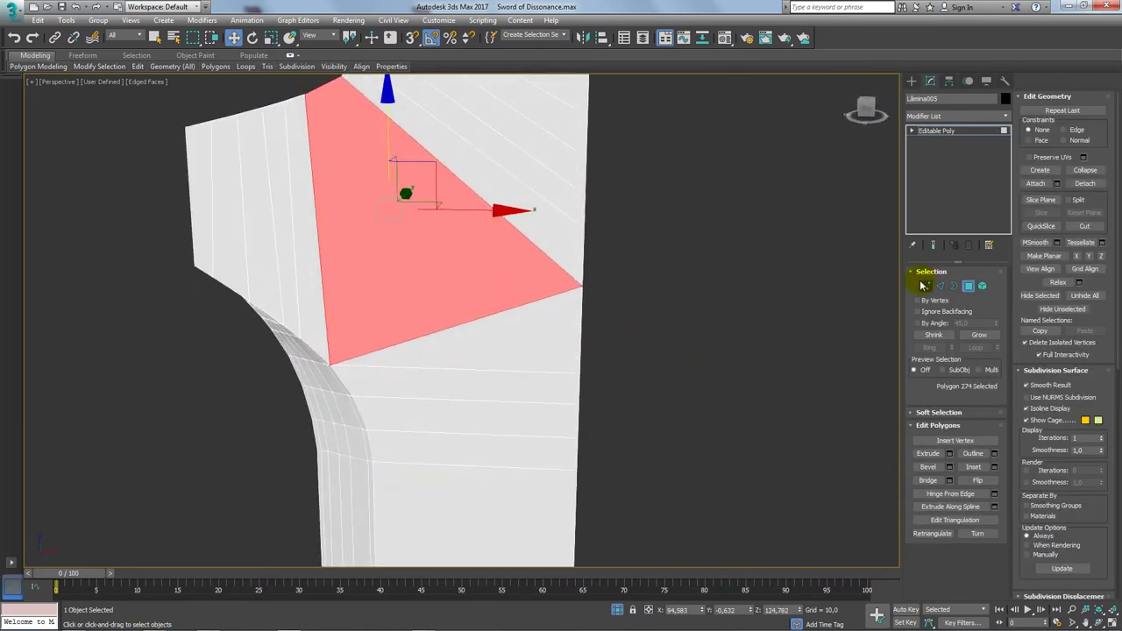
click(926, 286)
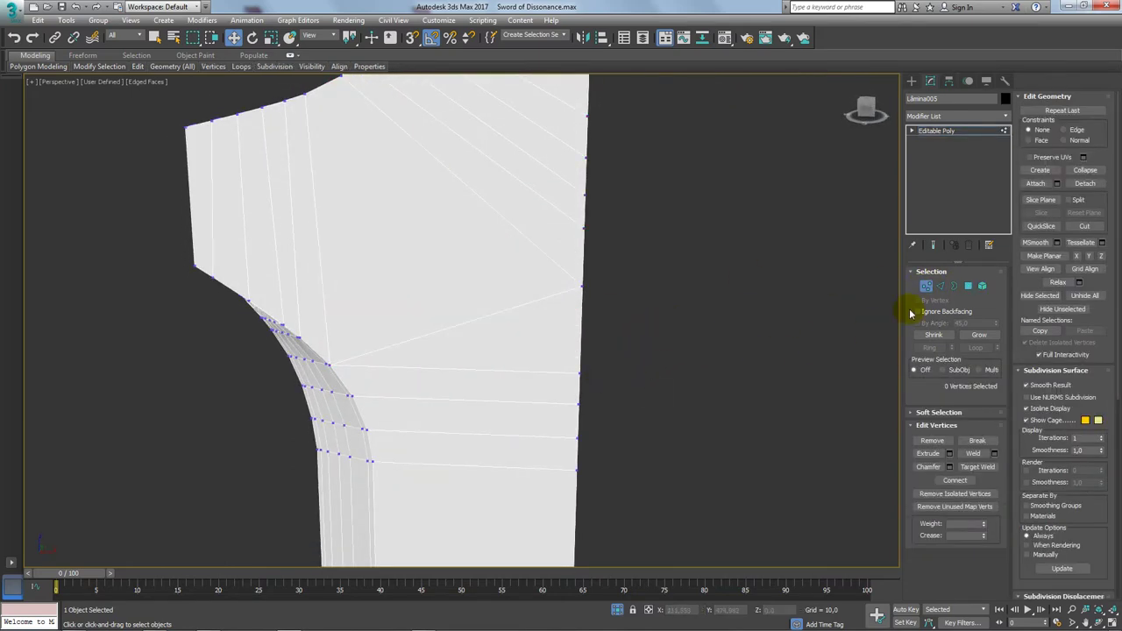
Remove the unwanted horizontal edge from the blade
click(940, 287)
click(519, 370)
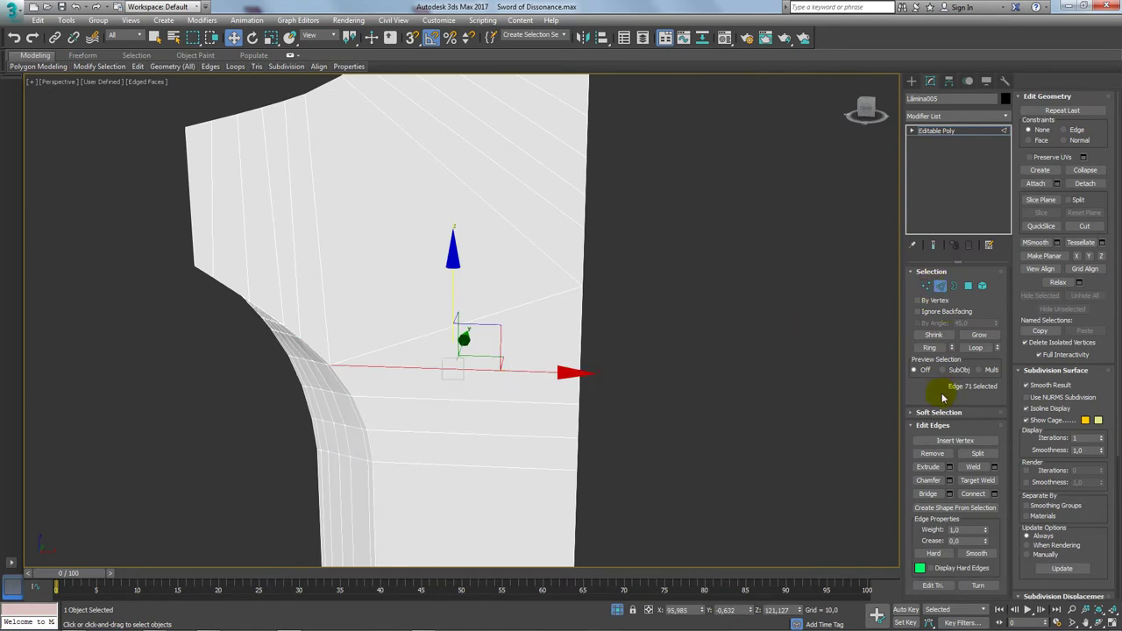
click(933, 454)
Straighten three spine vertices with a second FFD 2x2x2, then collapse to Editable Poly
click(926, 285)
drag(764, 351, 565, 495)
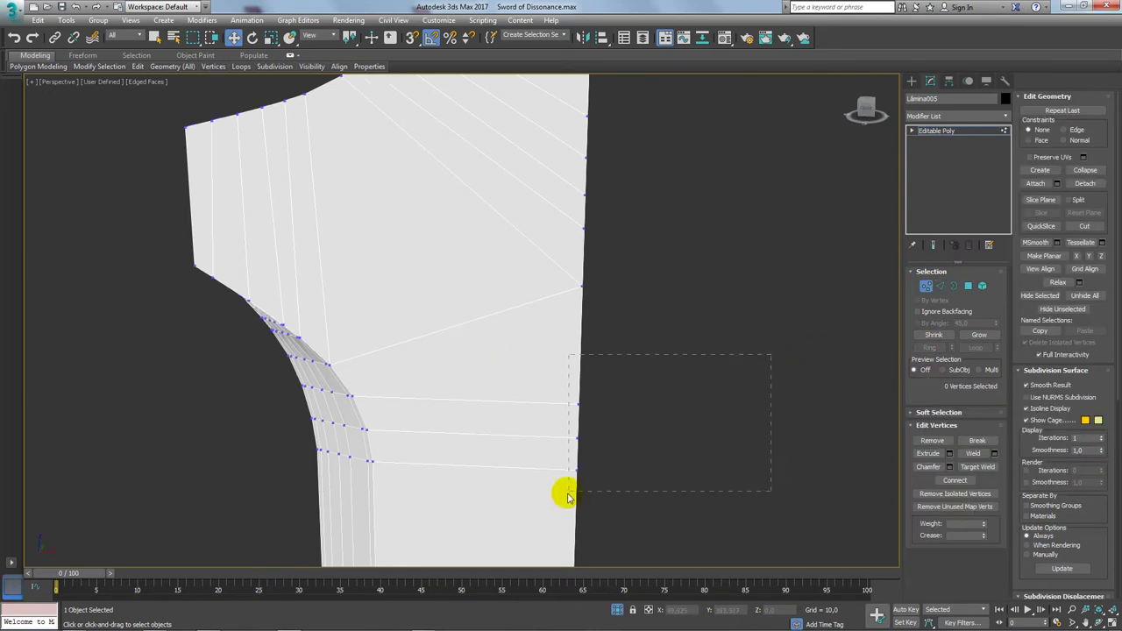
click(1006, 116)
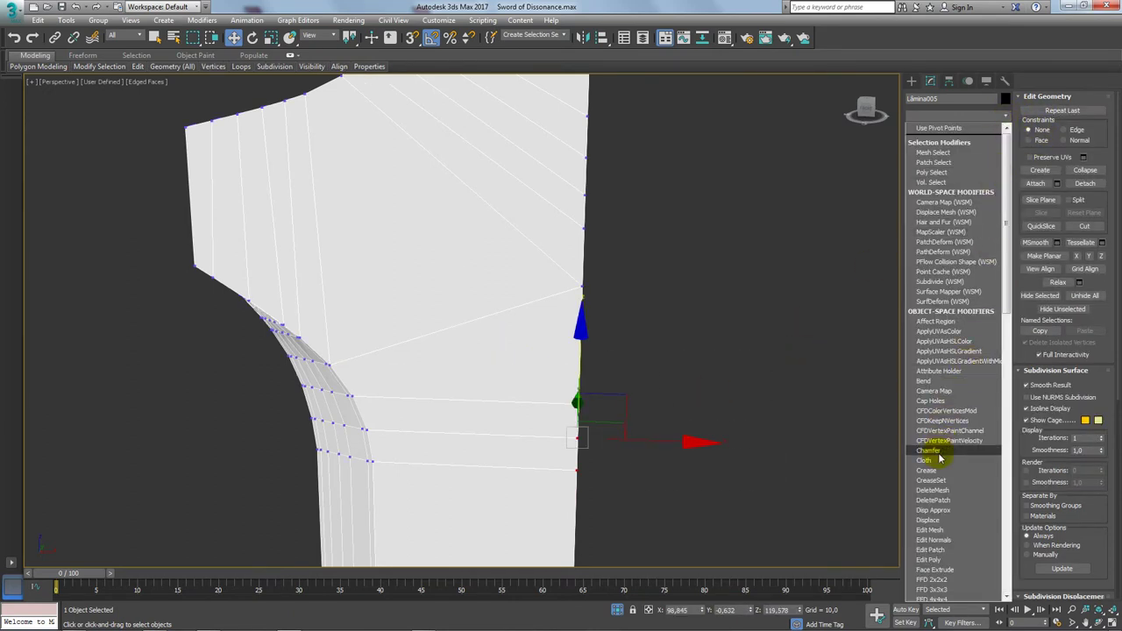
click(937, 580)
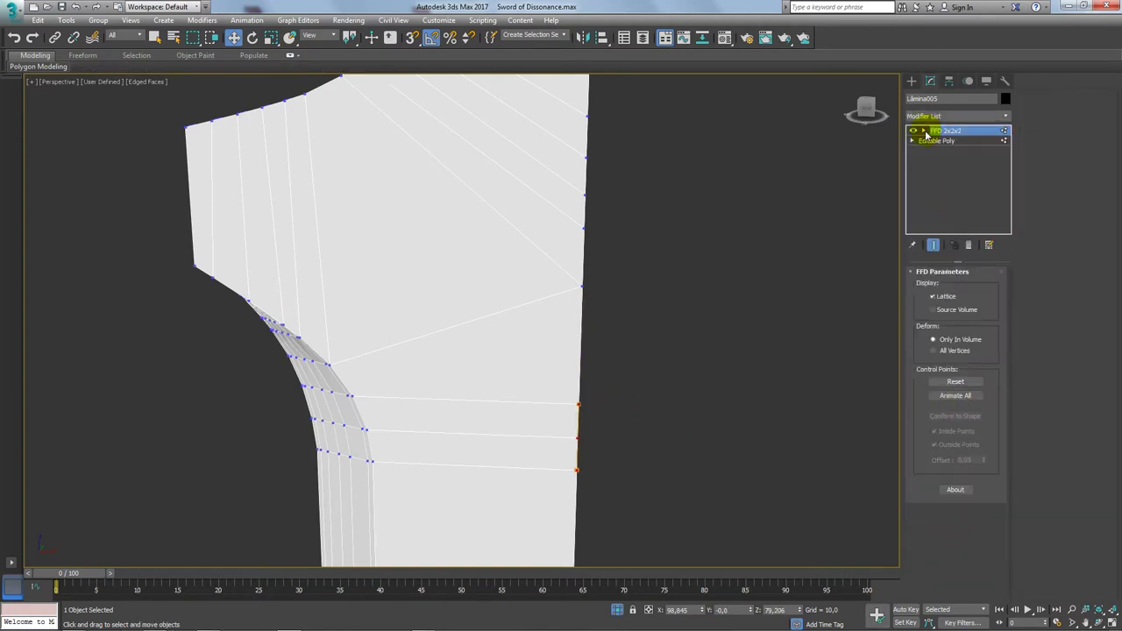
click(940, 140)
drag(531, 412, 531, 411)
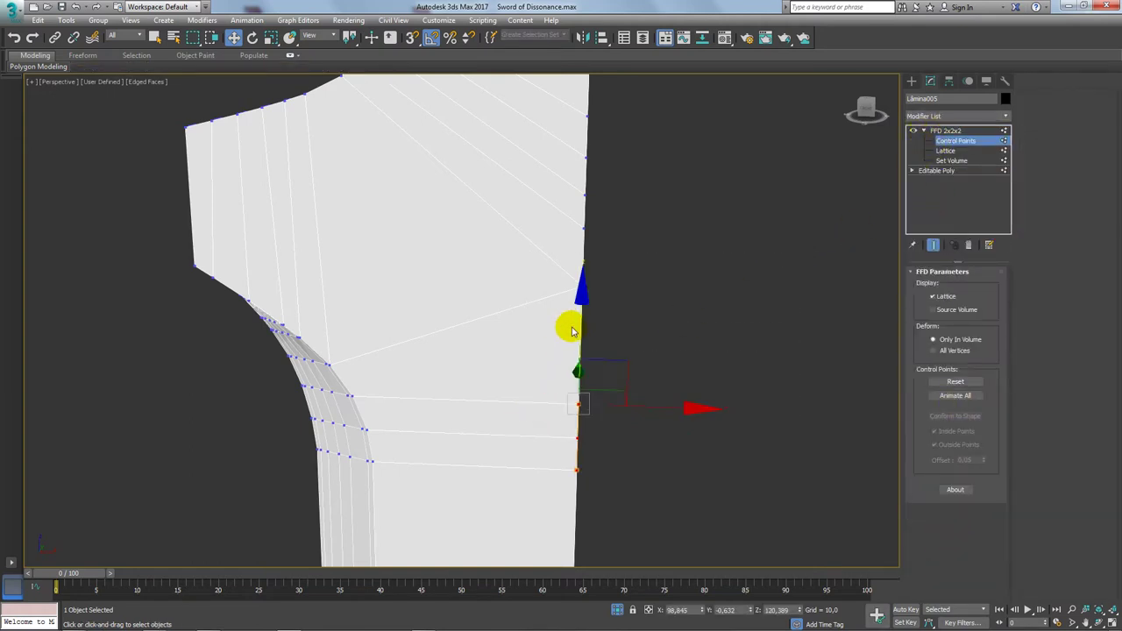
scroll(578, 254, down, 5)
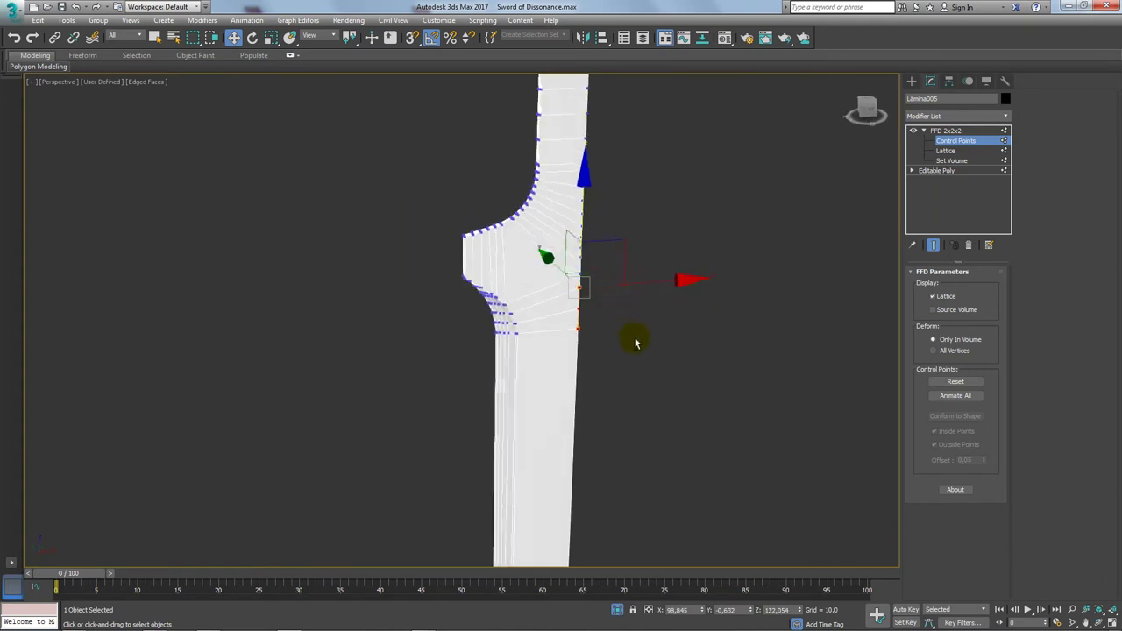
alt+middle_drag(634, 338, 626, 445)
scroll(524, 318, up, 5)
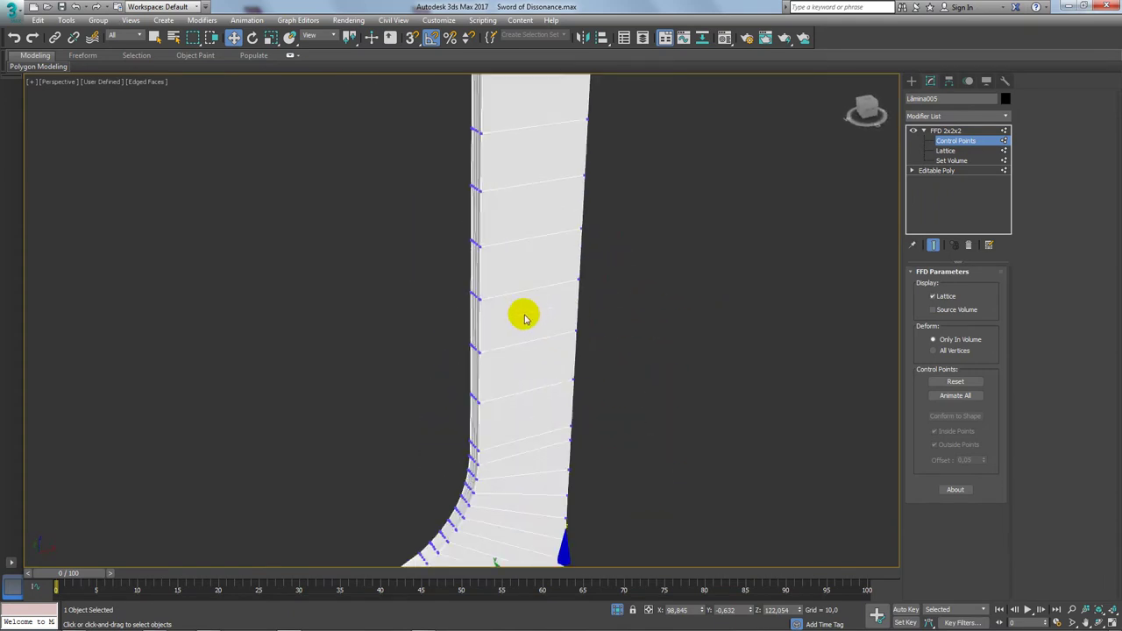
right_click(612, 258)
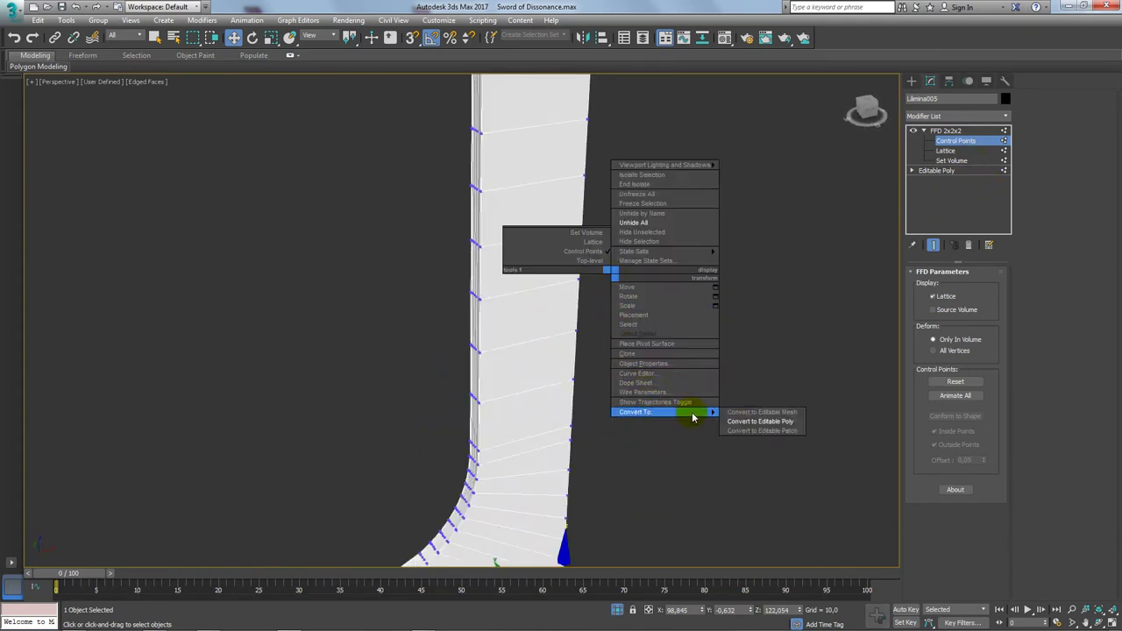
click(754, 424)
Select six horizontal edges, extend them to loops, and remove all 42 edge loops
click(939, 286)
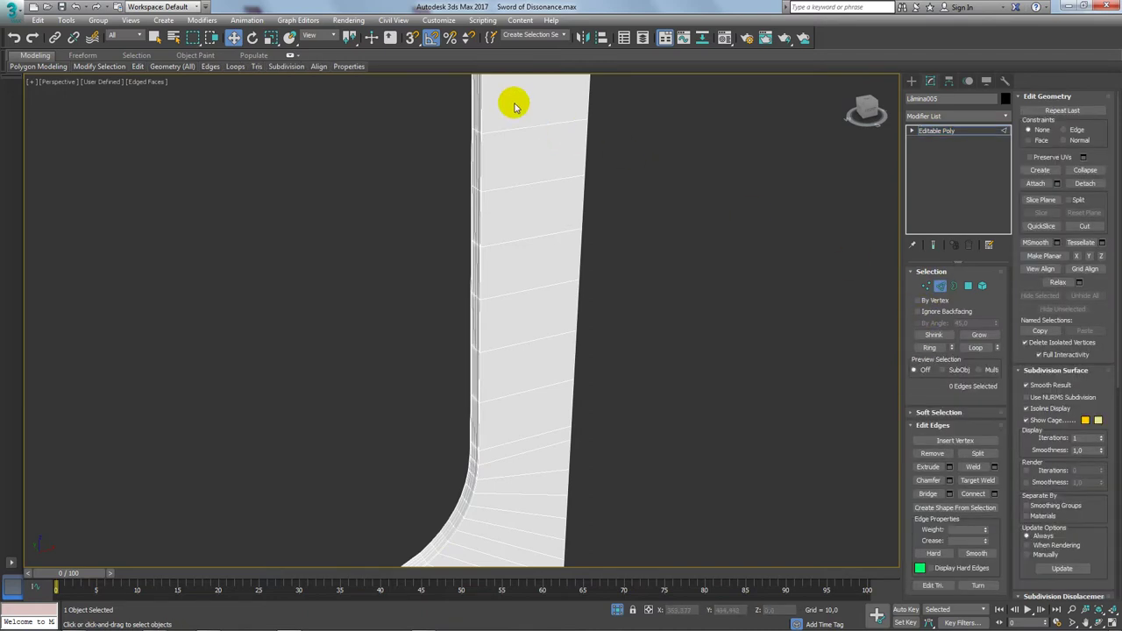
drag(515, 105, 518, 404)
click(978, 349)
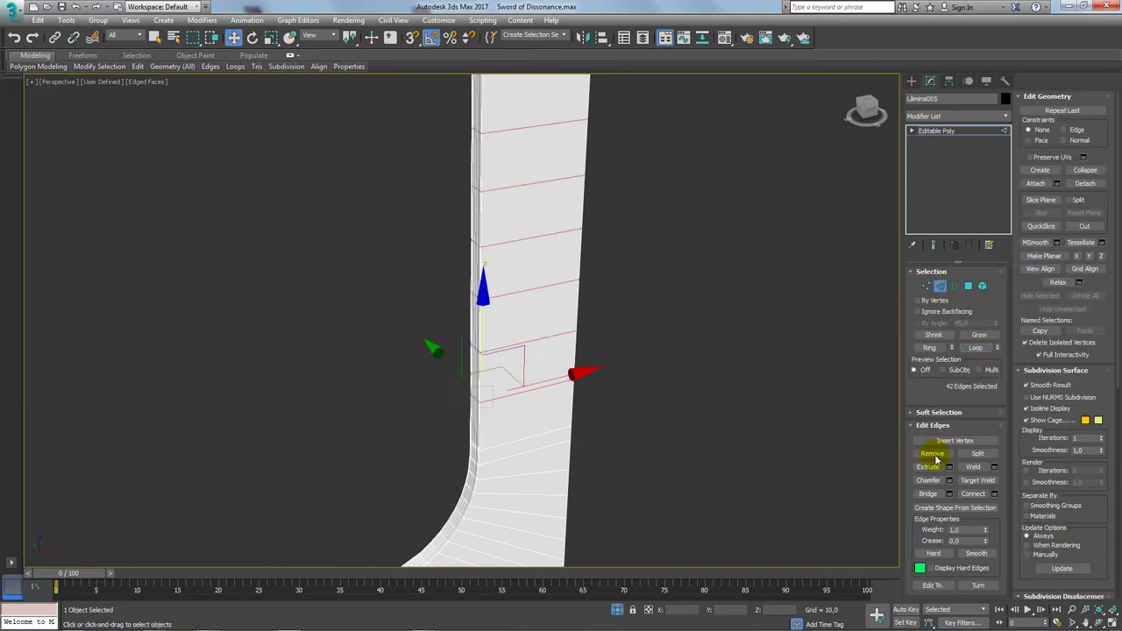
click(934, 456)
Orbit around the whole blade and pick an edge near its tip
mouse_move(581, 342)
alt+middle_down()
mouse_move(455, 414)
mouse_move(581, 421)
mouse_move(470, 283)
mouse_move(513, 429)
mouse_move(538, 450)
alt+middle_up()
scroll(493, 301, up, 3)
scroll(408, 333, up, 3)
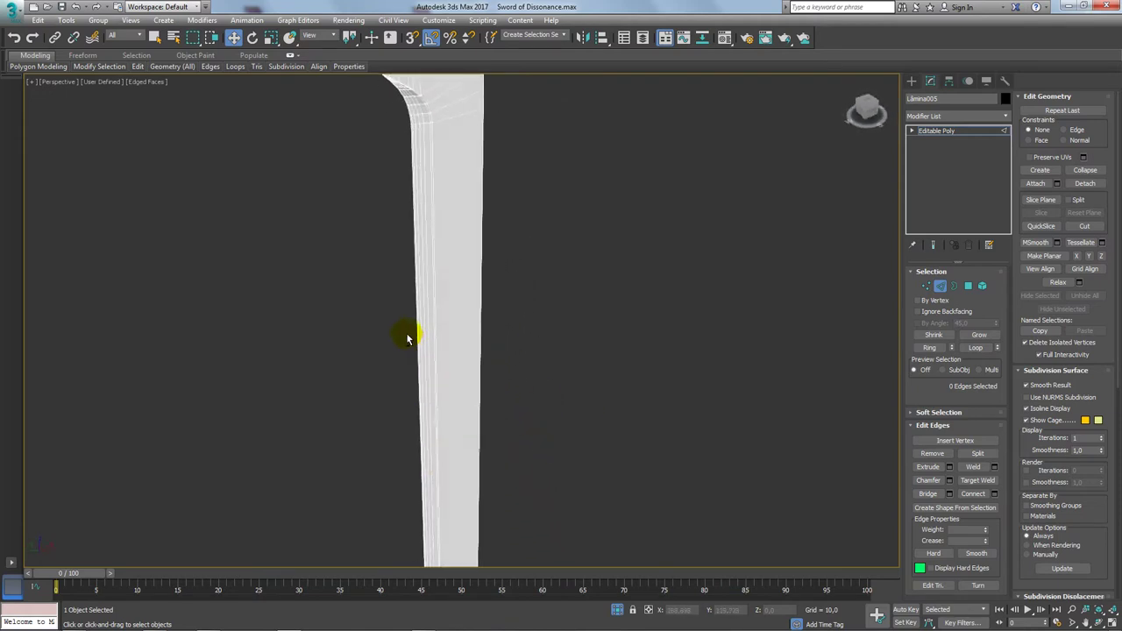
mouse_move(449, 388)
alt+middle_down()
mouse_move(479, 178)
mouse_move(428, 363)
mouse_move(473, 409)
mouse_move(469, 385)
alt+middle_up()
click(464, 366)
scroll(421, 263, down, 2)
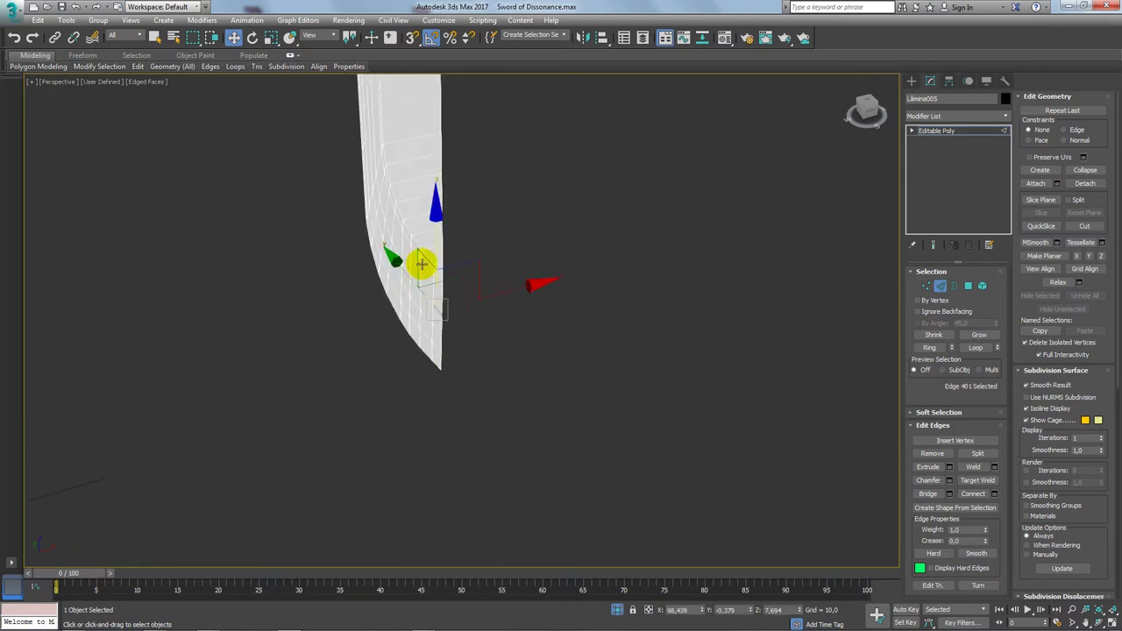
mouse_move(395, 164)
middle_down()
mouse_move(430, 420)
mouse_move(479, 458)
mouse_move(531, 403)
mouse_move(520, 399)
middle_up()
Select five lengthwise edges at the guard curve and extend them to 170 edge loops
scroll(551, 163, down, 3)
scroll(541, 403, up, 2)
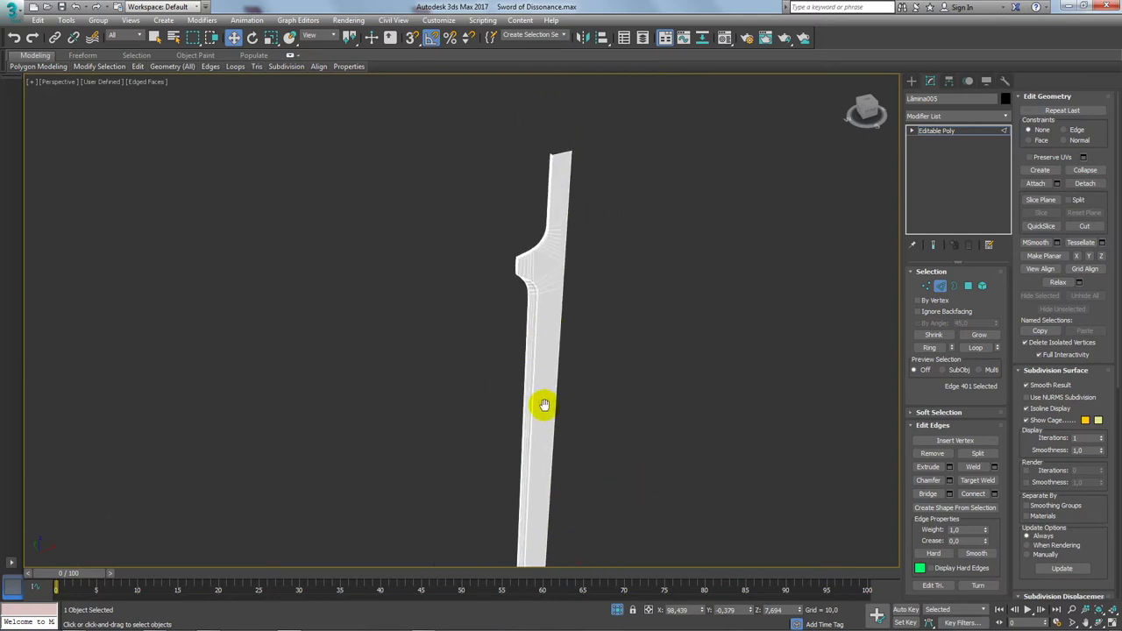
scroll(531, 323, up, 2)
scroll(531, 323, up, 1)
scroll(543, 308, up, 1)
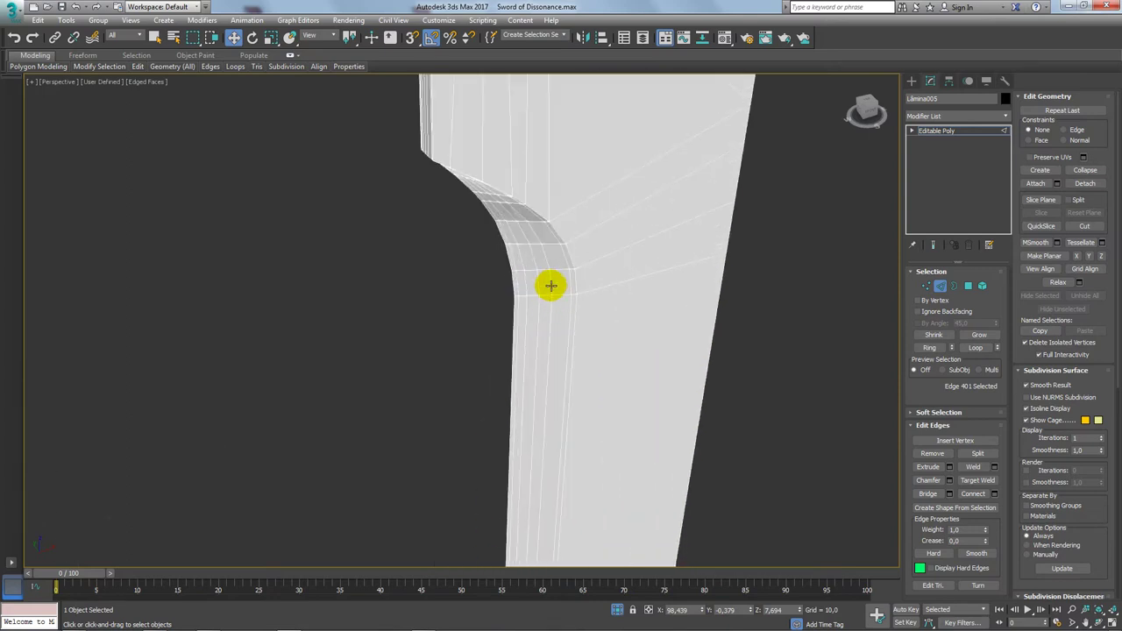
scroll(550, 285, up, 2)
click(598, 283)
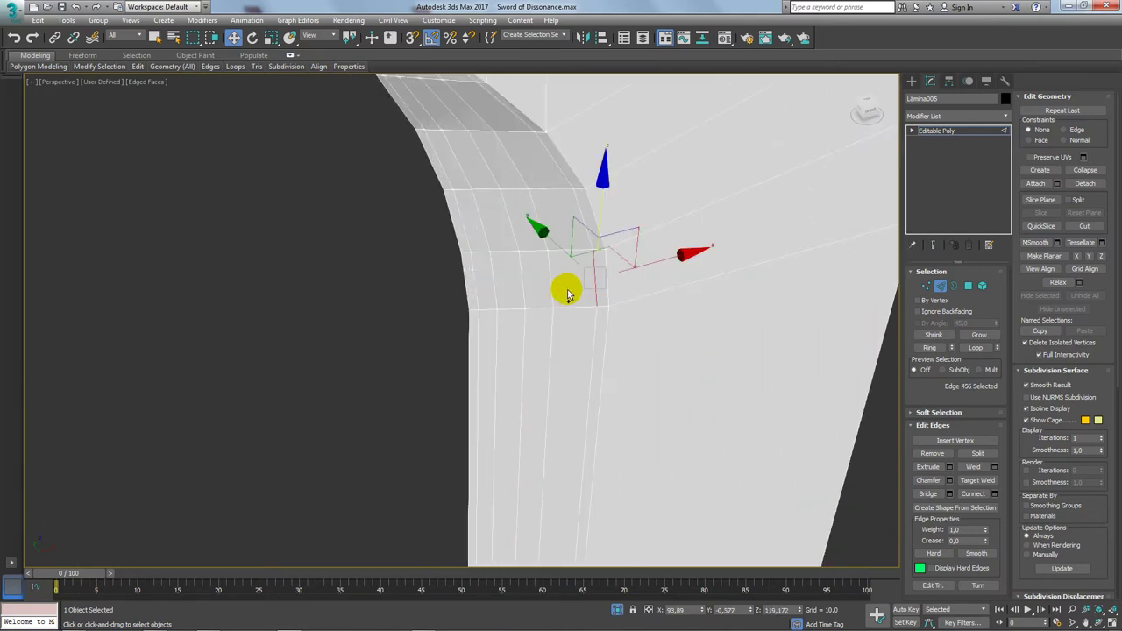
drag(480, 298, 482, 296)
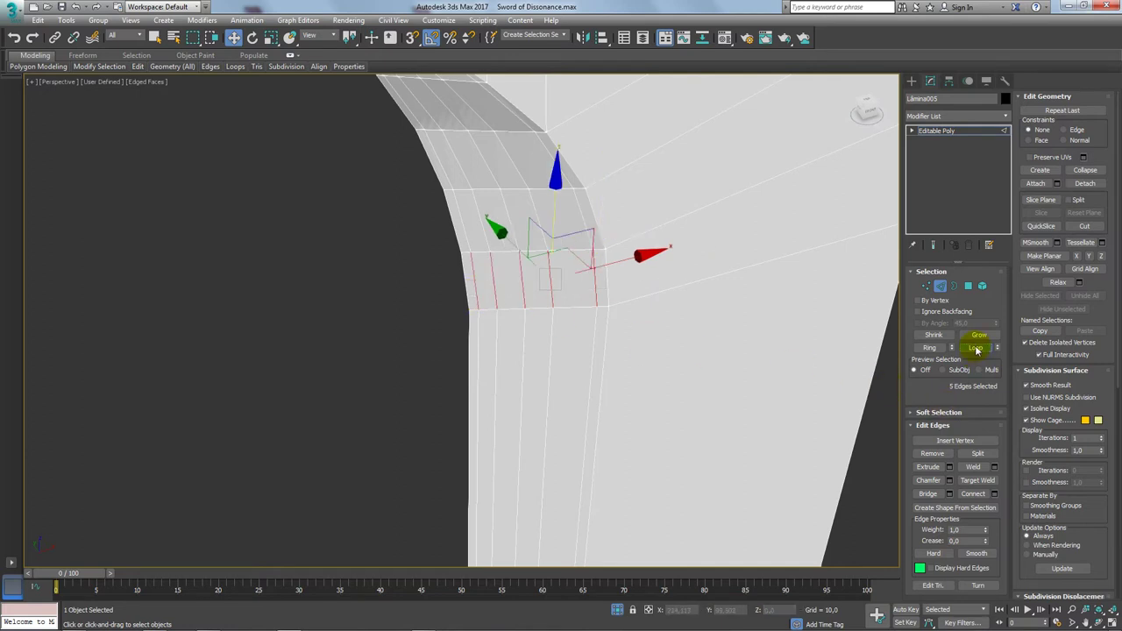
click(976, 348)
scroll(531, 268, down, 3)
mouse_move(531, 268)
alt+middle_down()
mouse_move(570, 213)
mouse_move(626, 446)
mouse_move(573, 483)
mouse_move(465, 517)
mouse_move(450, 295)
mouse_move(394, 361)
alt+middle_up()
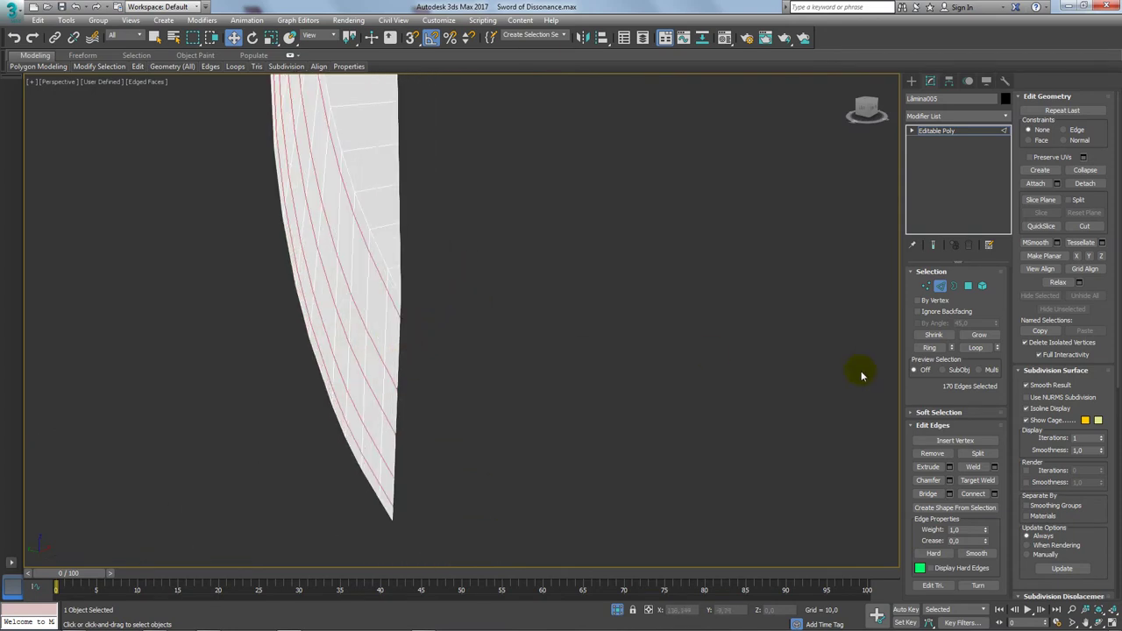
Remove the 170 selected lengthwise edge loops from the blade
click(944, 460)
scroll(663, 167, down, 5)
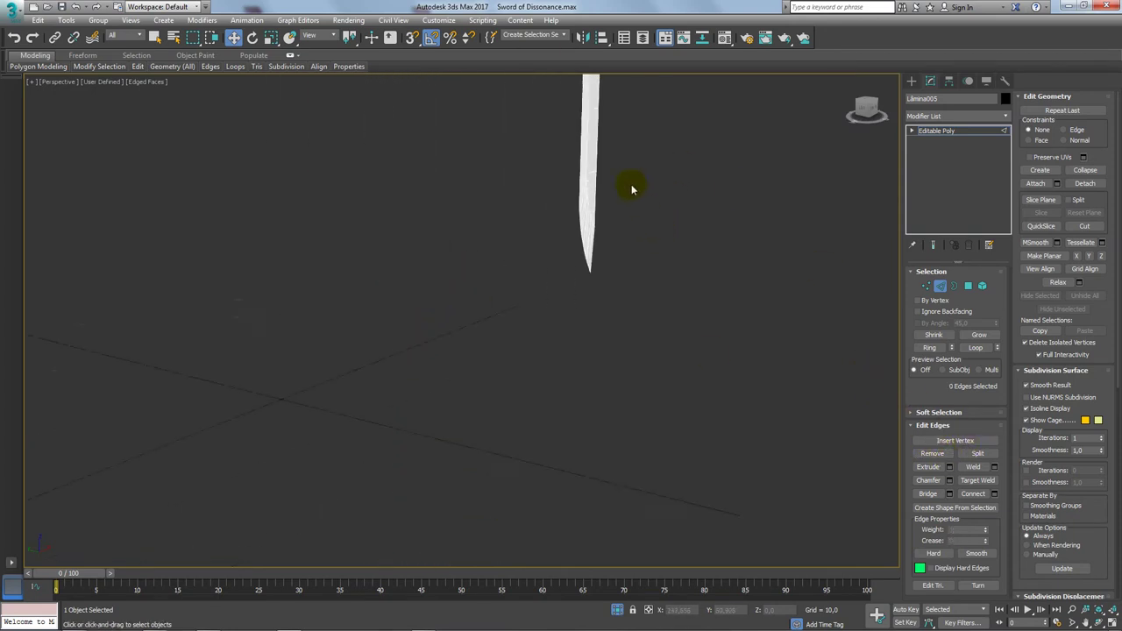
mouse_move(630, 185)
alt+middle_down()
mouse_move(638, 426)
mouse_move(606, 253)
alt+middle_up()
scroll(606, 252, up, 3)
scroll(619, 255, up, 2)
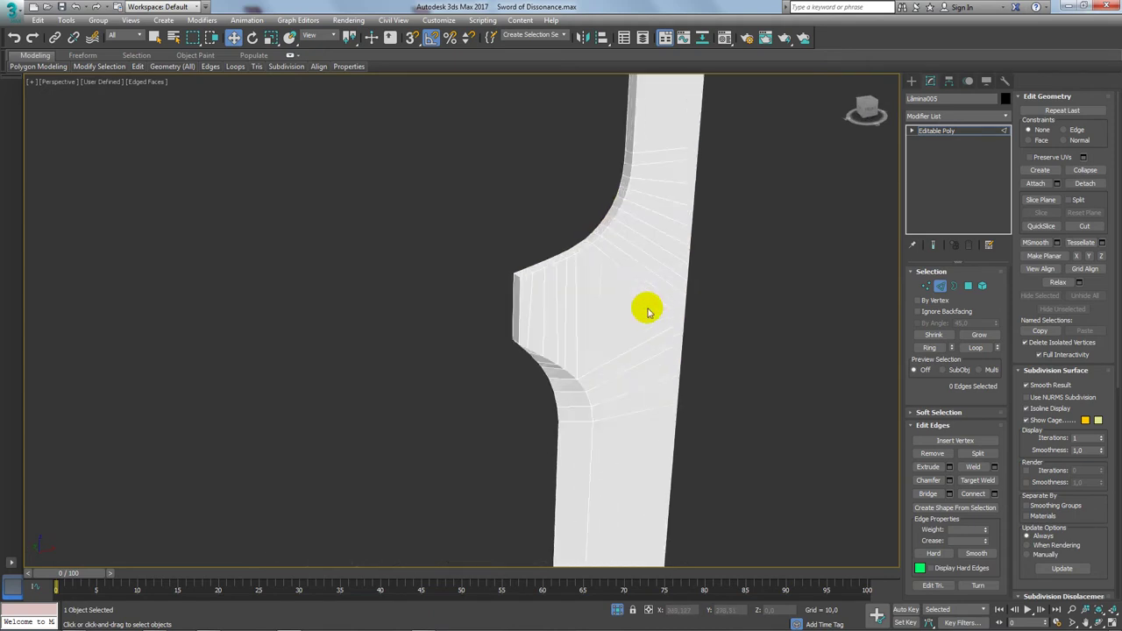
Select the seven vertical edges on the guard's protruding tip and inspect them
alt+middle_drag(681, 312, 575, 275)
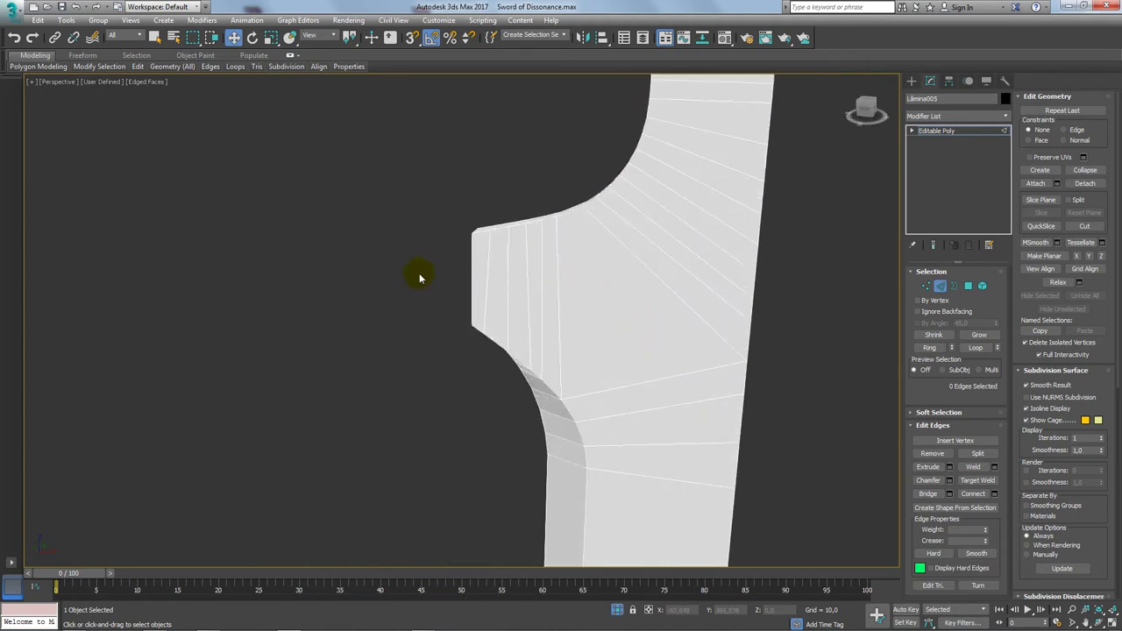
drag(620, 282, 621, 284)
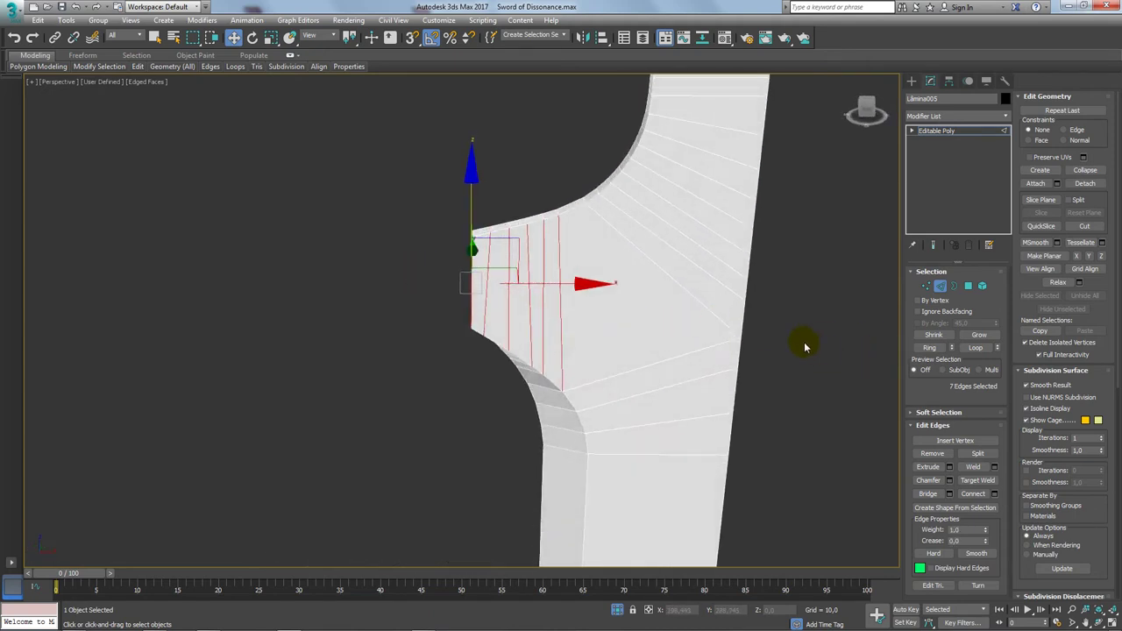
mouse_move(804, 347)
alt+middle_down()
mouse_move(789, 383)
mouse_move(809, 388)
mouse_move(784, 383)
alt+middle_up()
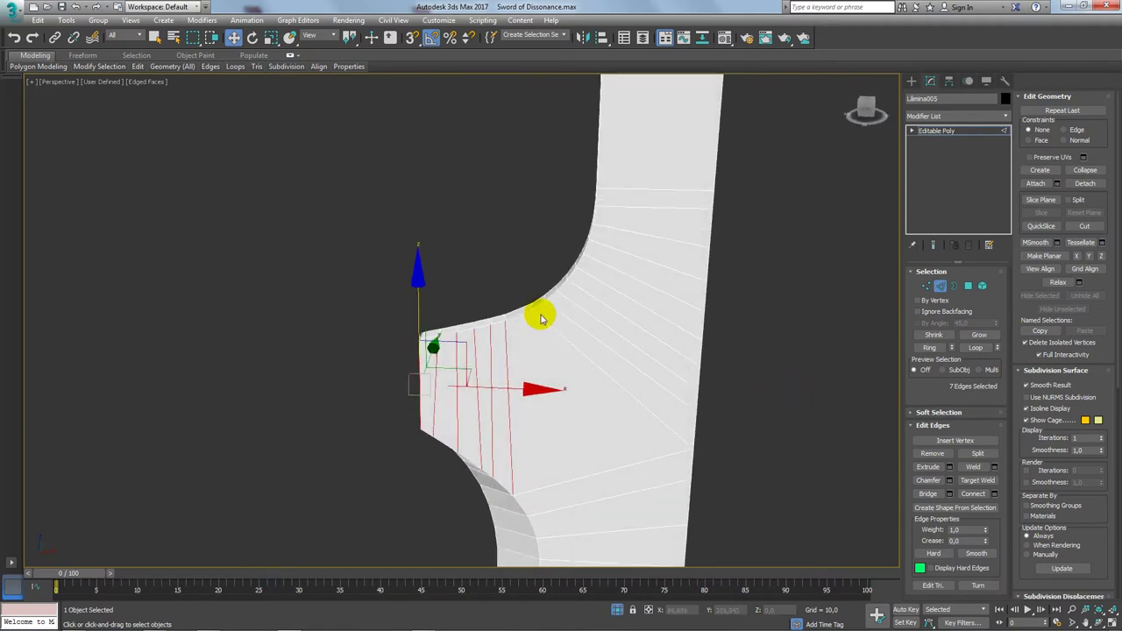
mouse_move(545, 465)
alt+middle_down()
mouse_move(550, 389)
mouse_move(533, 375)
alt+middle_up()
scroll(535, 375, up, 3)
middle_drag(626, 258, 593, 345)
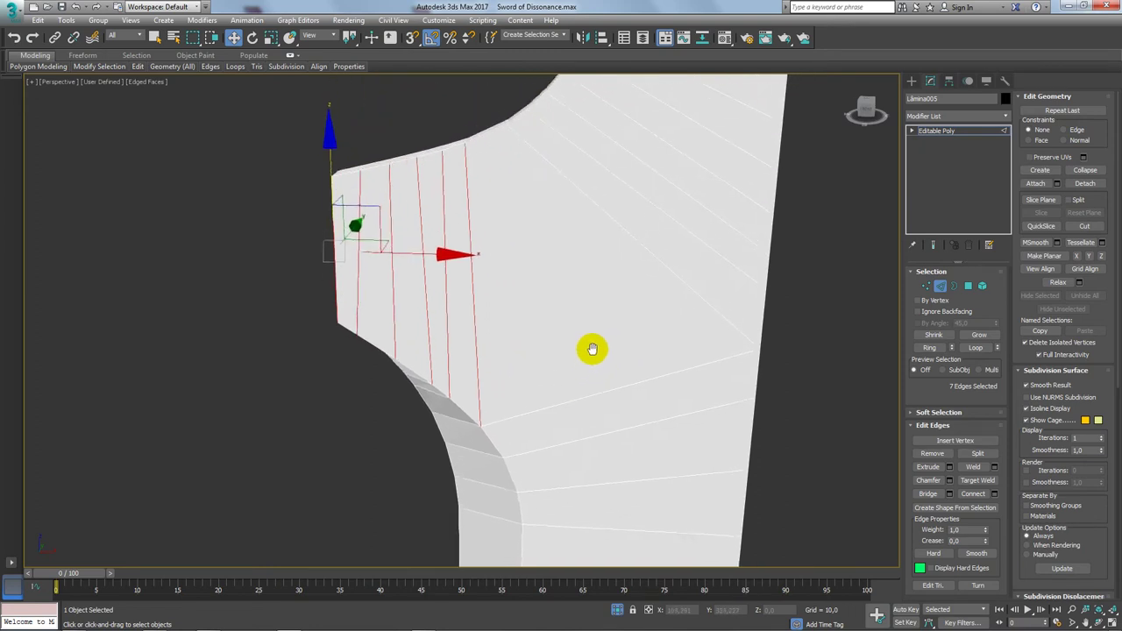
scroll(598, 349, down, 3)
mouse_move(687, 320)
alt+middle_down()
mouse_move(633, 321)
mouse_move(704, 336)
mouse_move(694, 350)
mouse_move(694, 332)
alt+middle_up()
scroll(626, 318, up, 2)
scroll(625, 319, up, 3)
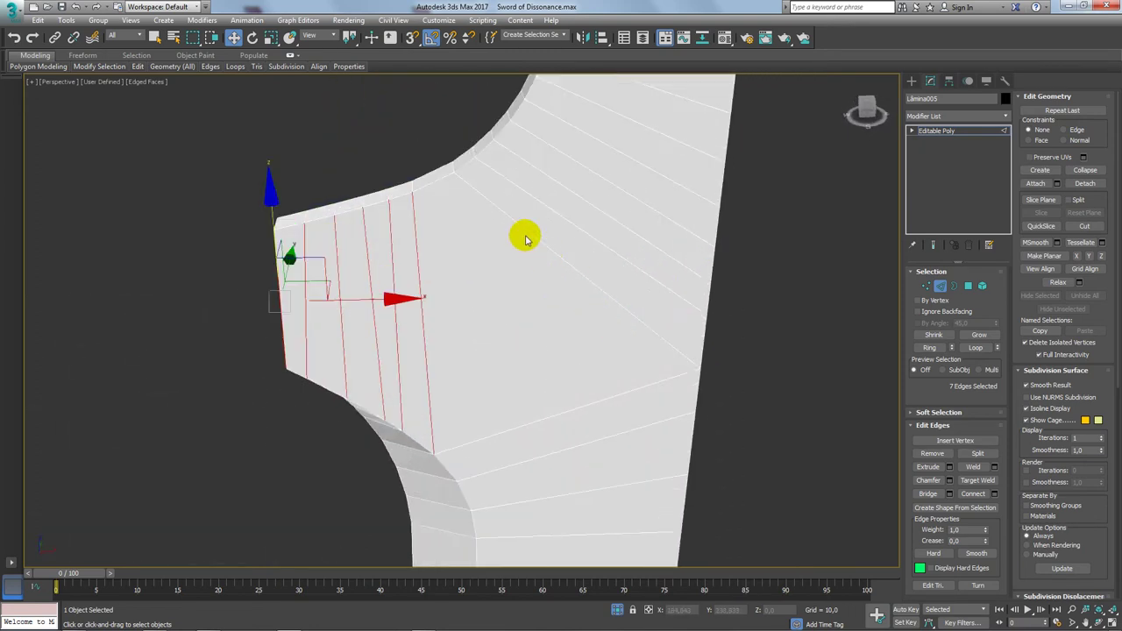
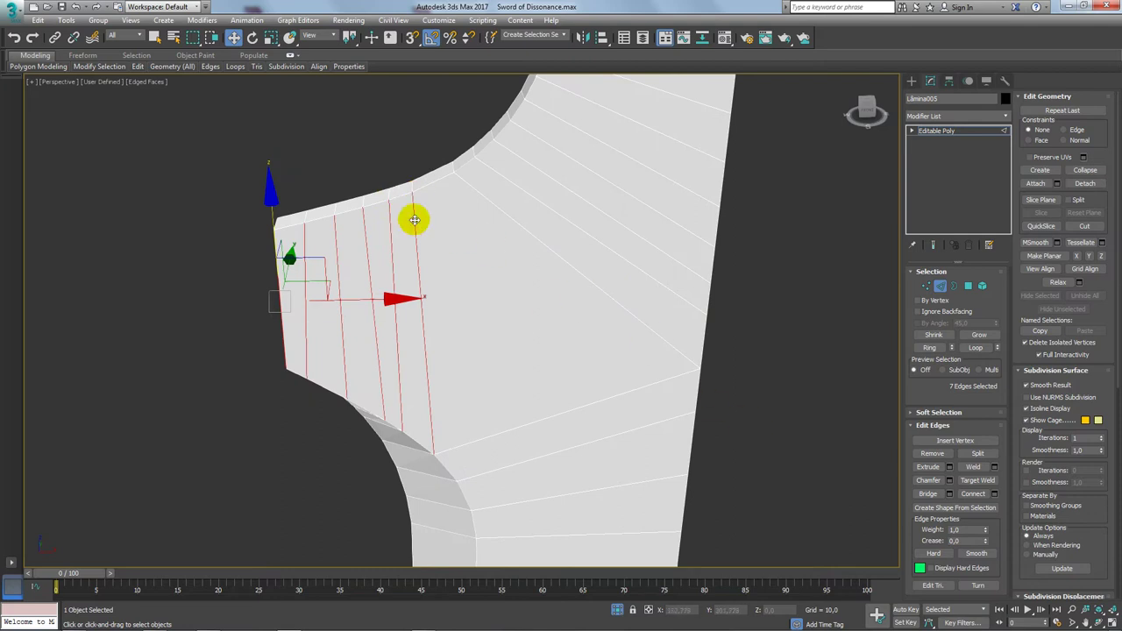
Try connecting the seven guard edges, undo it, and reselect one edge on the blade's side
mouse_move(799, 281)
alt+middle_down()
mouse_move(476, 306)
mouse_move(215, 291)
alt+middle_up()
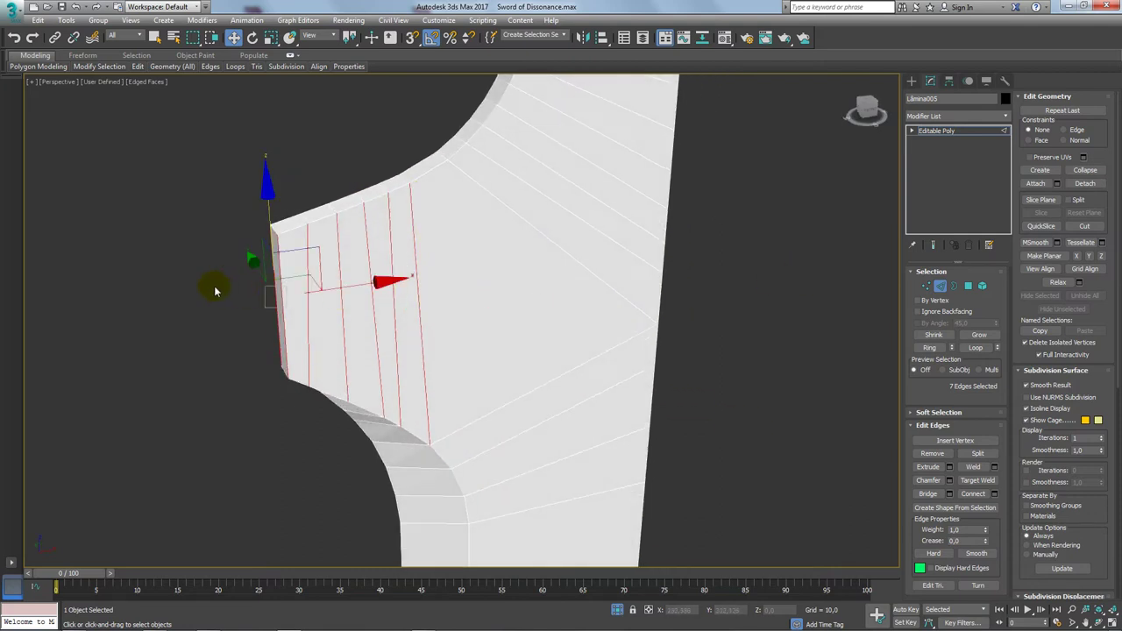
click(978, 491)
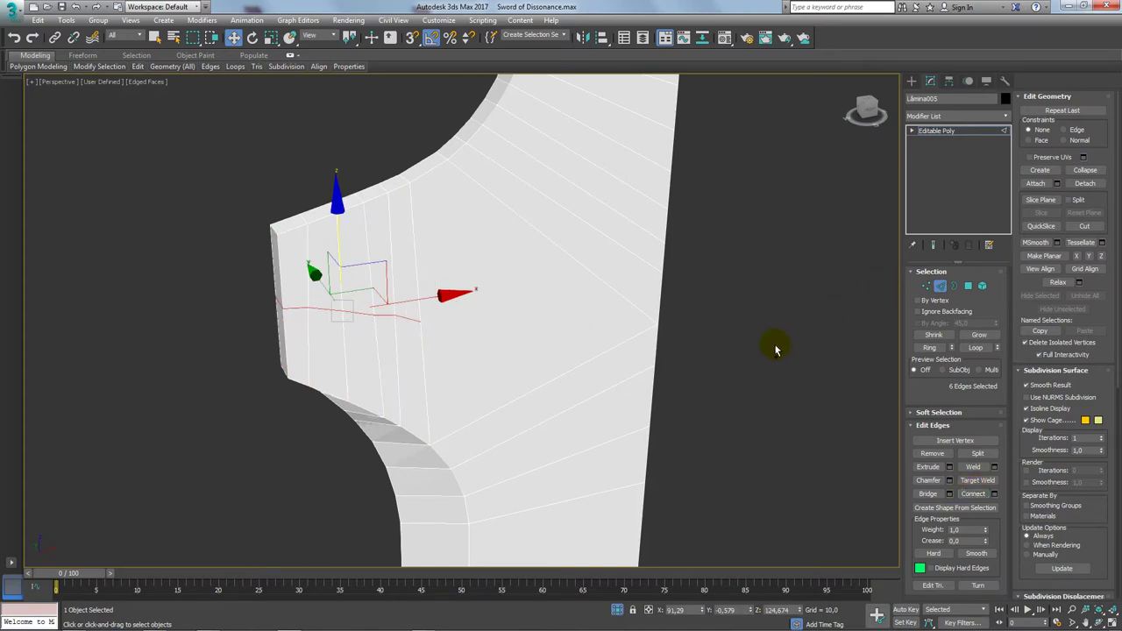
key(ctrl+z)
mouse_move(751, 318)
alt+middle_down()
mouse_move(708, 265)
mouse_move(731, 286)
mouse_move(634, 290)
mouse_move(584, 272)
mouse_move(642, 290)
alt+middle_up()
mouse_move(637, 287)
alt+middle_down()
mouse_move(608, 304)
mouse_move(628, 211)
alt+middle_up()
click(941, 142)
mouse_move(623, 128)
ctrl+alt+middle_down()
mouse_move(563, 290)
mouse_move(638, 318)
ctrl+alt+middle_up()
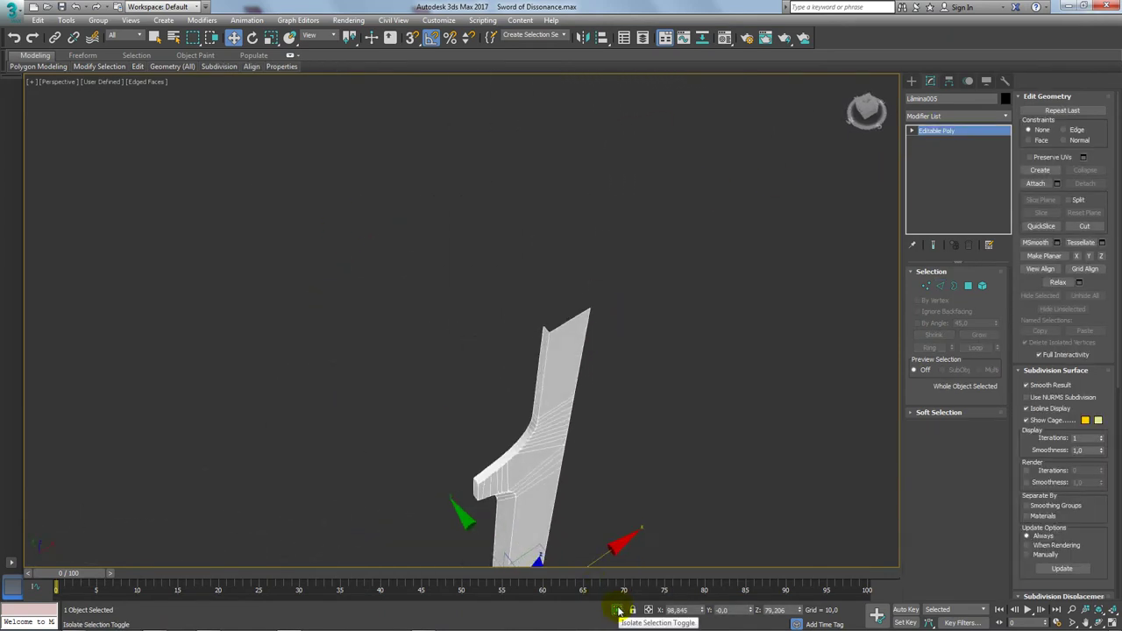
mouse_move(689, 381)
alt+middle_down()
mouse_move(622, 371)
mouse_move(622, 239)
mouse_move(622, 280)
mouse_move(634, 261)
alt+middle_up()
click(942, 287)
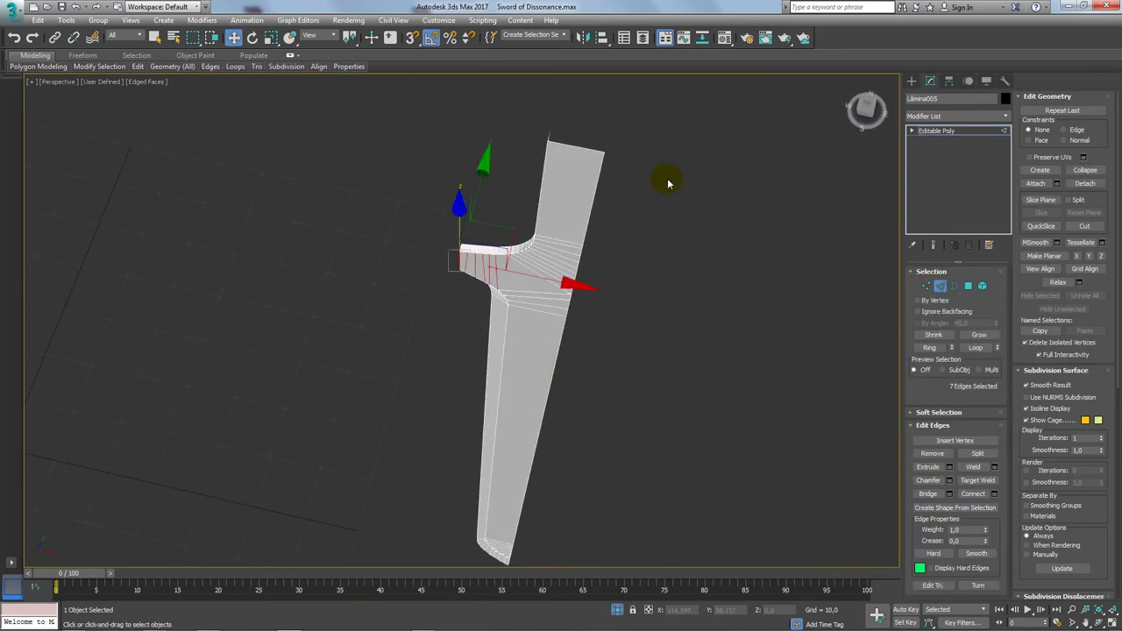
click(592, 202)
Add a Symmetry modifier, copy it, and collapse the blade to Editable Poly
click(1006, 116)
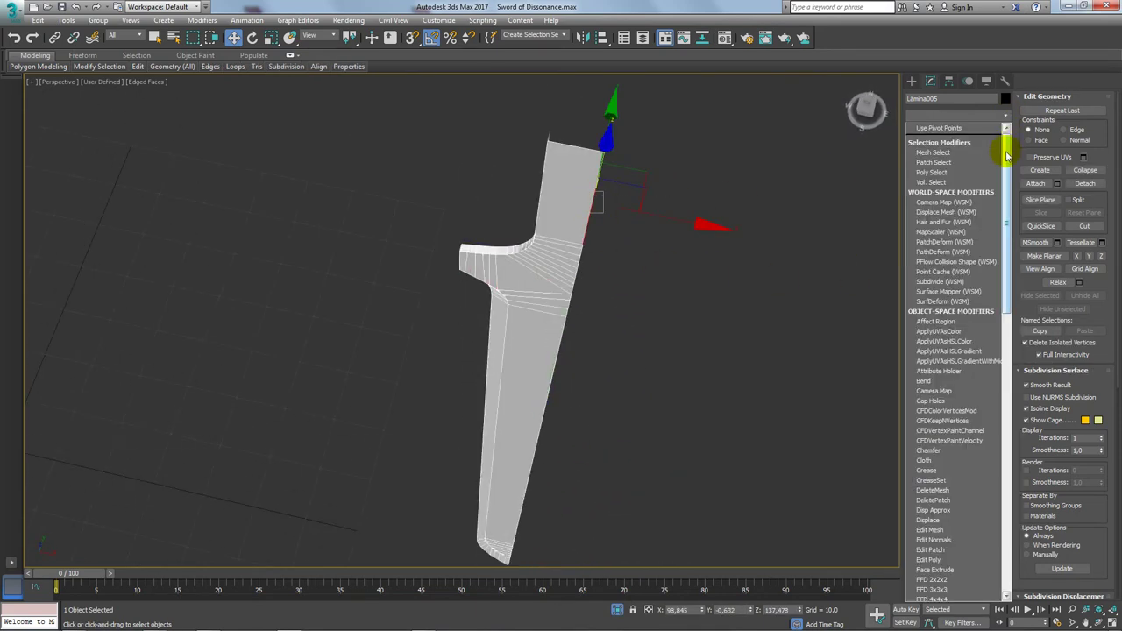
scroll(989, 526, down, 5)
click(943, 406)
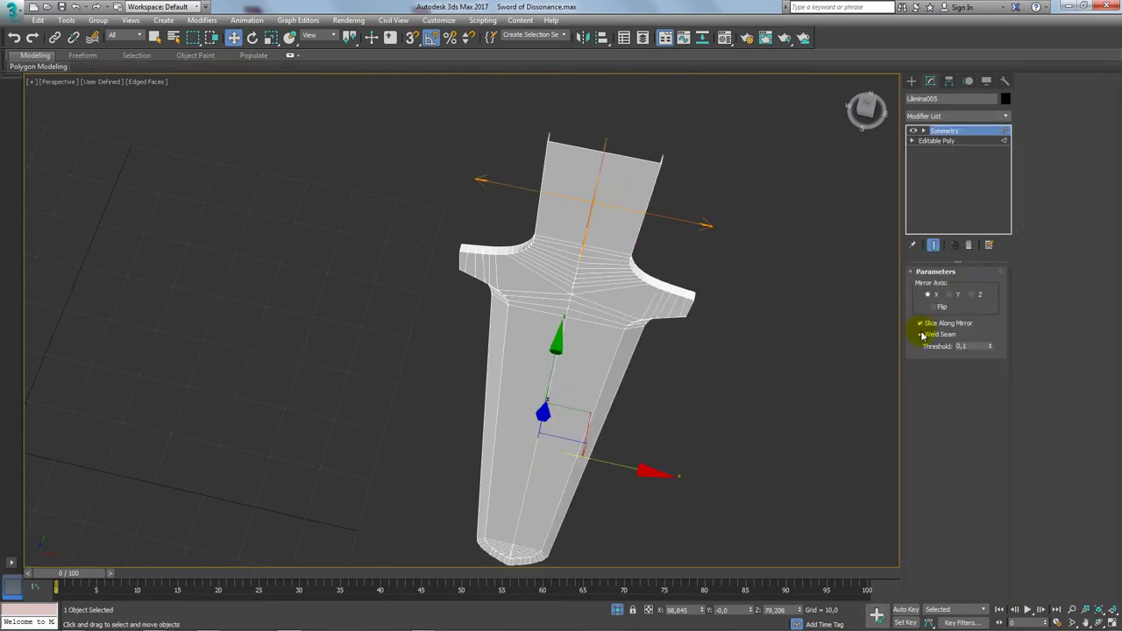
right_click(946, 140)
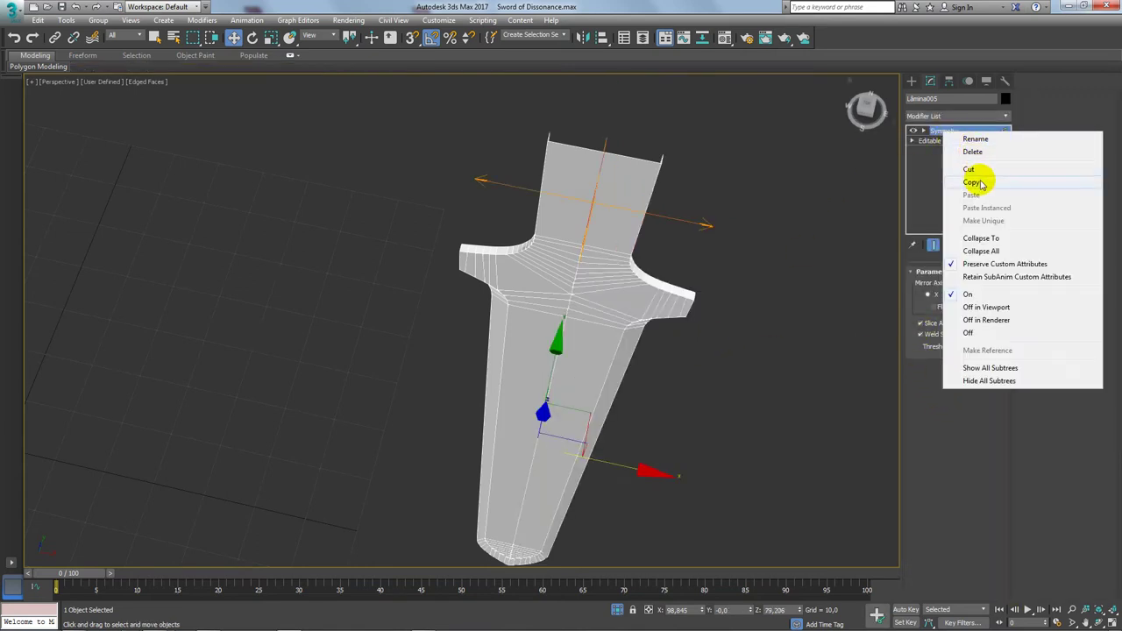
click(980, 177)
right_click(604, 209)
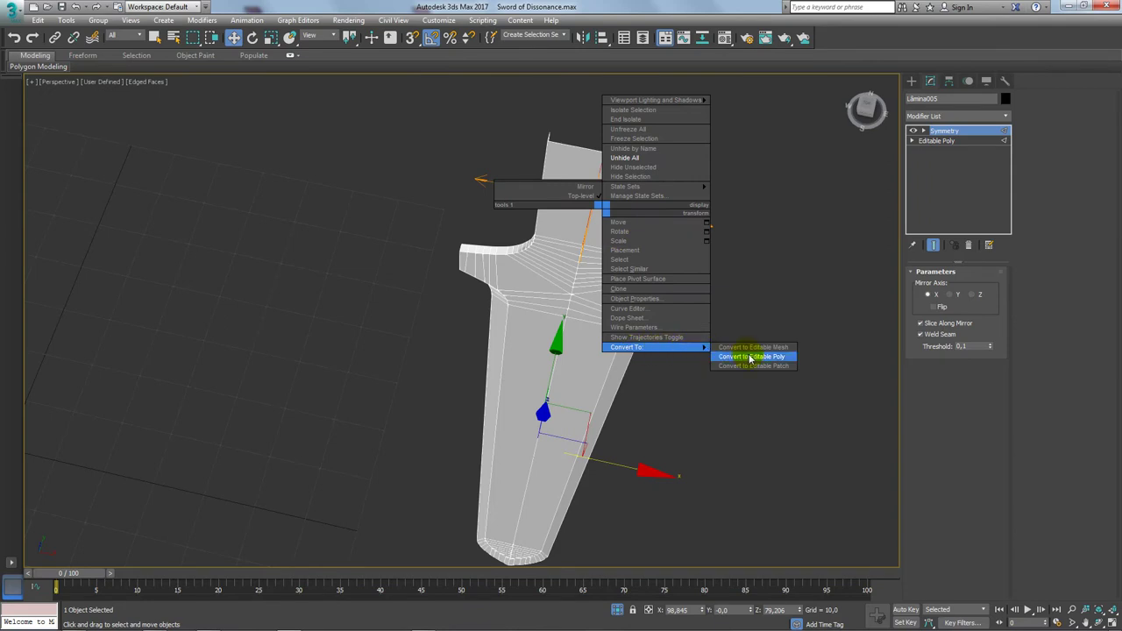
click(752, 356)
Paste the copied Symmetry modifier and try the Y and Z mirror axes with Flip on
click(941, 286)
alt+middle_drag(671, 170, 606, 201)
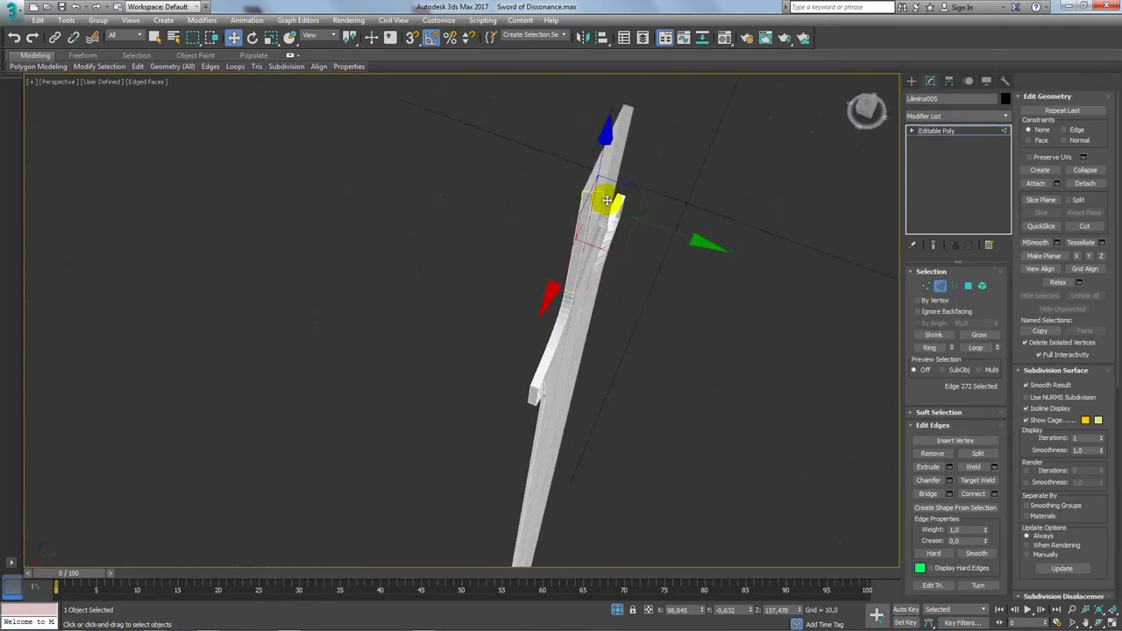
ctrl+click(589, 204)
right_click(940, 132)
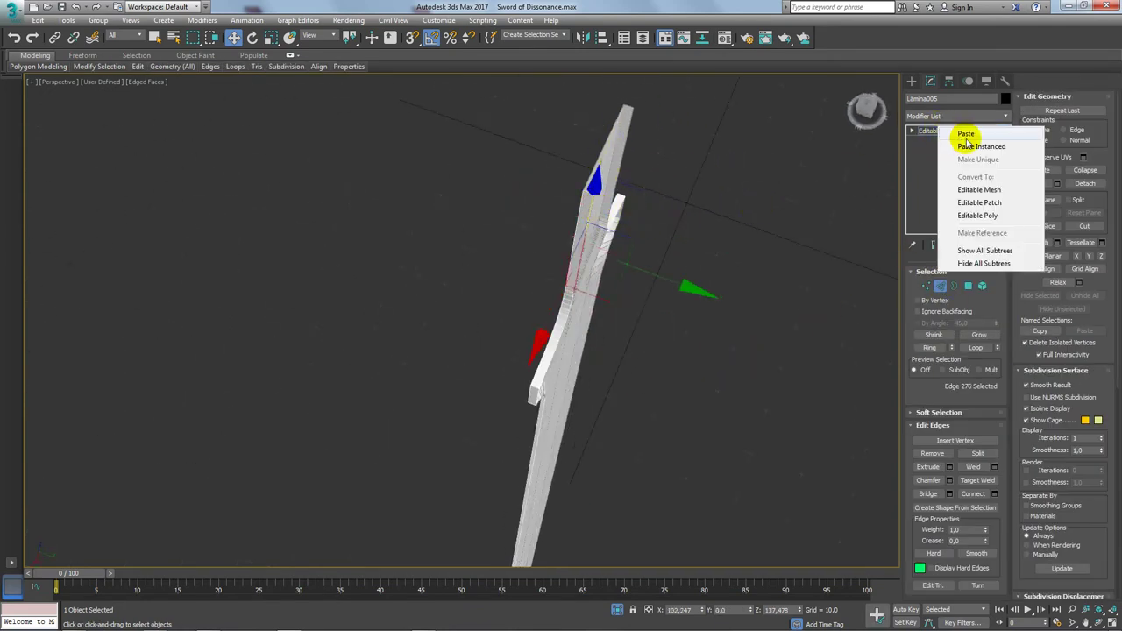
click(966, 135)
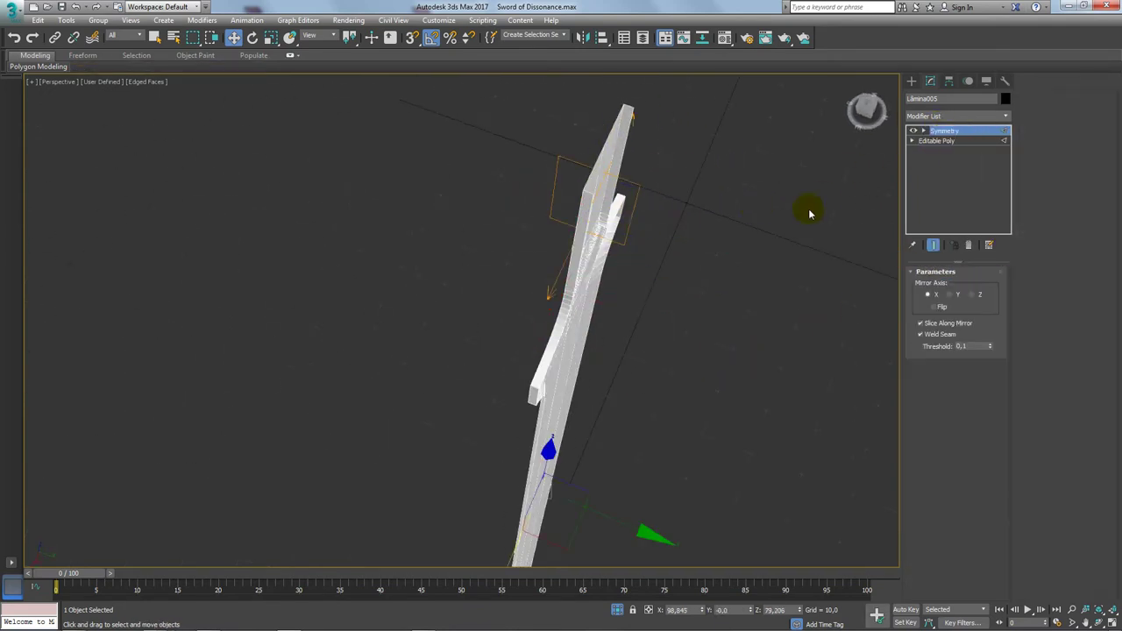
click(951, 295)
click(971, 297)
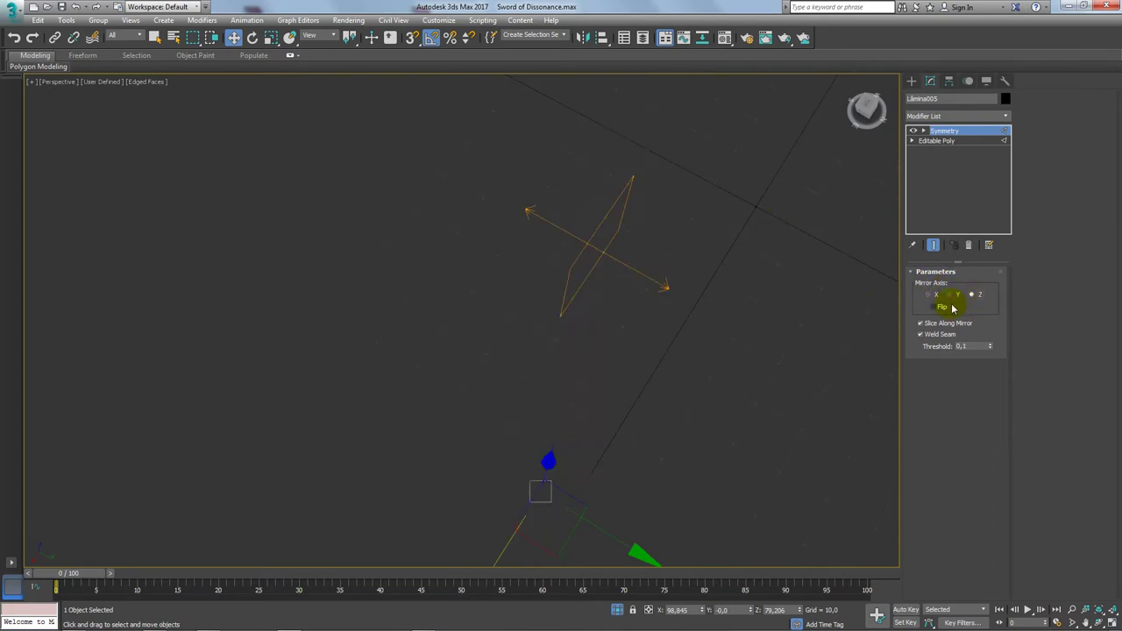
click(942, 307)
Toggle Flip repeatedly to compare the mirrored results, then delete the Symmetry modifier
mouse_move(719, 321)
alt+middle_down()
mouse_move(911, 320)
mouse_move(791, 295)
mouse_move(850, 304)
alt+middle_up()
click(934, 308)
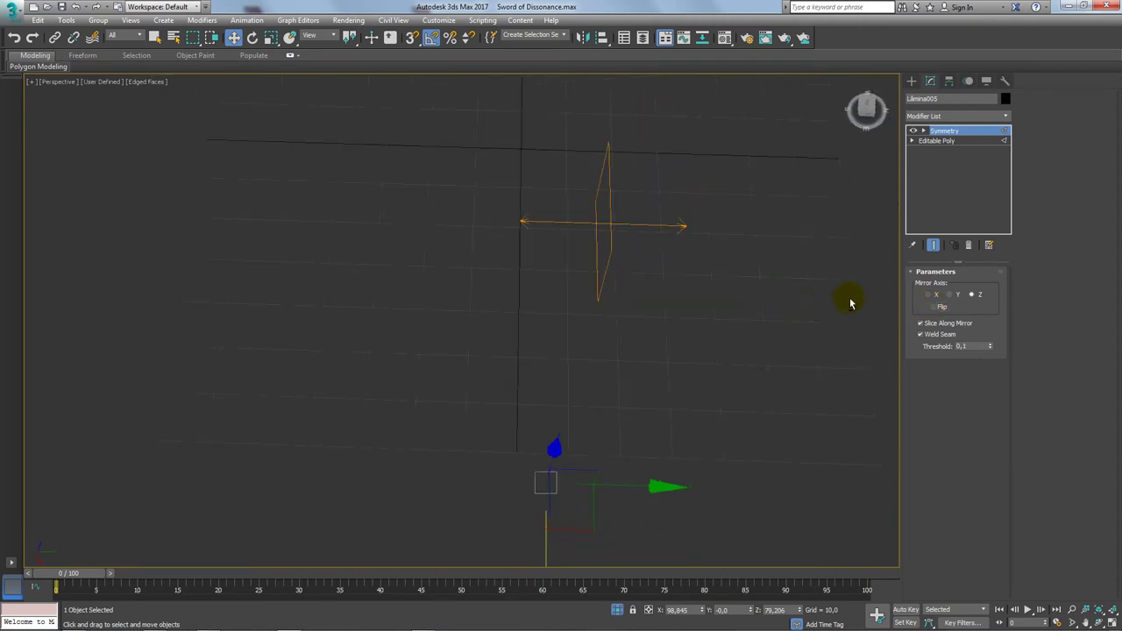
click(938, 307)
click(939, 306)
click(939, 306)
click(939, 306)
click(967, 247)
mouse_move(806, 275)
alt+middle_down()
mouse_move(746, 258)
mouse_move(809, 280)
mouse_move(733, 240)
mouse_move(763, 285)
alt+middle_up()
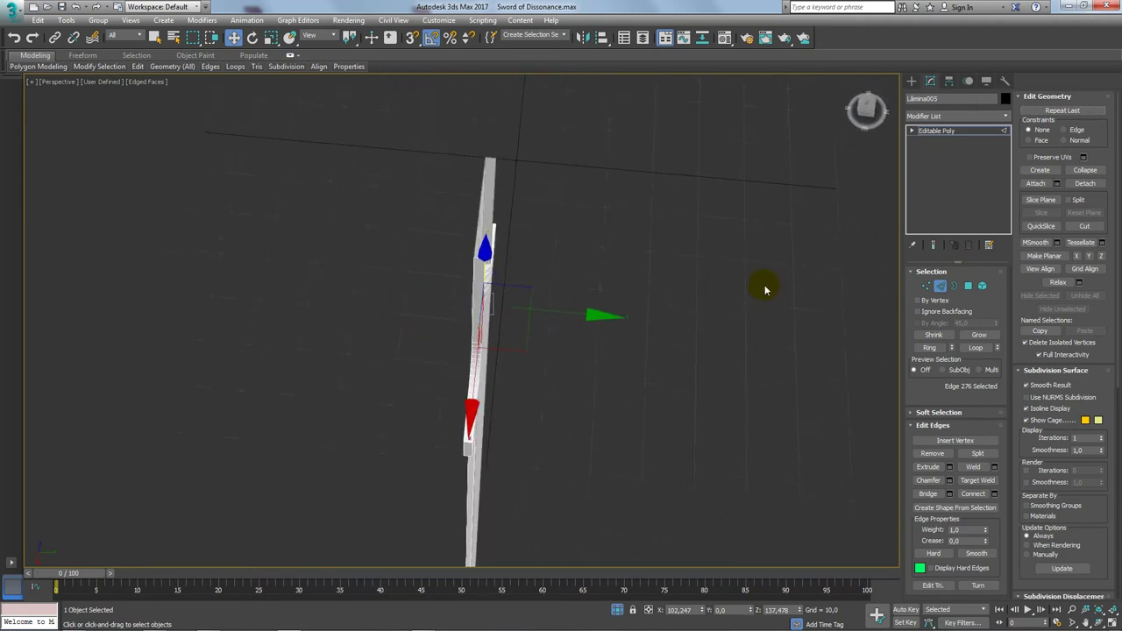
Add Symmetry via the 'symm' action search, set Mirror Axis to Z, and convert to Editable Poly
key(x)
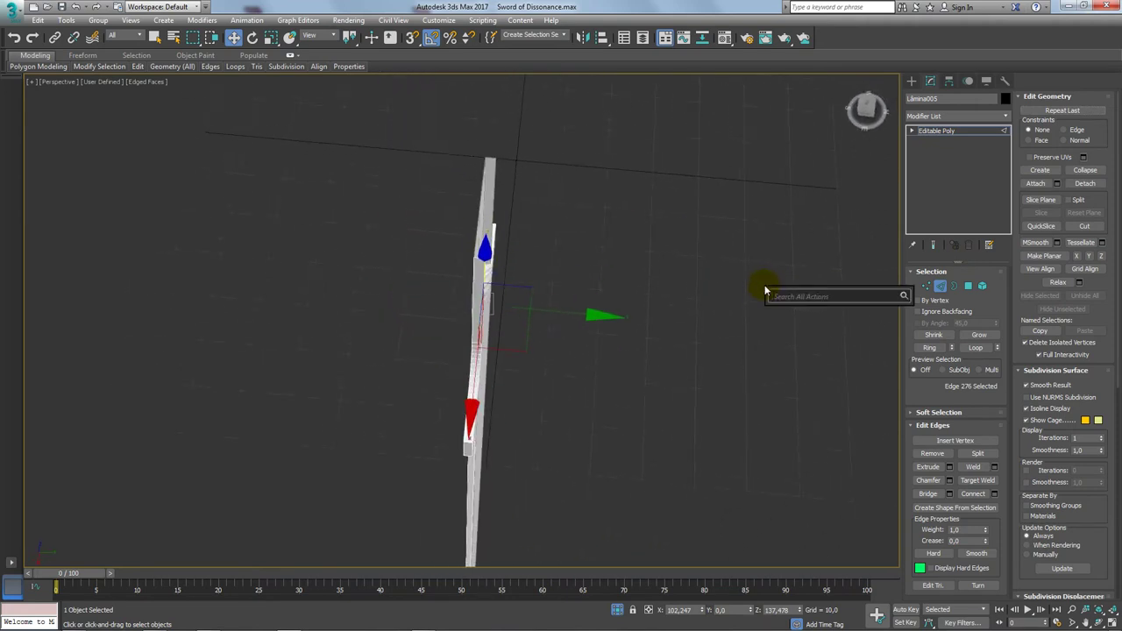
text(symm)
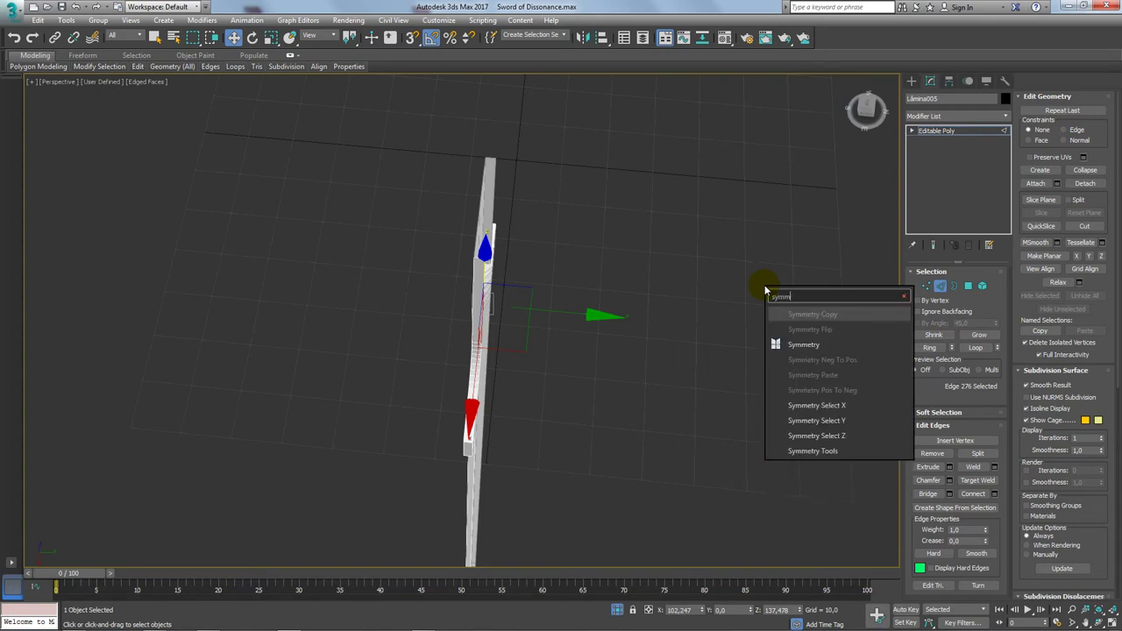
key(Return)
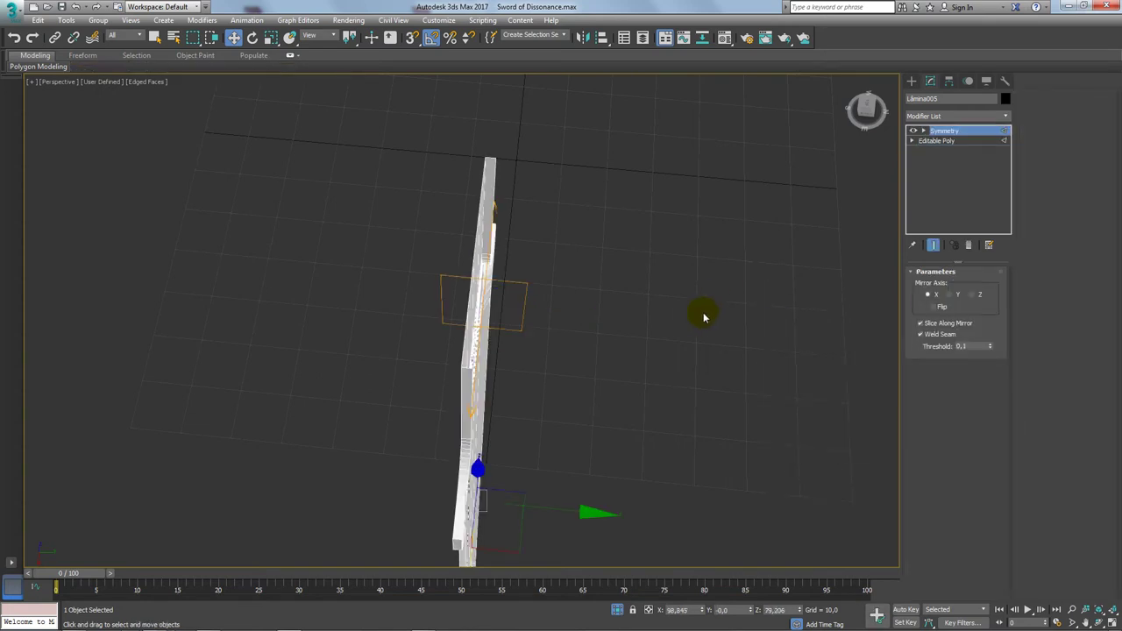
alt+middle_drag(703, 317, 887, 293)
click(949, 296)
click(968, 294)
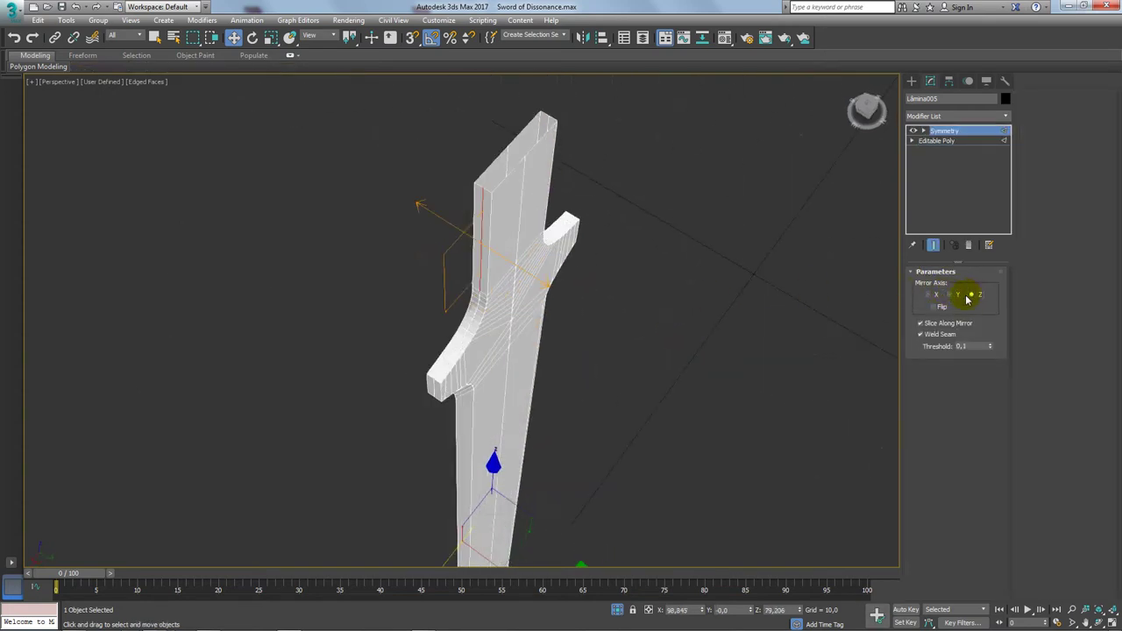
alt+middle_drag(579, 333, 686, 320)
scroll(641, 271, down, 5)
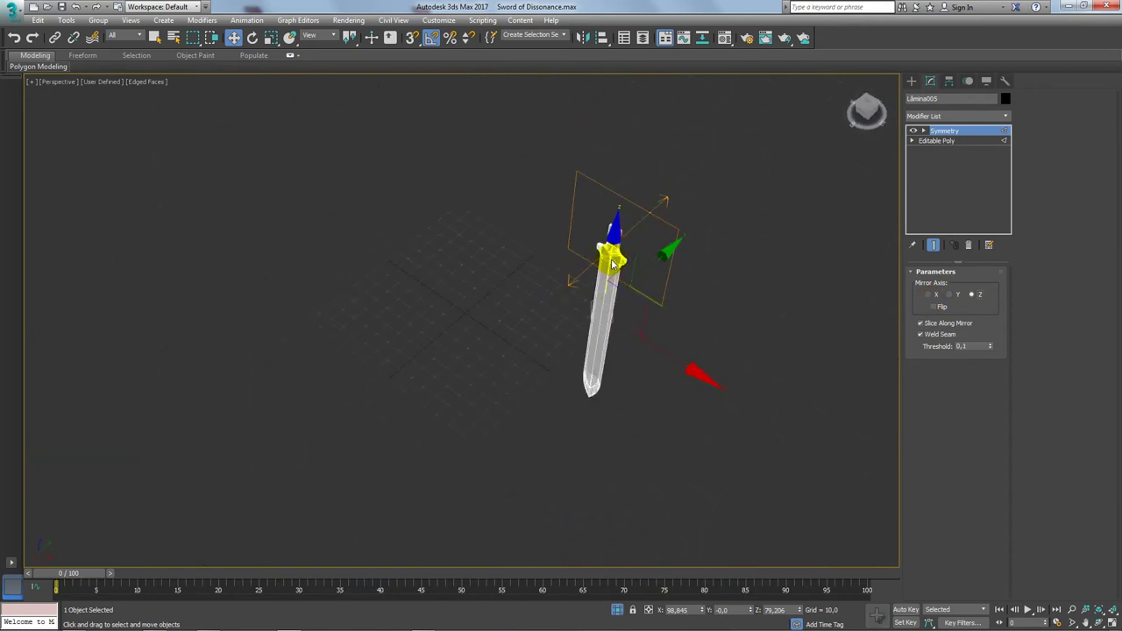
right_click(607, 254)
mouse_move(630, 408)
click(741, 403)
Convert the mirrored blade to Editable Poly once more
scroll(644, 295, up, 5)
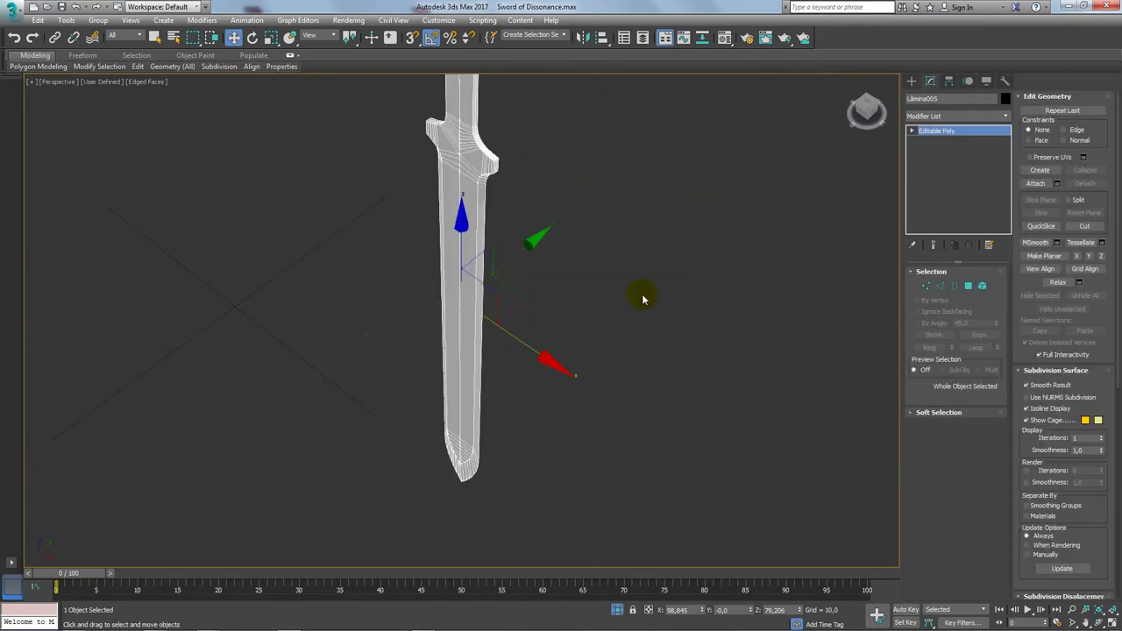
mouse_move(643, 295)
alt+middle_down()
mouse_move(268, 355)
mouse_move(462, 374)
mouse_move(470, 441)
mouse_move(520, 293)
mouse_move(619, 325)
mouse_move(621, 594)
alt+middle_up()
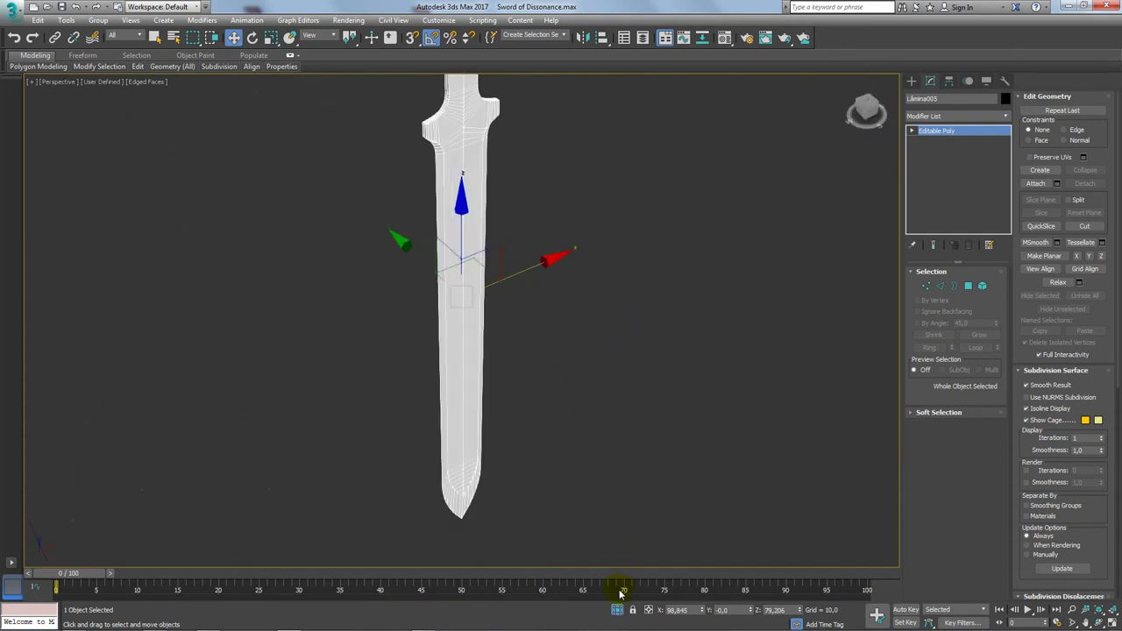
right_click(478, 214)
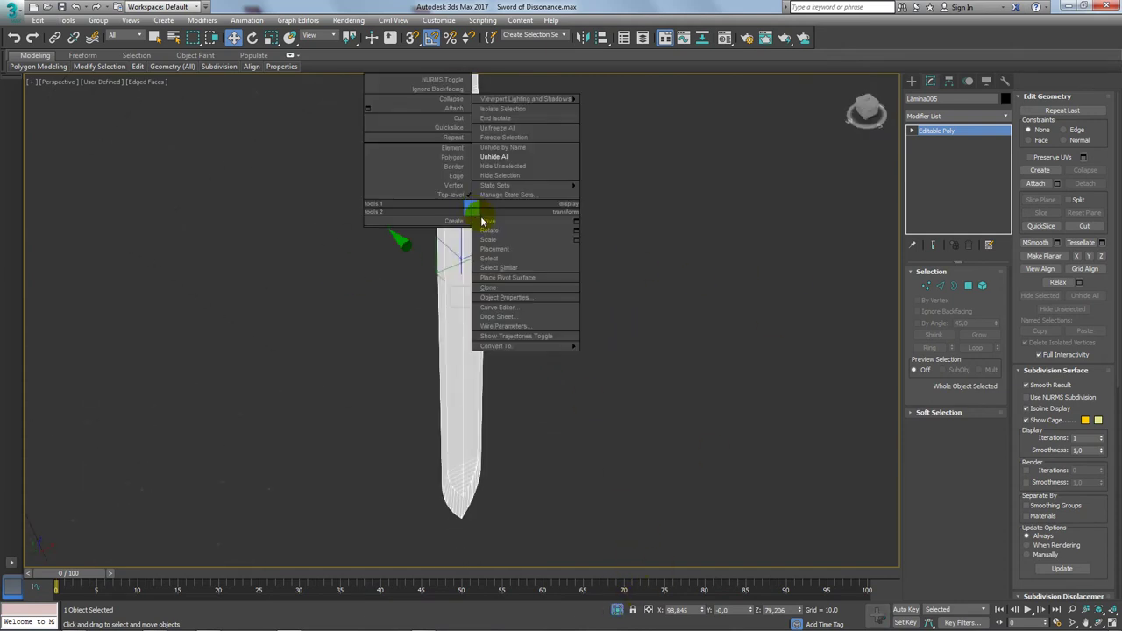
click(608, 356)
Align the white blade onto the purple sword using Alt+A and the Align Selection dialog
mouse_move(611, 616)
alt+middle_down()
mouse_move(643, 400)
mouse_move(573, 400)
mouse_move(481, 345)
mouse_move(561, 366)
alt+middle_up()
scroll(573, 400, down, 3)
key(alt+a)
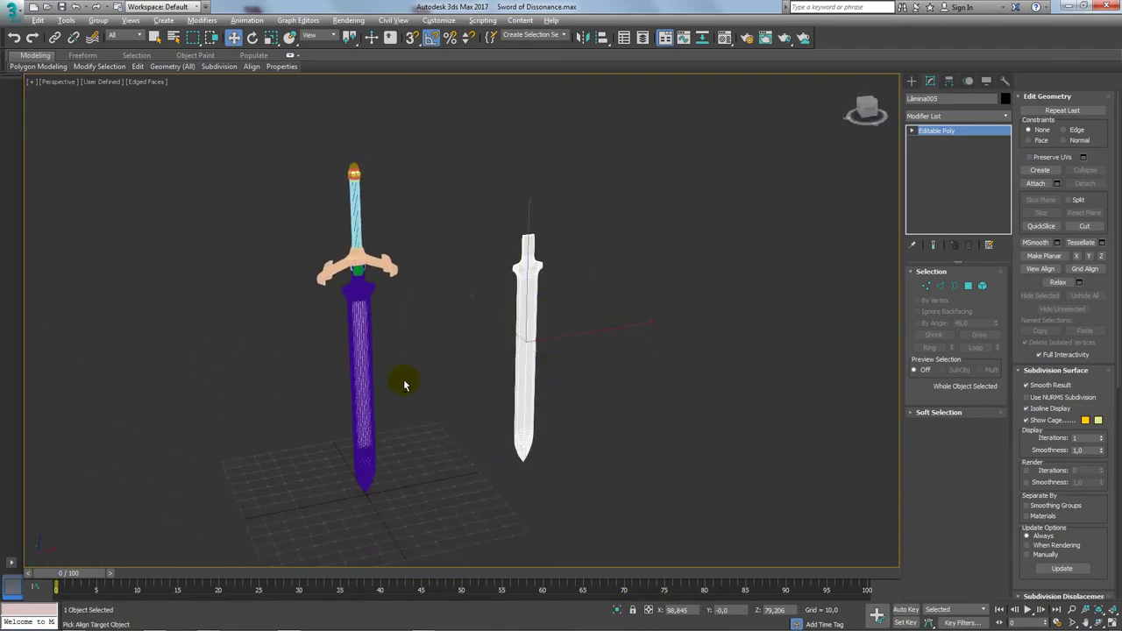
click(370, 366)
click(559, 416)
Zoom and orbit around the aligned blade to check its fit at the crossguard and gem
scroll(438, 325, up, 3)
scroll(468, 351, up, 1)
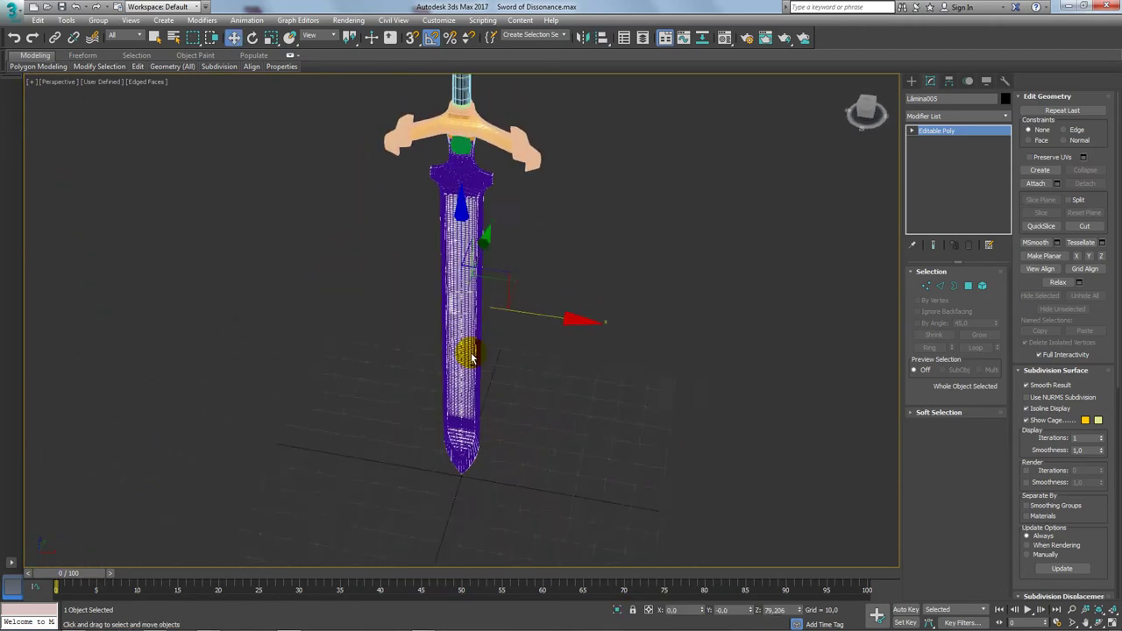
scroll(491, 338, up, 3)
scroll(524, 351, up, 3)
mouse_move(523, 351)
alt+middle_down()
mouse_move(350, 357)
mouse_move(424, 373)
mouse_move(514, 357)
mouse_move(486, 340)
mouse_move(681, 356)
mouse_move(671, 368)
mouse_move(517, 328)
mouse_move(571, 406)
mouse_move(492, 416)
mouse_move(382, 406)
mouse_move(575, 406)
mouse_move(563, 386)
mouse_move(593, 453)
mouse_move(604, 523)
mouse_move(581, 288)
mouse_move(558, 278)
alt+middle_up()
scroll(577, 350, down, 5)
scroll(544, 275, up, 2)
scroll(555, 278, up, 3)
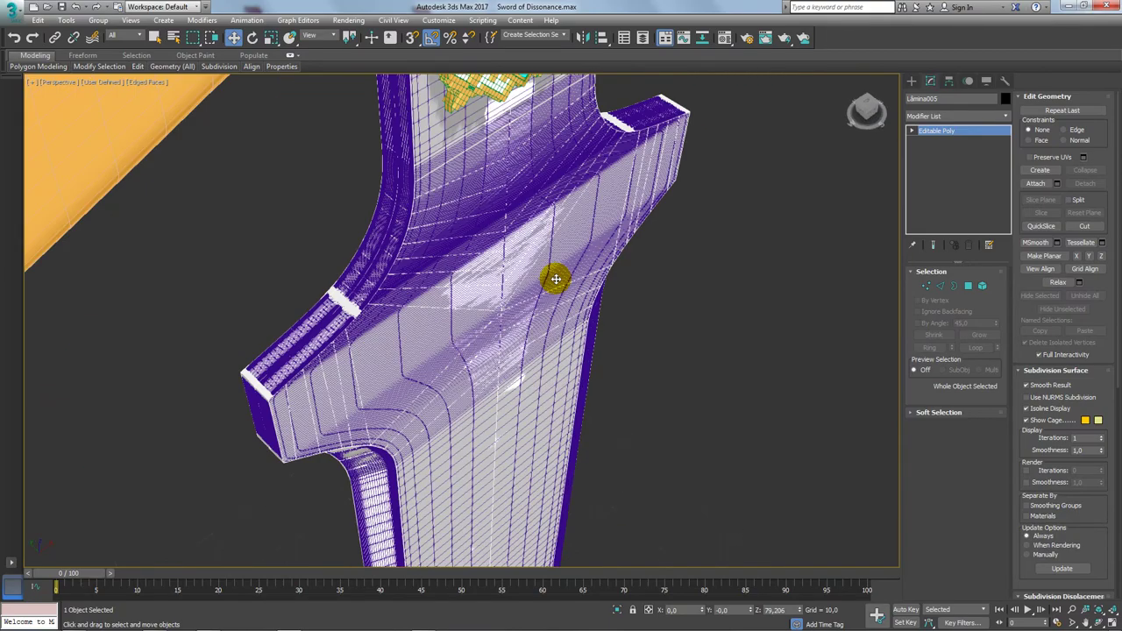
scroll(556, 287, up, 2)
scroll(560, 292, down, 3)
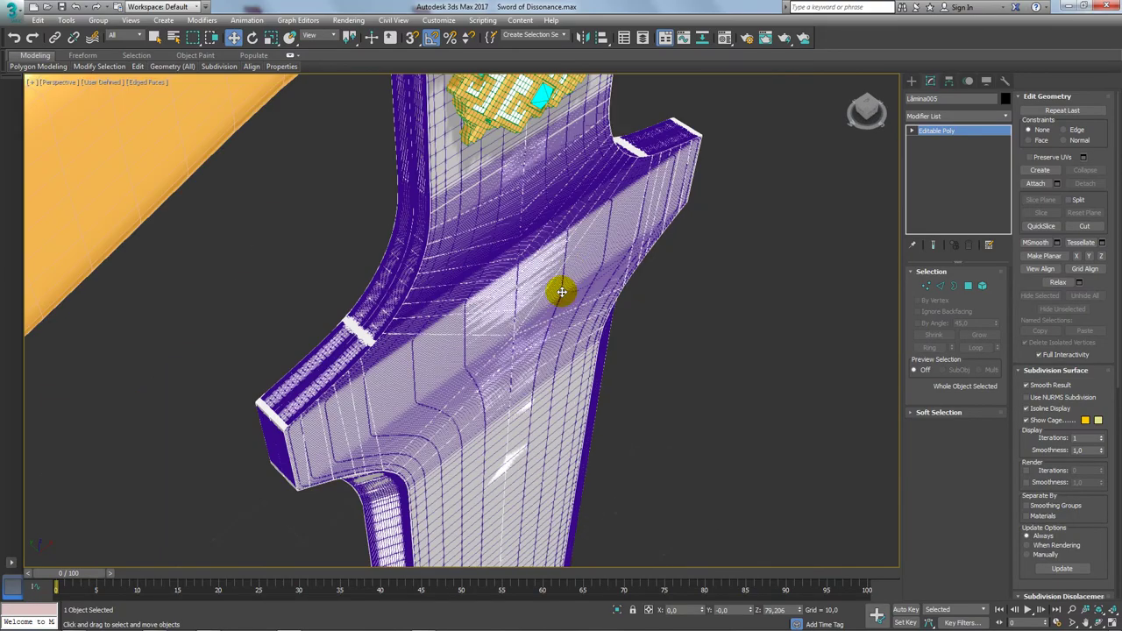
alt+middle_drag(599, 219, 570, 276)
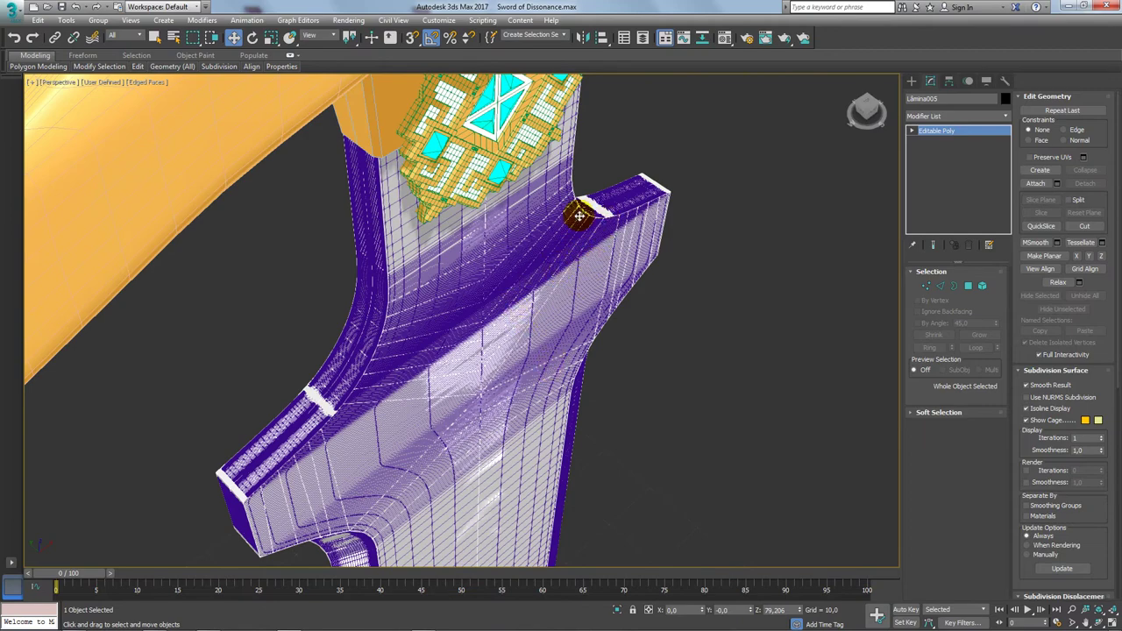
scroll(580, 225, down, 2)
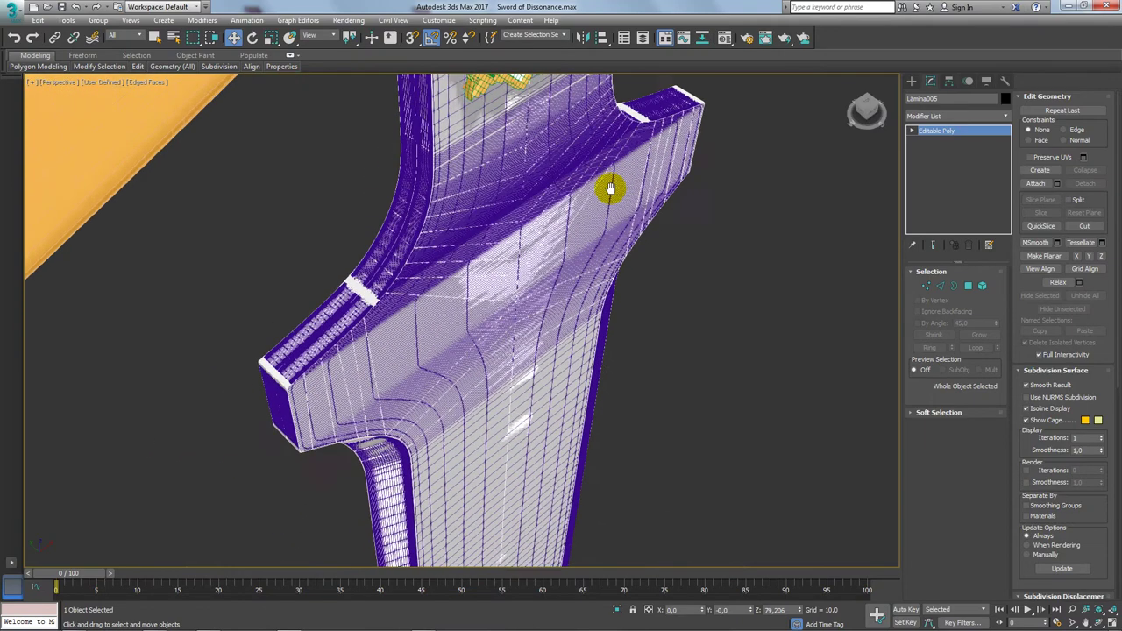
scroll(609, 187, down, 3)
scroll(616, 327, up, 1)
scroll(596, 327, down, 1)
Add a Push modifier to the blade with a Push Value of 0,04
scroll(578, 304, up, 3)
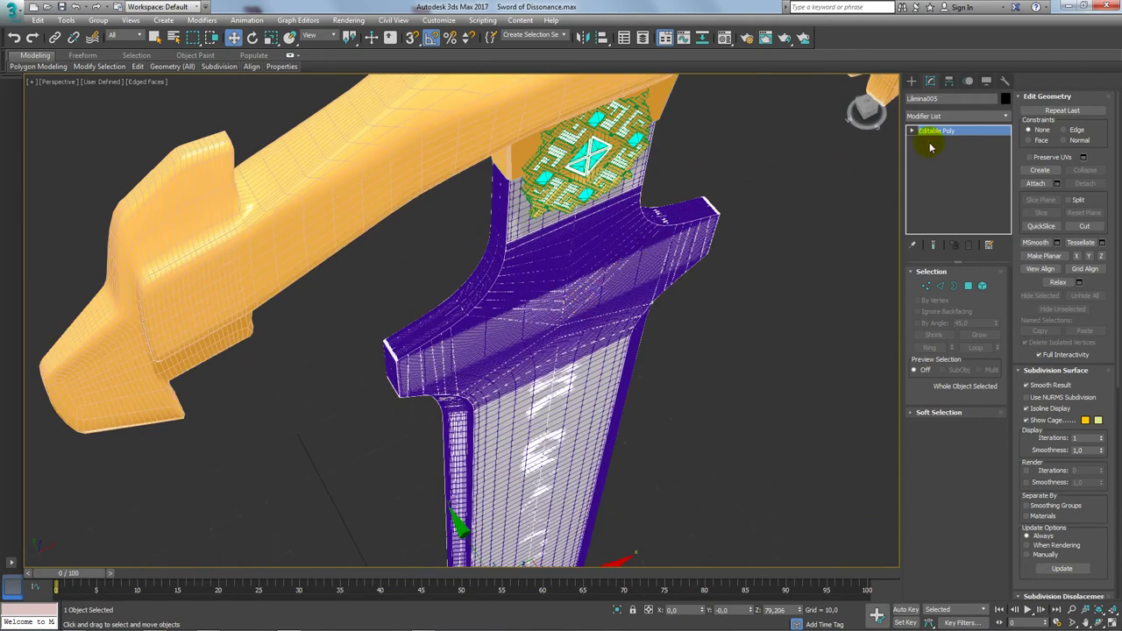
click(1008, 117)
drag(1008, 175, 1017, 491)
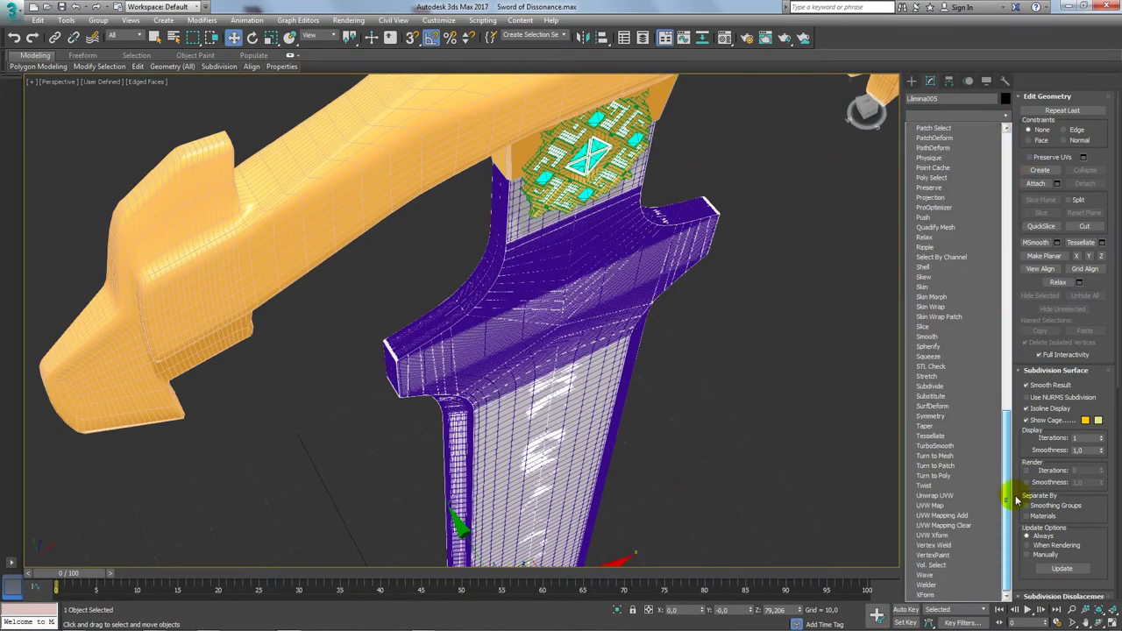
click(927, 218)
drag(996, 289, 998, 286)
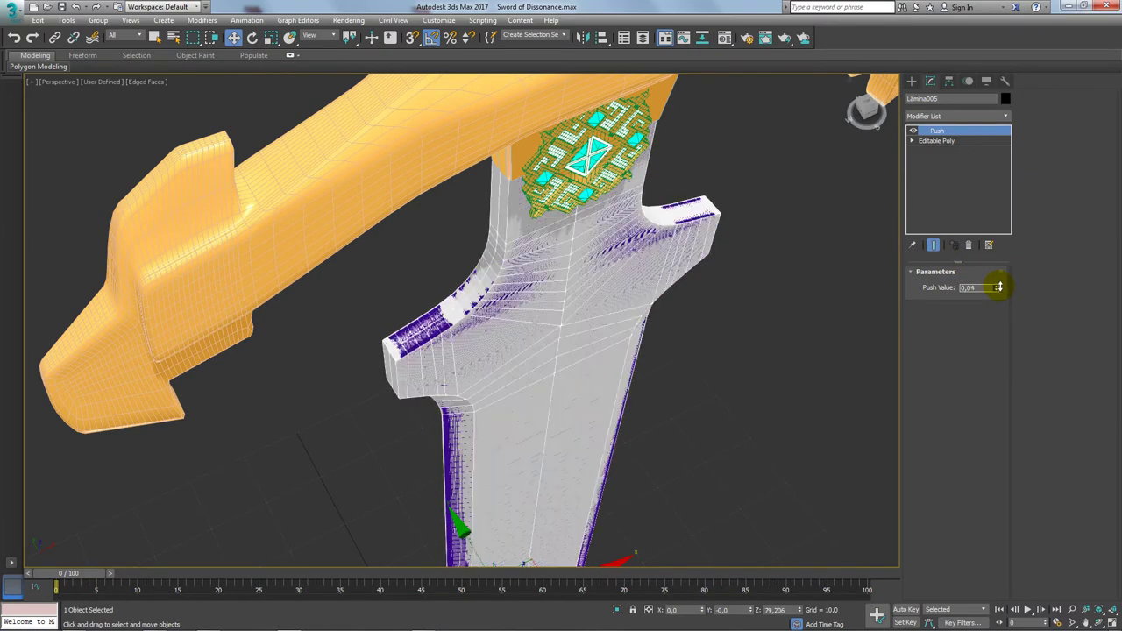
Collapse the pushed blade into a single Editable Poly
scroll(752, 376, down, 5)
scroll(661, 335, down, 5)
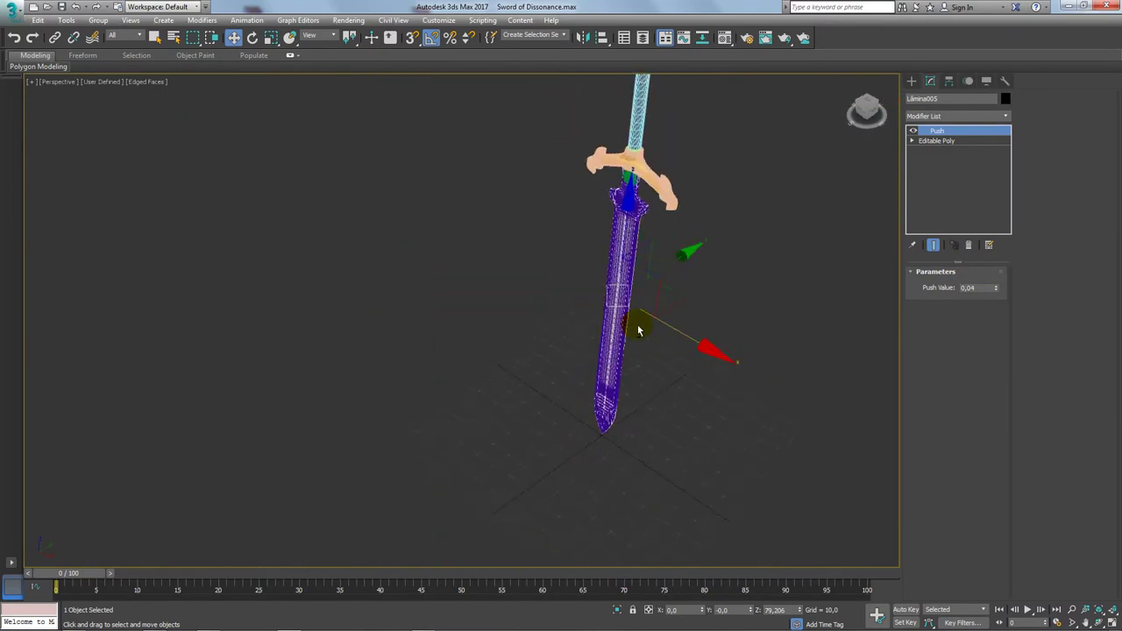
scroll(647, 263, up, 2)
scroll(648, 263, up, 5)
scroll(581, 260, down, 3)
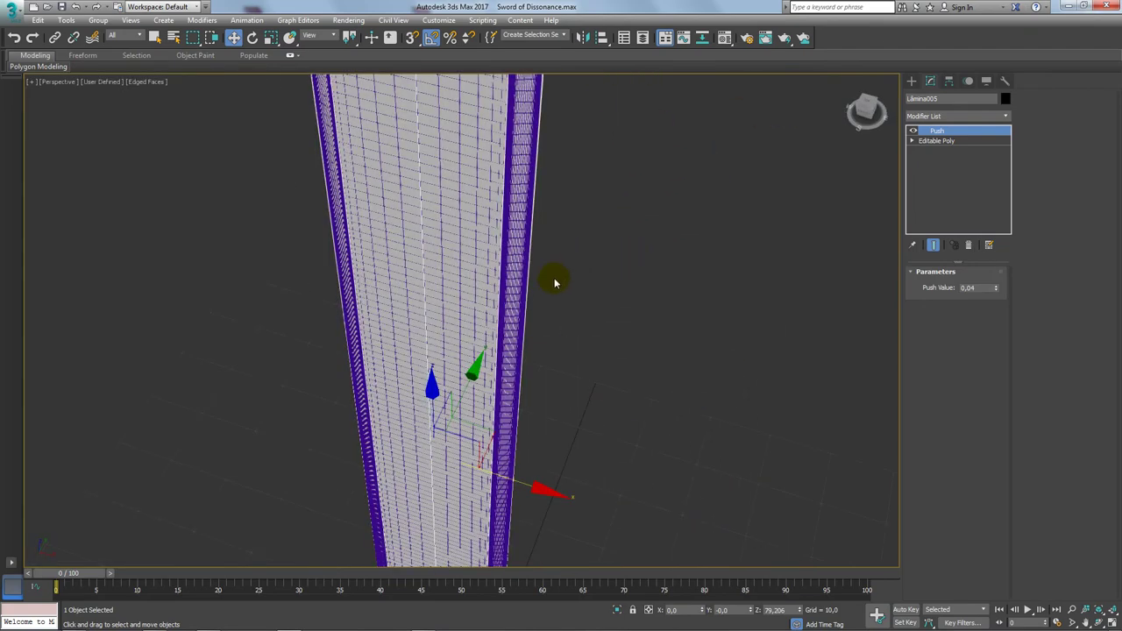
scroll(555, 280, down, 2)
right_click(541, 320)
mouse_move(578, 449)
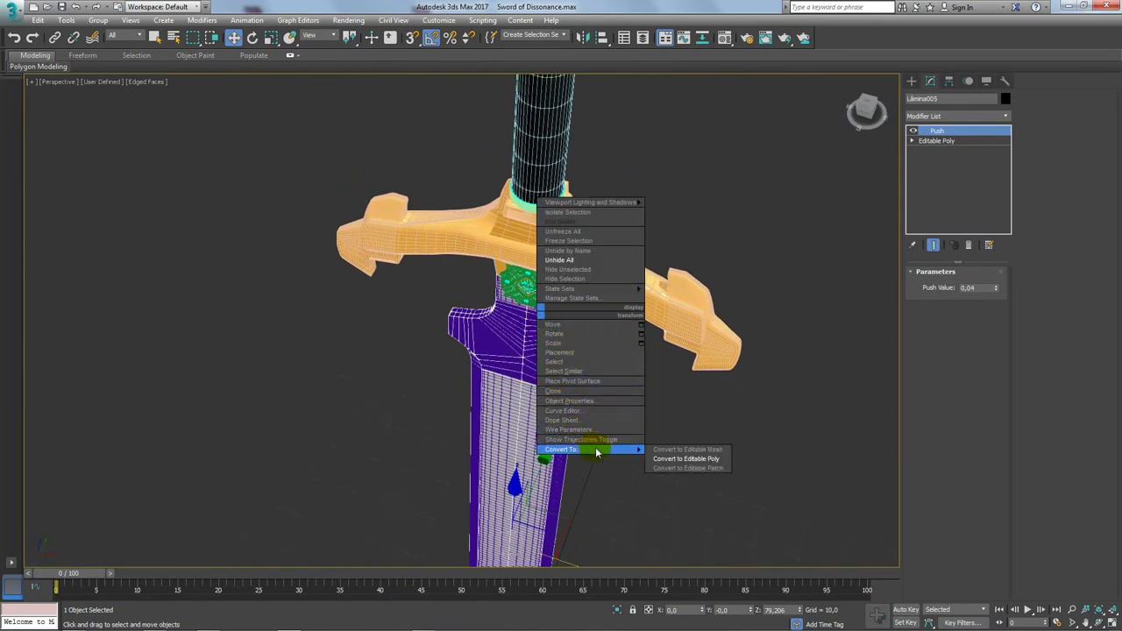
click(668, 458)
Orbit and zoom in to inspect the converted blade's tip
mouse_move(668, 458)
alt+middle_down()
mouse_move(629, 318)
mouse_move(619, 380)
mouse_move(573, 395)
alt+middle_up()
scroll(649, 351, up, 3)
scroll(573, 351, up, 3)
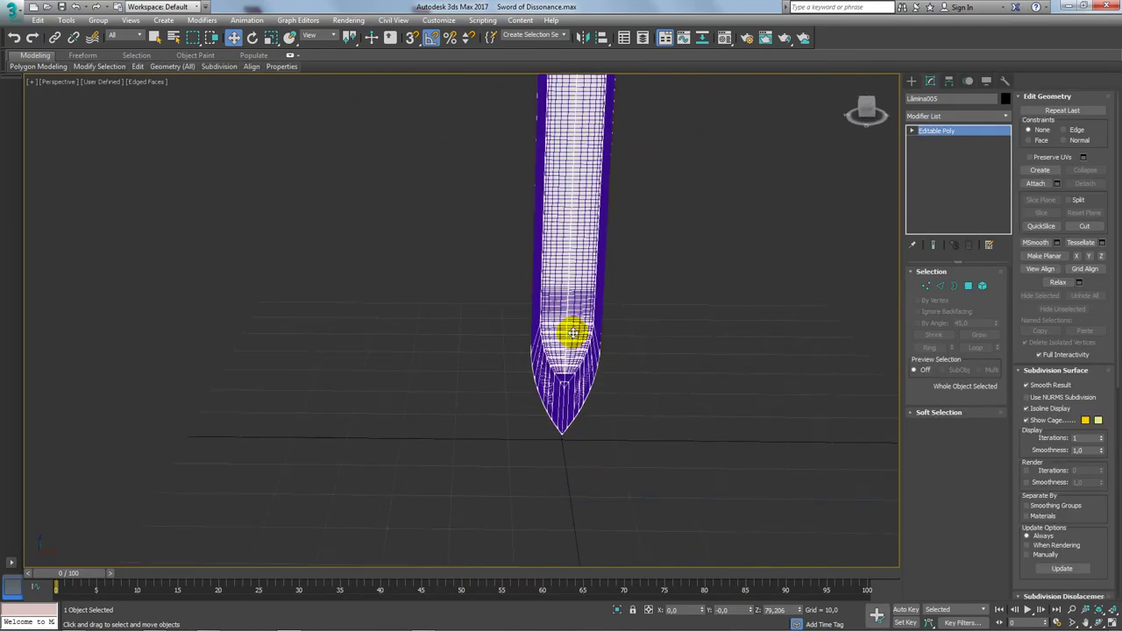
scroll(573, 328, up, 2)
alt+middle_drag(531, 313, 566, 316)
scroll(534, 318, down, 2)
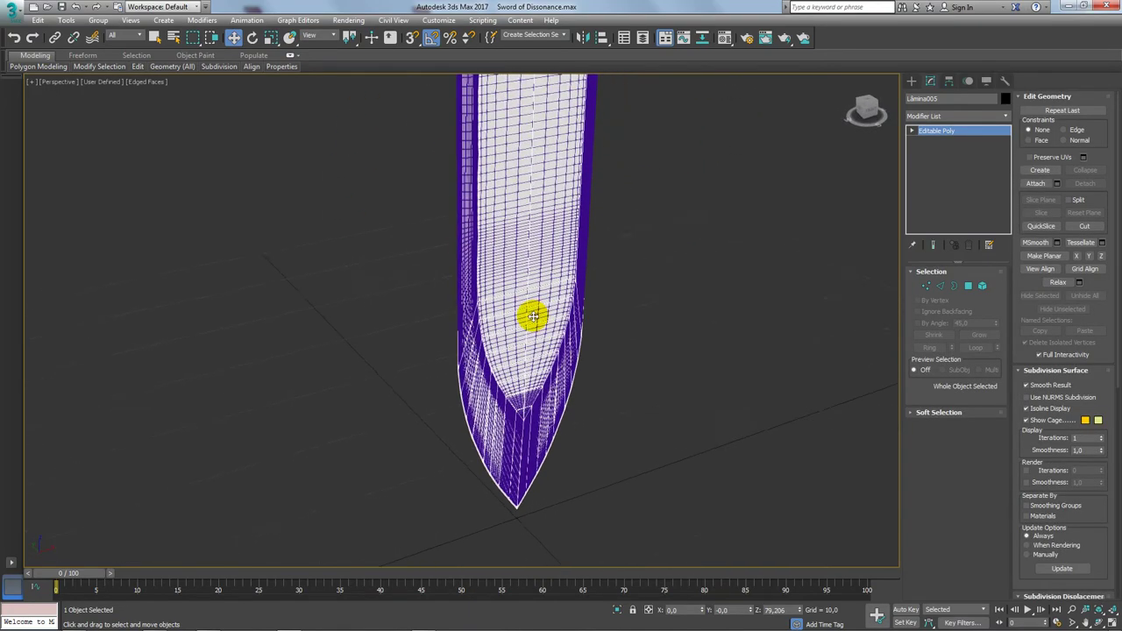
scroll(546, 245, down, 4)
Orbit out over the whole sword and pan down to the blade–crossguard junction
mouse_move(546, 245)
middle_down()
mouse_move(551, 227)
mouse_move(556, 245)
mouse_move(651, 245)
middle_up()
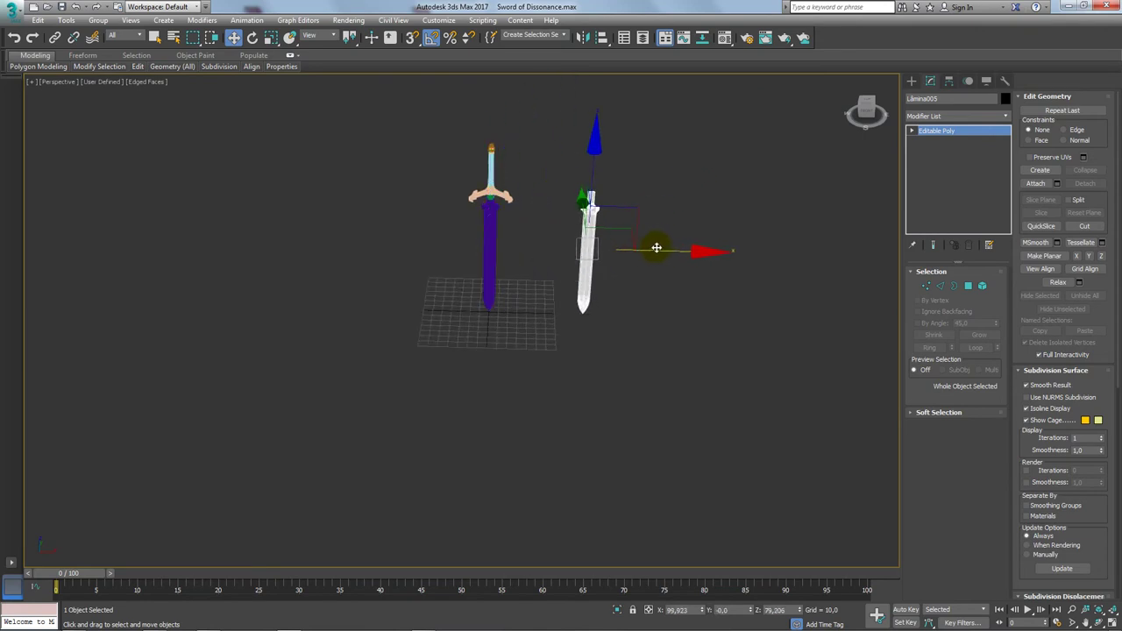
scroll(493, 431, up, 5)
alt+middle_drag(494, 430, 526, 382)
scroll(526, 382, up, 4)
scroll(574, 416, down, 3)
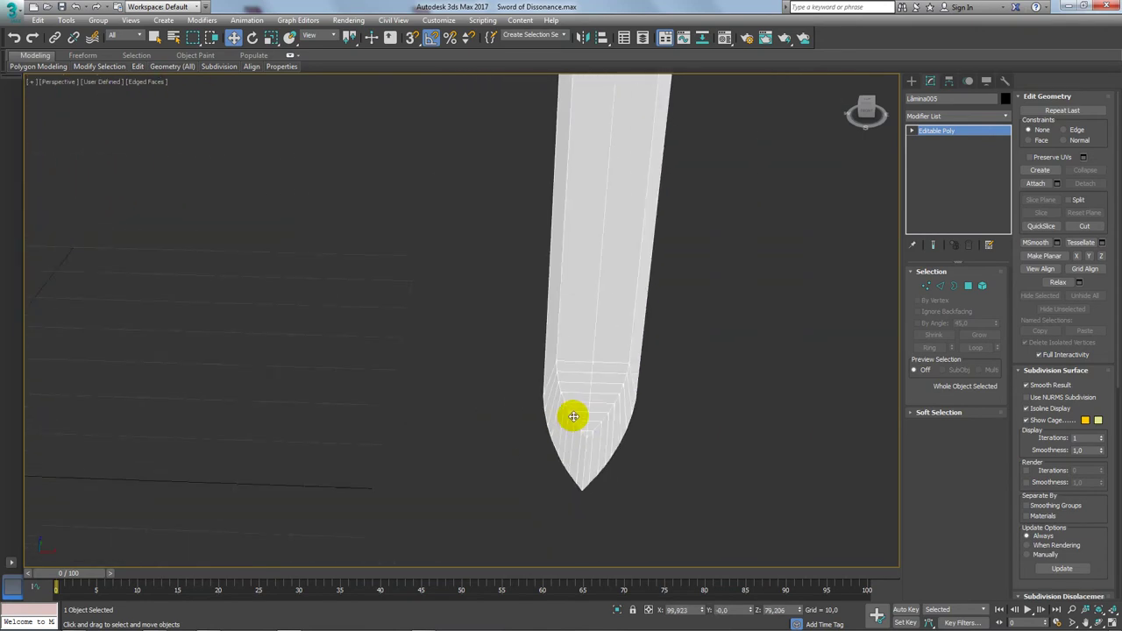
scroll(573, 431, up, 2)
scroll(555, 446, up, 2)
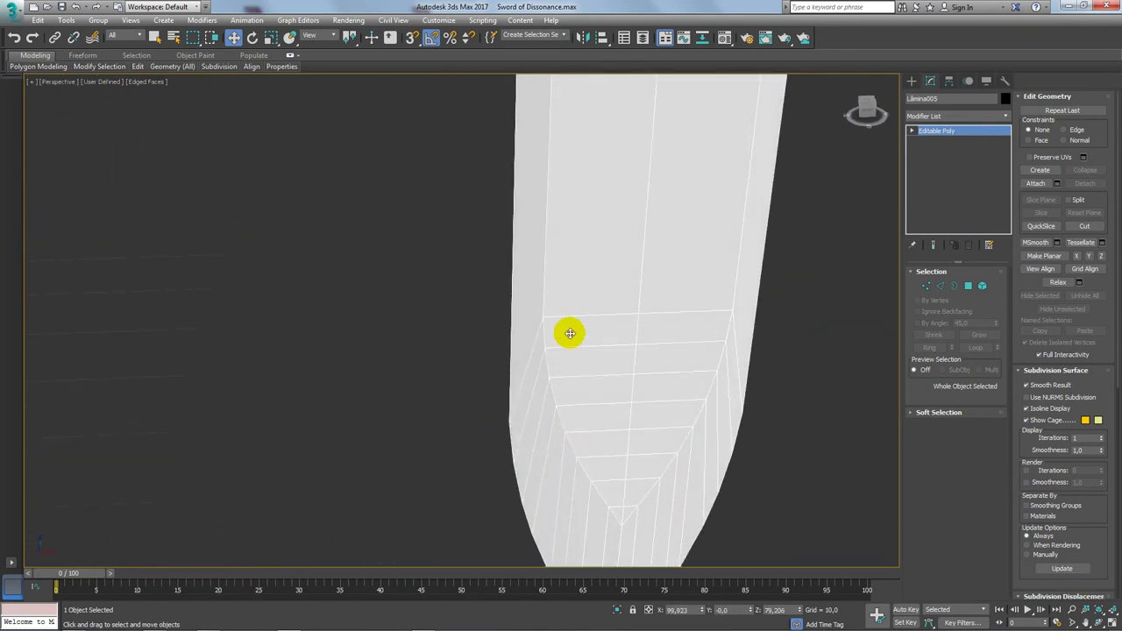
middle_drag(561, 350, 546, 418)
scroll(546, 418, down, 3)
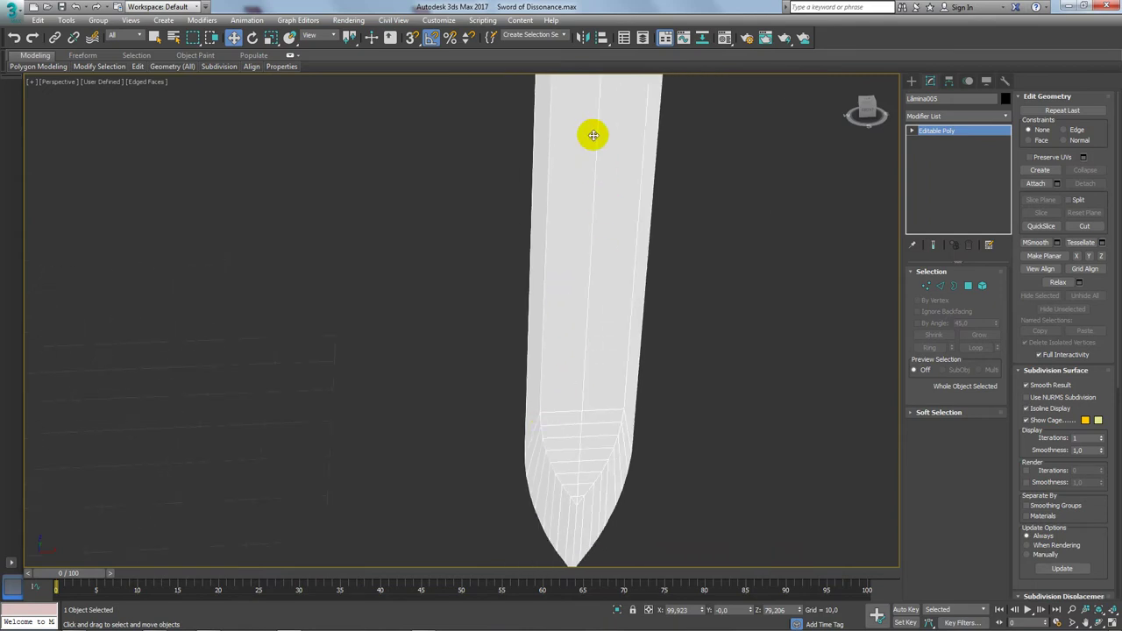
middle_drag(590, 133, 570, 451)
mouse_move(592, 201)
middle_down()
mouse_move(601, 268)
mouse_move(556, 295)
middle_up()
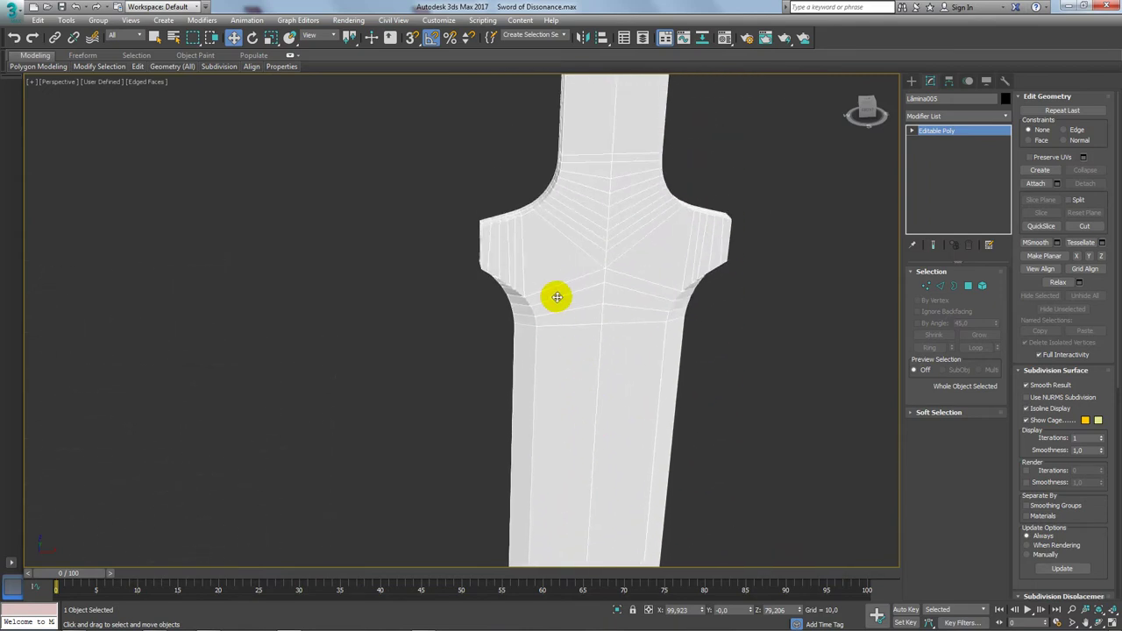
In Vertex mode, cut the first edge line from the upper curve down to the bottom loop
scroll(555, 312, up, 3)
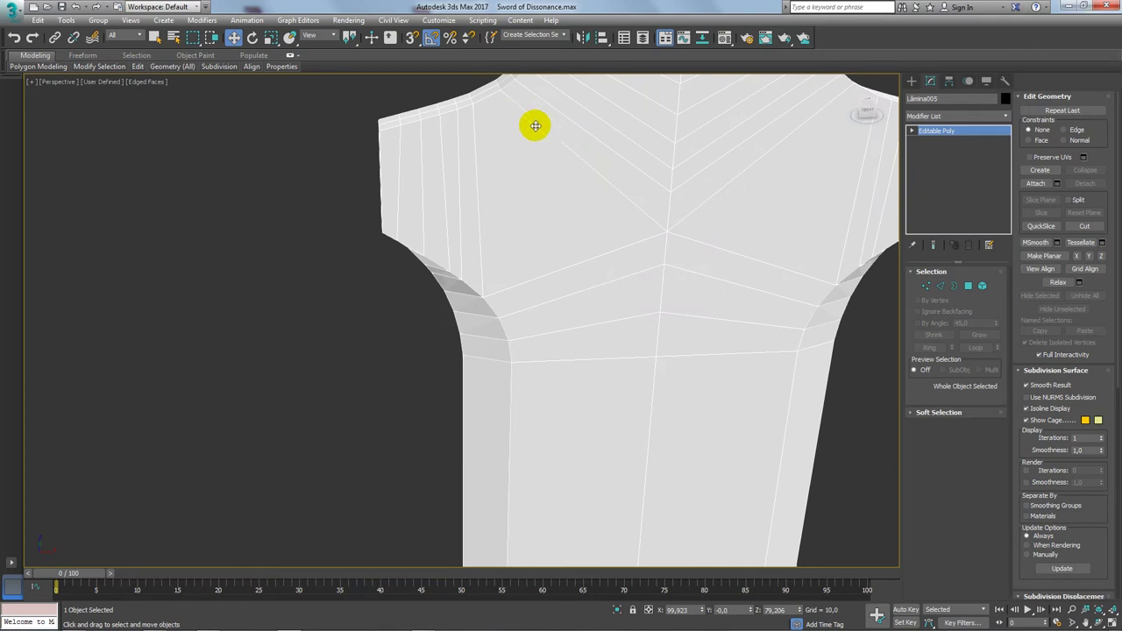
middle_drag(538, 195, 541, 340)
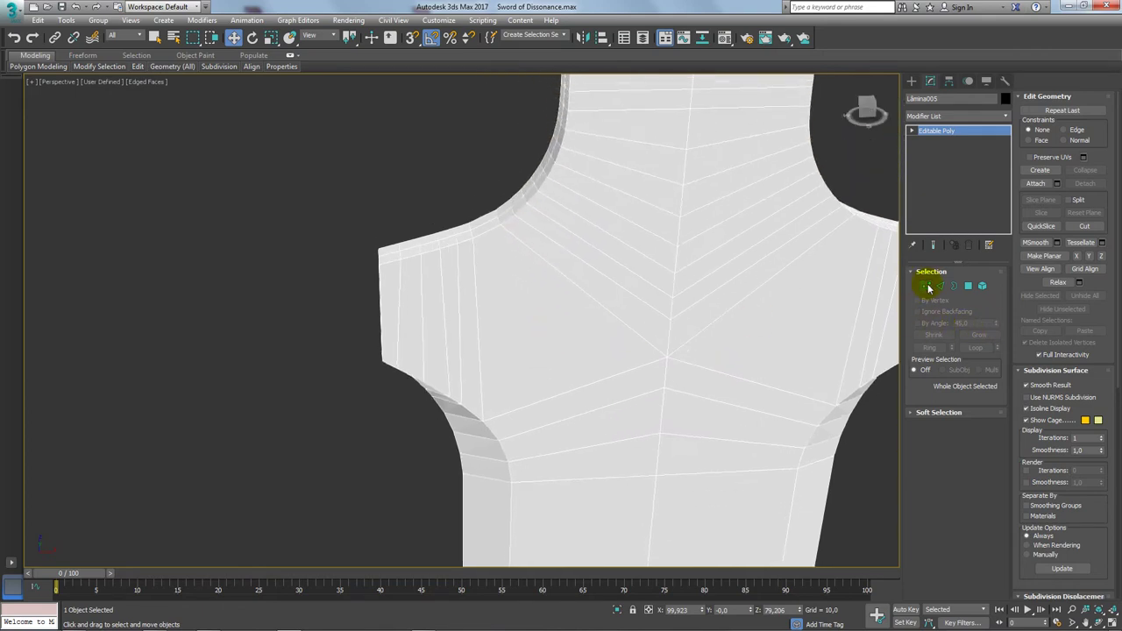
click(927, 286)
right_click(554, 250)
click(533, 156)
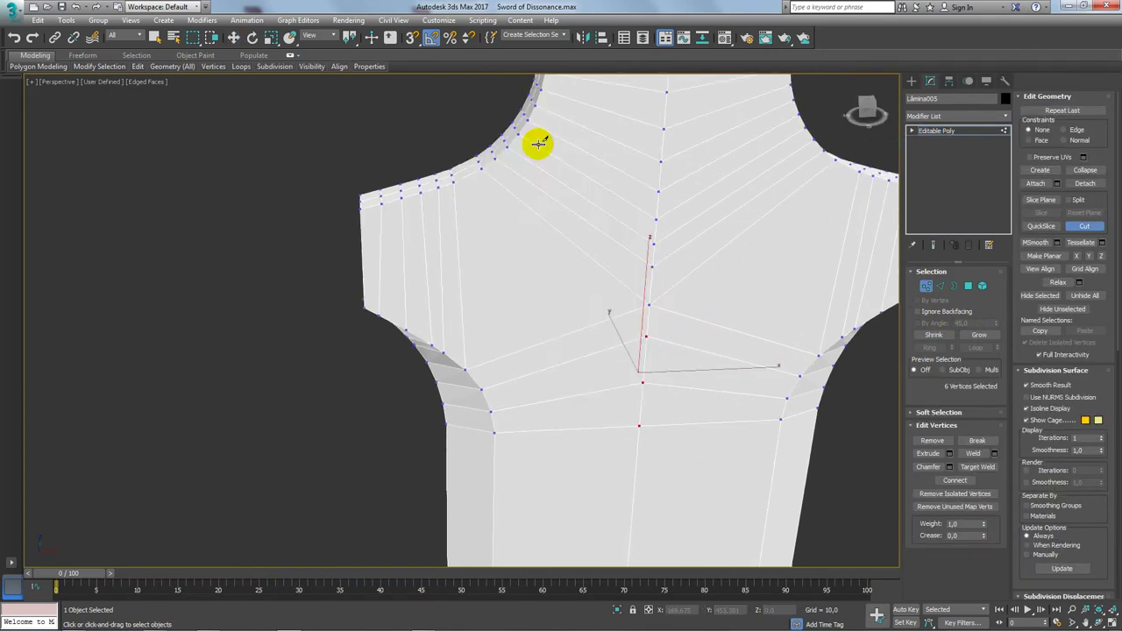
click(488, 198)
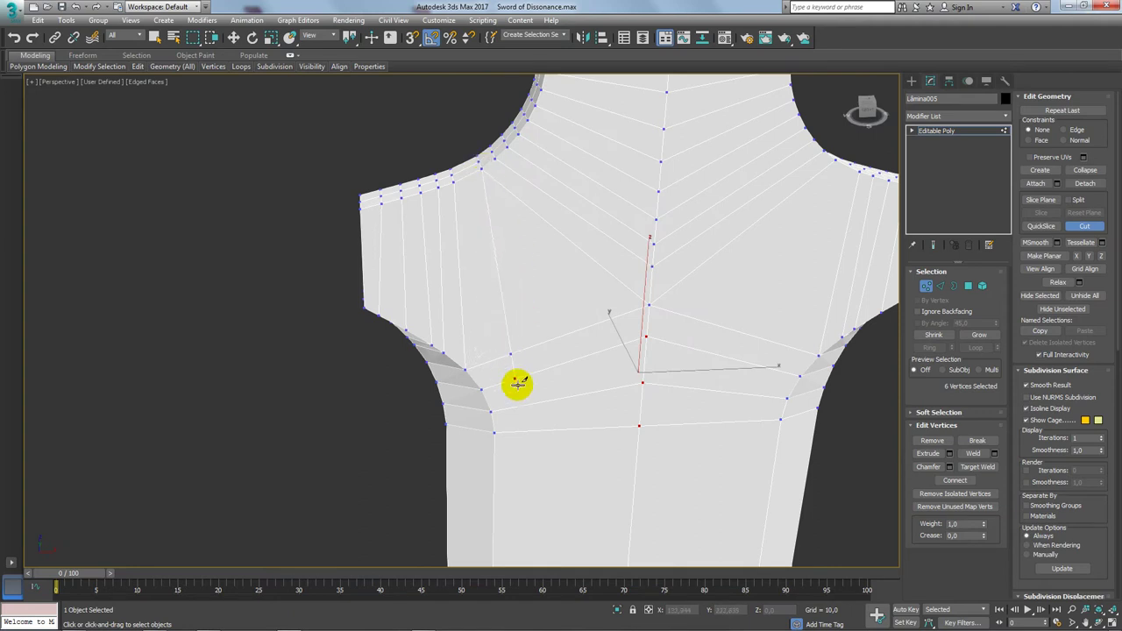
click(524, 405)
click(527, 431)
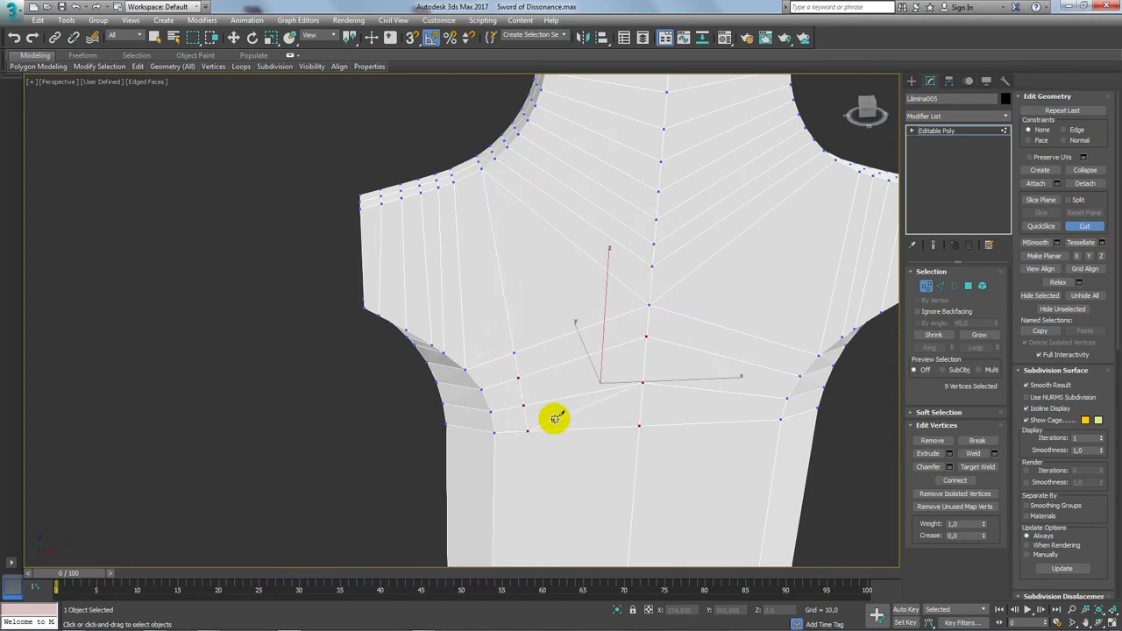
Cut three more edge lines from the upper curve down to the bottom loop, then leave Cut
click(495, 158)
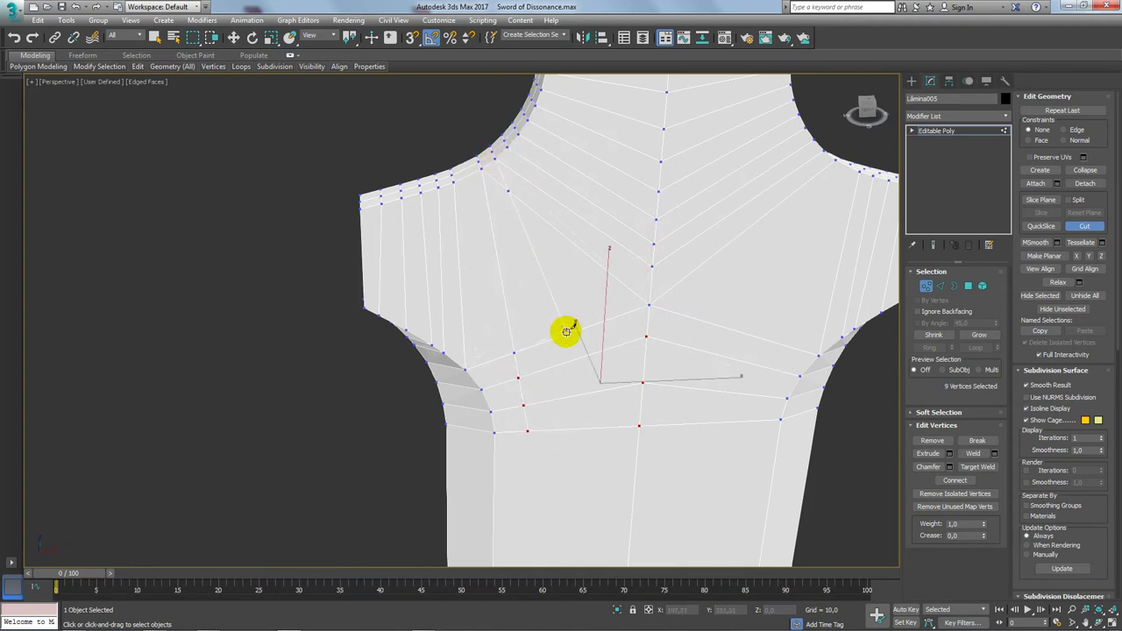
click(554, 429)
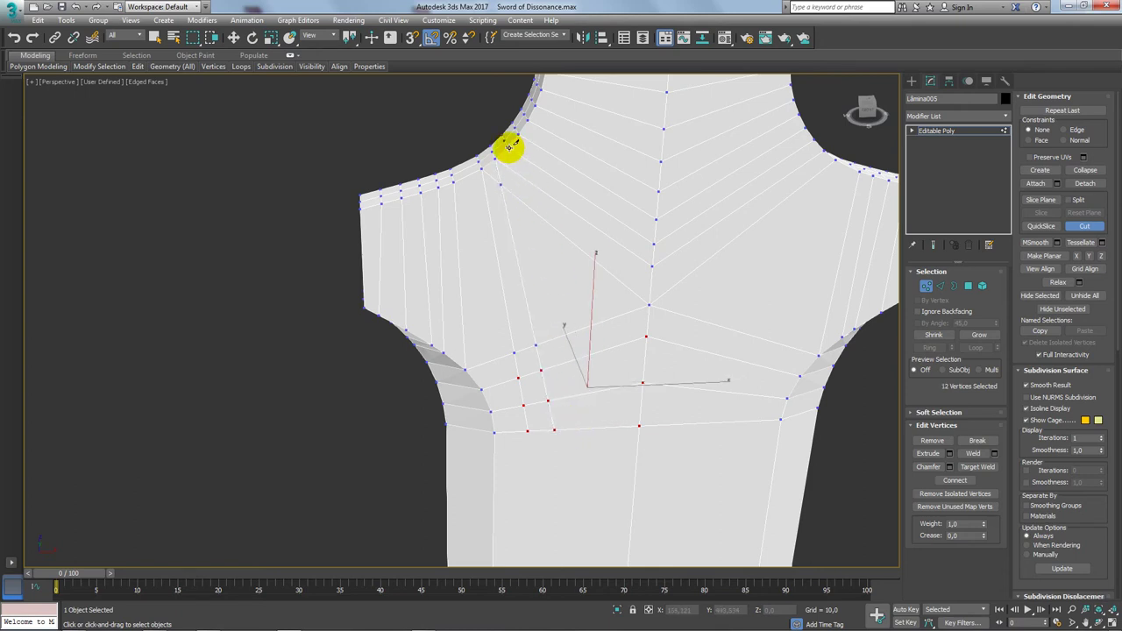
click(506, 146)
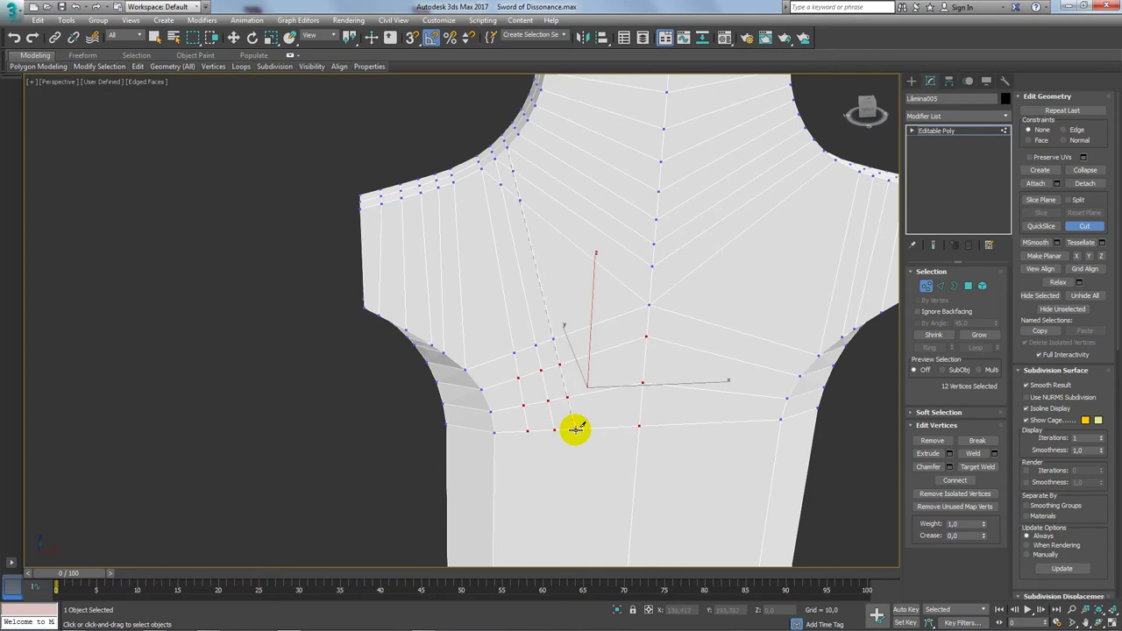
click(575, 428)
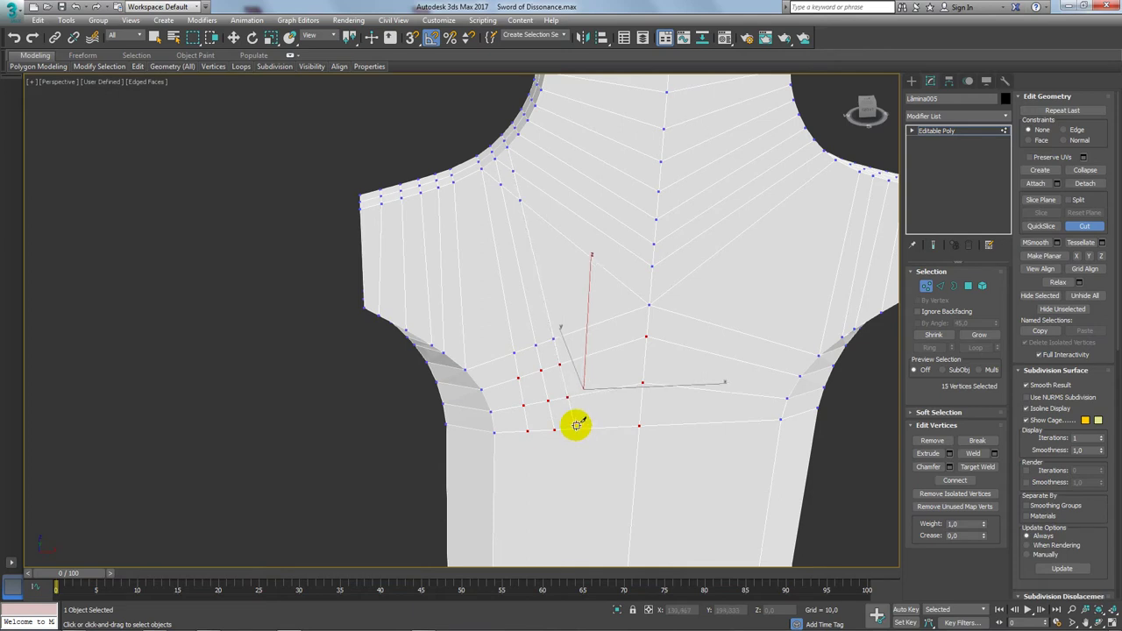
click(519, 133)
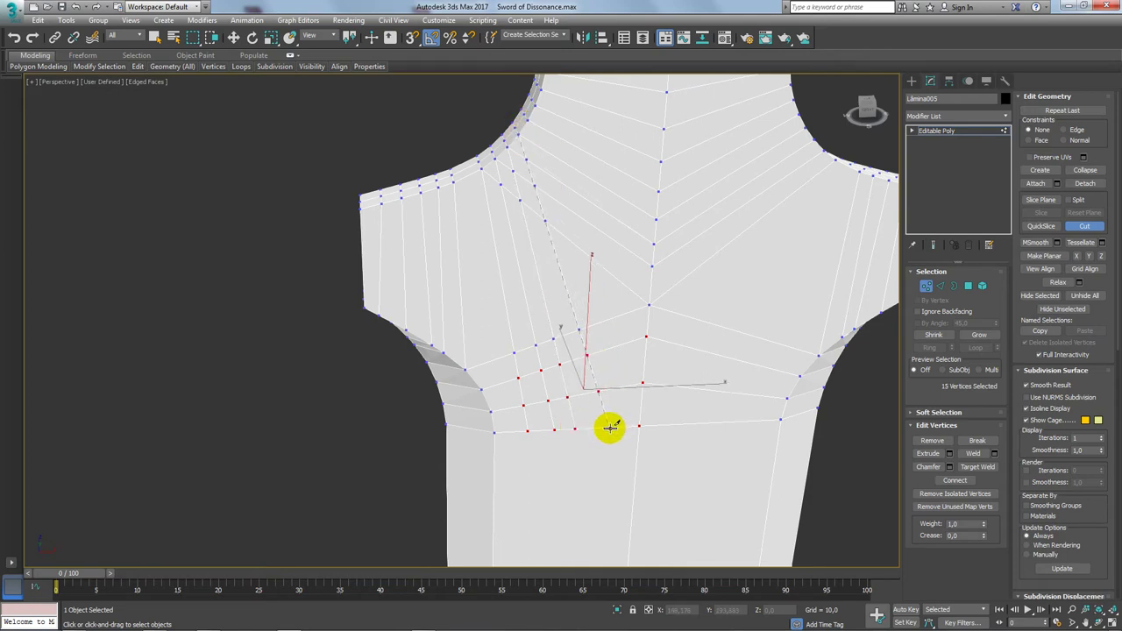
click(609, 426)
right_click(614, 363)
key(w)
alt+middle_drag(570, 253, 958, 300)
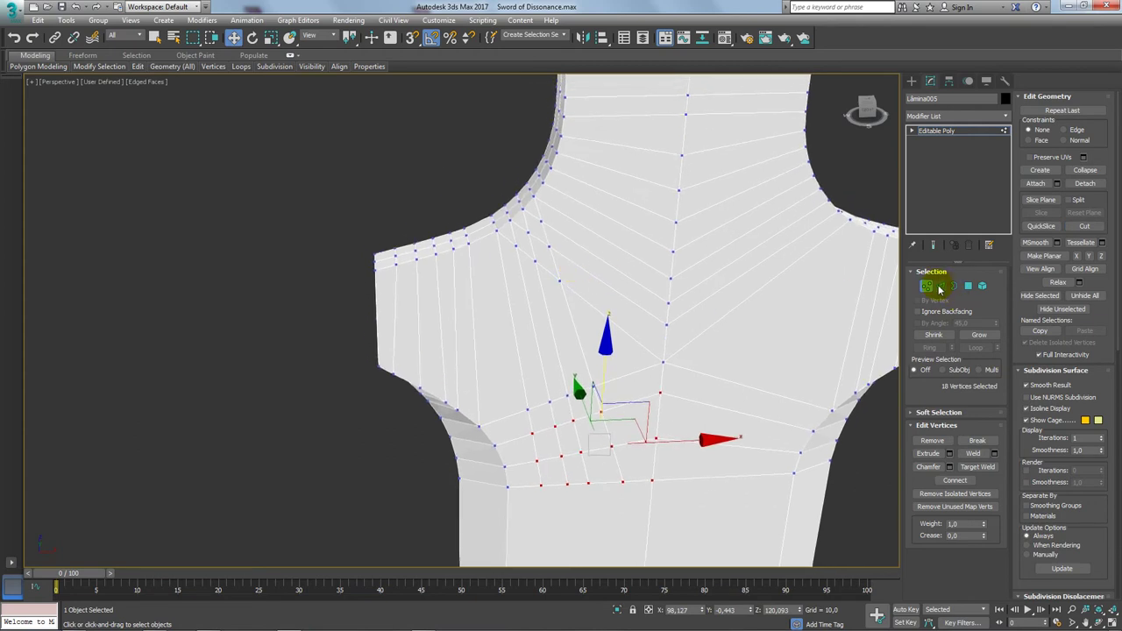
Select the two V-shaped edge loops, deselect their right halves, and remove the left halves
click(939, 287)
double_click(565, 287)
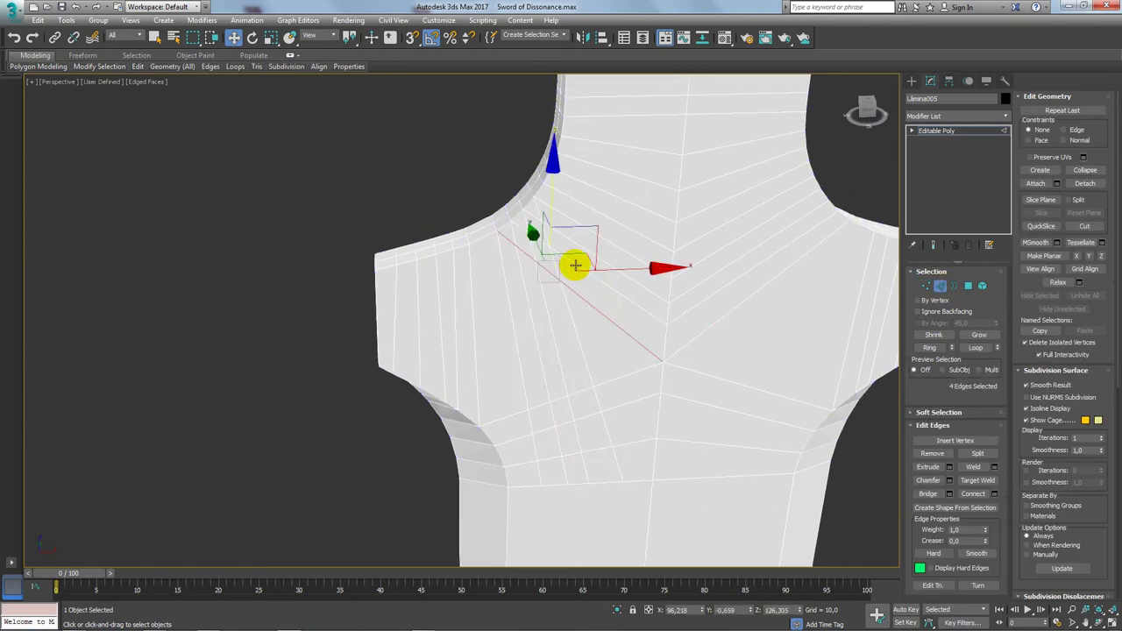
ctrl+double_click(571, 260)
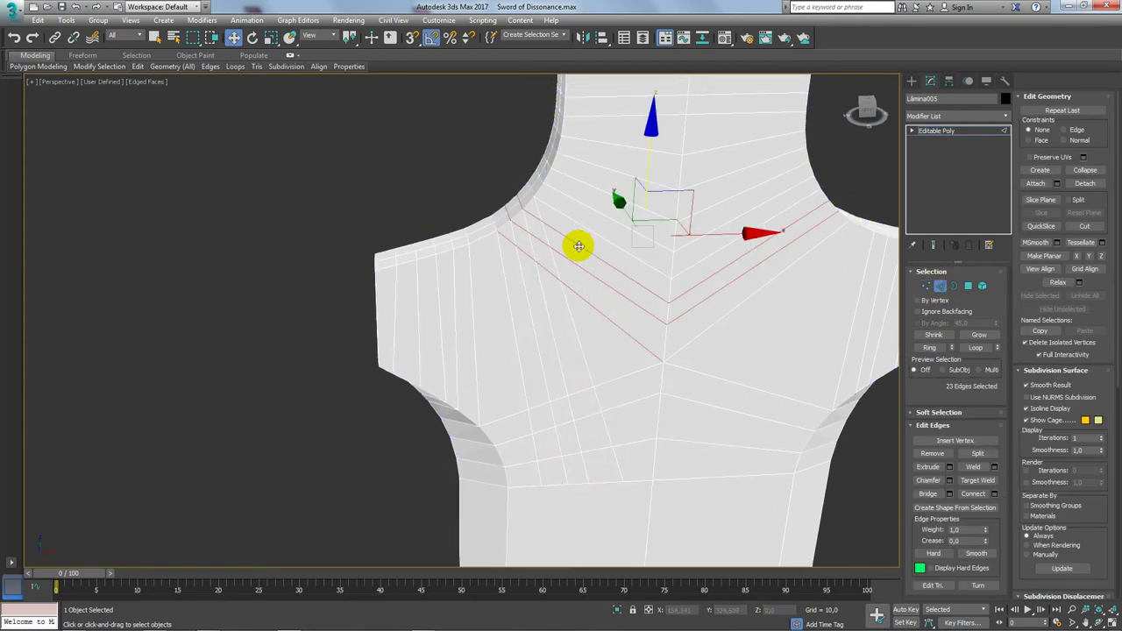
alt+middle_drag(564, 226, 426, 149)
alt+drag(521, 230, 524, 225)
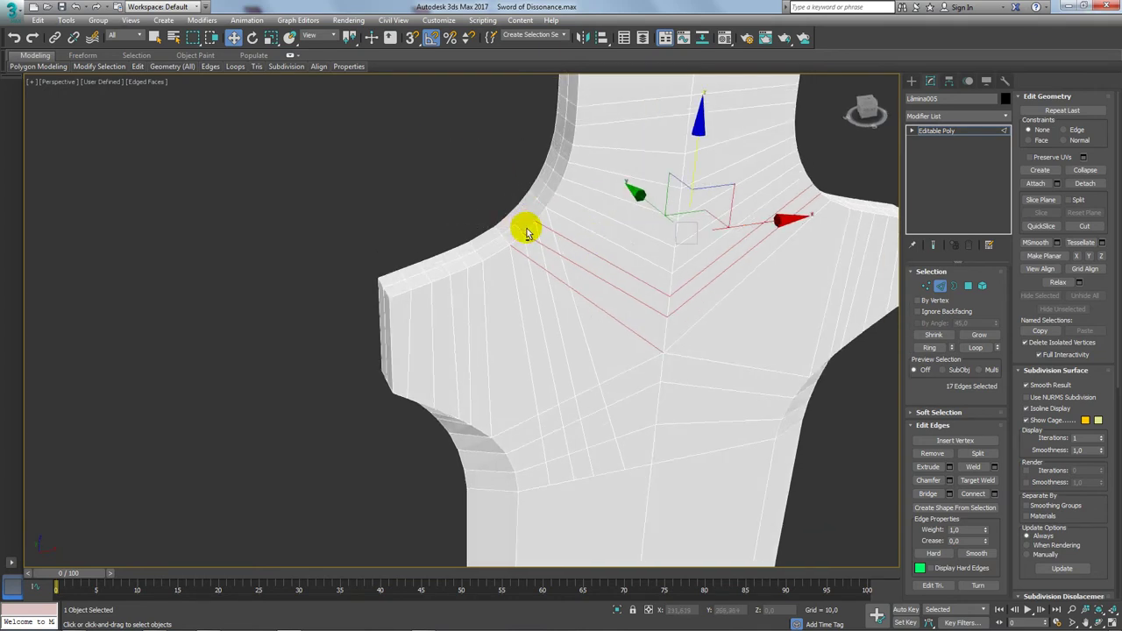
alt+middle_drag(523, 225, 536, 295)
alt+double_click(671, 323)
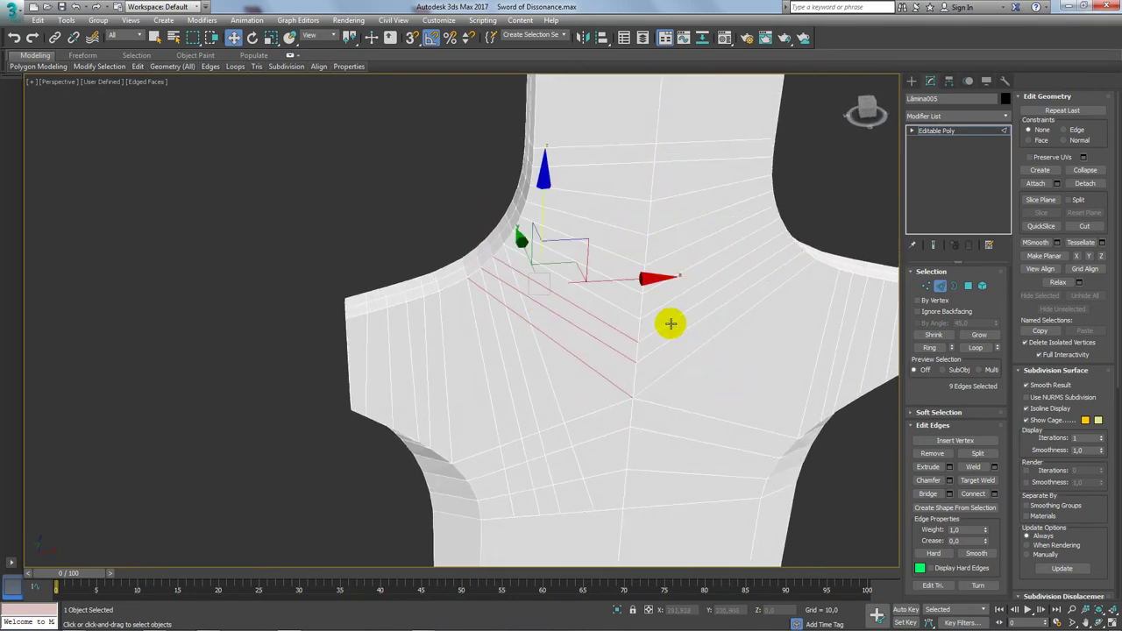
click(942, 455)
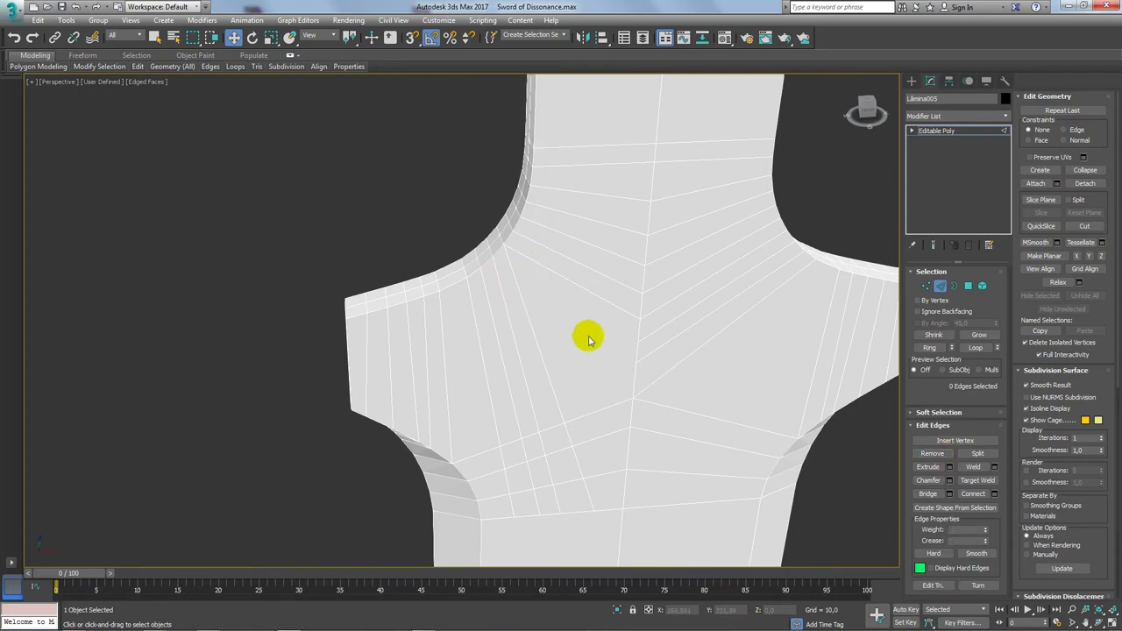
mouse_move(608, 333)
middle_down()
mouse_move(555, 220)
mouse_move(611, 294)
middle_up()
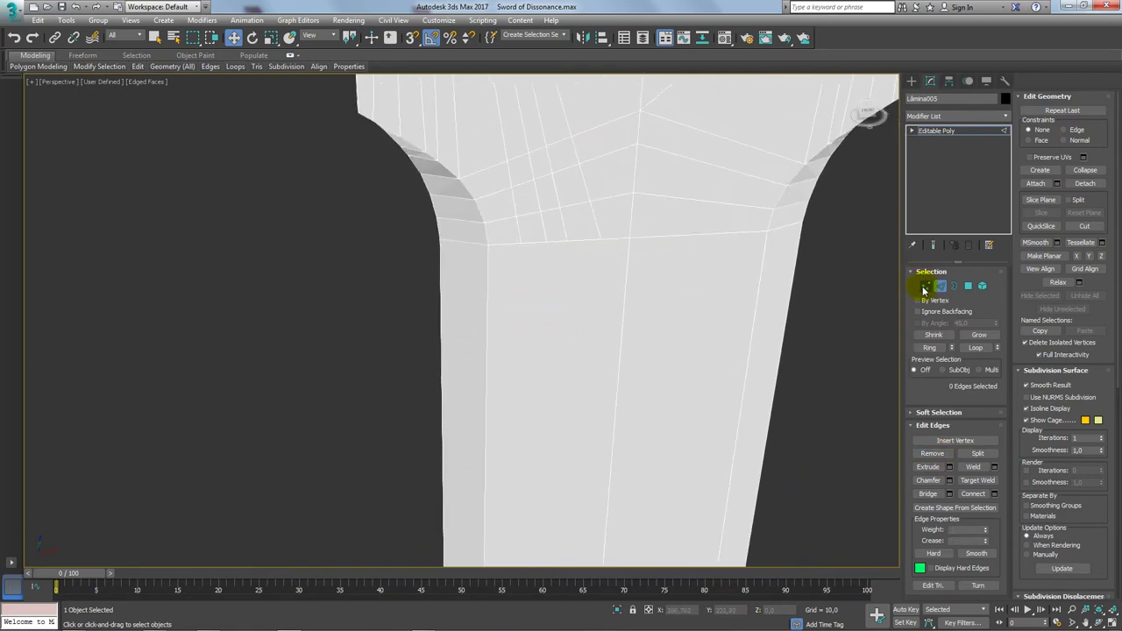
click(925, 289)
Remove the horizontal edges running down the blade tip
scroll(596, 238, down, 5)
mouse_move(596, 238)
middle_down()
mouse_move(615, 426)
mouse_move(573, 468)
middle_up()
scroll(548, 351, up, 3)
scroll(549, 351, up, 3)
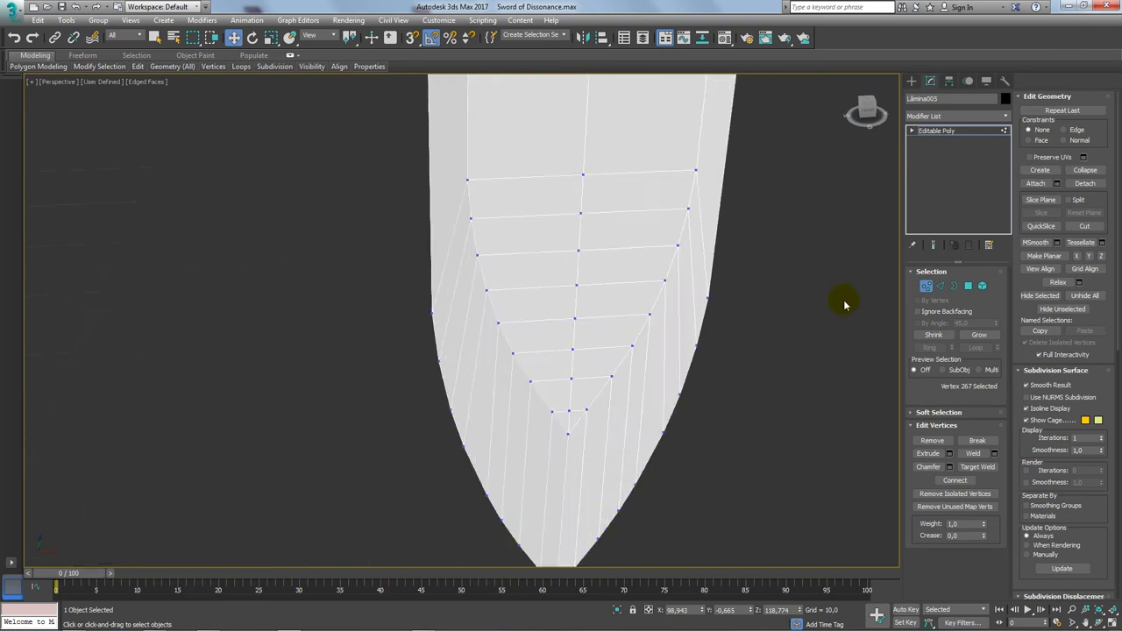
click(953, 287)
drag(534, 143, 538, 359)
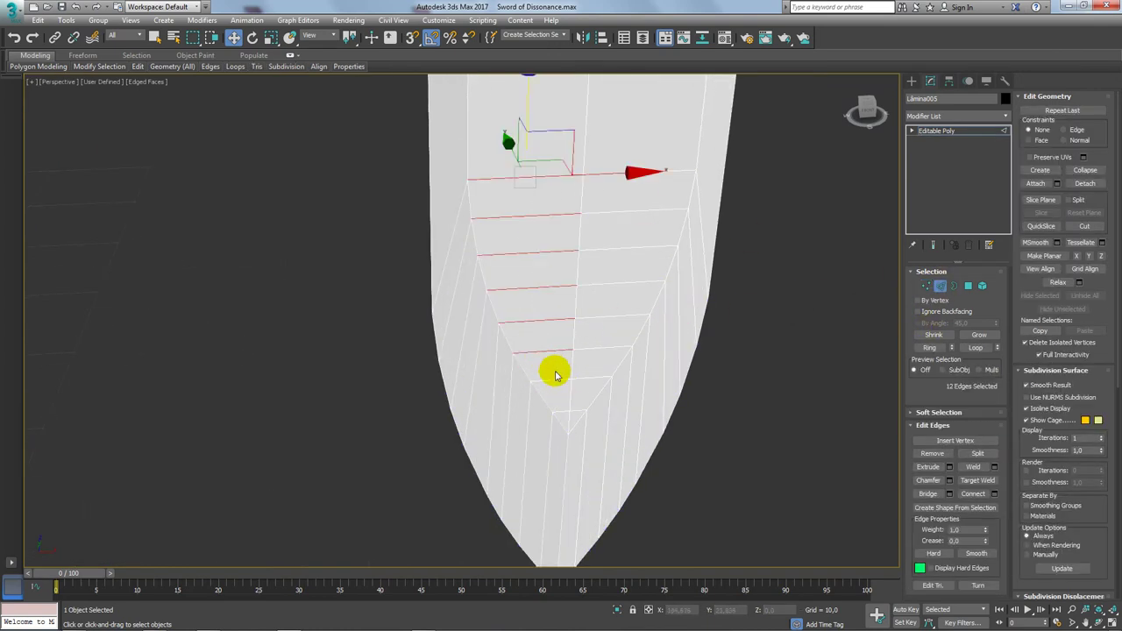
ctrl+click(552, 379)
ctrl+click(562, 413)
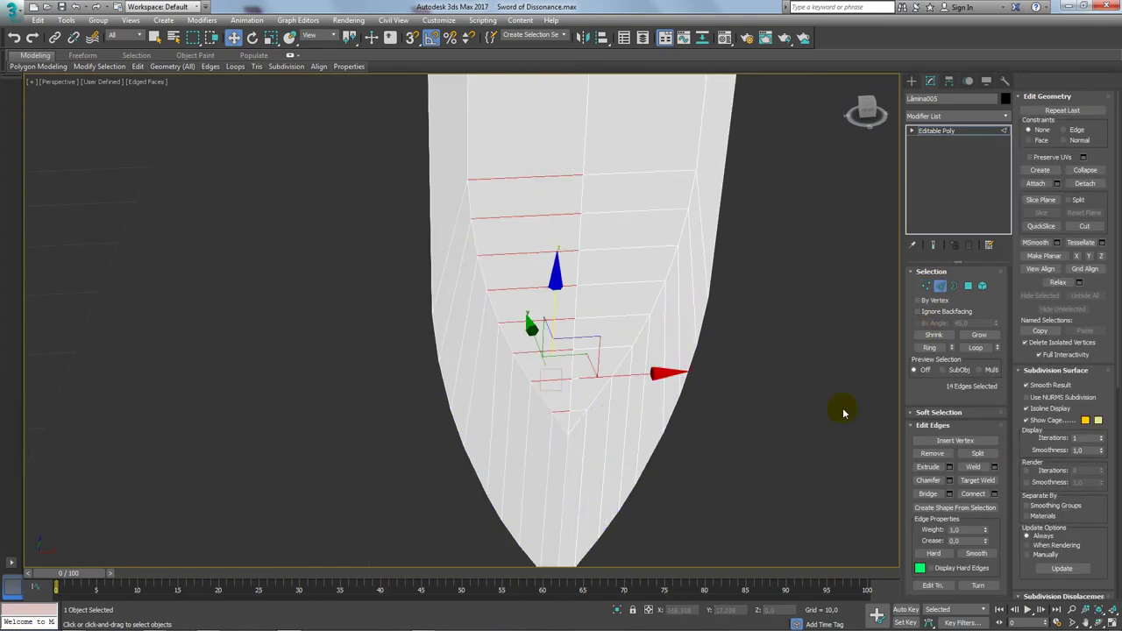
click(934, 454)
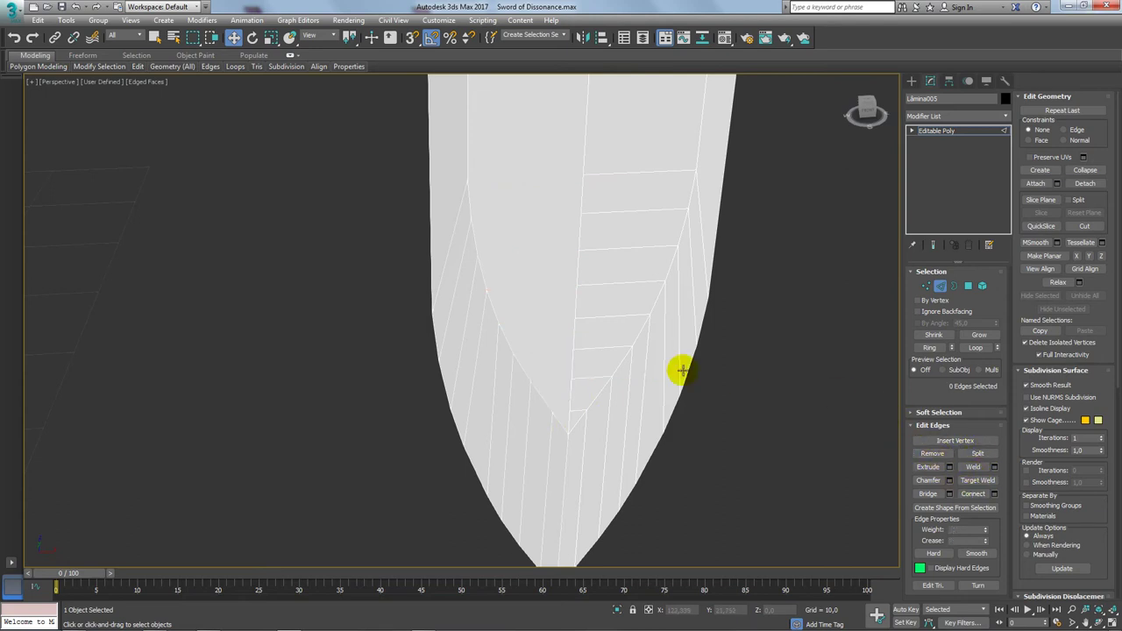
Raise the inner diamond's corner vertex upward on Z
click(925, 286)
click(566, 411)
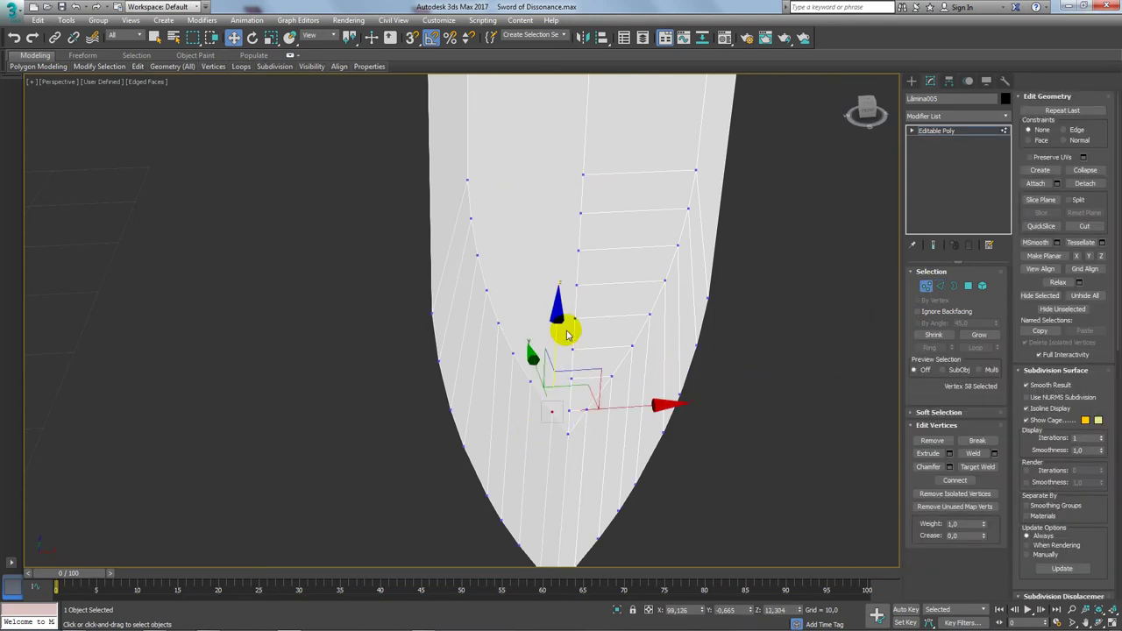
scroll(586, 225, down, 4)
scroll(601, 261, up, 2)
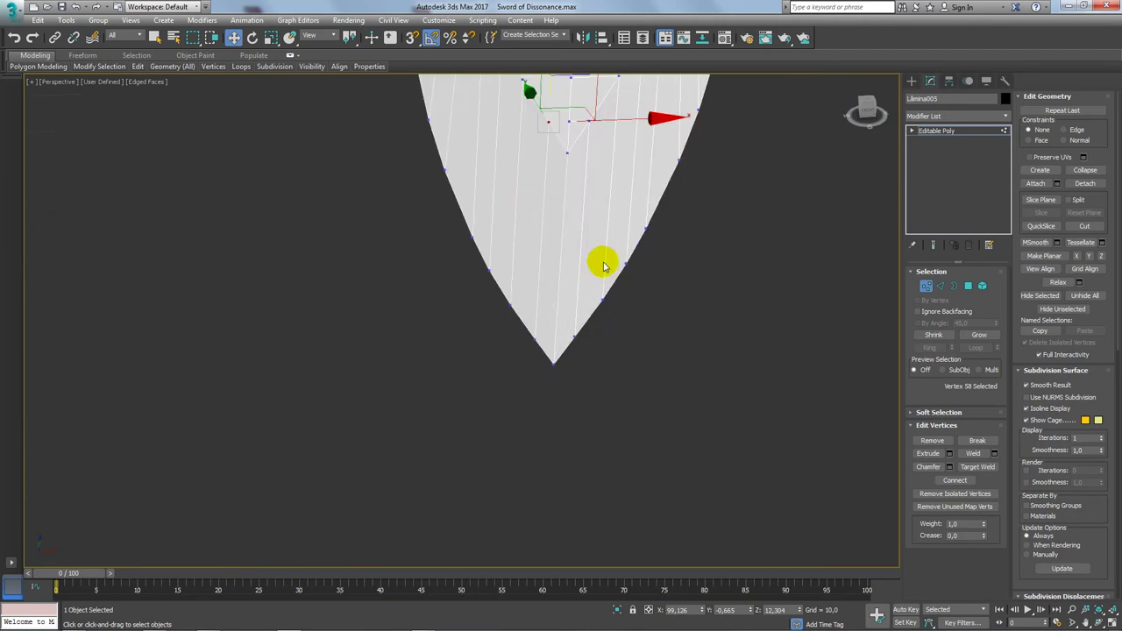
scroll(570, 411, up, 1)
scroll(561, 328, up, 2)
scroll(534, 259, up, 2)
ctrl+click(535, 258)
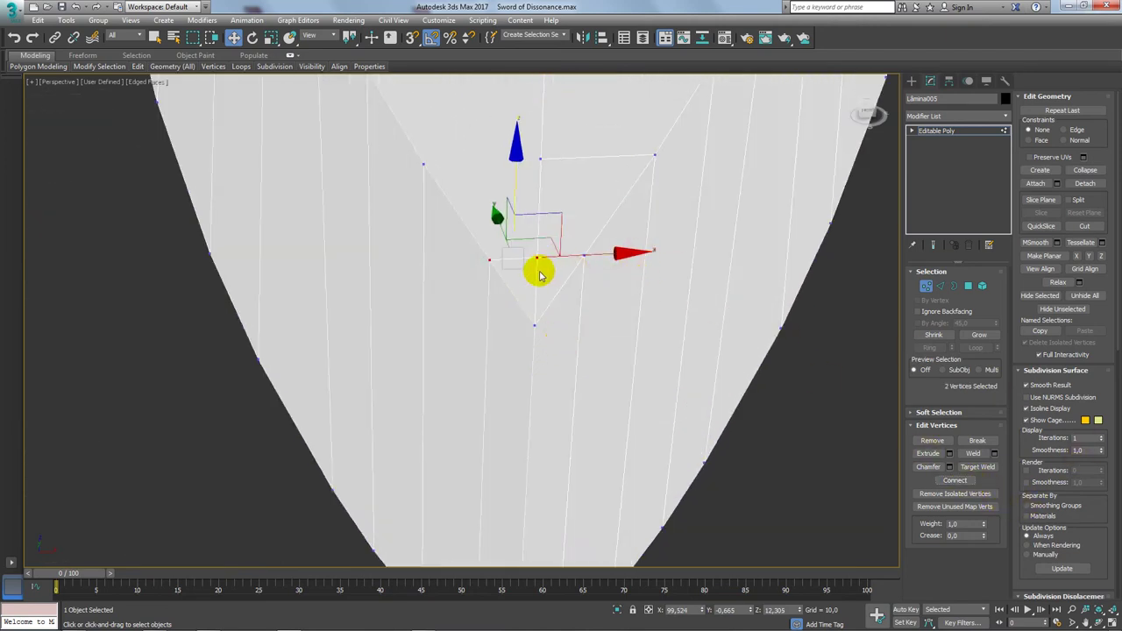
click(537, 260)
drag(536, 136, 538, 84)
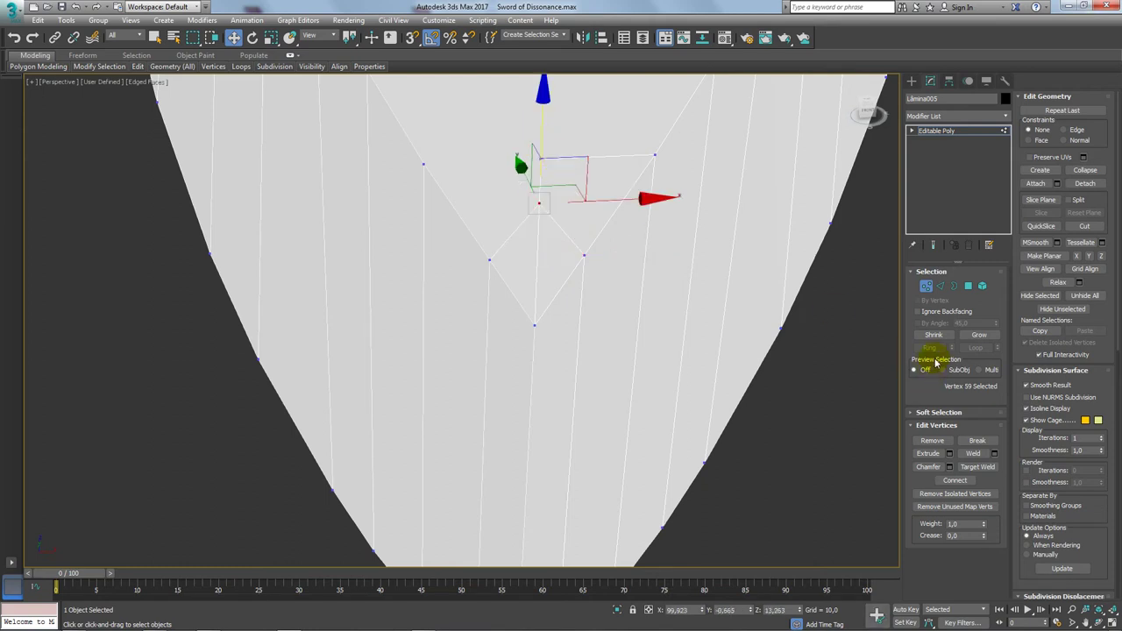
Clear the edge selection and select a vertex along the blade's side
click(942, 286)
click(525, 261)
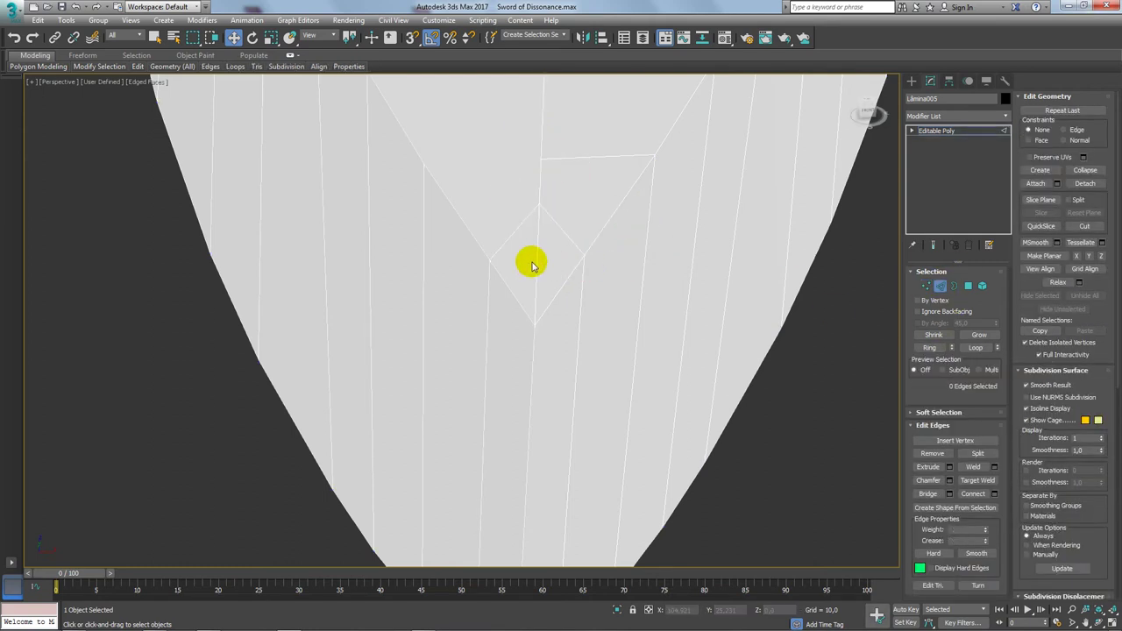
scroll(526, 283, up, 3)
click(925, 285)
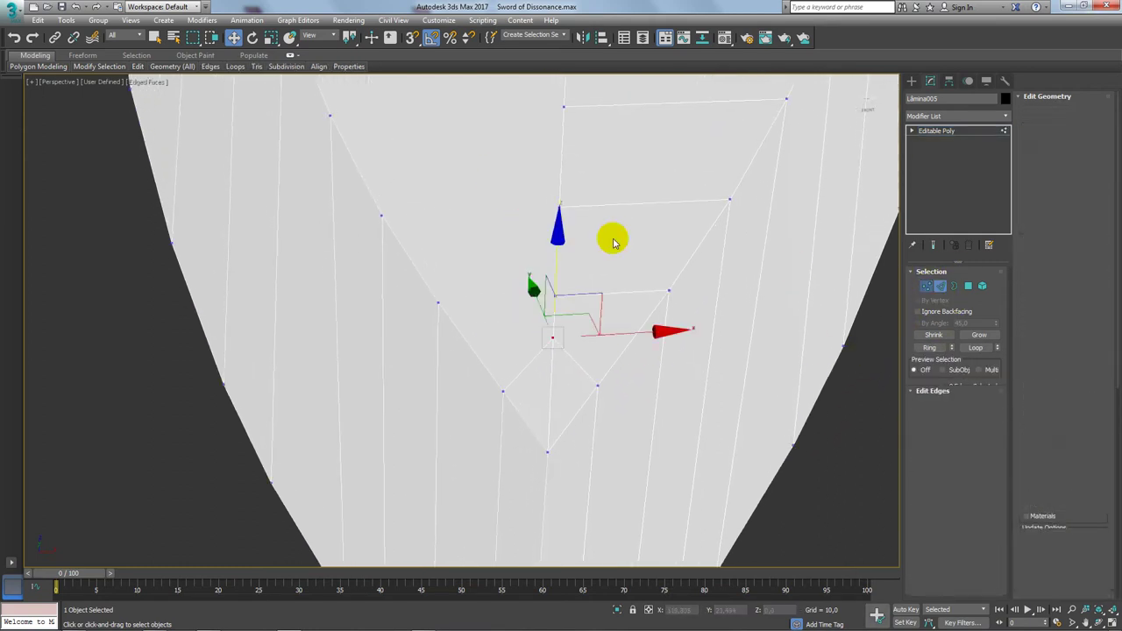
click(441, 302)
scroll(461, 265, down, 3)
middle_drag(500, 218, 504, 422)
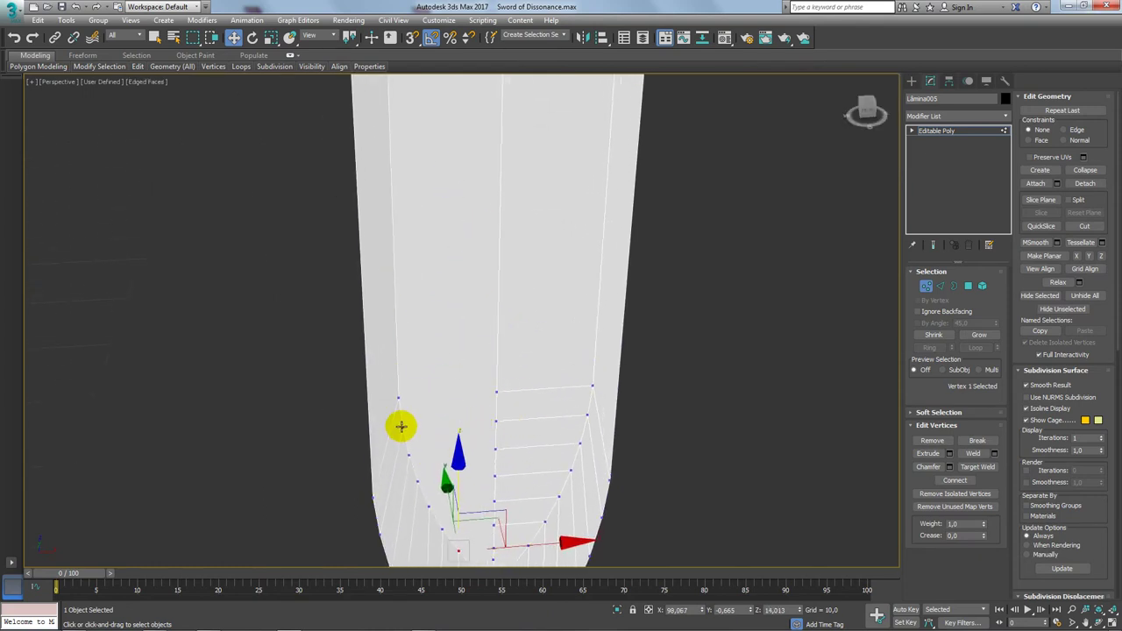
scroll(400, 427, down, 3)
mouse_move(456, 213)
middle_down()
mouse_move(481, 311)
mouse_move(496, 508)
middle_up()
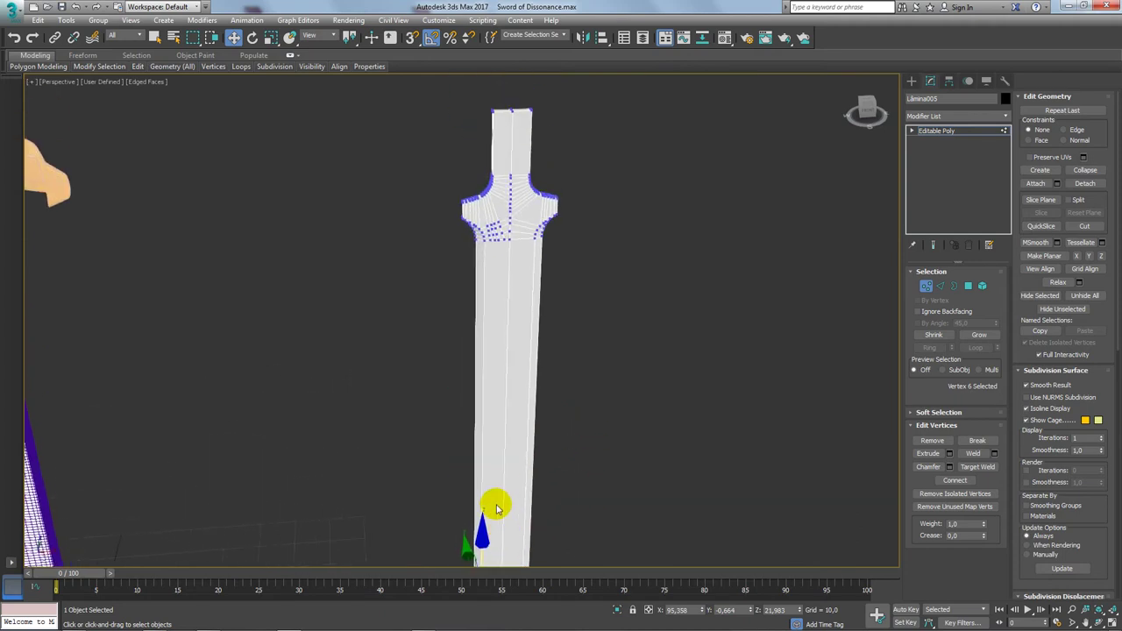
scroll(500, 201, up, 2)
scroll(491, 224, up, 3)
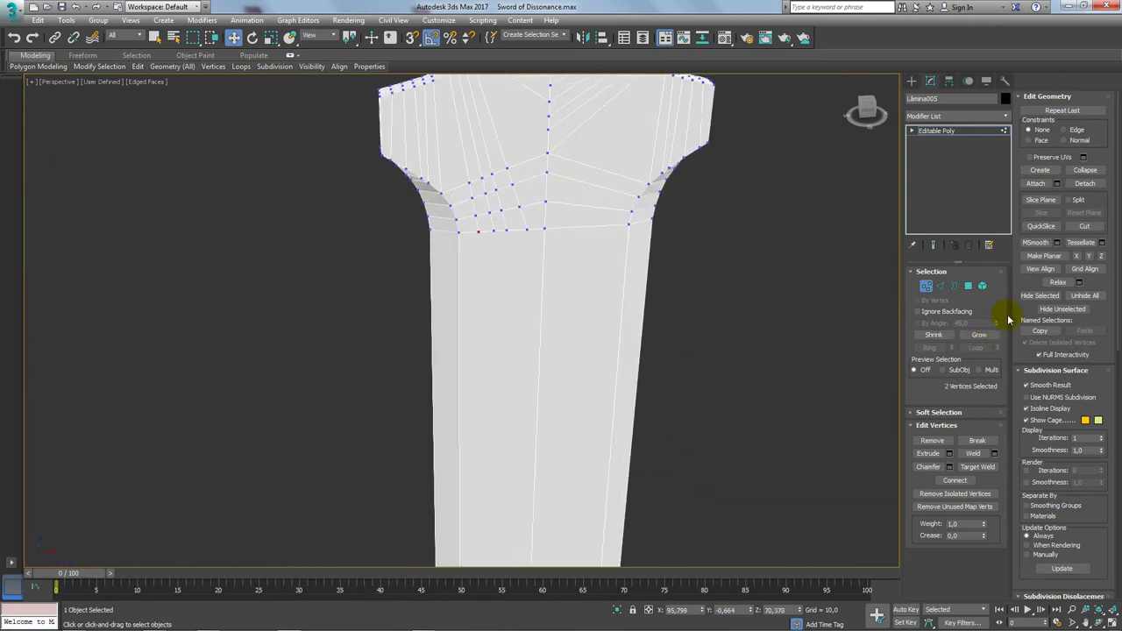
click(491, 232)
scroll(503, 268, down, 5)
middle_drag(503, 93, 475, 368)
scroll(475, 368, up, 3)
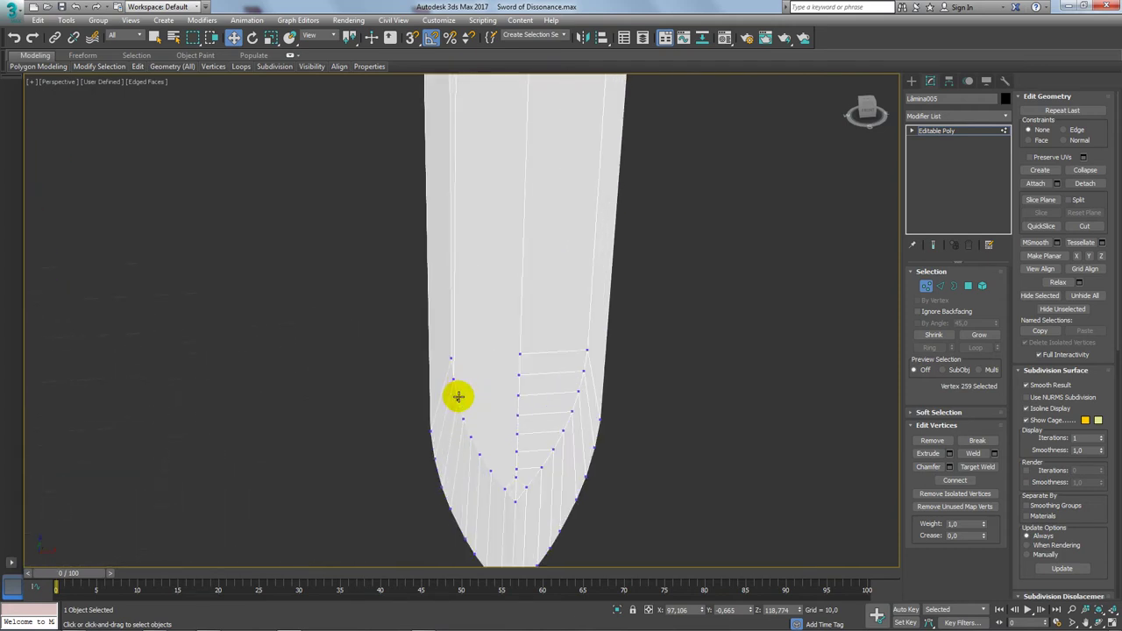
scroll(458, 396, up, 3)
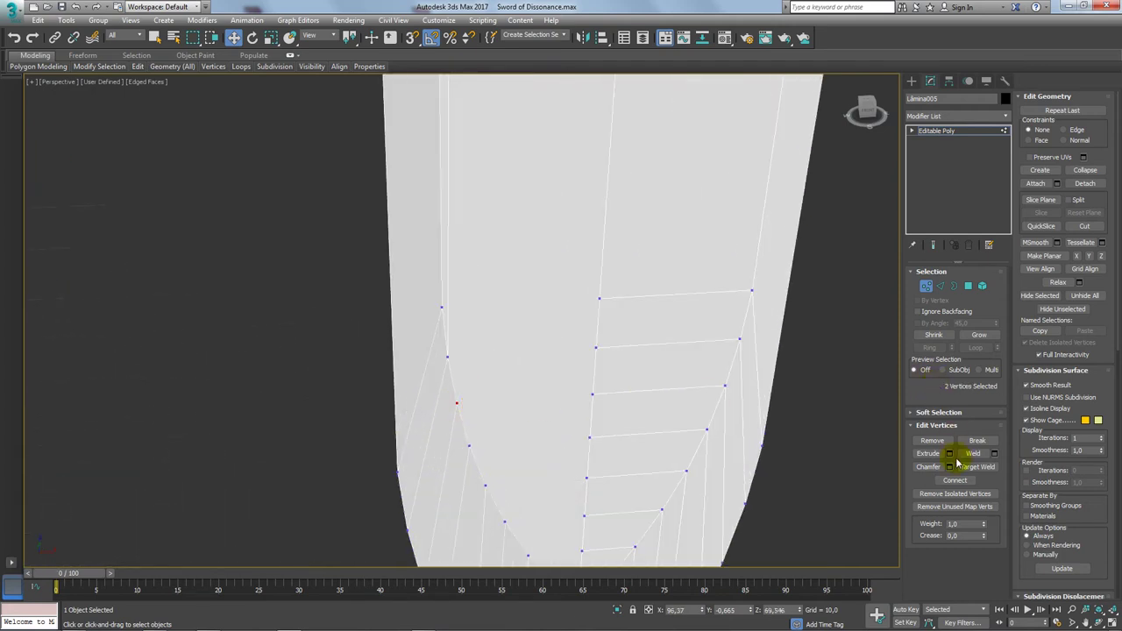
click(470, 447)
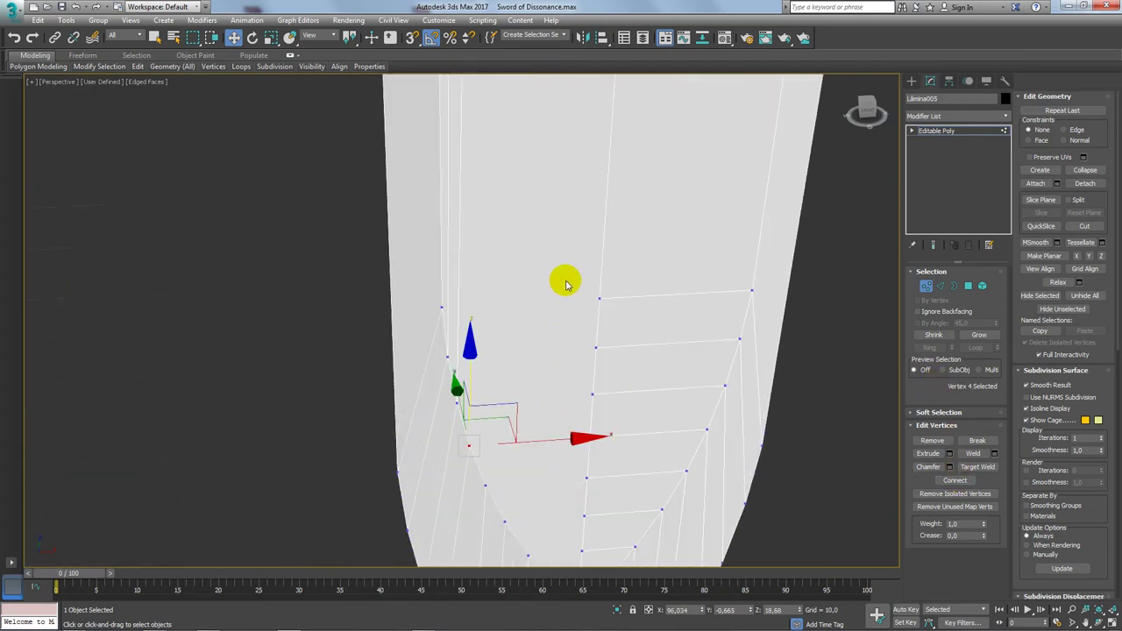
scroll(578, 193, down, 3)
scroll(596, 263, down, 2)
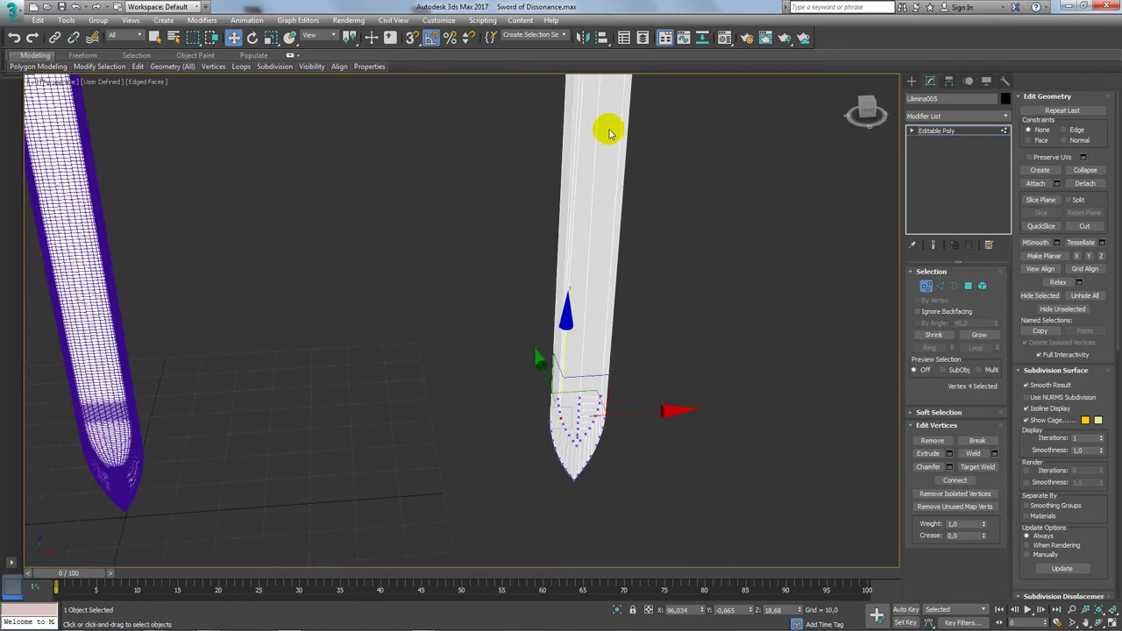
middle_drag(606, 125, 555, 254)
scroll(557, 250, up, 5)
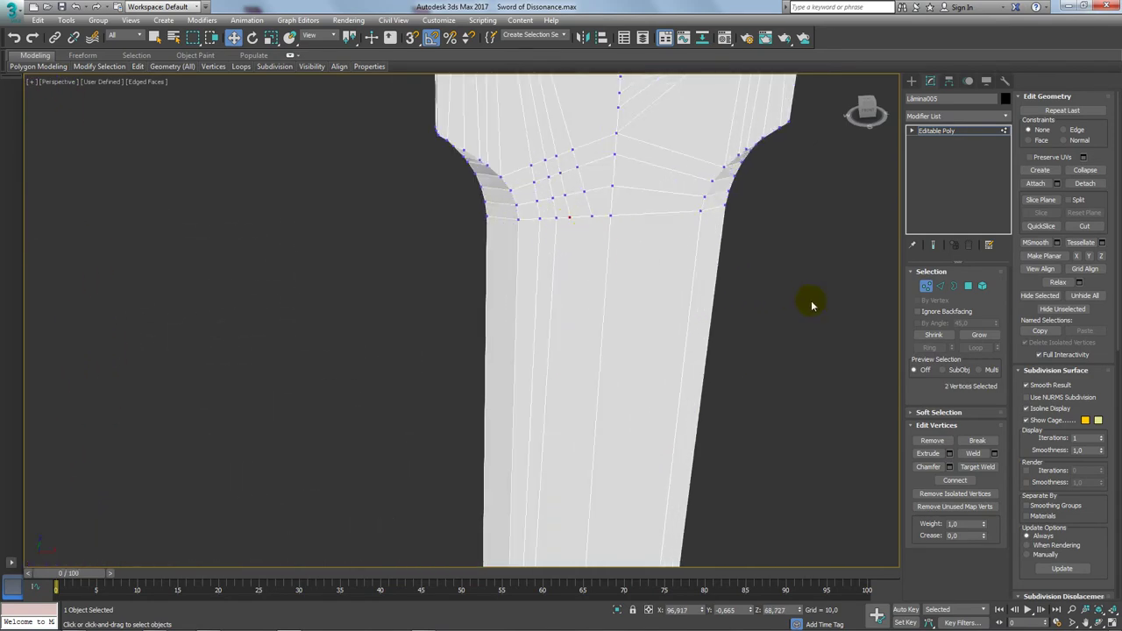
middle_drag(524, 200, 497, 331)
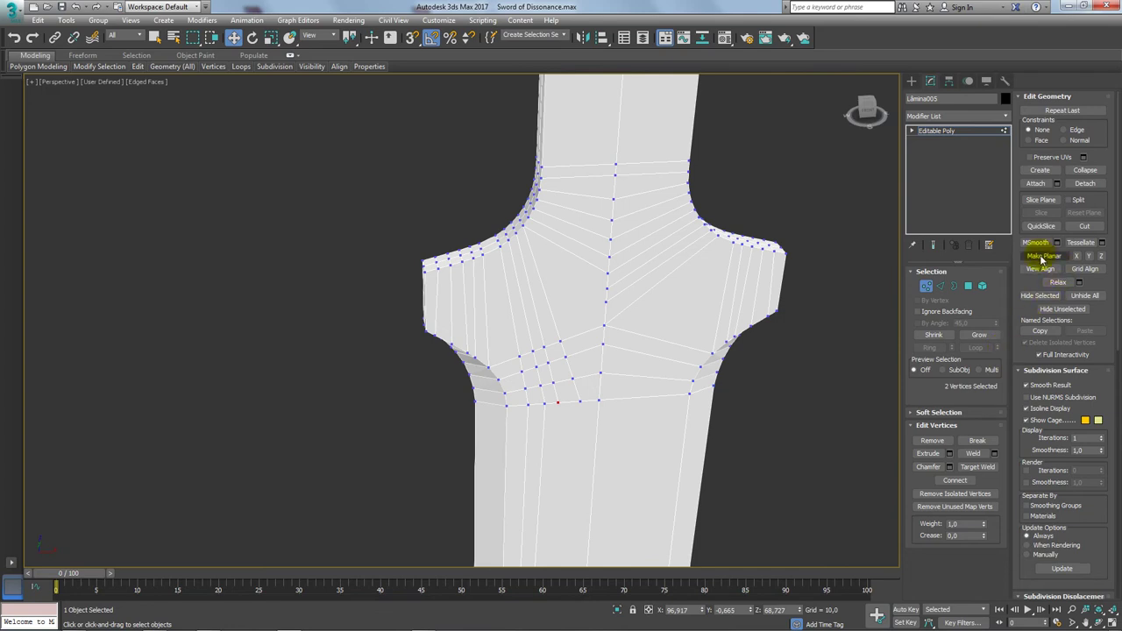
mouse_move(659, 407)
alt+middle_down()
mouse_move(453, 271)
mouse_move(511, 325)
mouse_move(400, 258)
mouse_move(512, 329)
mouse_move(596, 302)
alt+middle_up()
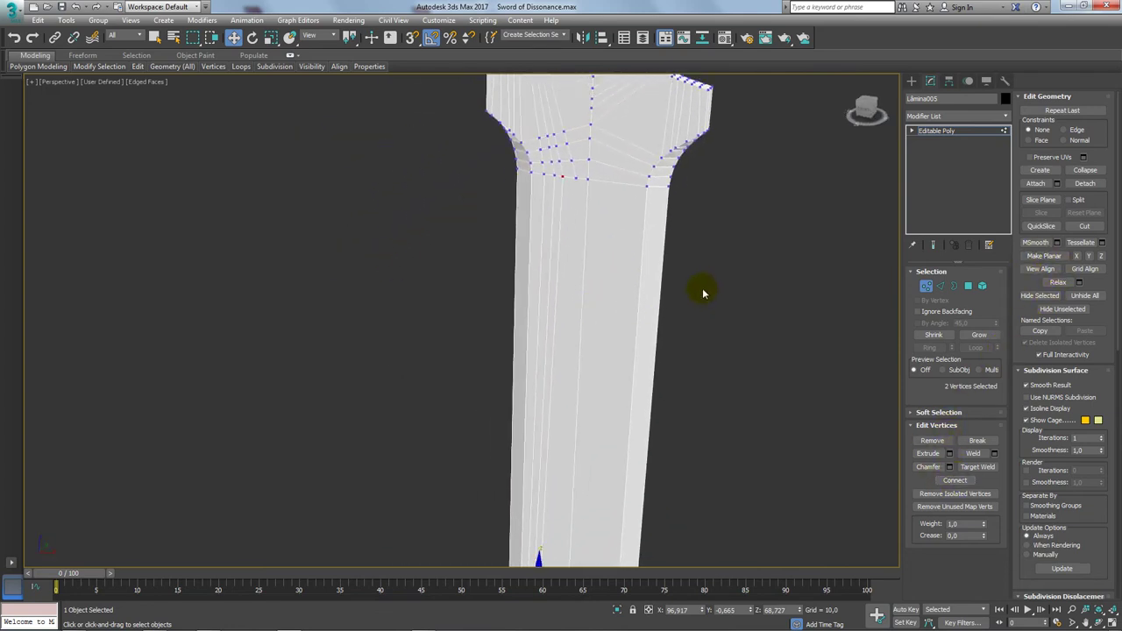
Add a Symmetry modifier to the sword with Flip enabled on the X axis
click(945, 285)
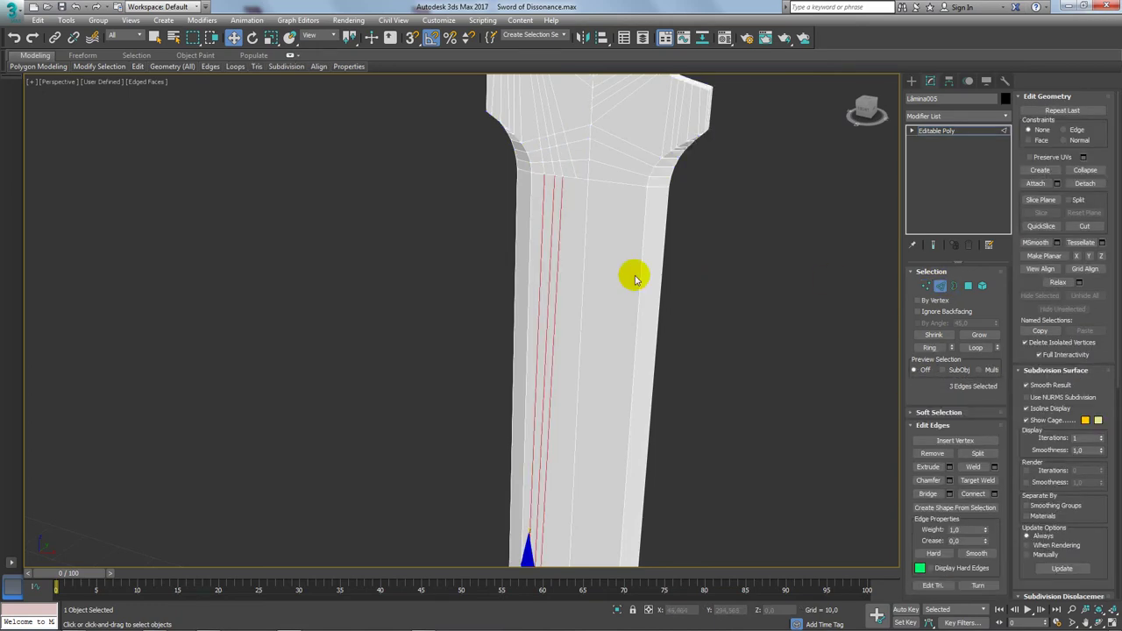
click(585, 265)
middle_drag(585, 263, 605, 280)
alt+middle_drag(415, 136, 639, 220)
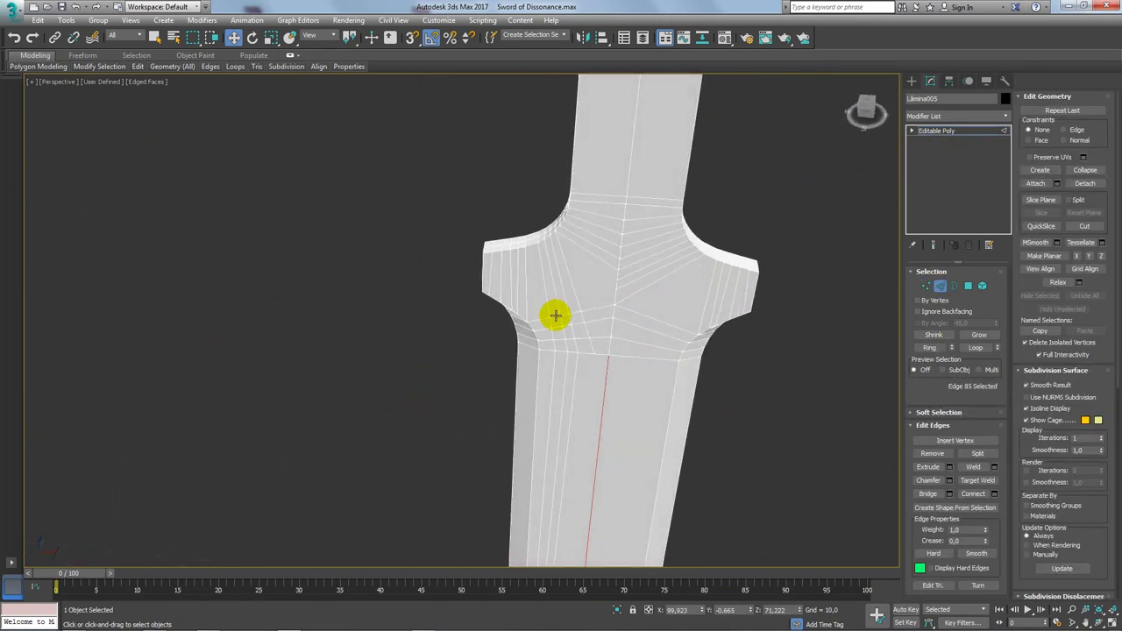
text(x)
text(symm)
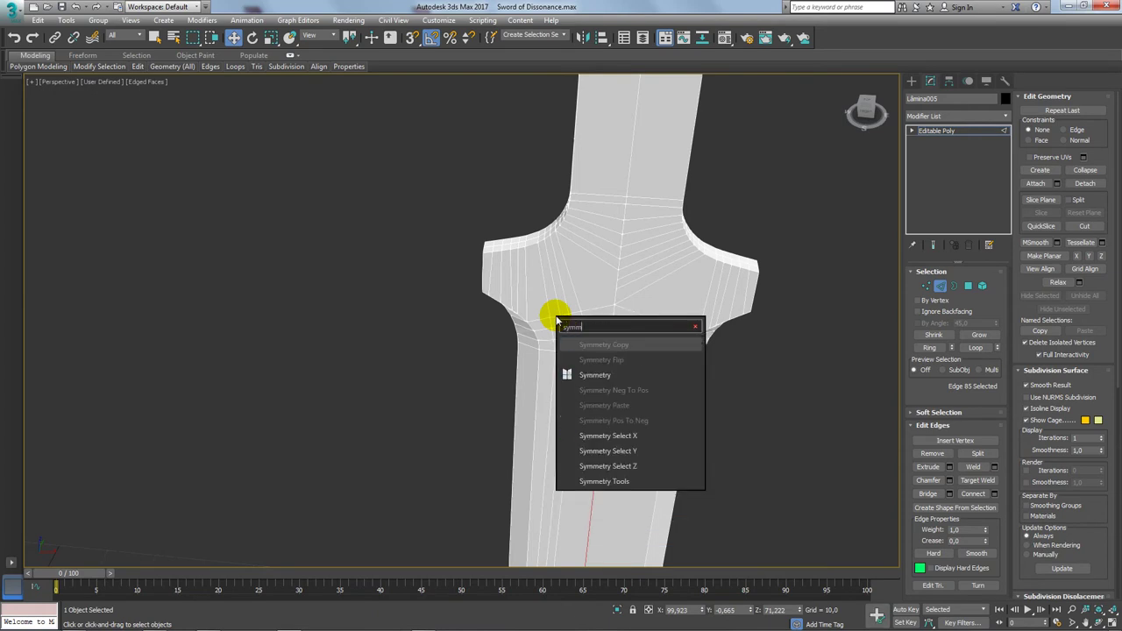
key(Return)
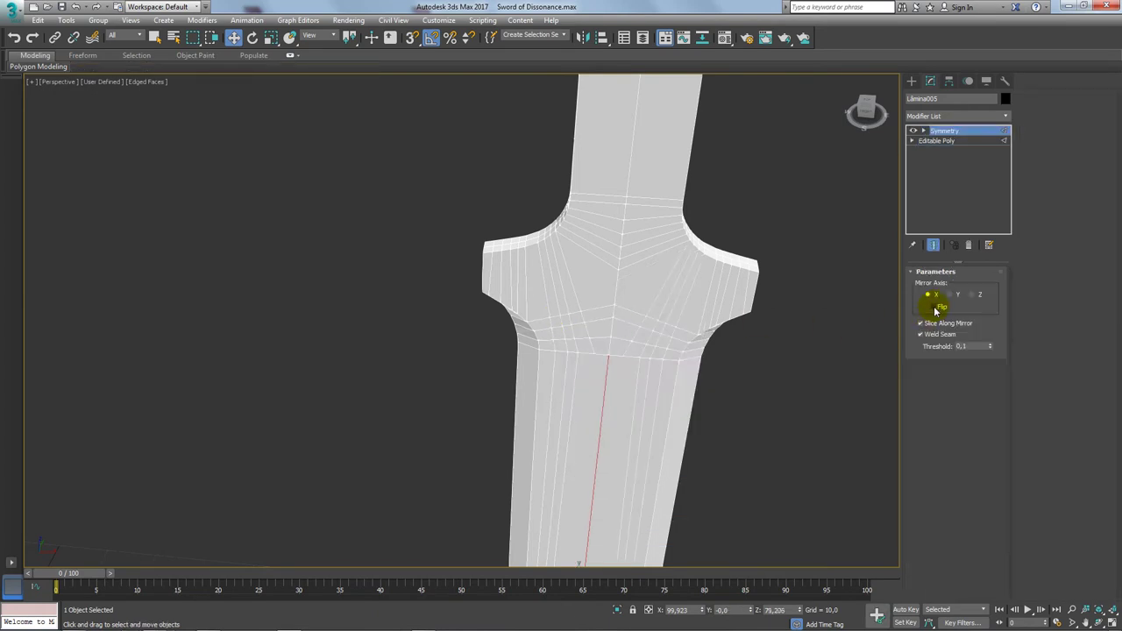
click(940, 306)
scroll(606, 288, down, 5)
Collapse the sword into an Editable Poly and reselect it
right_click(583, 273)
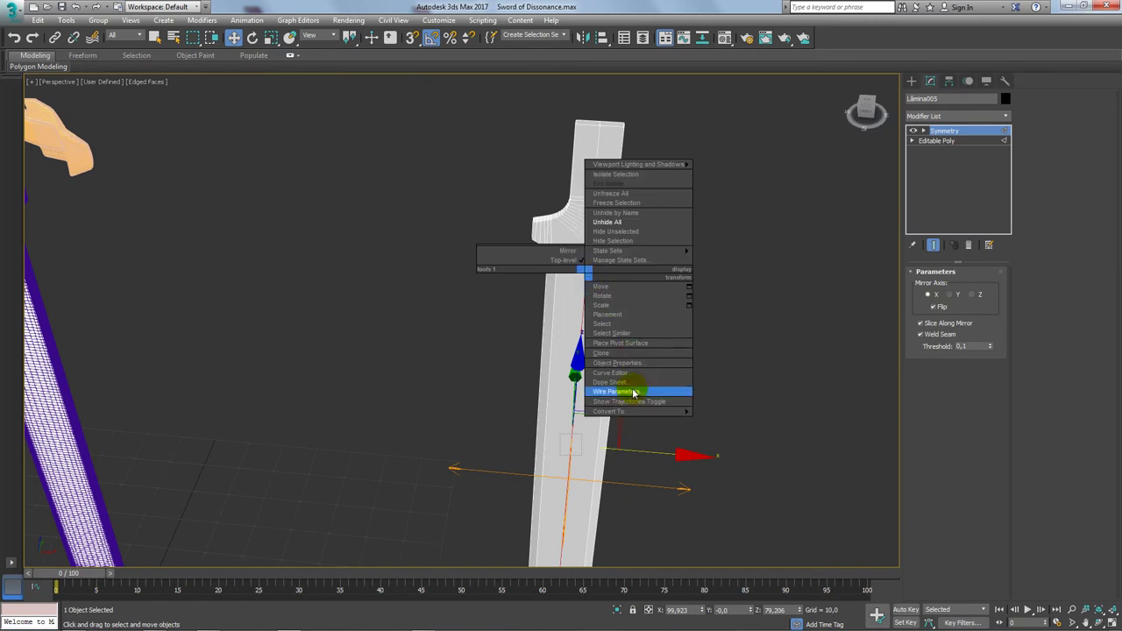
click(728, 421)
click(727, 400)
scroll(692, 411, down, 5)
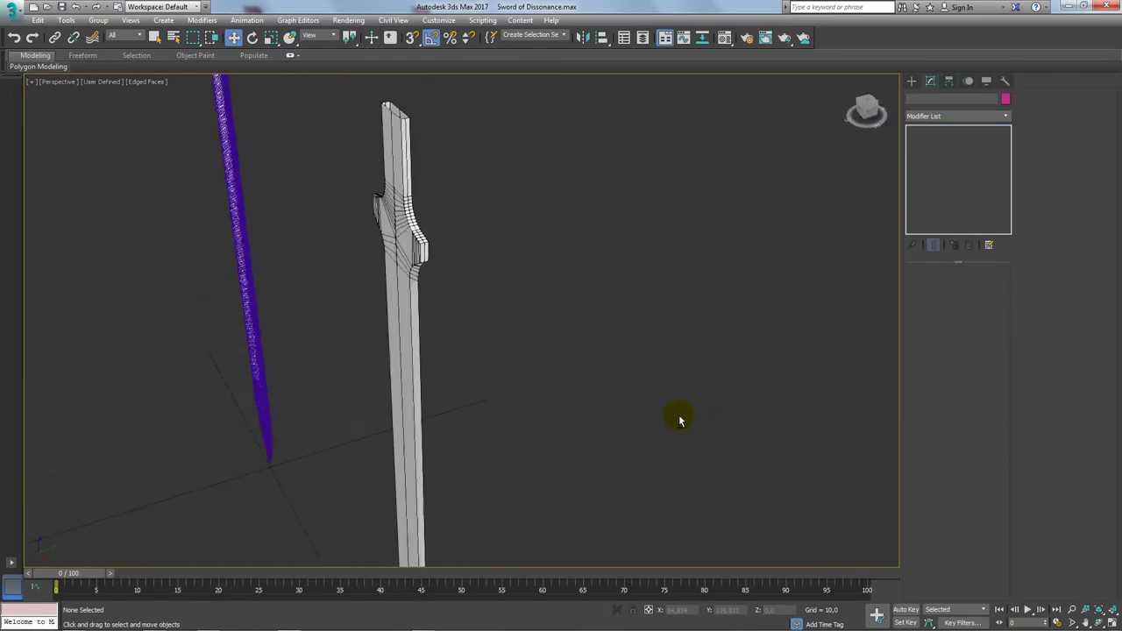
scroll(666, 368, down, 3)
click(613, 333)
scroll(593, 468, up, 3)
scroll(634, 454, up, 3)
Select the six vertices down the centre of the blade tip
scroll(481, 413, up, 3)
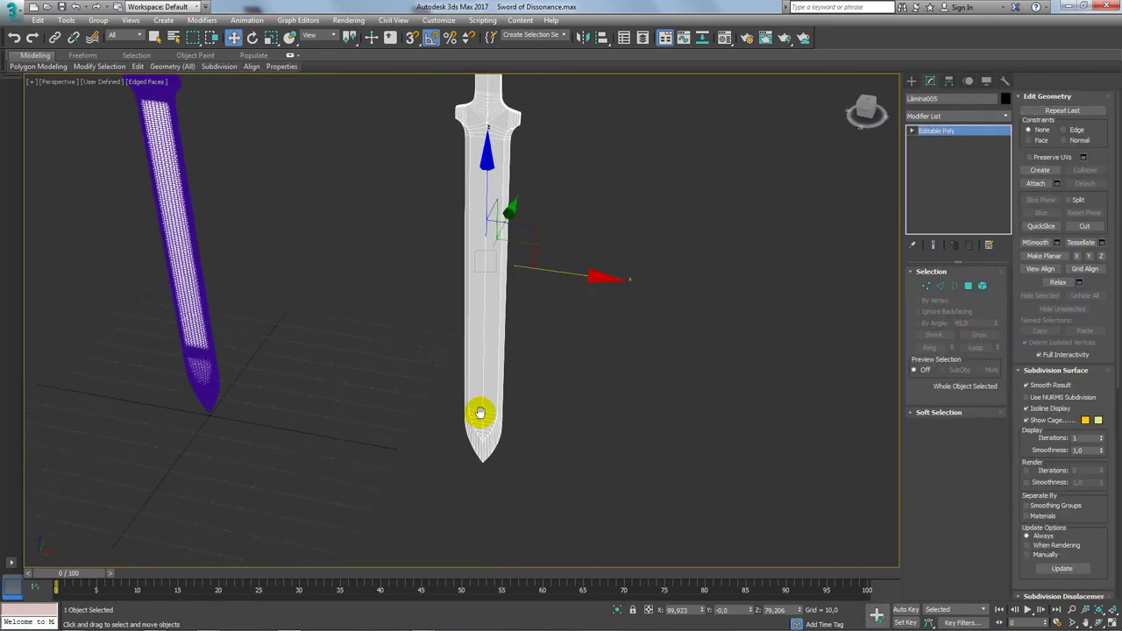
scroll(528, 399, up, 4)
scroll(528, 399, up, 2)
scroll(657, 442, down, 3)
scroll(661, 445, down, 2)
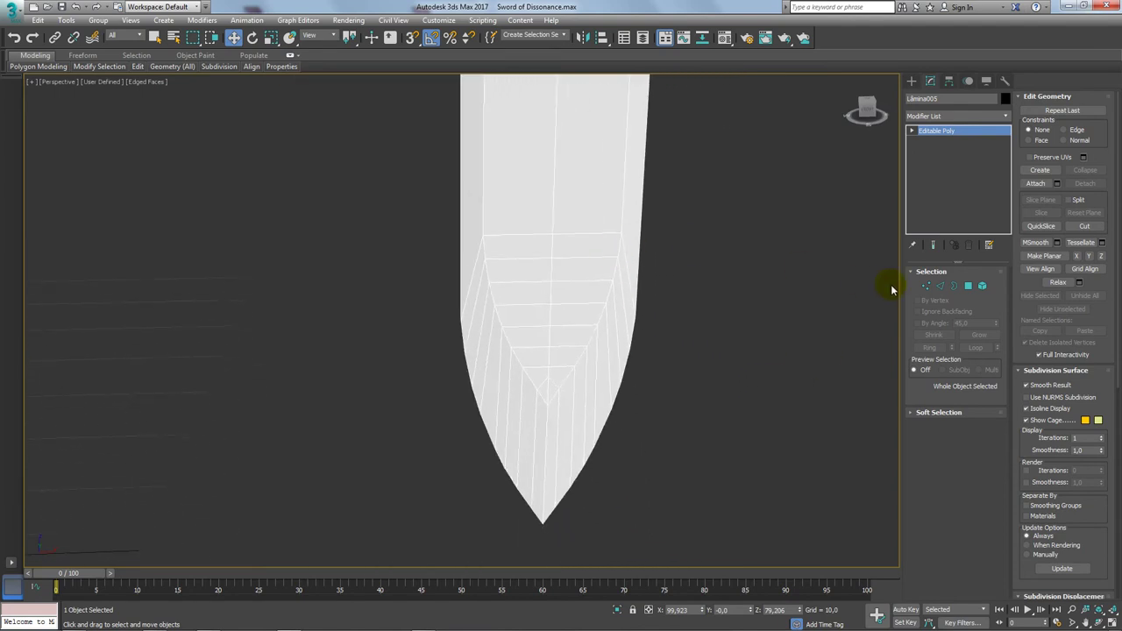
click(927, 292)
drag(566, 251, 541, 296)
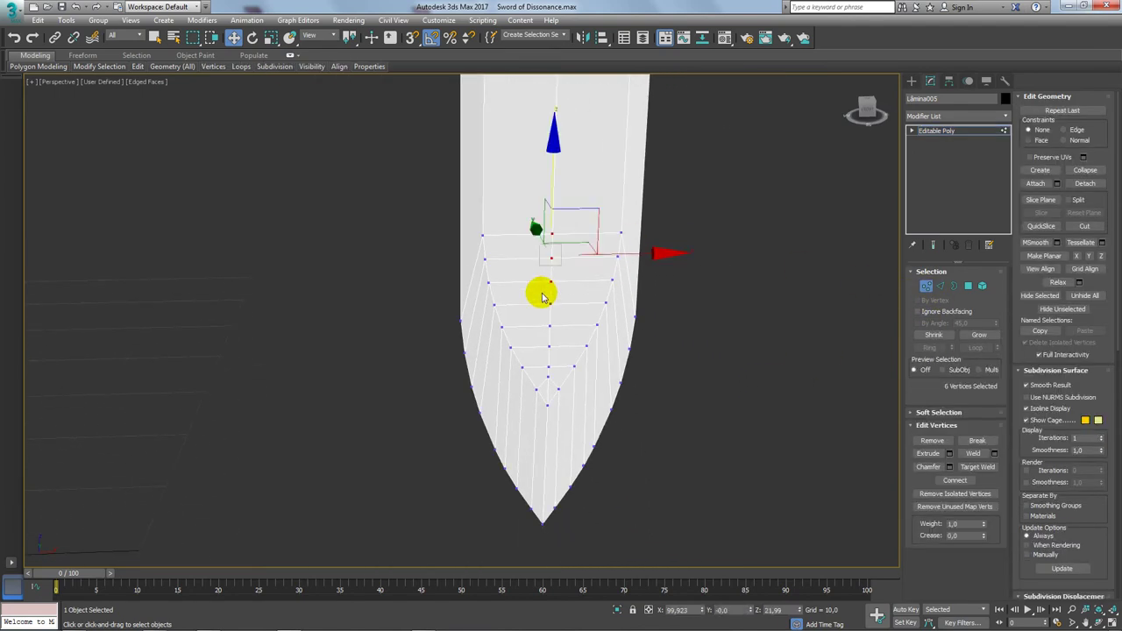
In the front view, add more centre-line vertices to the selection
key(f)
key(z)
scroll(601, 335, down, 2)
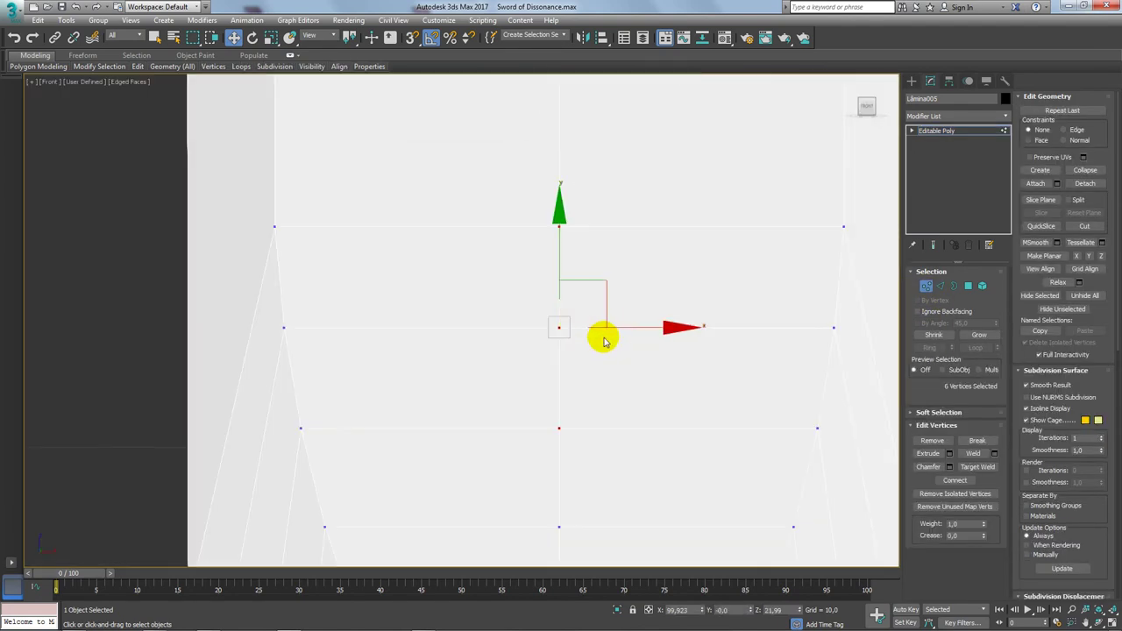
scroll(595, 375, down, 3)
middle_drag(594, 375, 579, 358)
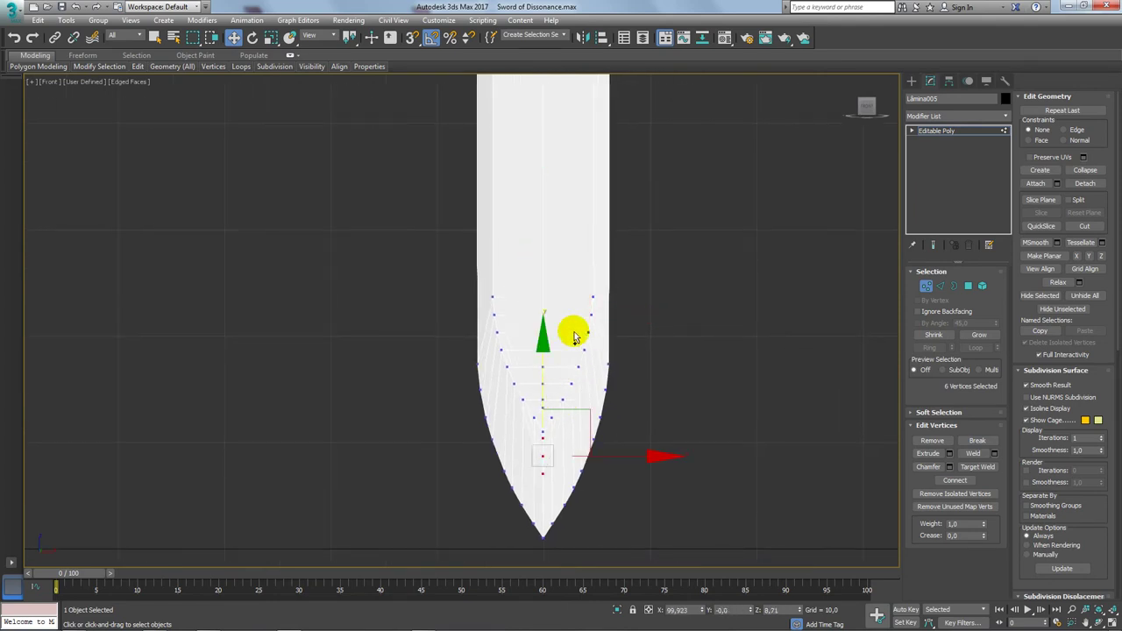
drag(526, 225, 564, 394)
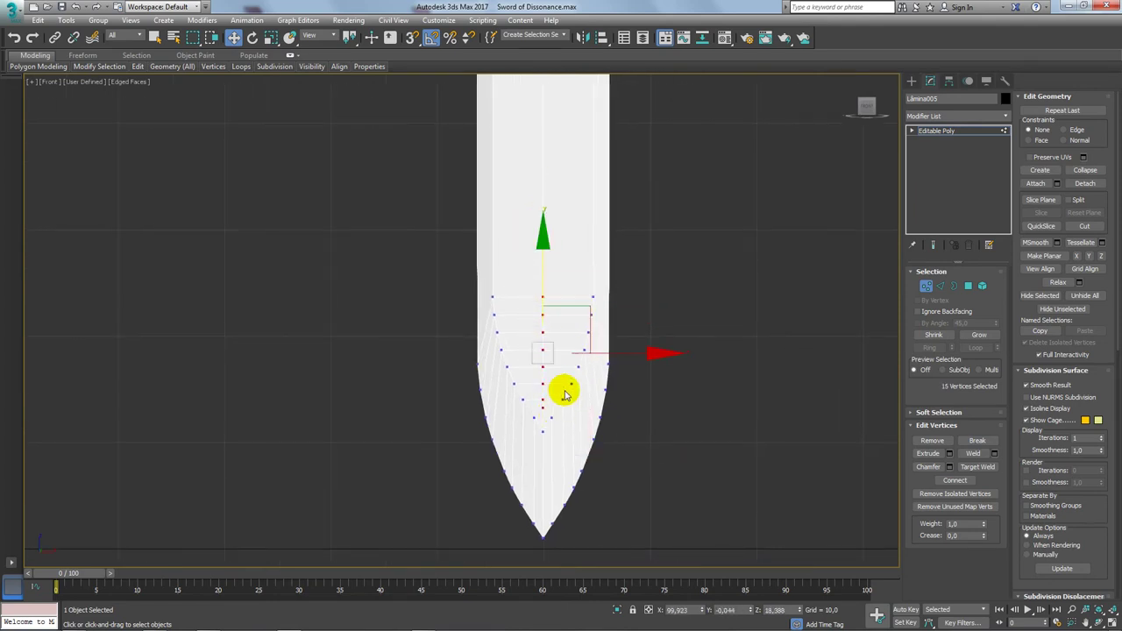
Browse the Modifier List for the FFD 2x2x2 modifier
click(1006, 115)
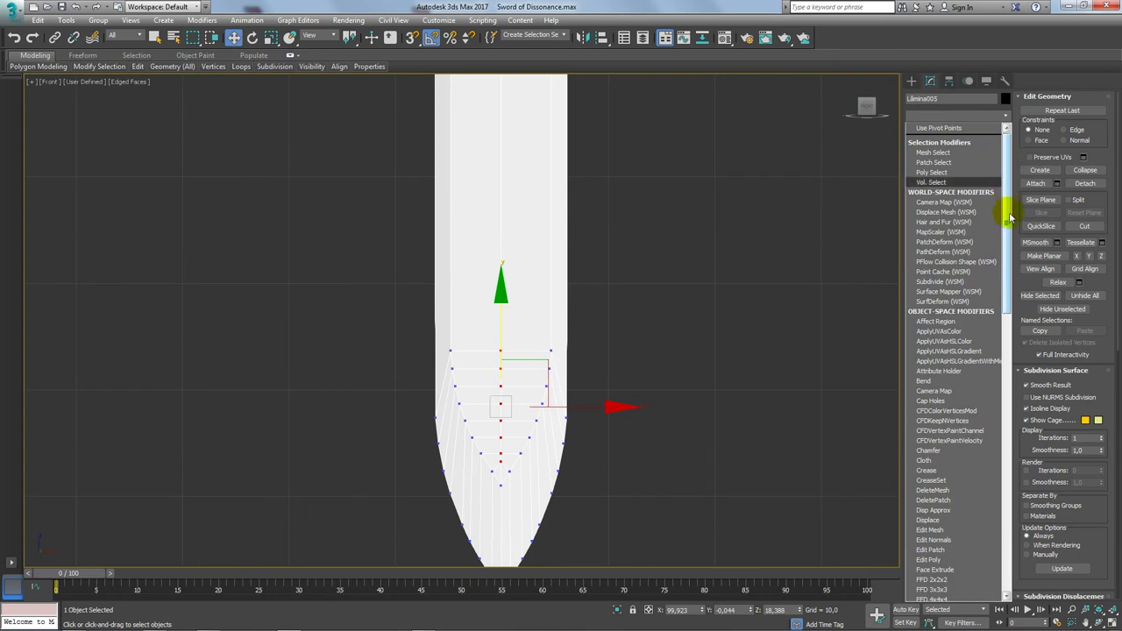
click(1005, 116)
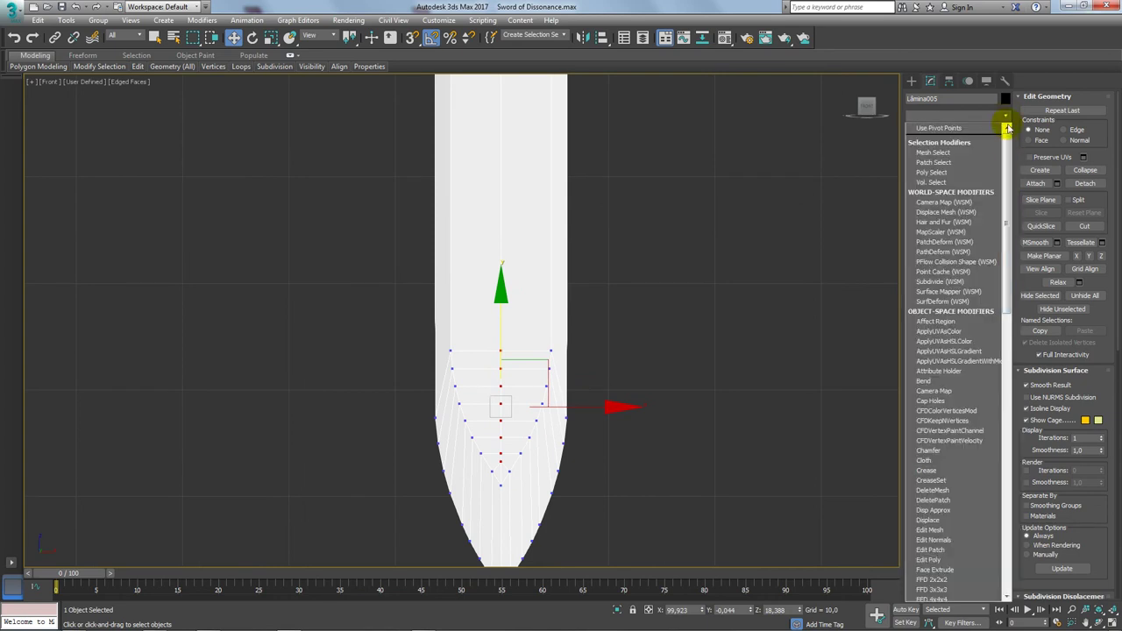
scroll(1011, 295, down, 5)
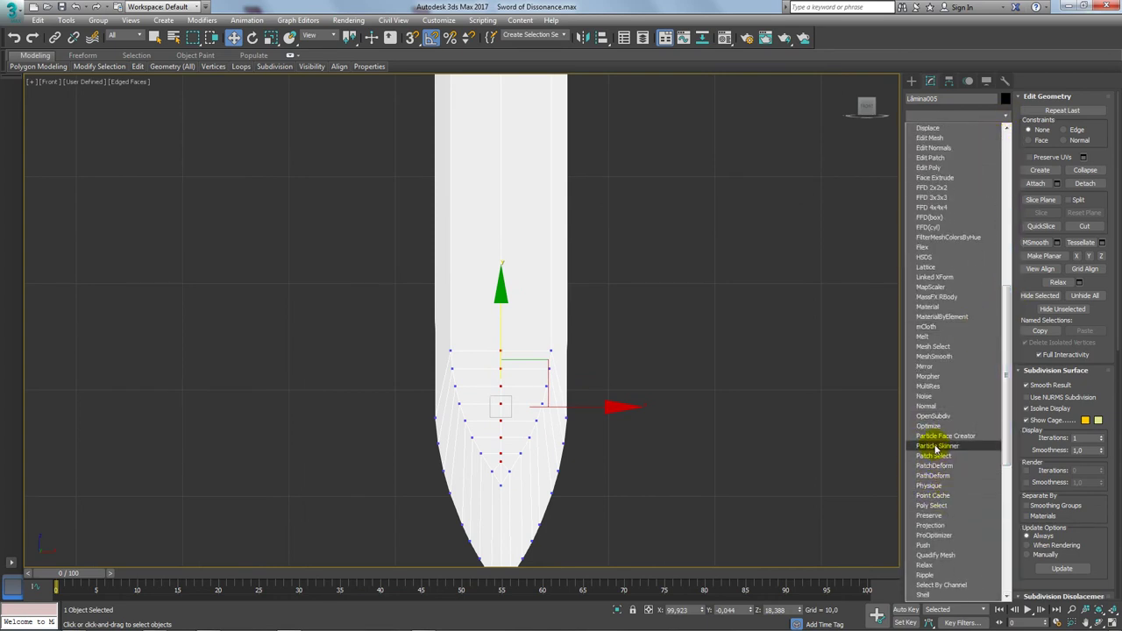
scroll(938, 420, up, 3)
Apply FFD 2x2x2 and move its top control points down
click(938, 278)
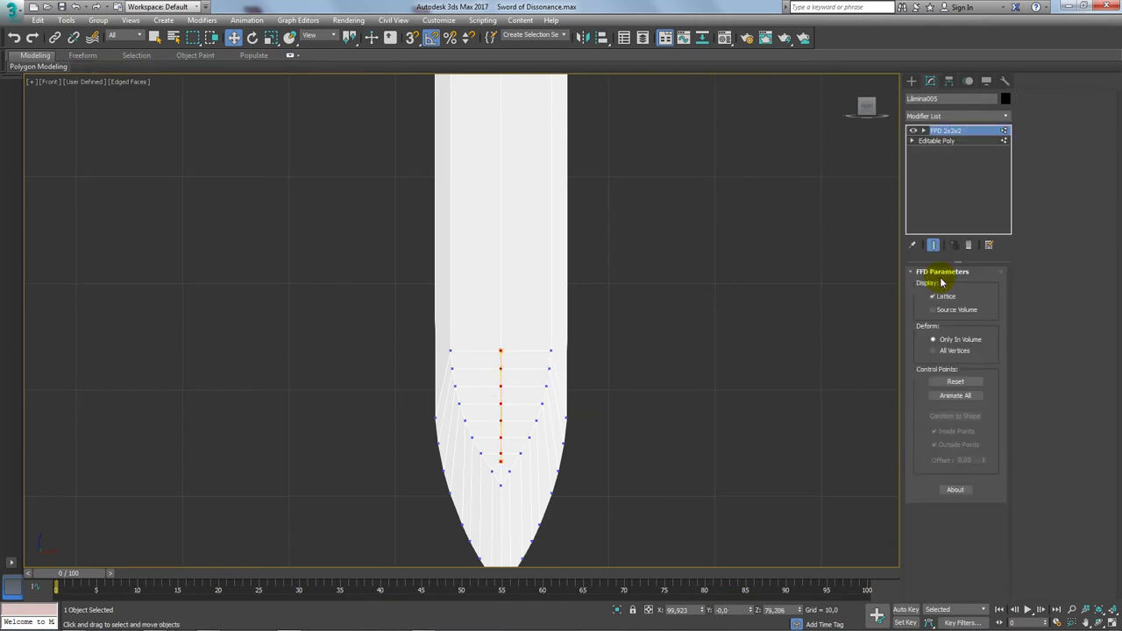
click(922, 131)
click(954, 141)
drag(661, 238, 489, 386)
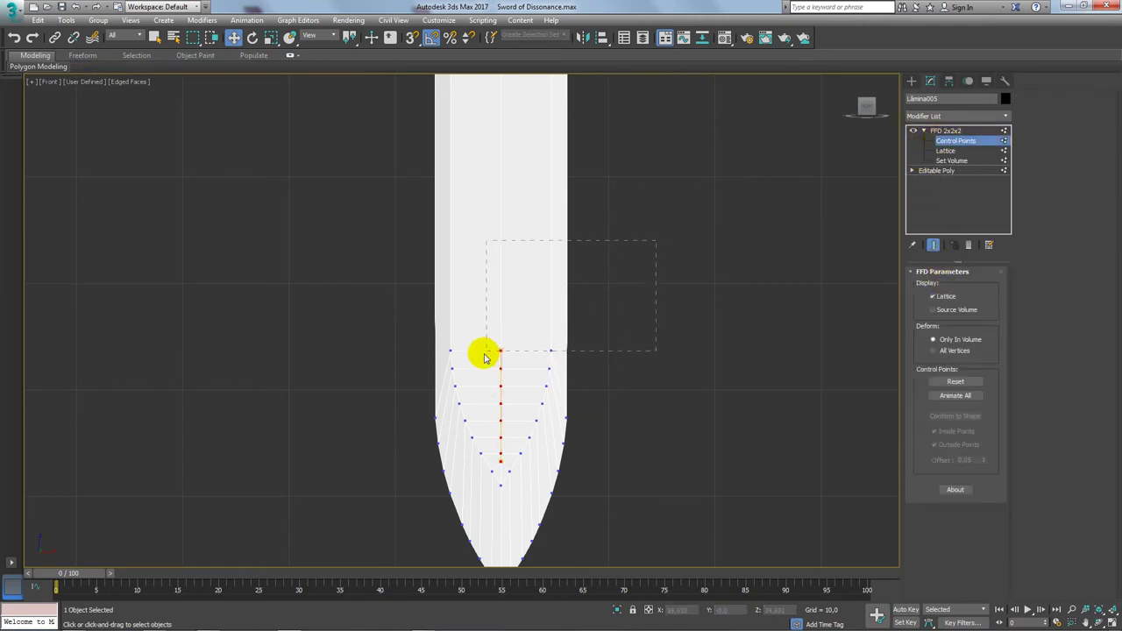
mouse_move(520, 321)
mouse_down()
mouse_move(520, 367)
mouse_move(503, 138)
mouse_move(520, 88)
mouse_move(498, 234)
mouse_up()
Collapse the blade back into an Editable Poly
middle_drag(542, 478, 536, 238)
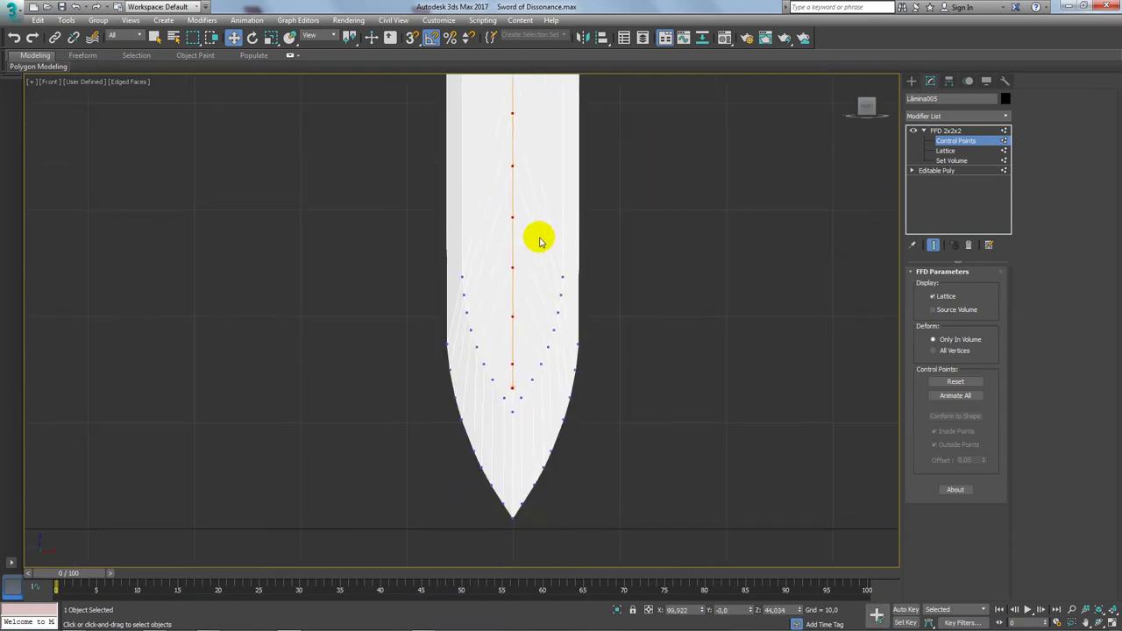
right_click(535, 231)
click(686, 382)
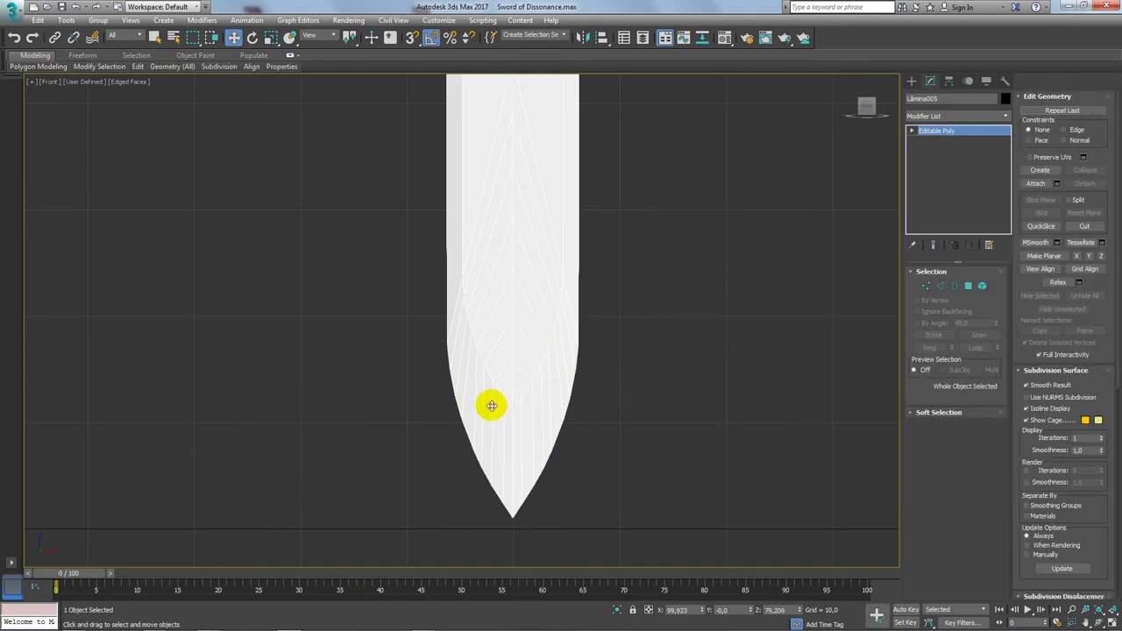
scroll(526, 386, up, 3)
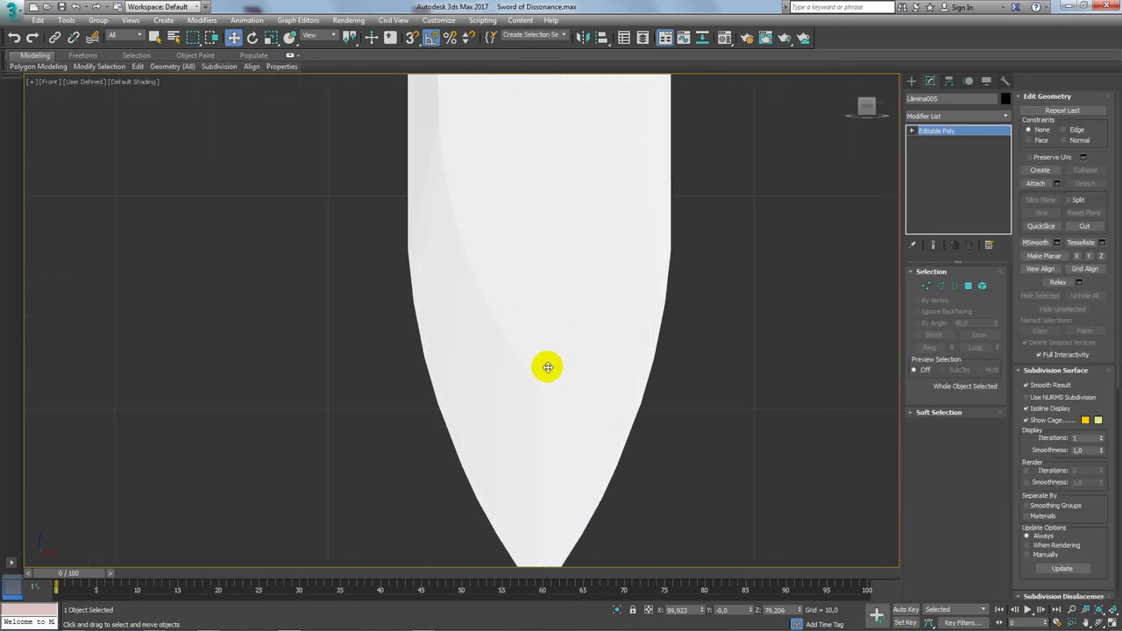
In wireframe, remove the inner edges of the small tip diamond
key(F3)
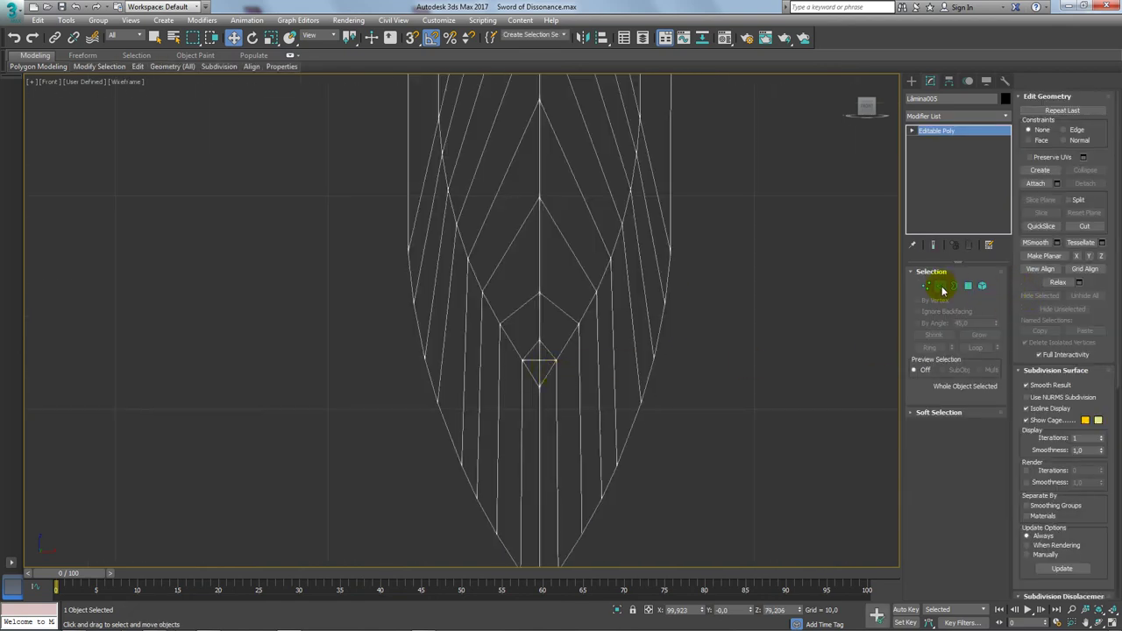
click(939, 285)
scroll(496, 348, up, 2)
scroll(602, 391, up, 4)
key(ctrl+a)
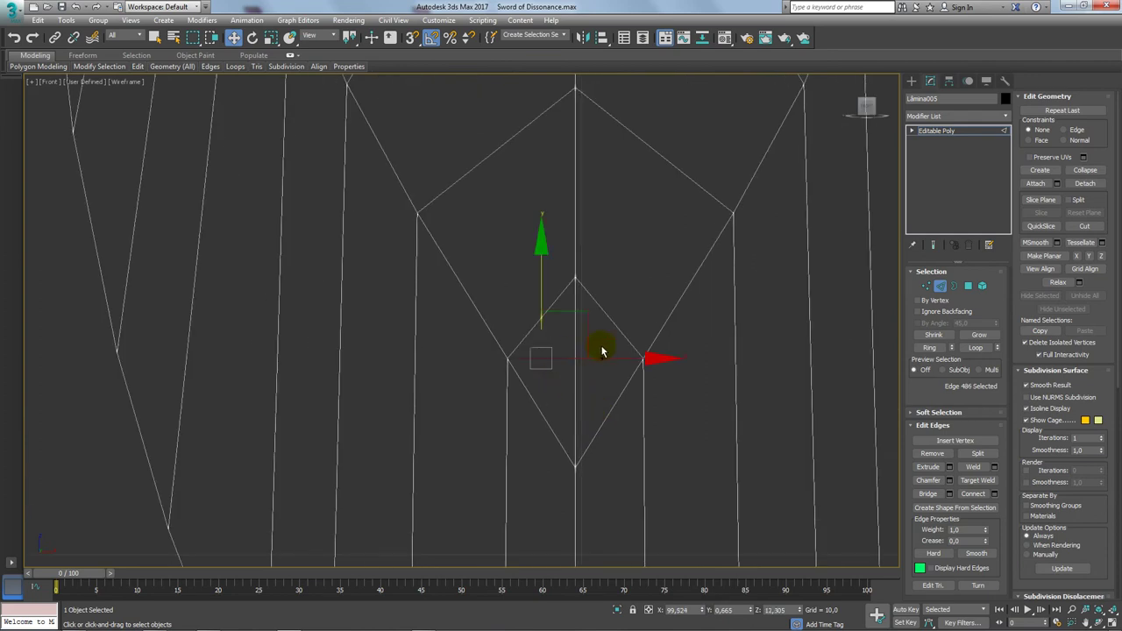
click(599, 383)
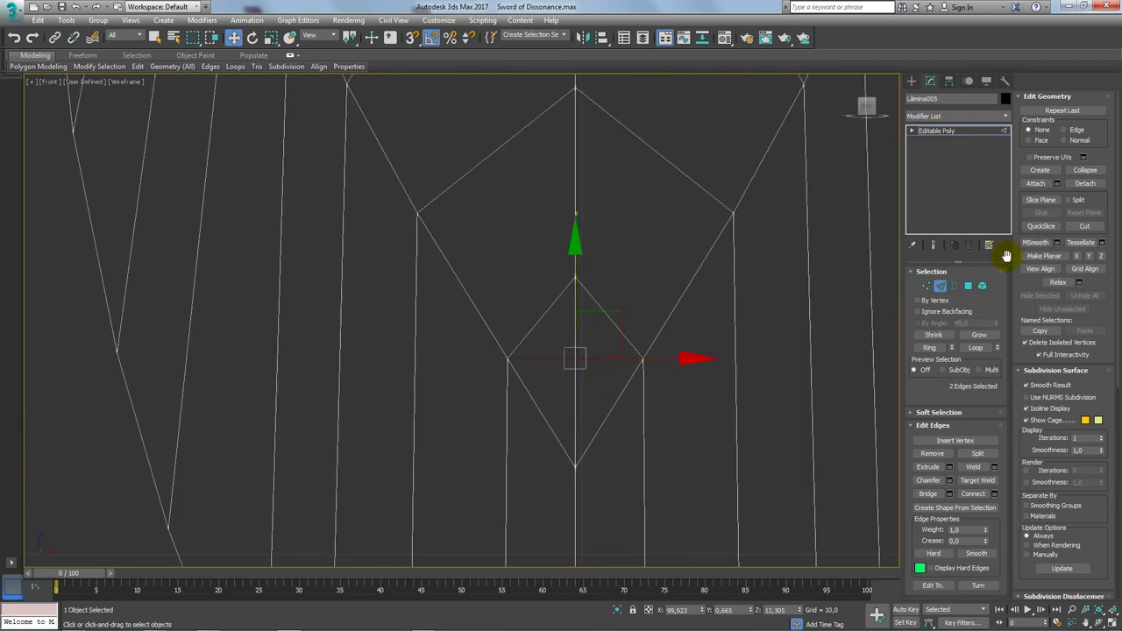
click(933, 454)
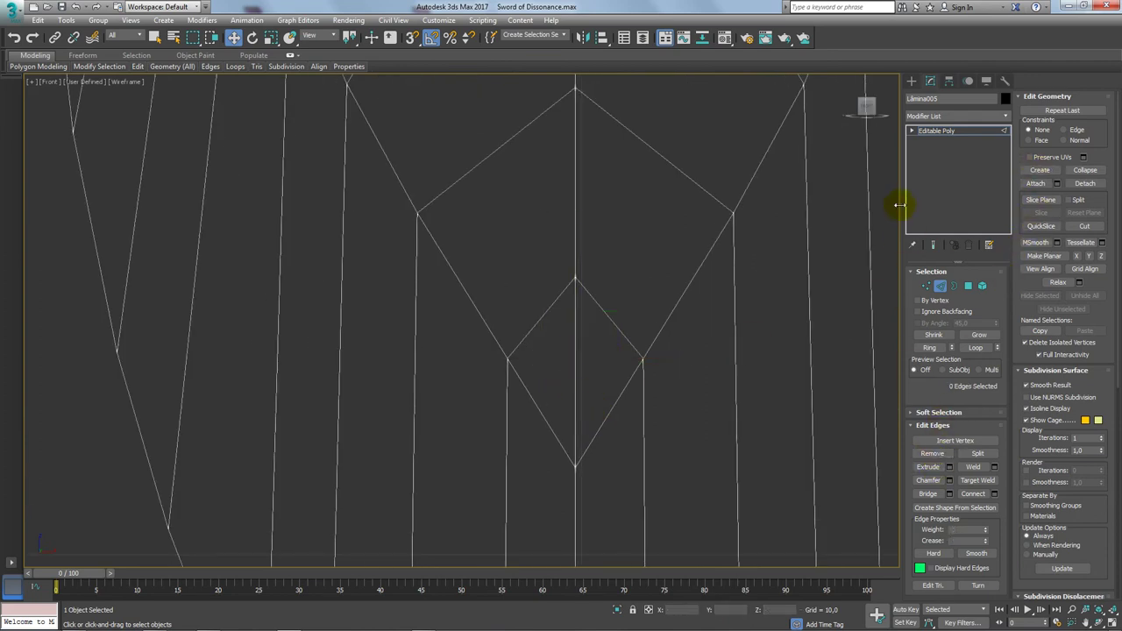
click(594, 380)
middle_drag(594, 380, 559, 401)
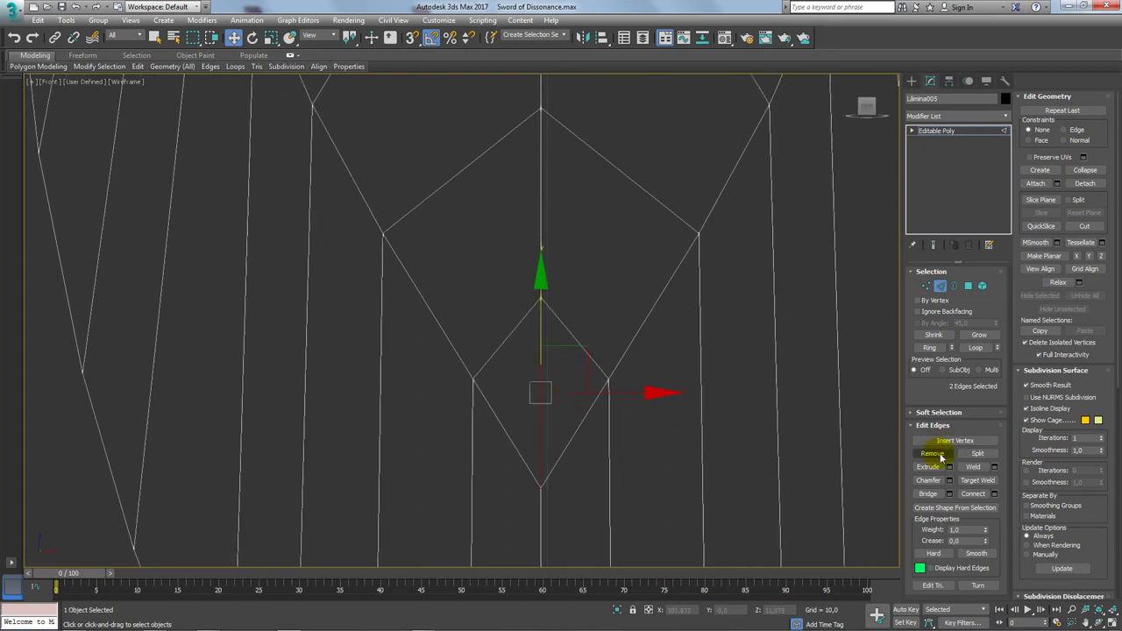
click(933, 454)
Check the diamond polygon in perspective with shaded and wireframe display
click(968, 285)
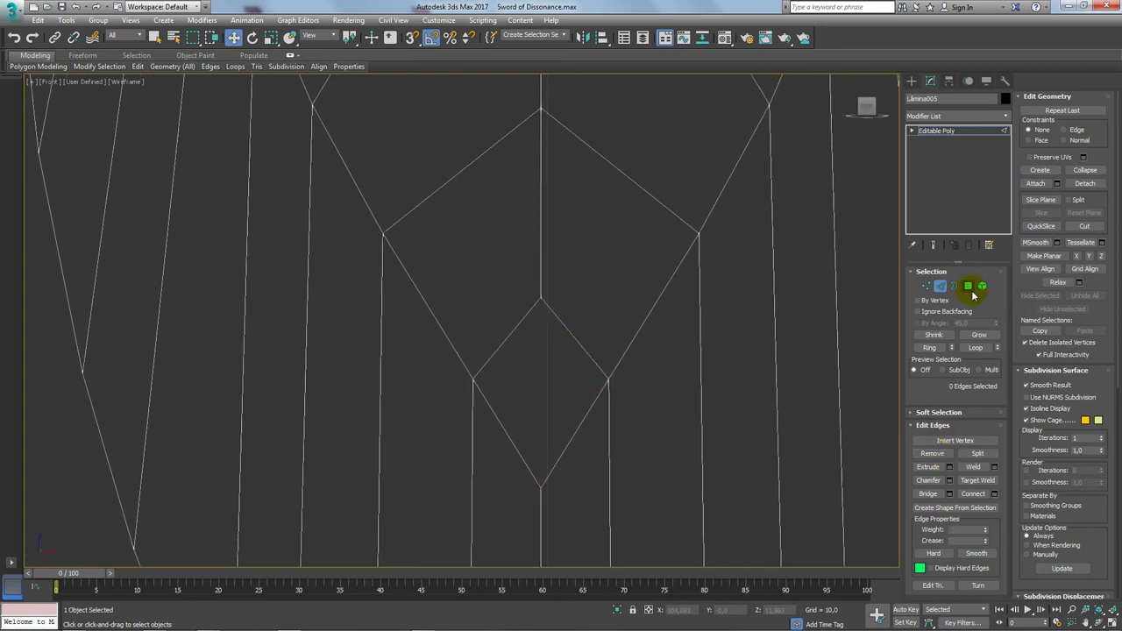
click(551, 382)
key(p)
scroll(560, 383, down, 3)
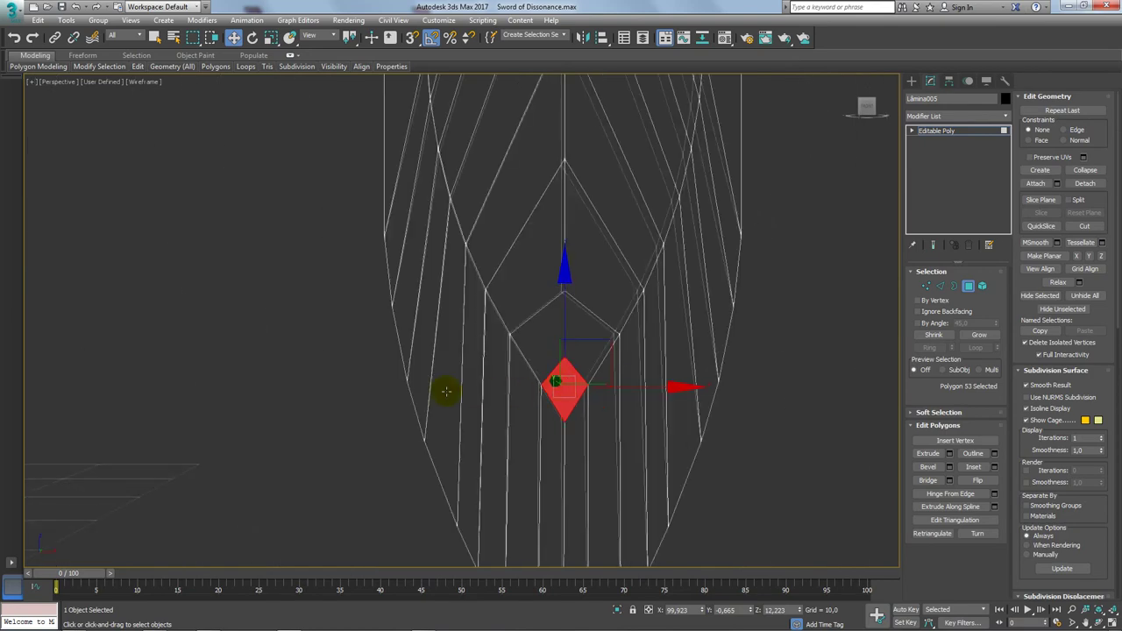
alt+middle_drag(560, 386, 559, 401)
click(559, 402)
alt+middle_drag(619, 383, 642, 371)
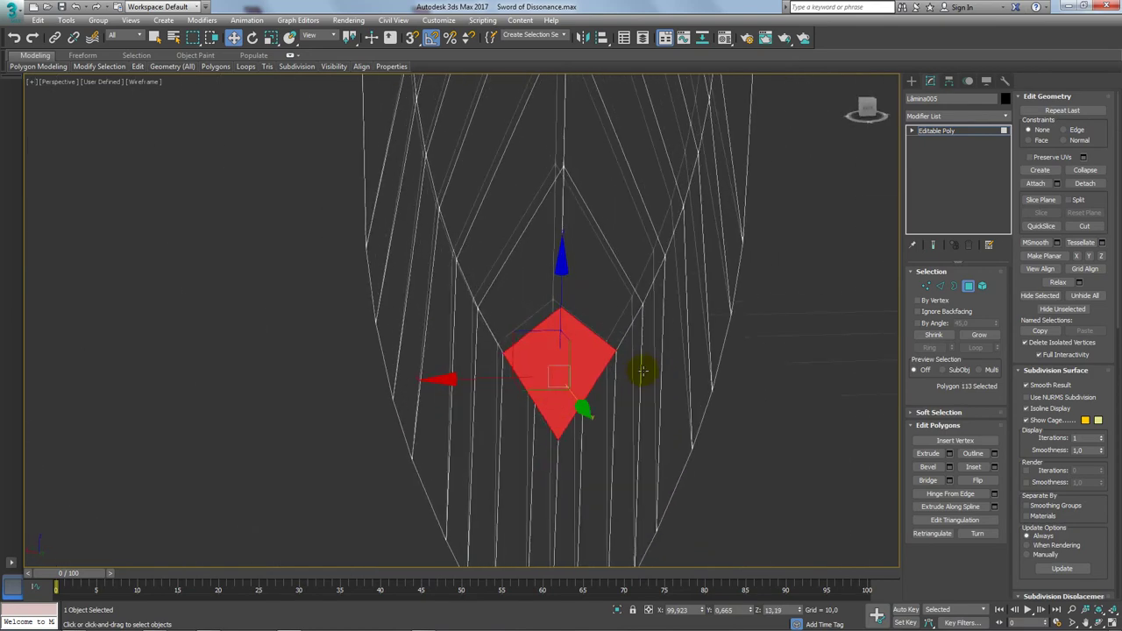
key(F3)
click(802, 404)
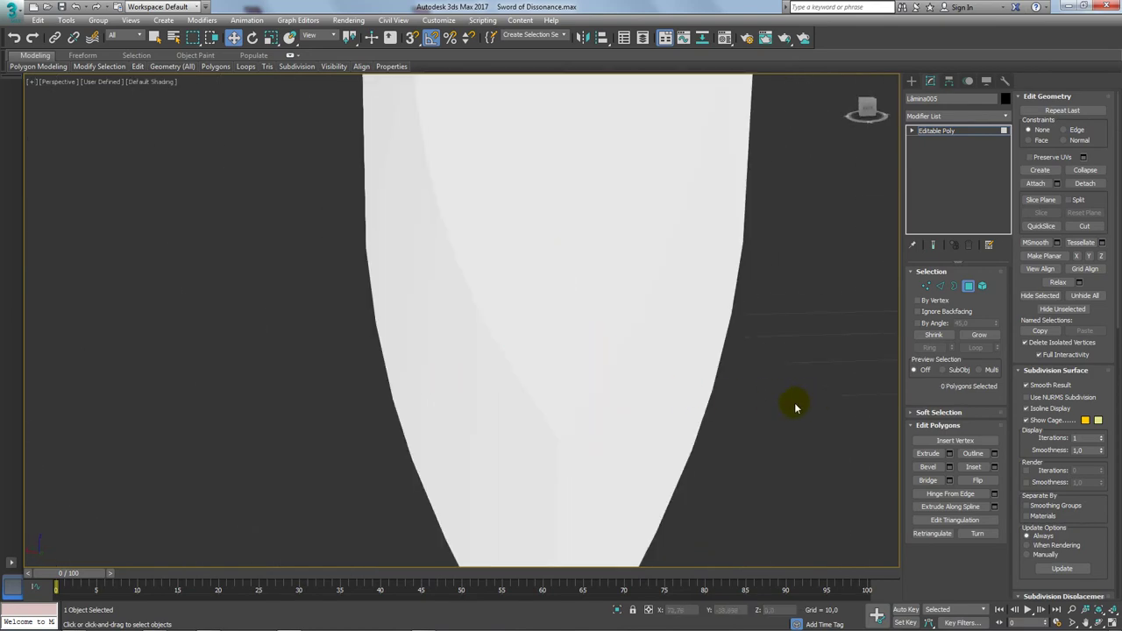
key(F3)
Connect two vertices of the diamond with a new edge
click(930, 286)
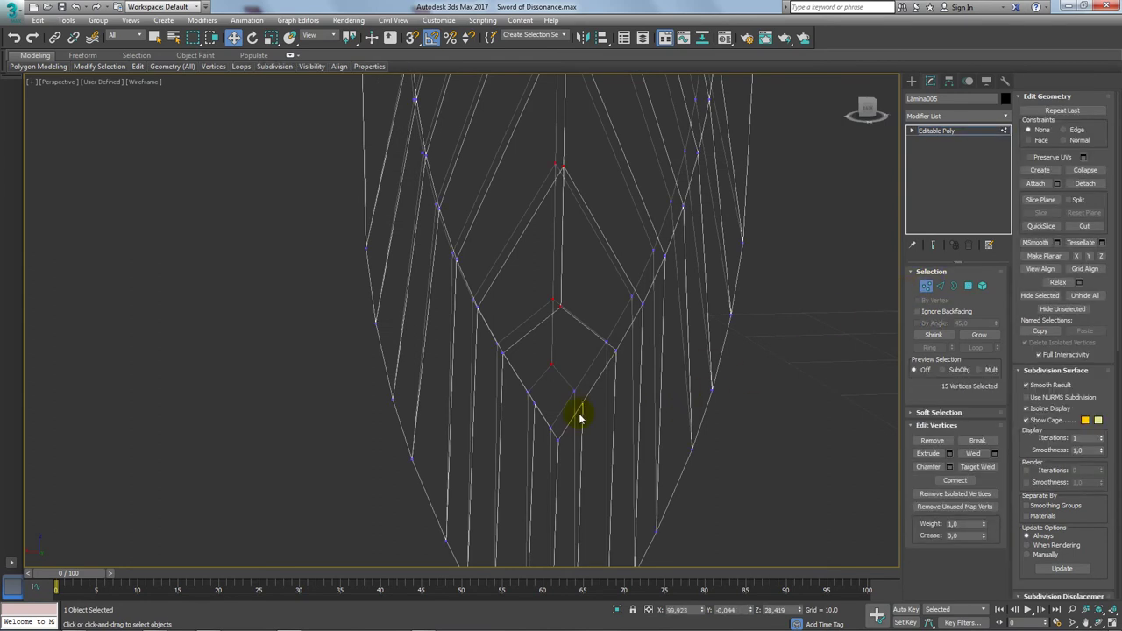
click(583, 402)
ctrl+click(536, 405)
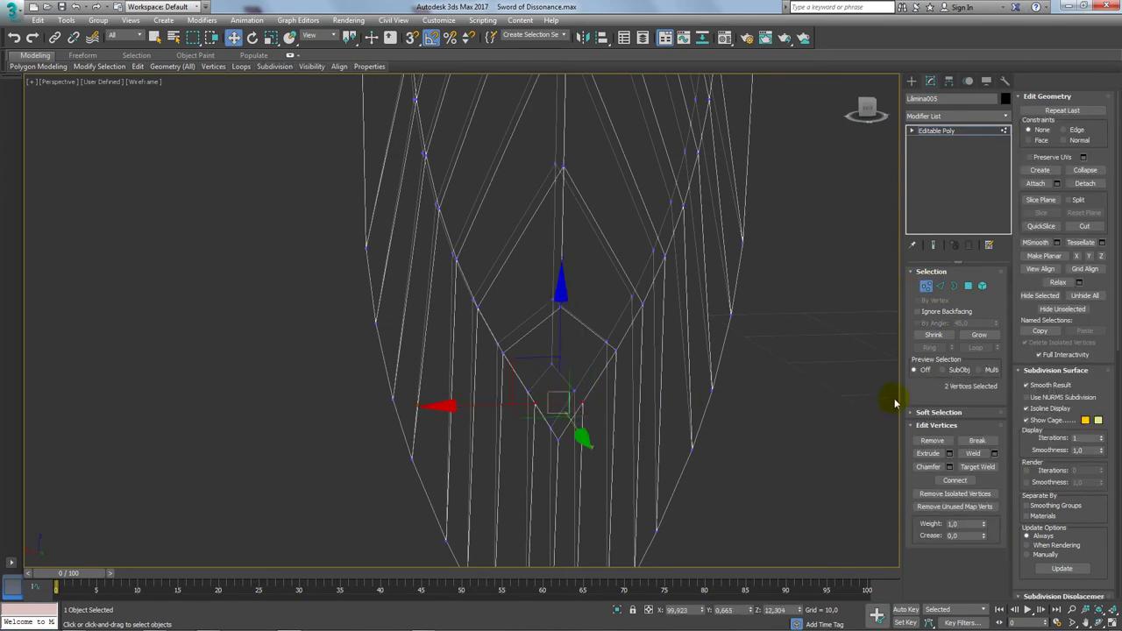
click(944, 480)
click(701, 393)
right_click(576, 388)
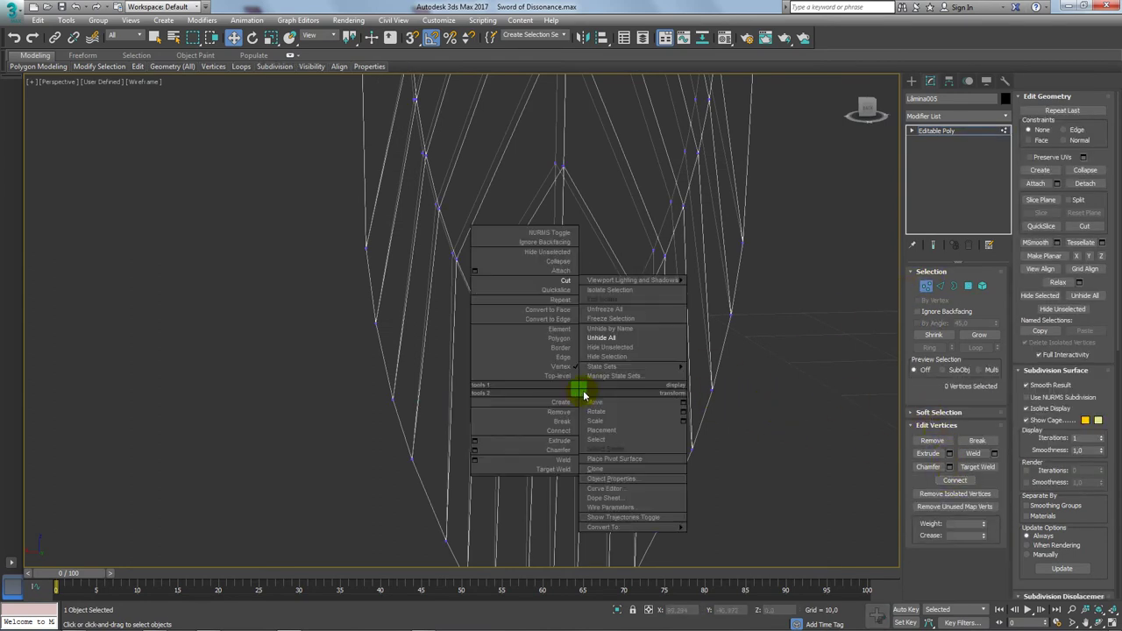
click(804, 410)
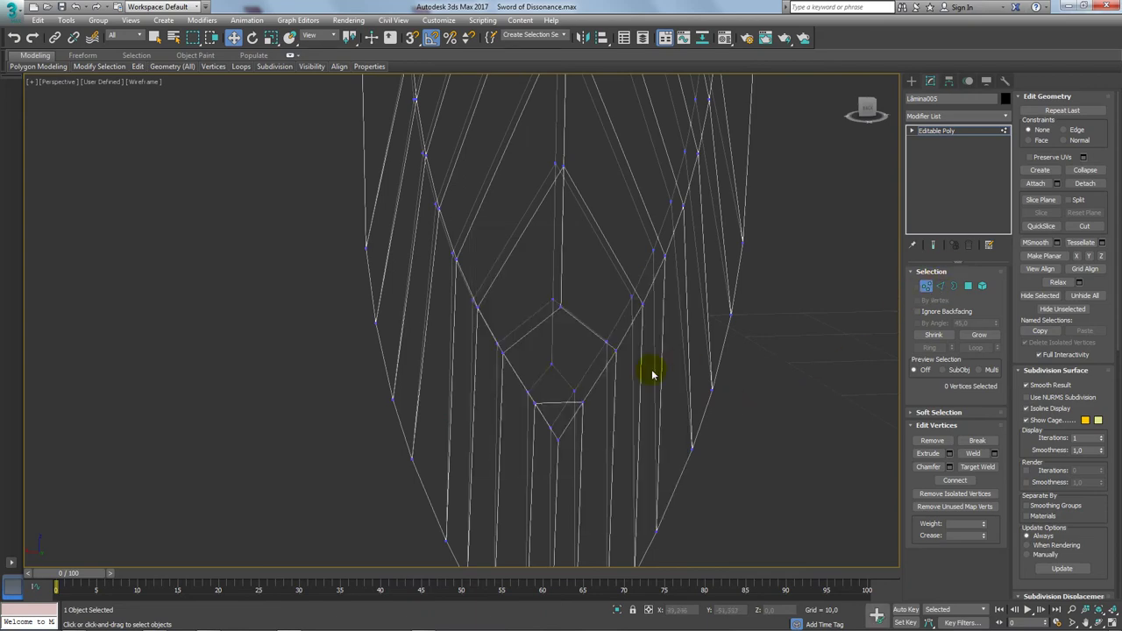
mouse_move(648, 373)
alt+middle_down()
mouse_move(591, 383)
mouse_move(581, 415)
alt+middle_up()
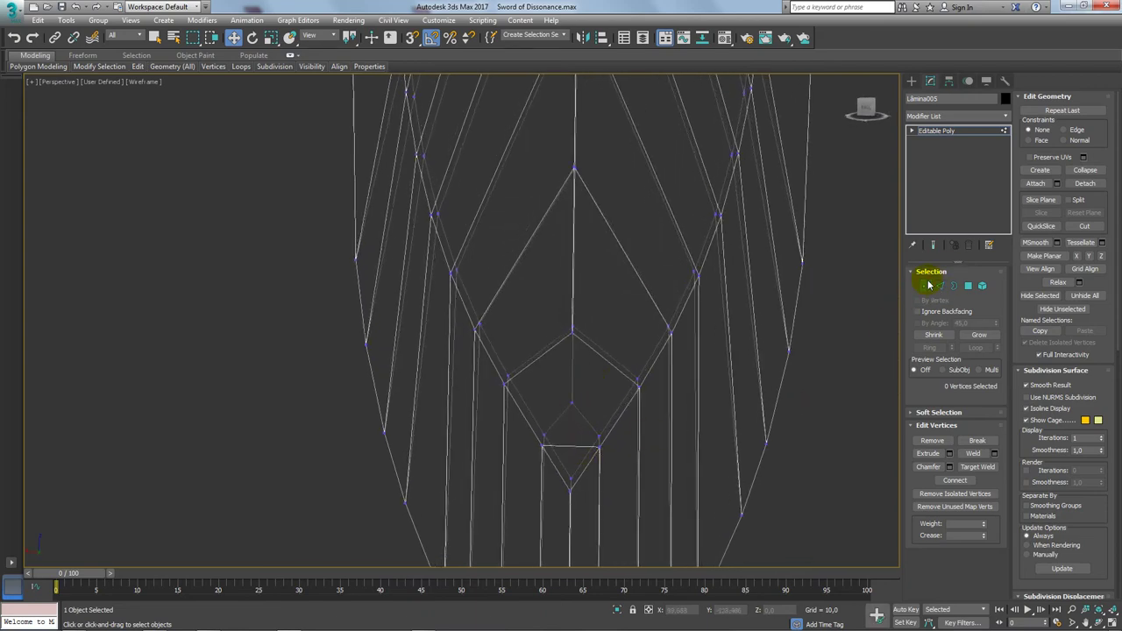
Remove the smaller diamond's inner edge and connect two more vertices with an edge
click(937, 285)
click(565, 445)
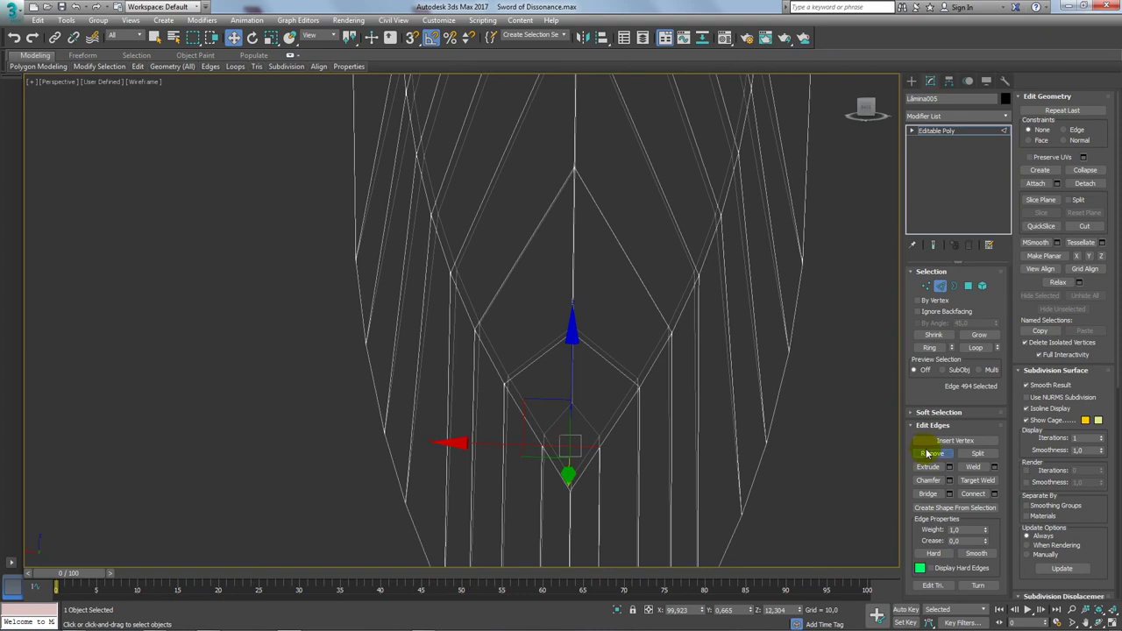
click(927, 453)
click(926, 286)
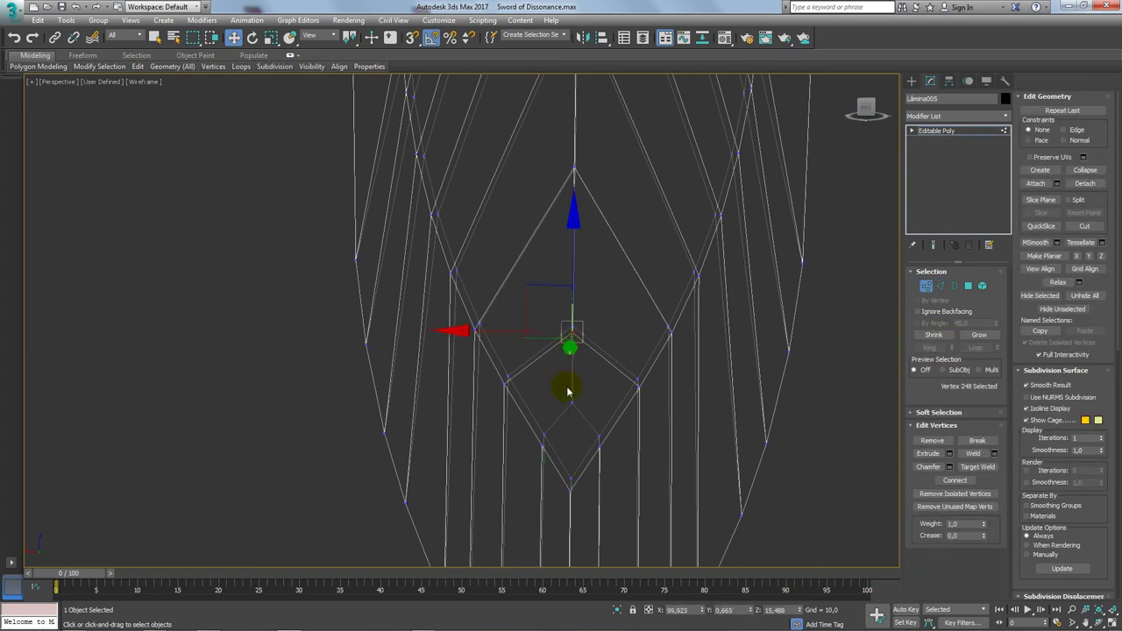
ctrl+click(568, 491)
click(954, 480)
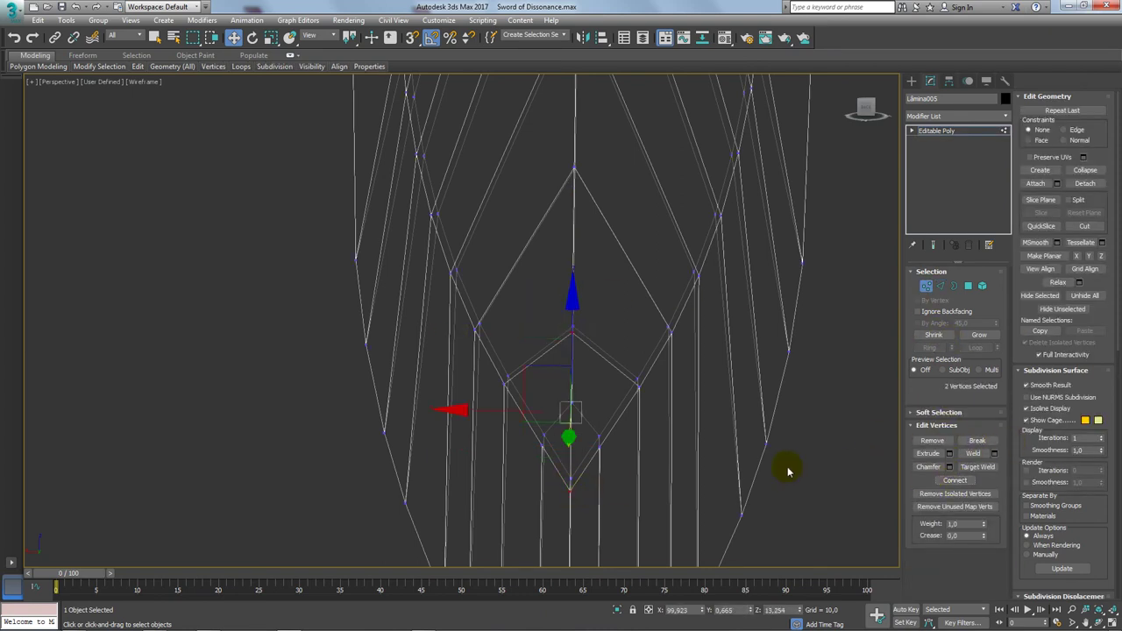
click(617, 454)
right_click(570, 446)
click(561, 334)
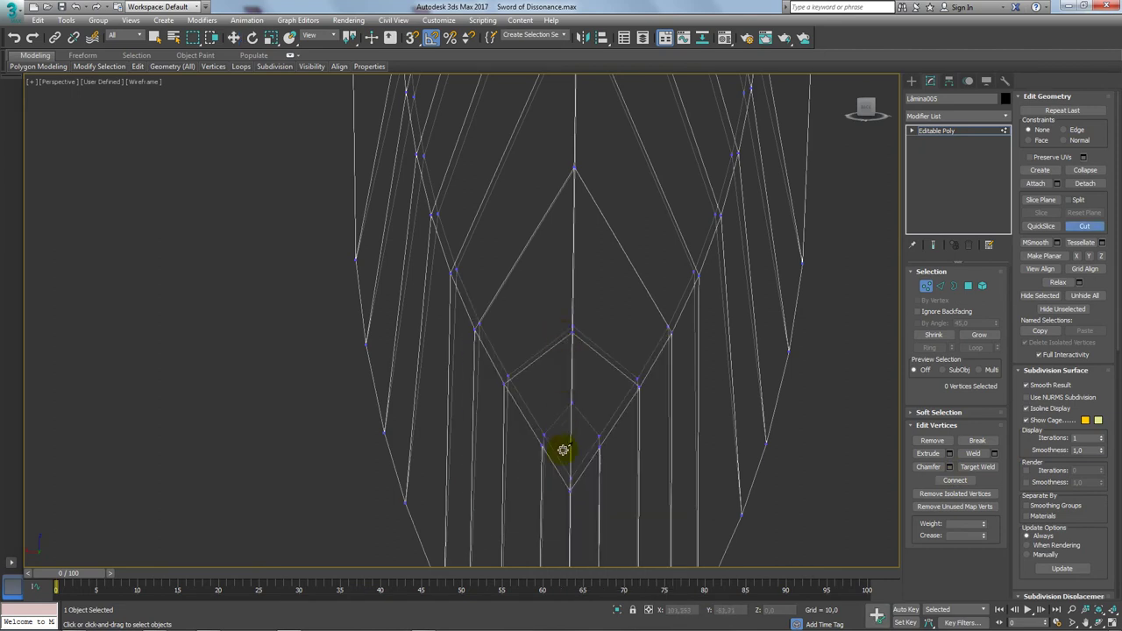
key(s)
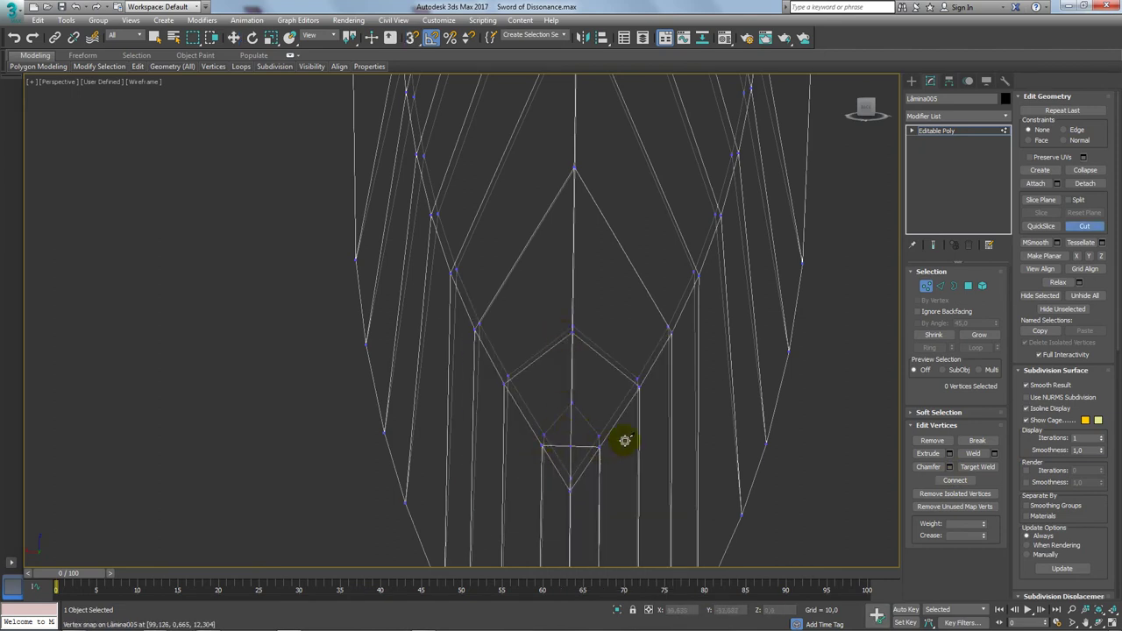
Move the diamond's vertex upward on Y in the front view
key(w)
click(575, 449)
alt+middle_drag(581, 454, 606, 446)
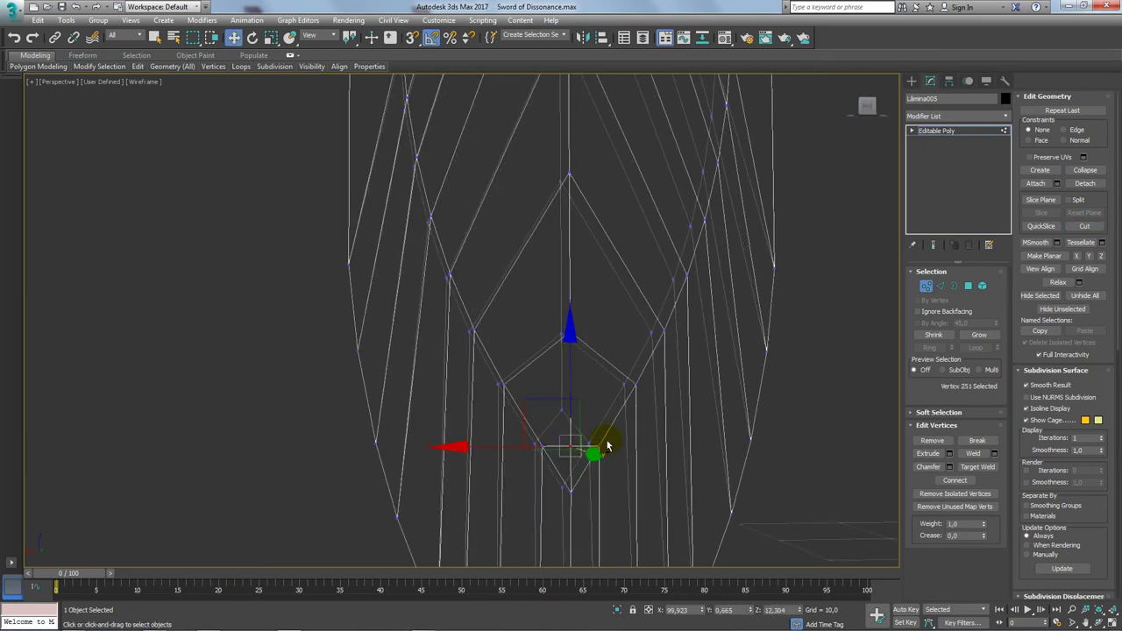
key(f)
middle_drag(534, 274, 537, 305)
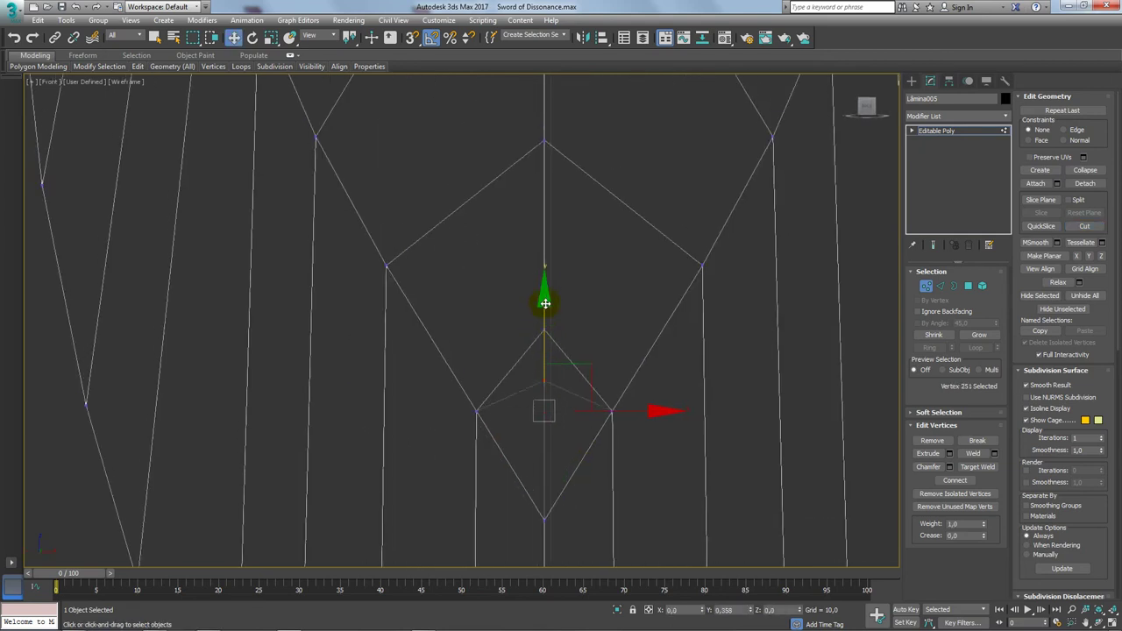
drag(545, 256, 545, 175)
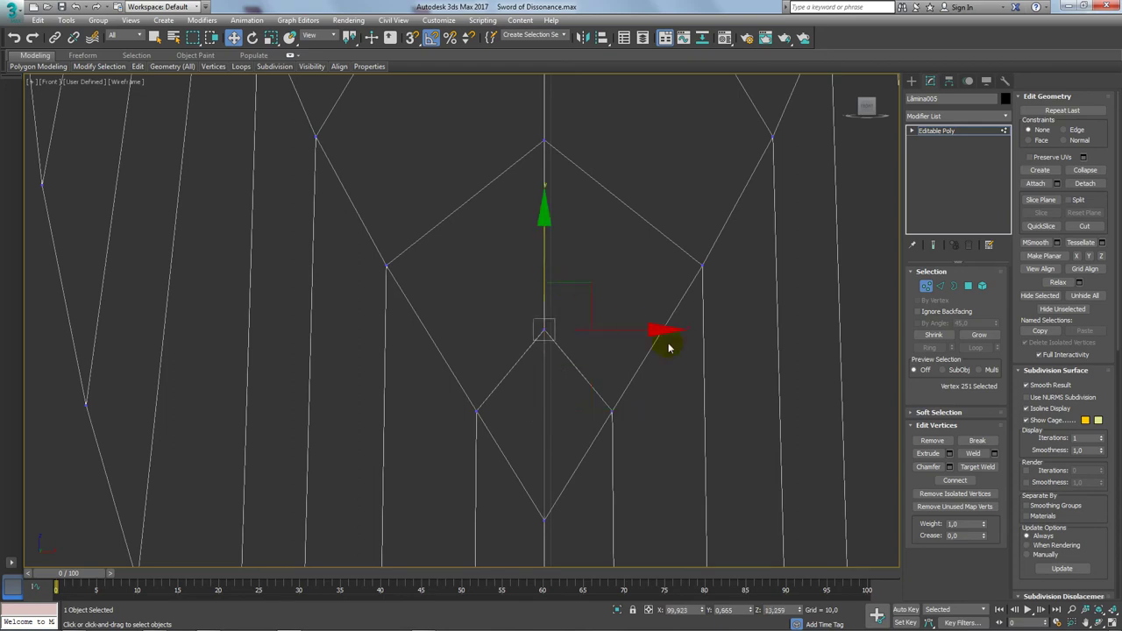
key(p)
mouse_move(556, 396)
alt+middle_down()
mouse_move(576, 433)
mouse_move(390, 440)
mouse_move(551, 446)
alt+middle_up()
Remove the unwanted edge inside the diamond and return to the Editable Poly level
click(936, 286)
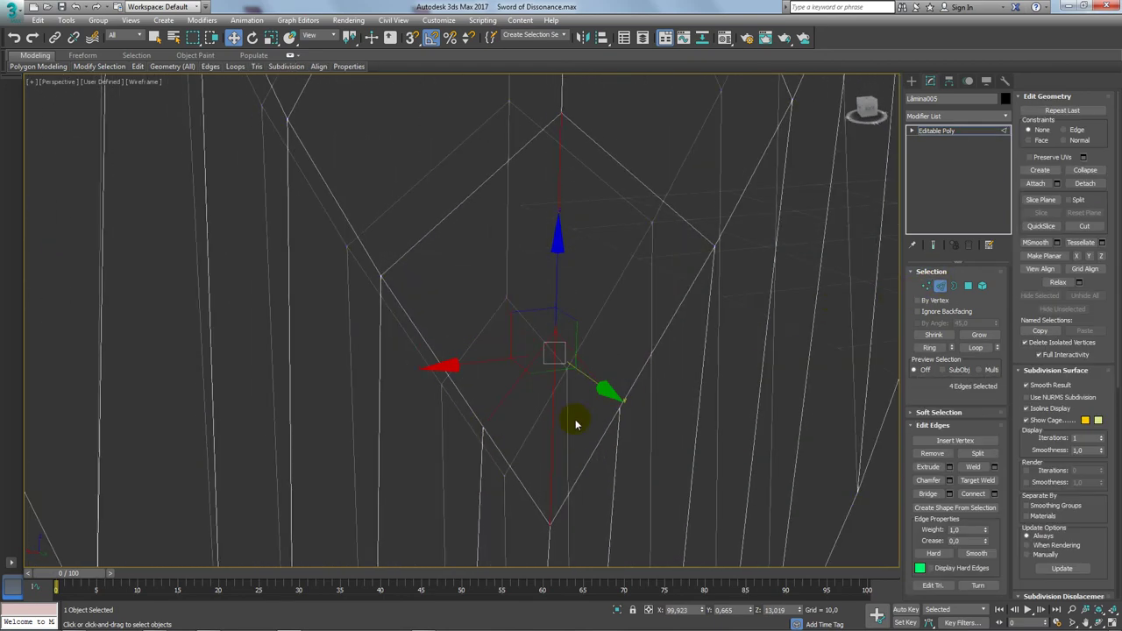
click(553, 422)
click(941, 454)
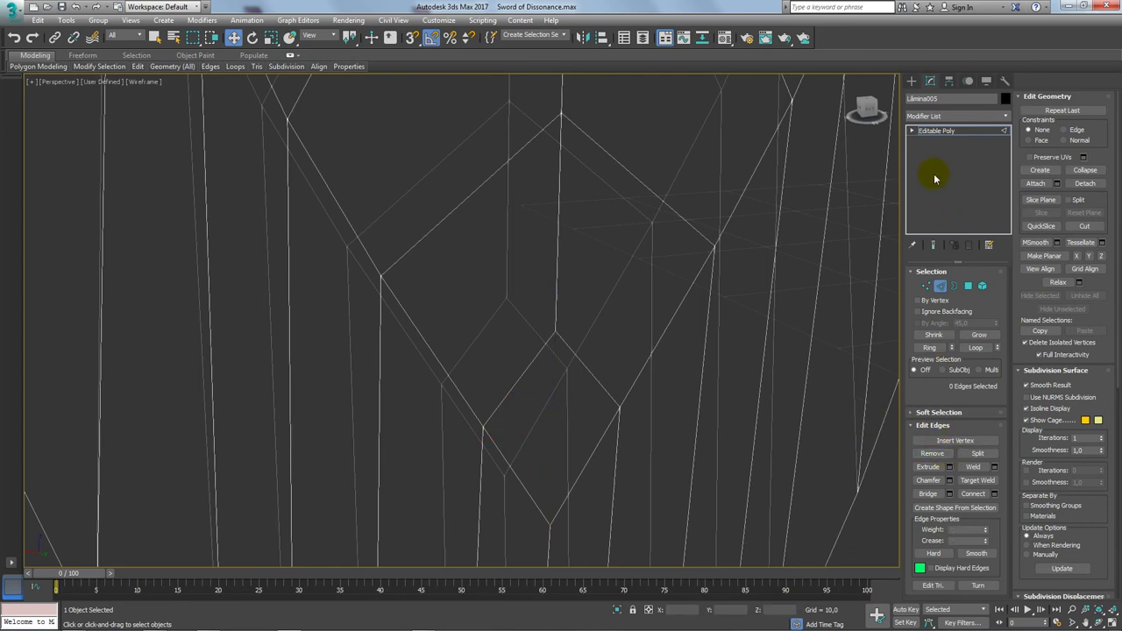
click(936, 130)
Orbit round to view the whole sword from the front and select all
scroll(579, 302, down, 5)
scroll(564, 334, down, 5)
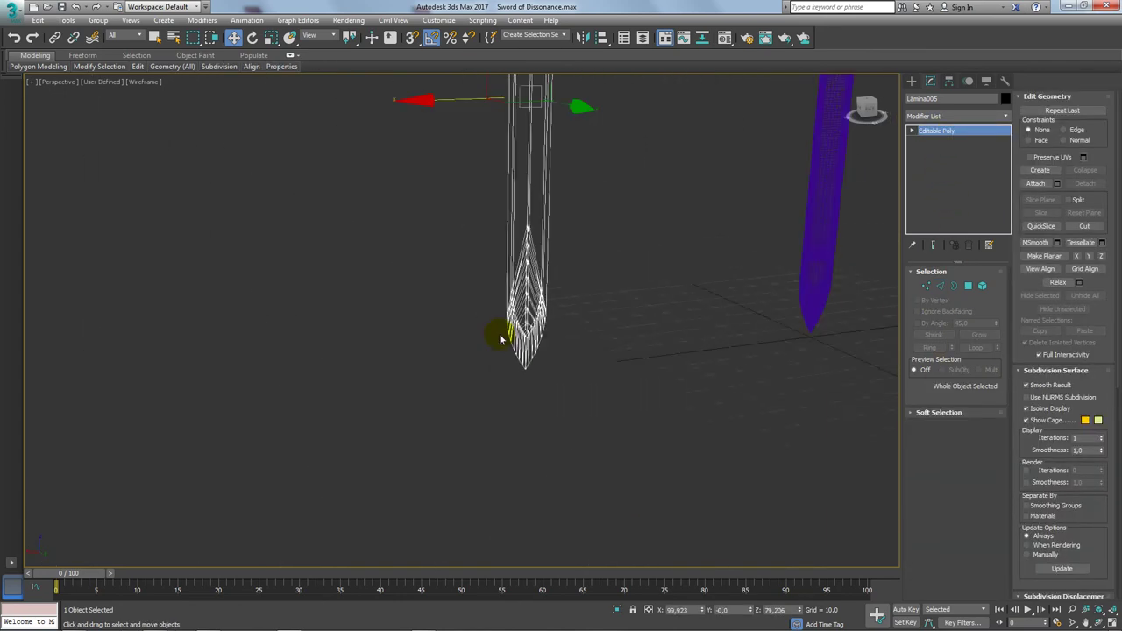
scroll(573, 310, up, 2)
middle_drag(573, 310, 573, 376)
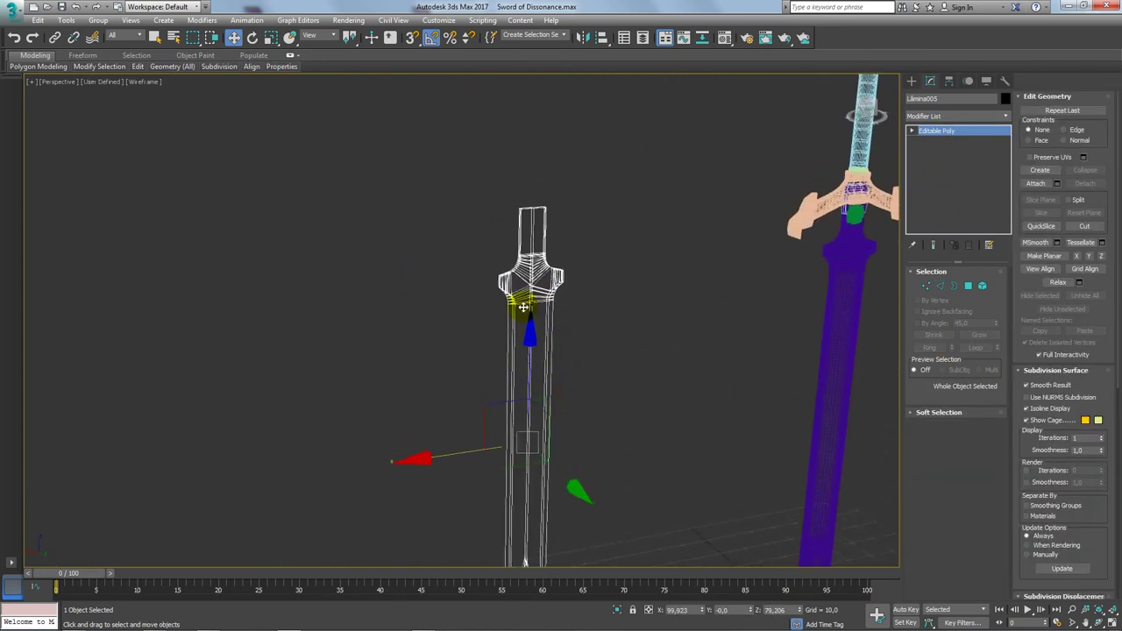
scroll(524, 300, up, 4)
scroll(514, 269, down, 4)
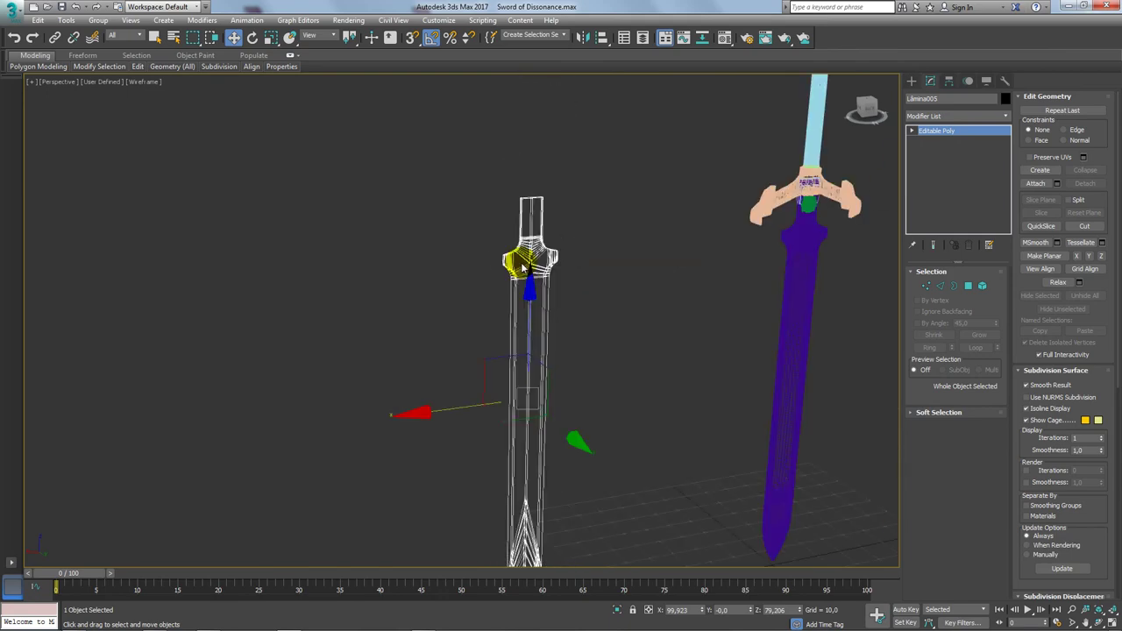
mouse_move(566, 222)
alt+middle_down()
mouse_move(724, 237)
mouse_move(446, 218)
mouse_move(424, 235)
alt+middle_up()
mouse_move(351, 286)
alt+middle_down()
mouse_move(366, 155)
mouse_move(559, 268)
alt+middle_up()
key(ctrl+a)
scroll(559, 268, down, 3)
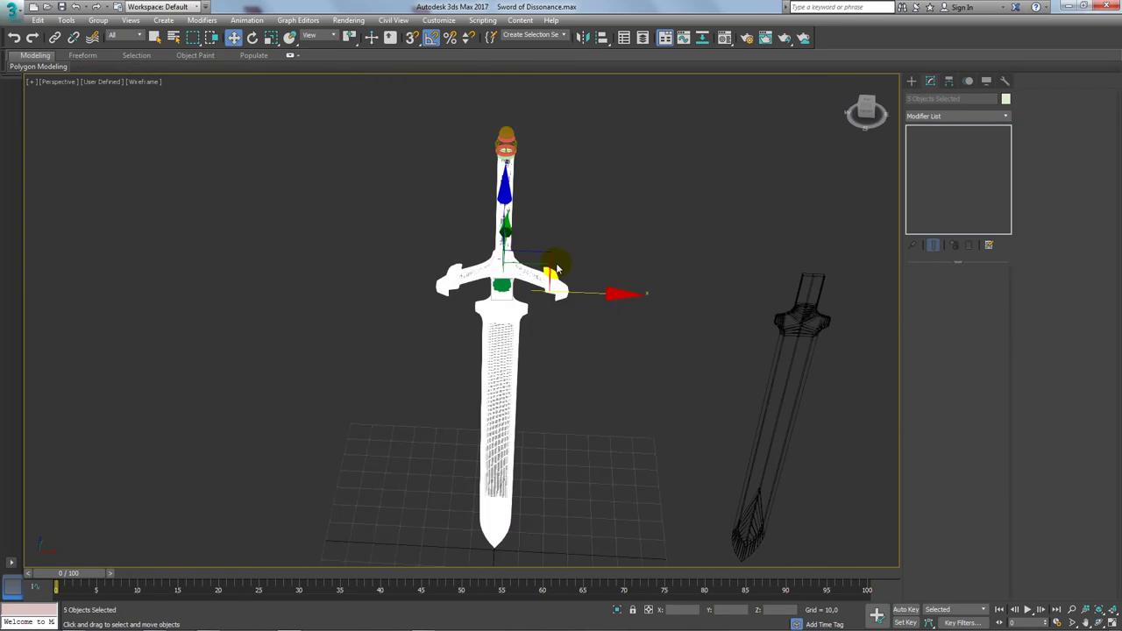
In the Front view, region-select the left sword and deselect its blade, leaving 11 hilt pieces selected
key(f)
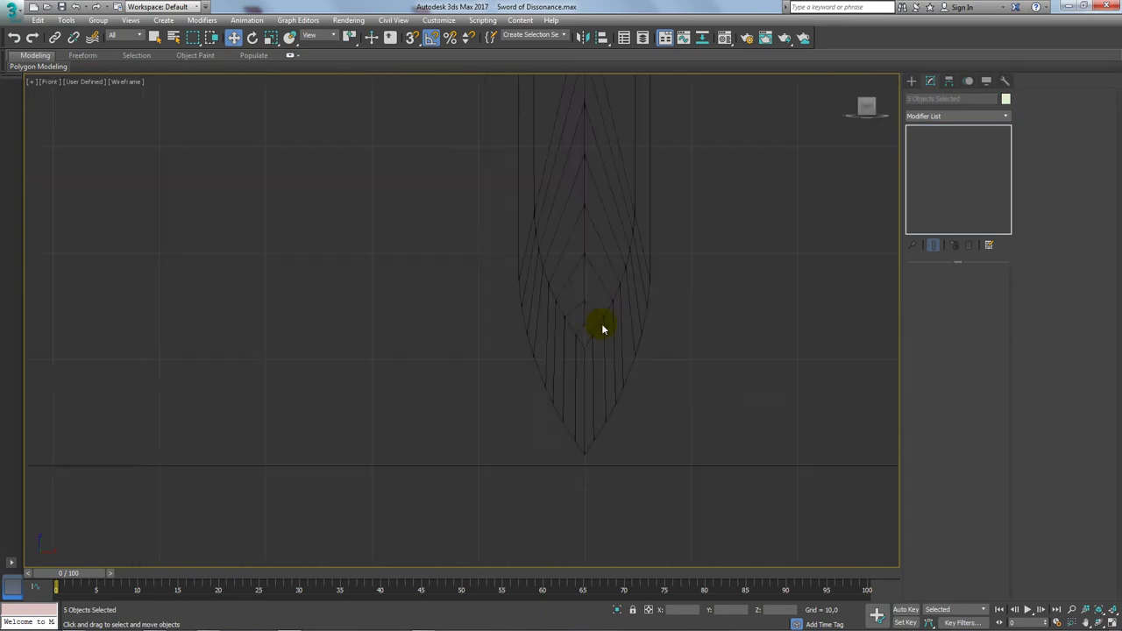
scroll(601, 321, down, 5)
scroll(377, 350, up, 2)
scroll(377, 359, up, 2)
scroll(417, 284, up, 1)
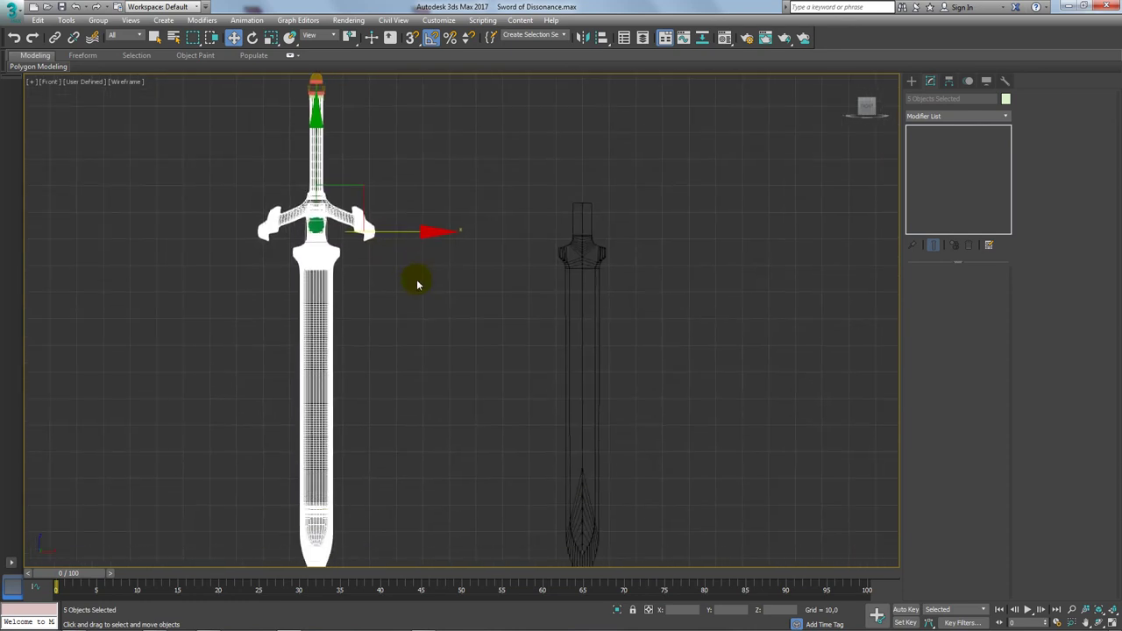
middle_drag(404, 268, 544, 254)
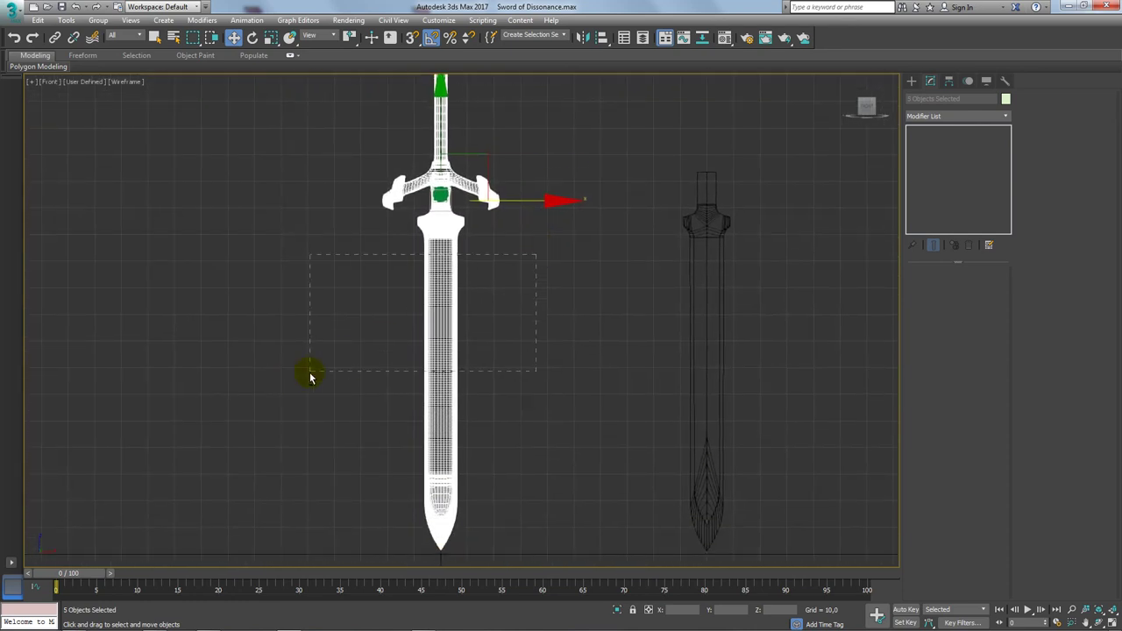
alt+drag(536, 255, 310, 373)
middle_drag(506, 248, 518, 396)
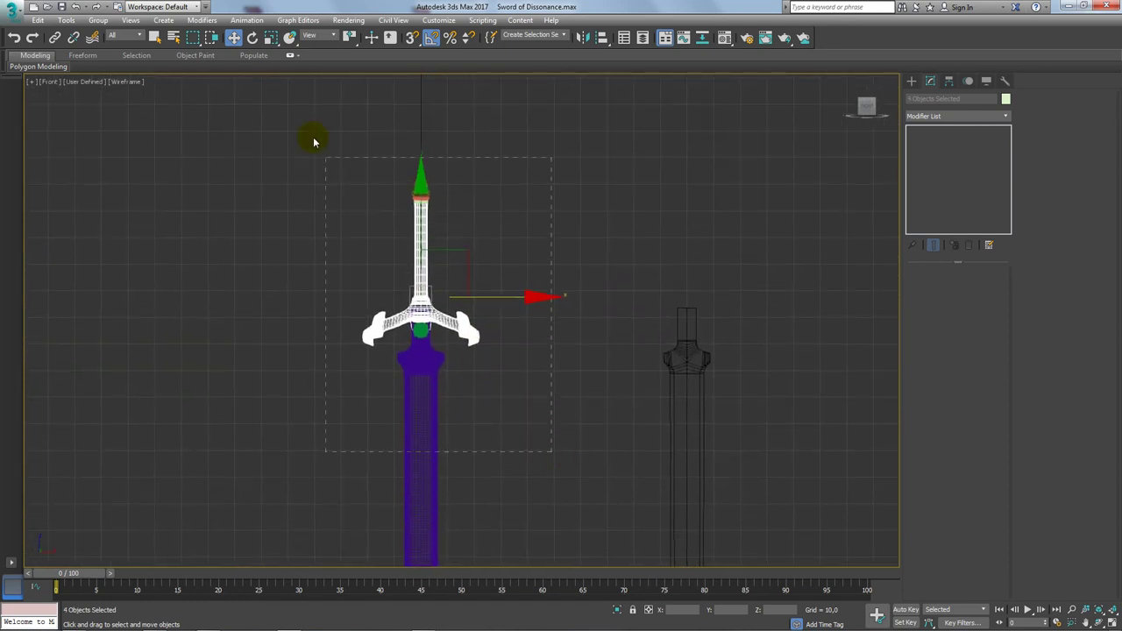
drag(313, 142, 289, 108)
middle_drag(395, 388, 269, 326)
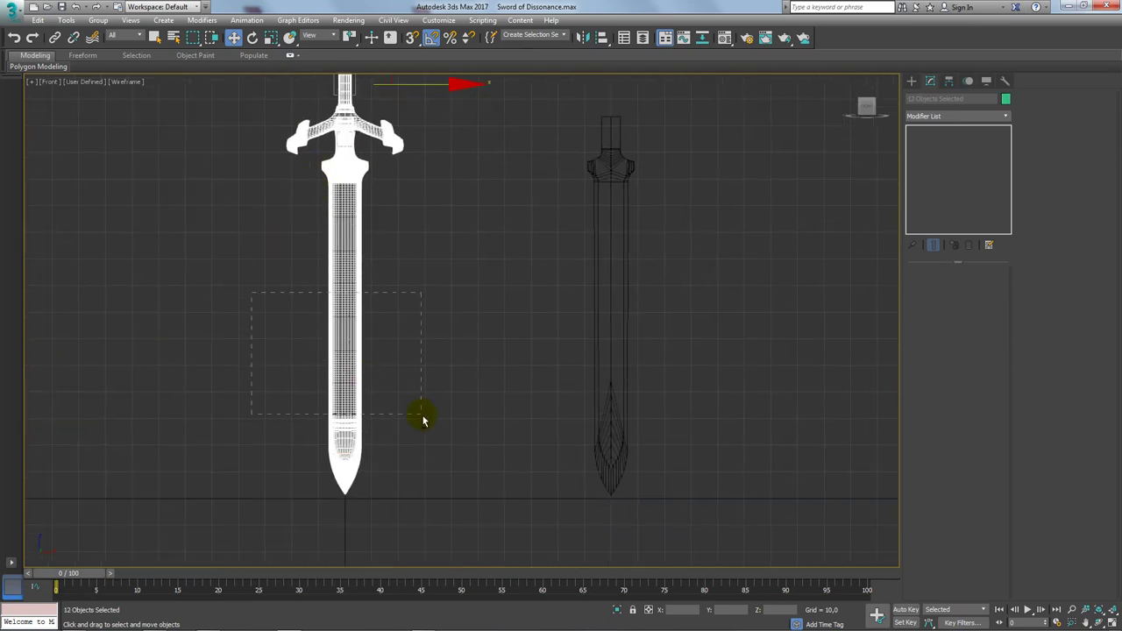
alt+drag(423, 419, 422, 419)
Return to a perspective view framing both swords
alt+middle_drag(362, 184, 379, 256)
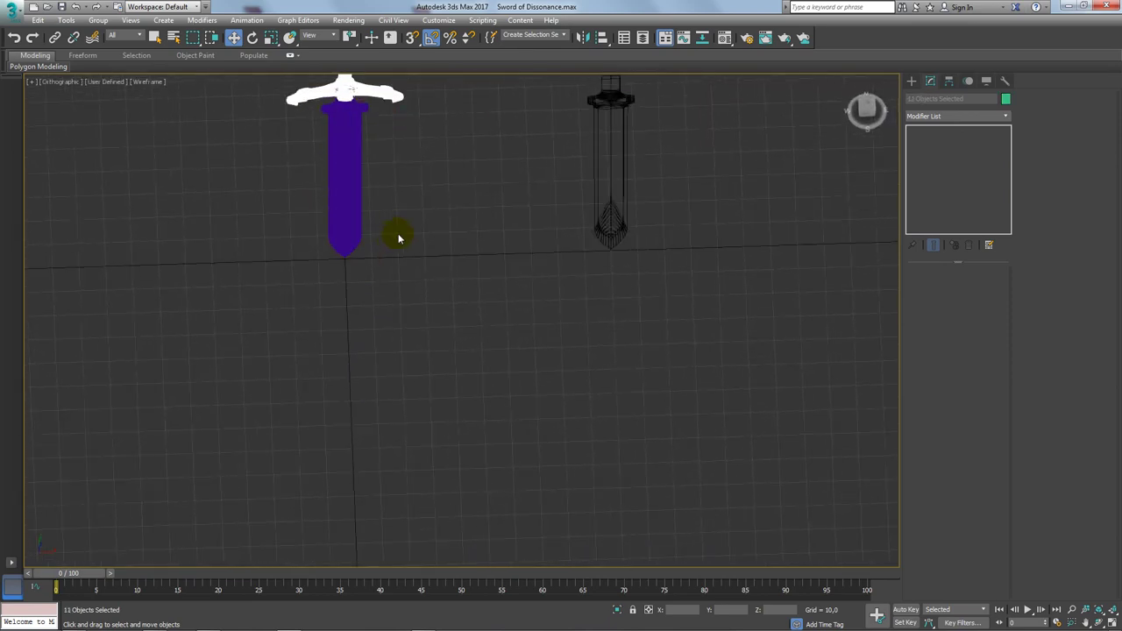
key(p)
scroll(401, 237, up, 5)
scroll(476, 240, down, 2)
middle_drag(476, 240, 524, 336)
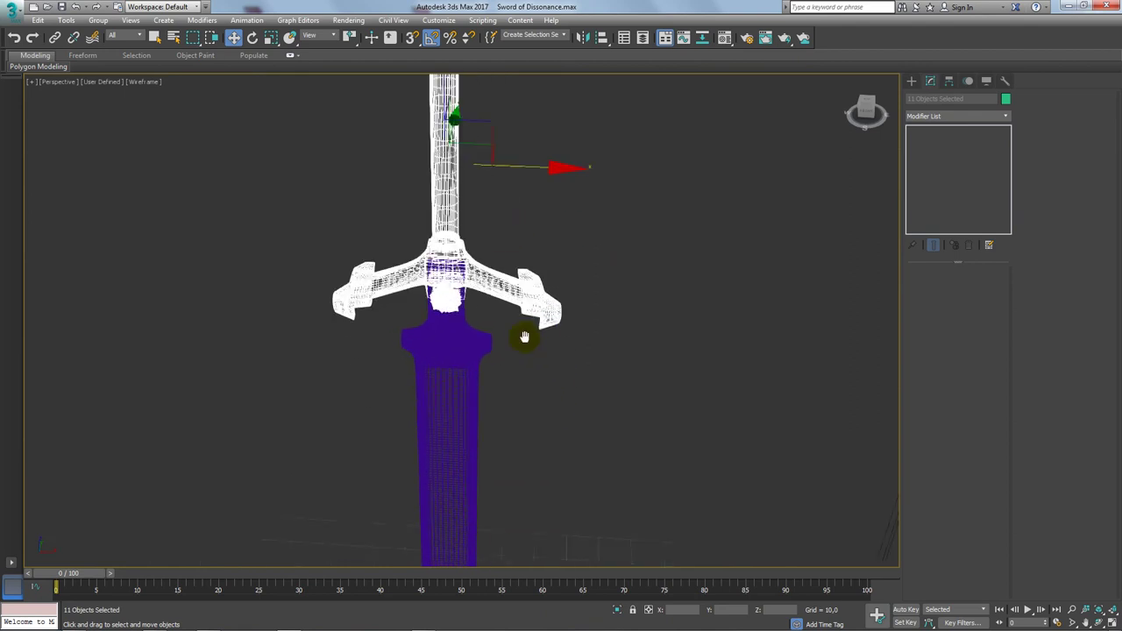
scroll(535, 289, down, 5)
middle_drag(546, 251, 508, 271)
scroll(517, 269, up, 2)
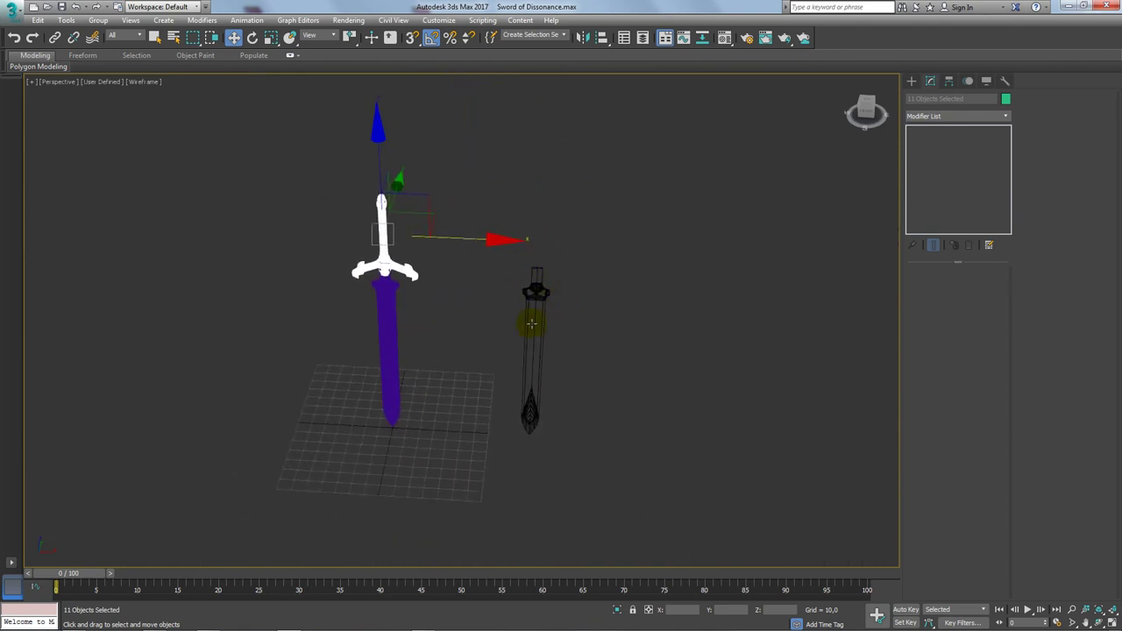
With Affect Pivot Only, centre each hilt piece's pivot on its own object
click(949, 80)
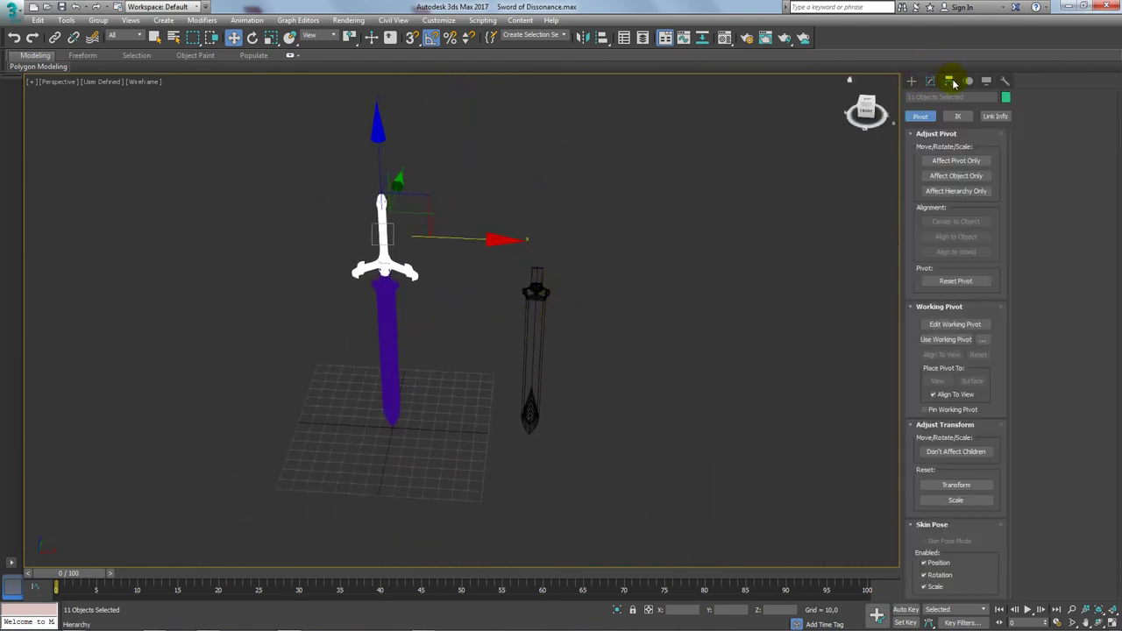
click(955, 161)
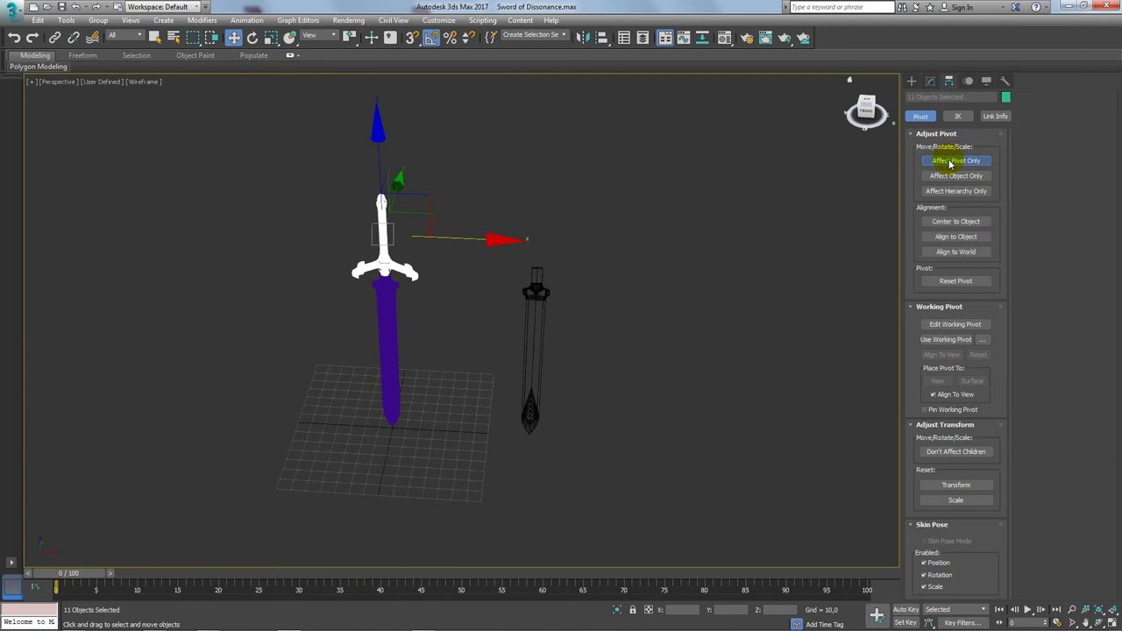
click(955, 221)
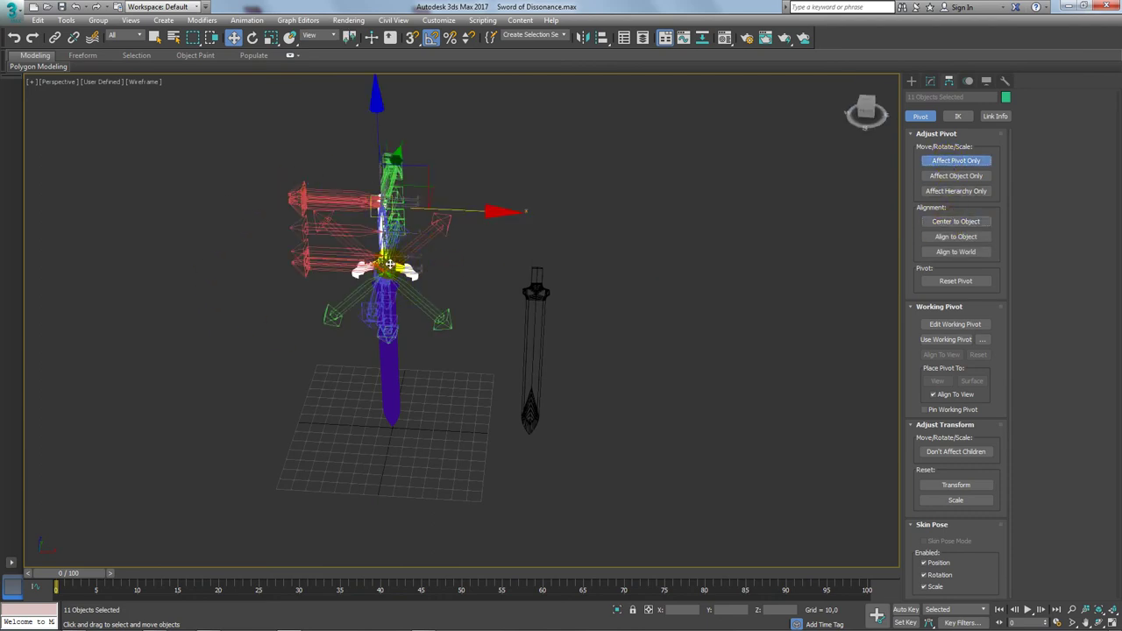
Align the hilt pivots to the blade's pivot, matching X, Y and Z orientation, then deselect
click(601, 39)
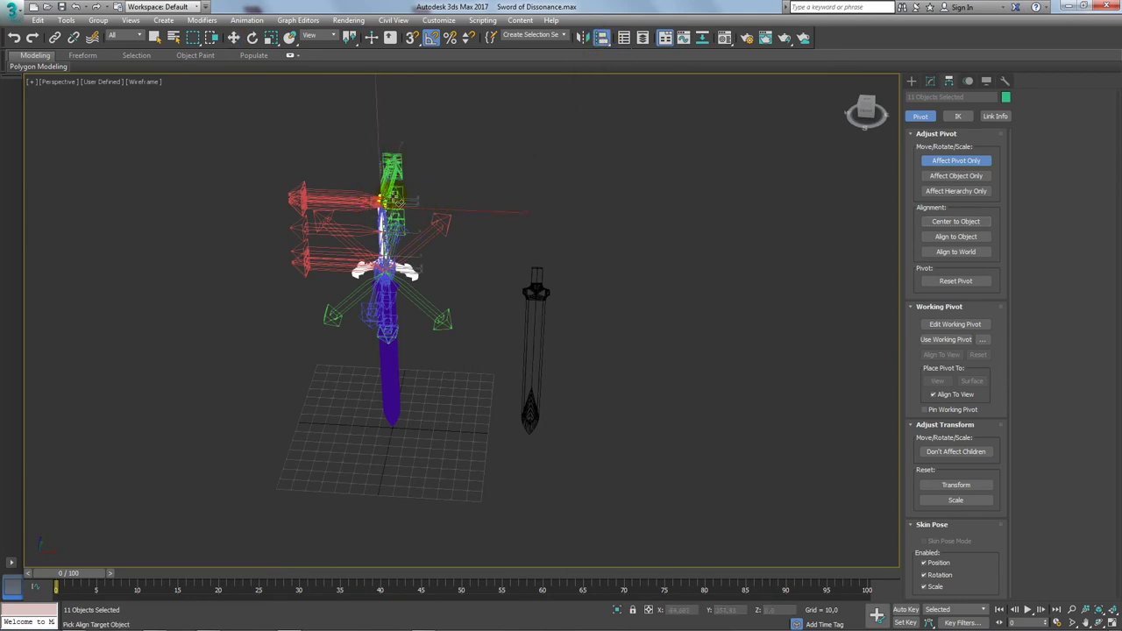
click(388, 377)
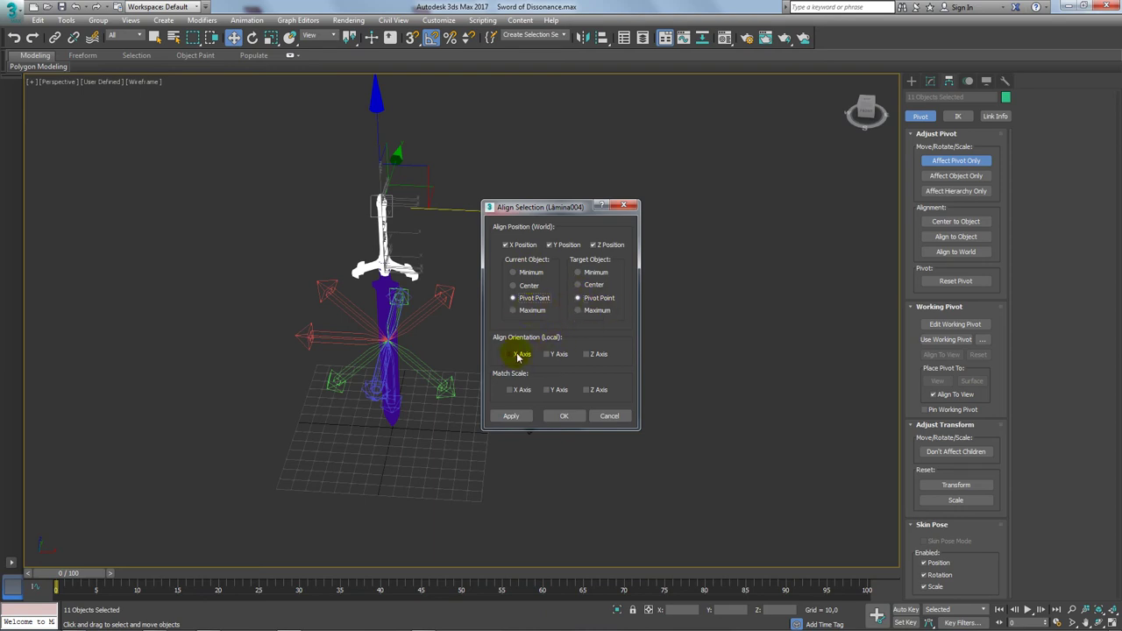
click(517, 355)
click(555, 354)
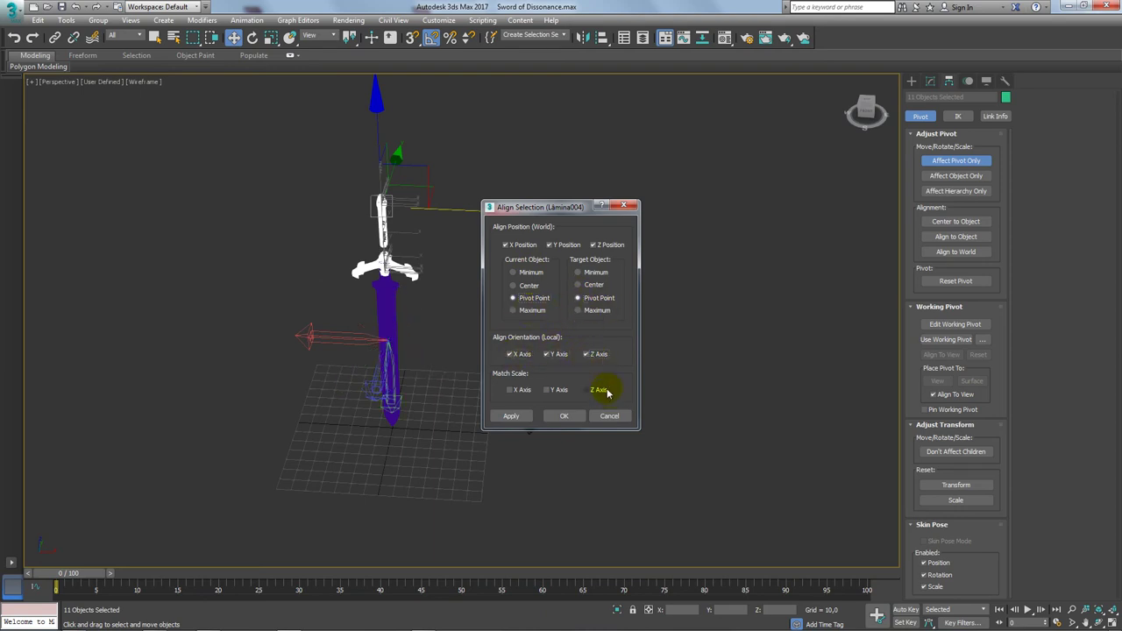
click(563, 416)
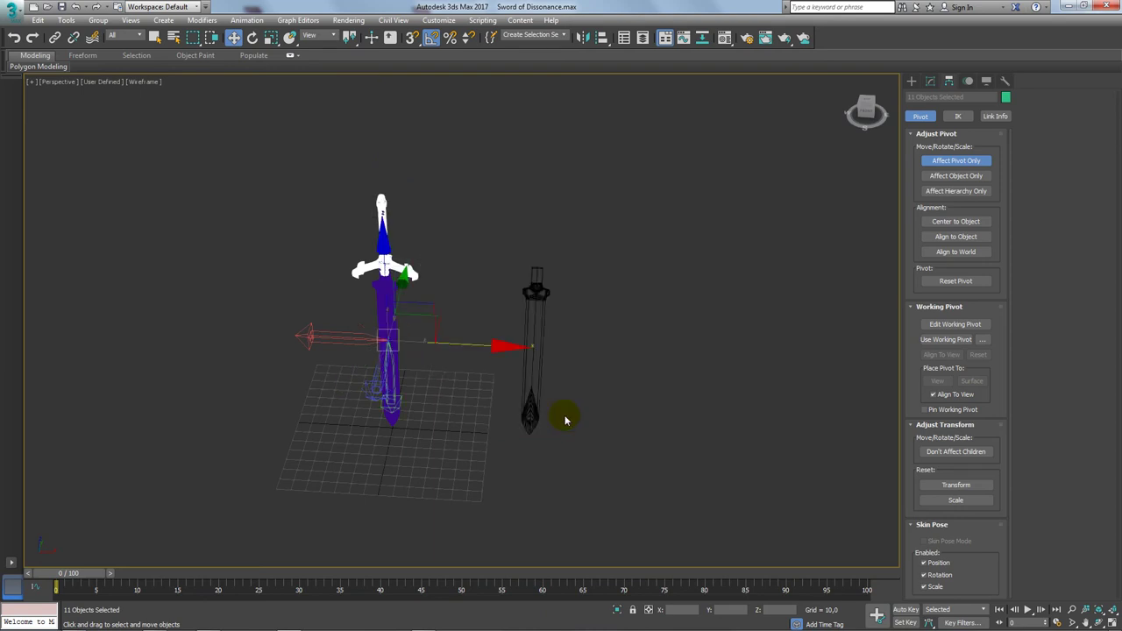
click(458, 247)
Select the hilt piece Box060 and turn on edged-faces shading
scroll(368, 263, up, 3)
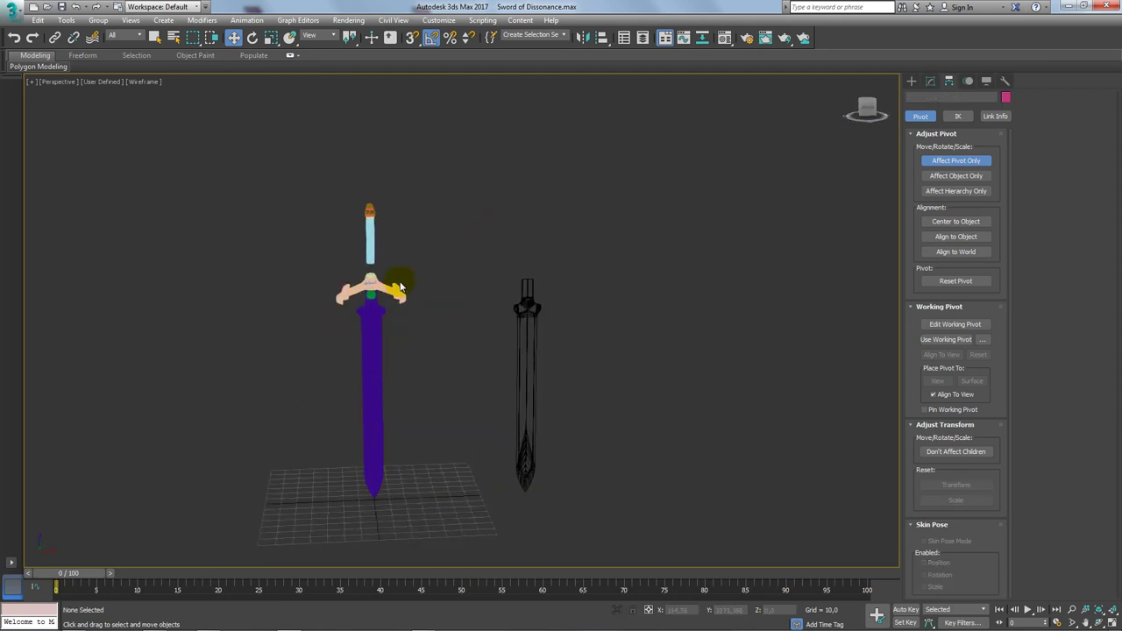
scroll(342, 261, up, 3)
scroll(342, 261, up, 2)
click(385, 197)
scroll(408, 228, down, 5)
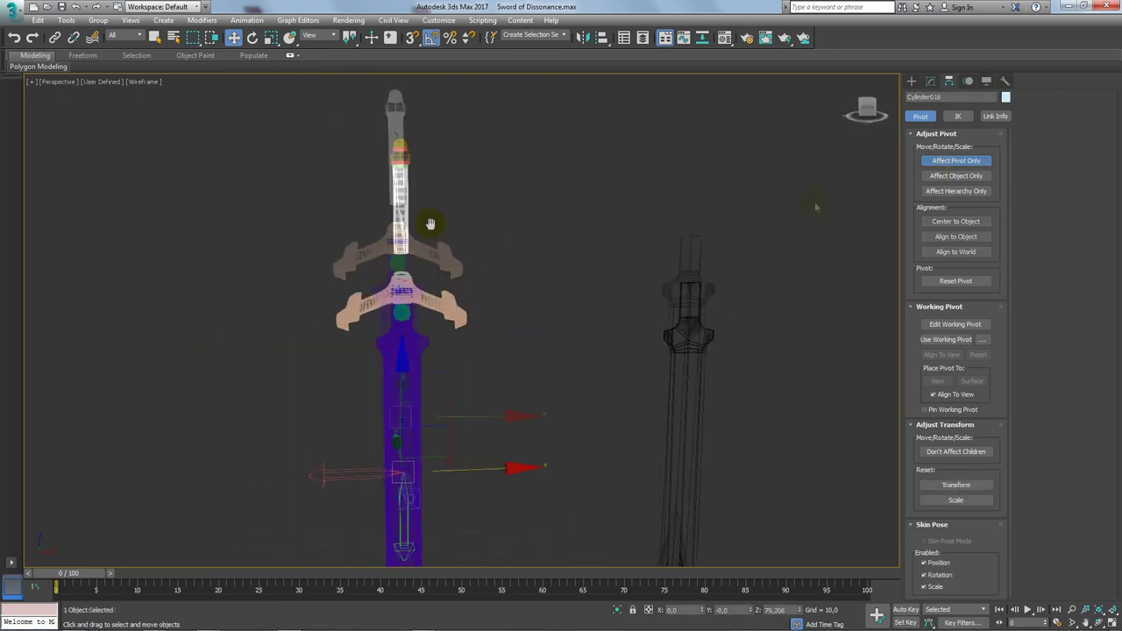
mouse_move(503, 284)
alt+middle_down()
mouse_move(351, 309)
mouse_move(410, 251)
alt+middle_up()
scroll(427, 253, up, 3)
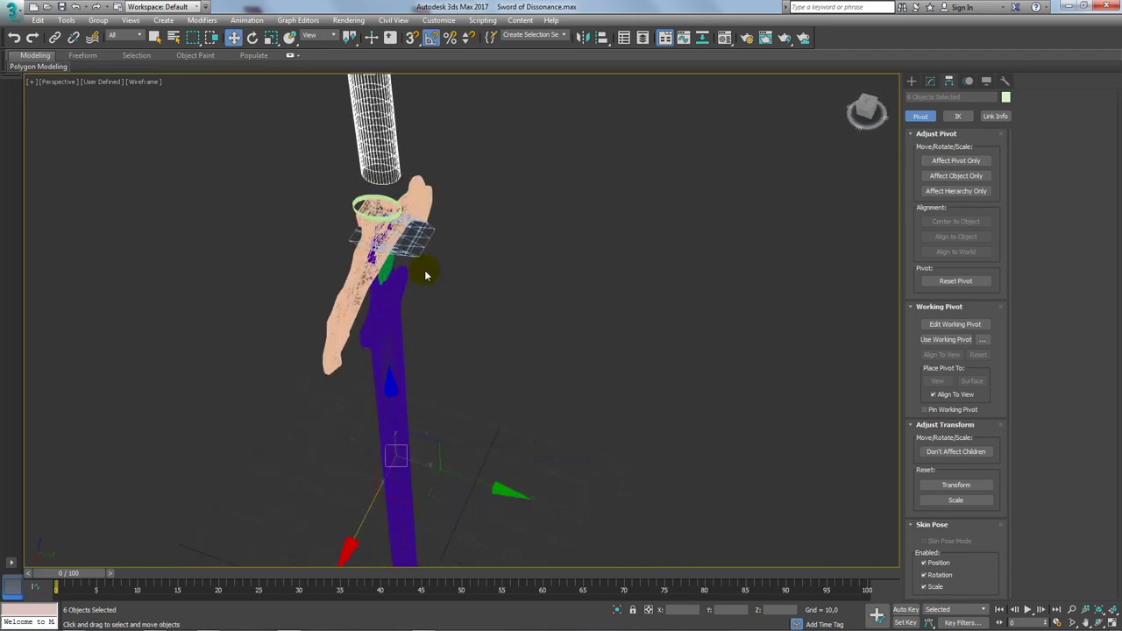
click(428, 253)
key(F3)
Select all eleven hilt pieces and convert them to Editable Poly
alt+middle_drag(462, 287, 543, 268)
mouse_move(489, 292)
alt+middle_down()
mouse_move(473, 289)
mouse_move(516, 278)
alt+middle_up()
key(ctrl+a)
scroll(516, 279, down, 3)
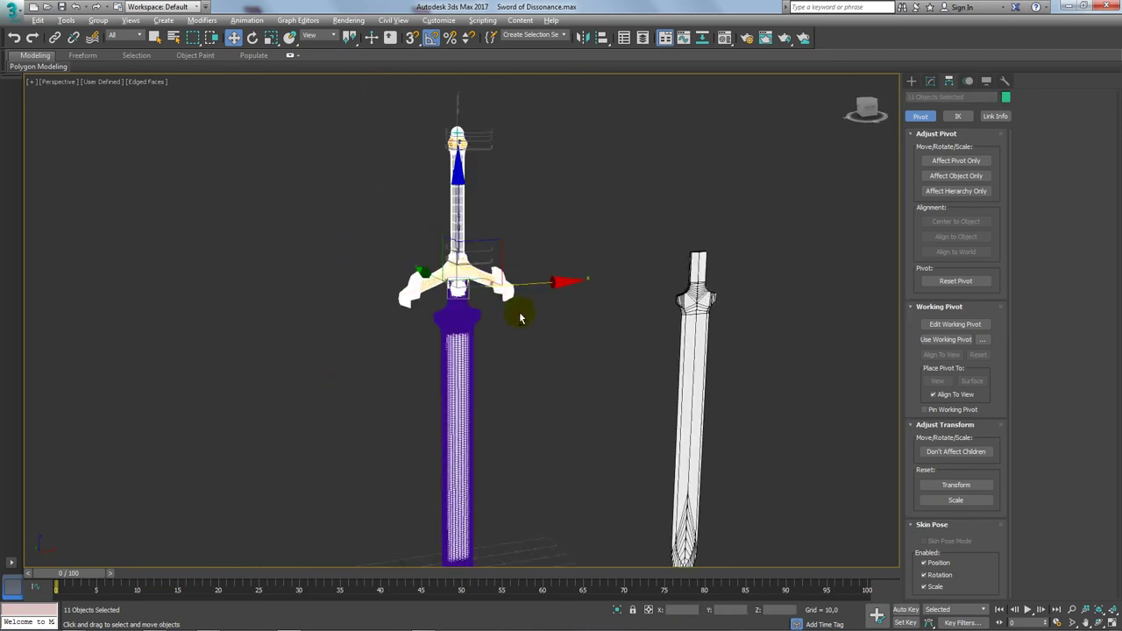
scroll(443, 191, up, 1)
right_click(458, 181)
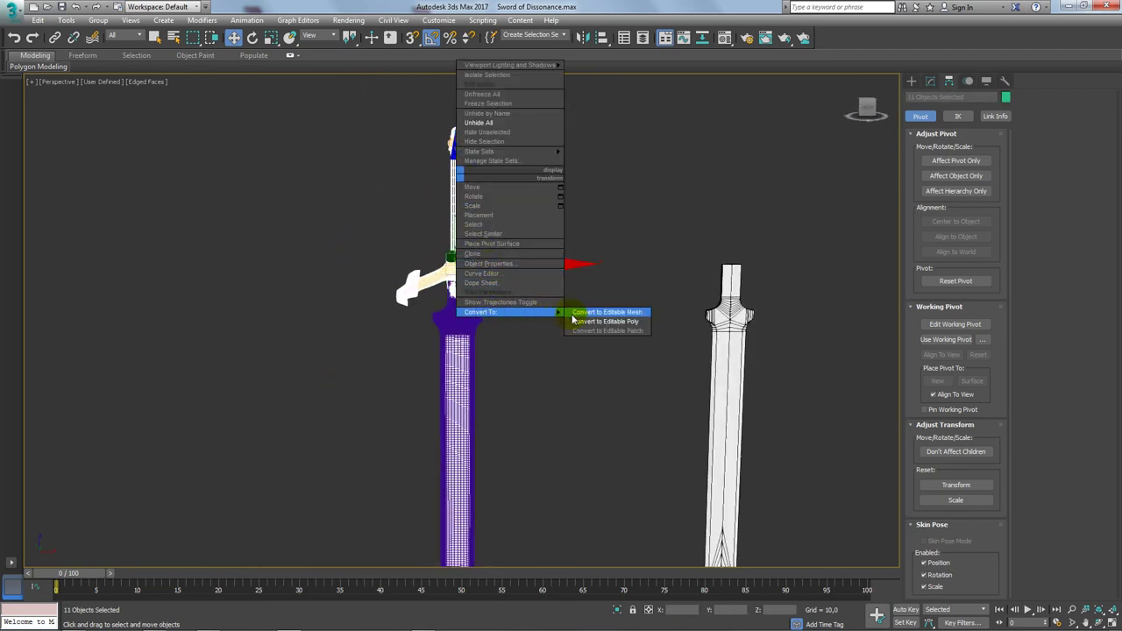
click(571, 316)
alt+middle_drag(573, 324, 603, 335)
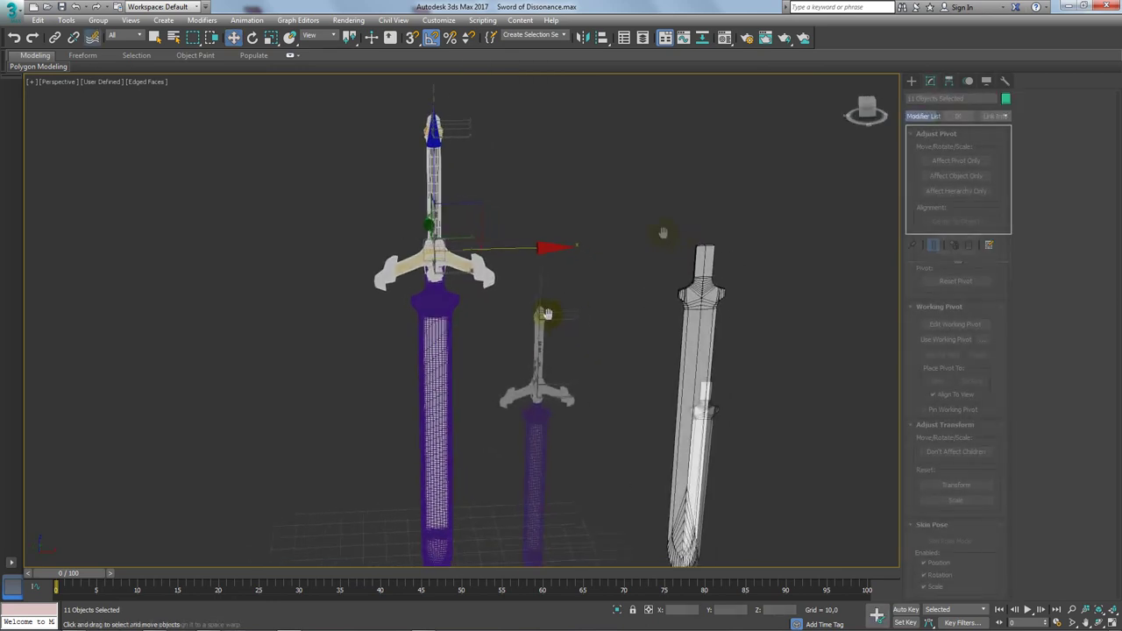
Draw a new box and align it pivot to pivot onto the purple blade Lâmina004
click(933, 152)
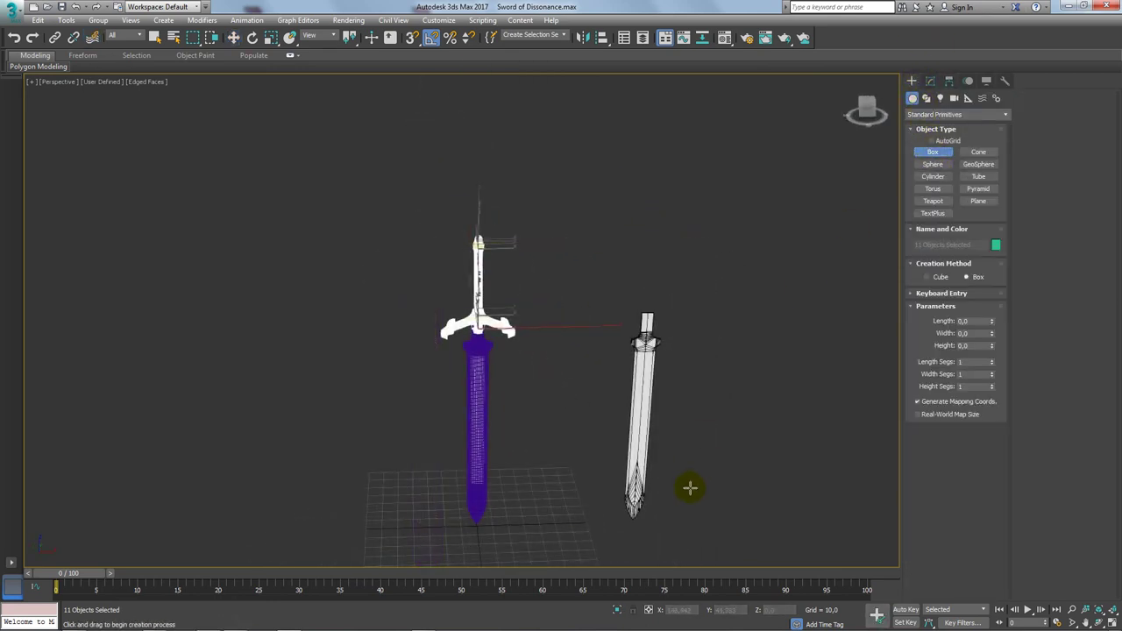
drag(689, 488, 754, 515)
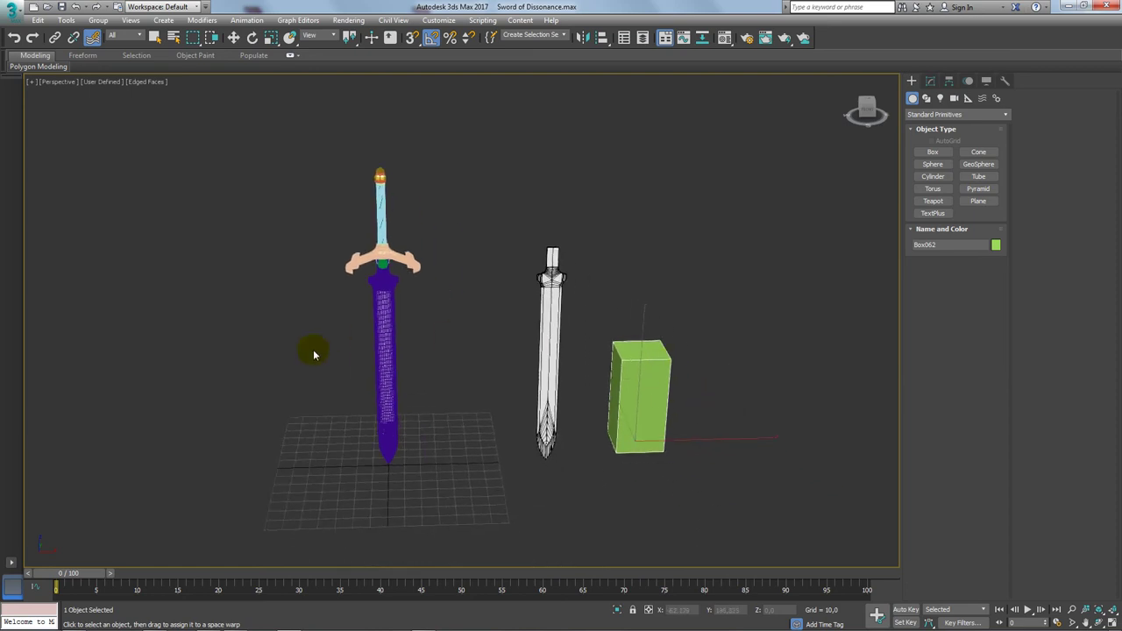
key(alt+a)
click(387, 366)
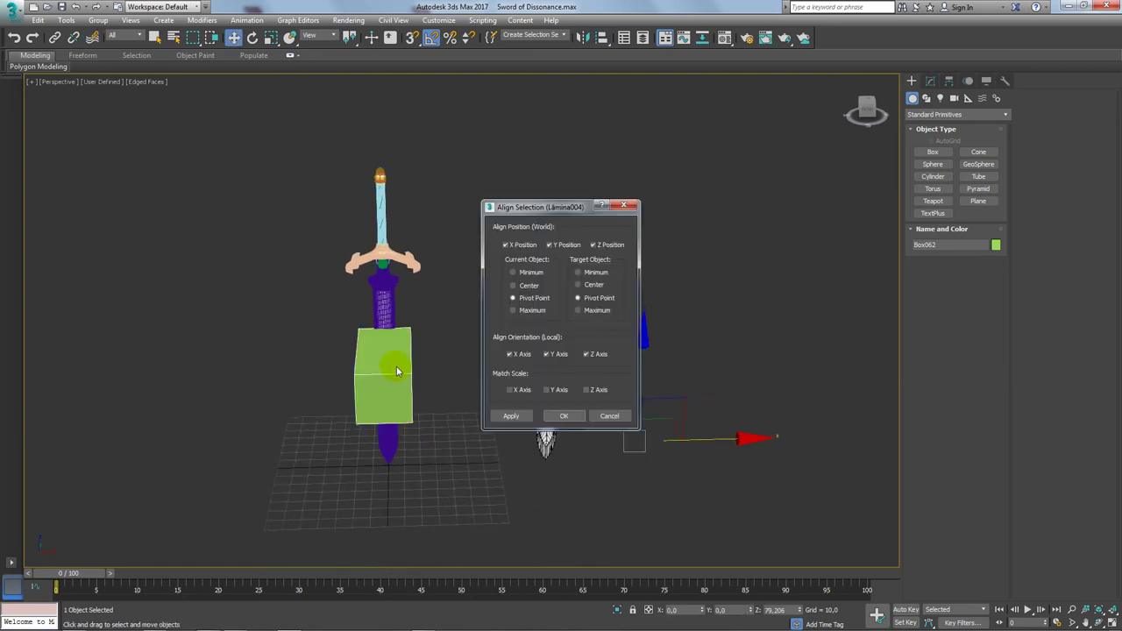
click(561, 417)
alt+middle_drag(395, 350, 481, 327)
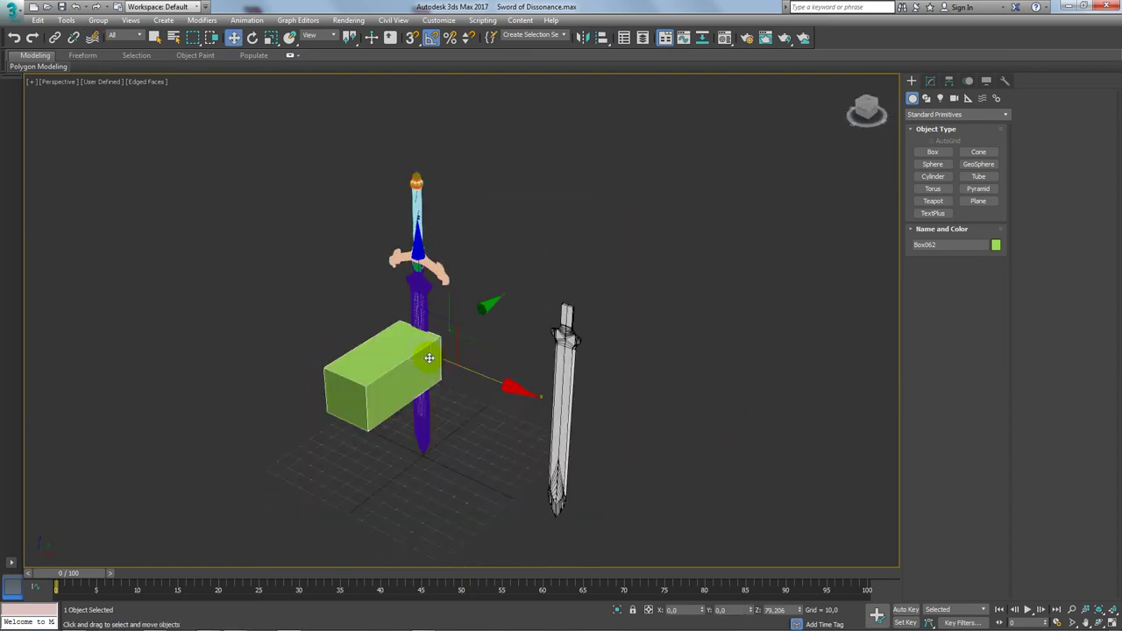
key(alt+a)
click(431, 325)
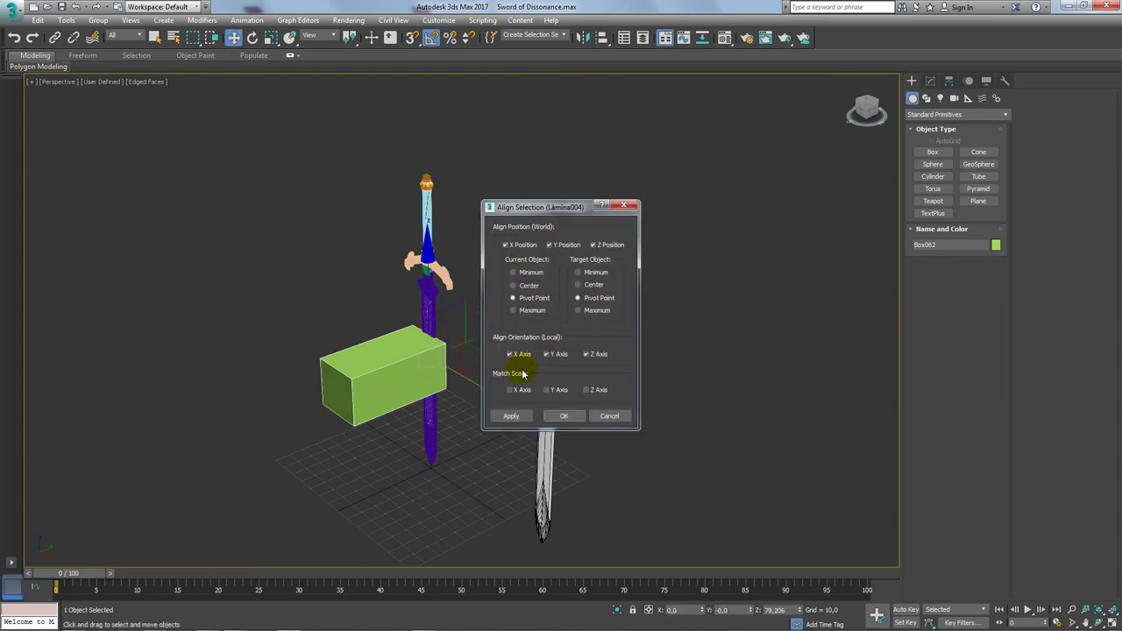
click(571, 414)
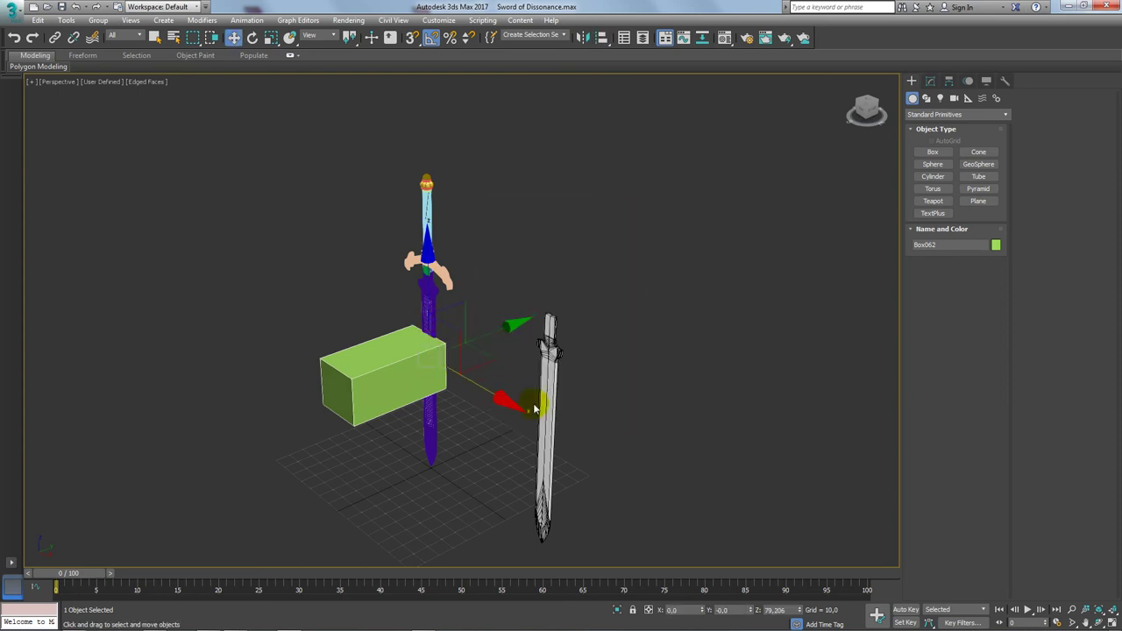
Convert the box to Editable Poly and isolate it together with the hilt parts
right_click(363, 354)
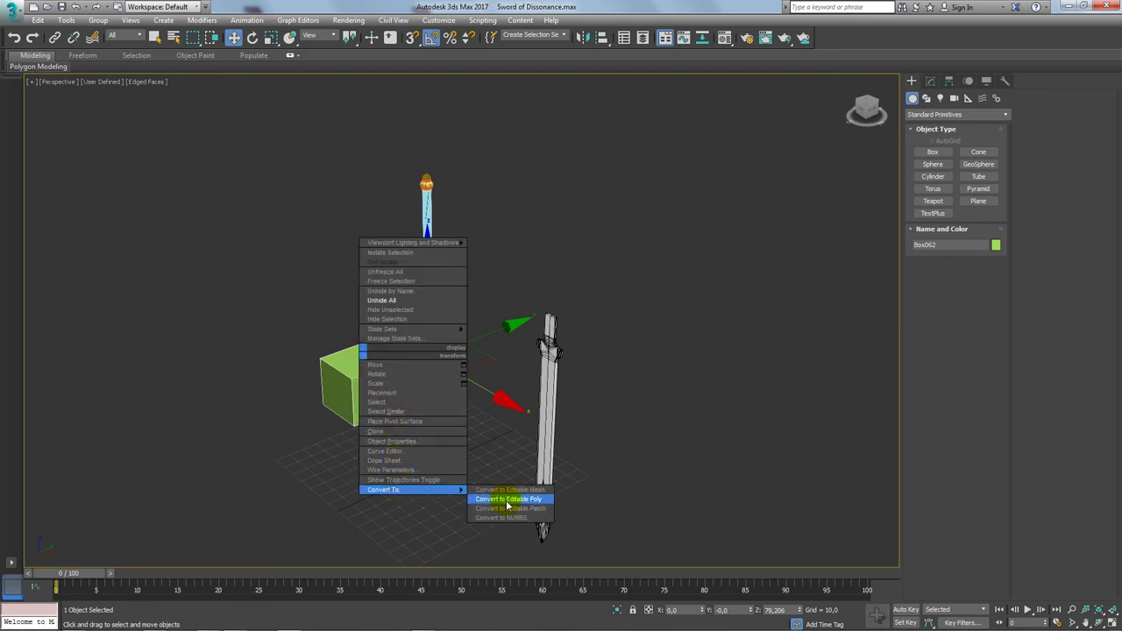
click(508, 499)
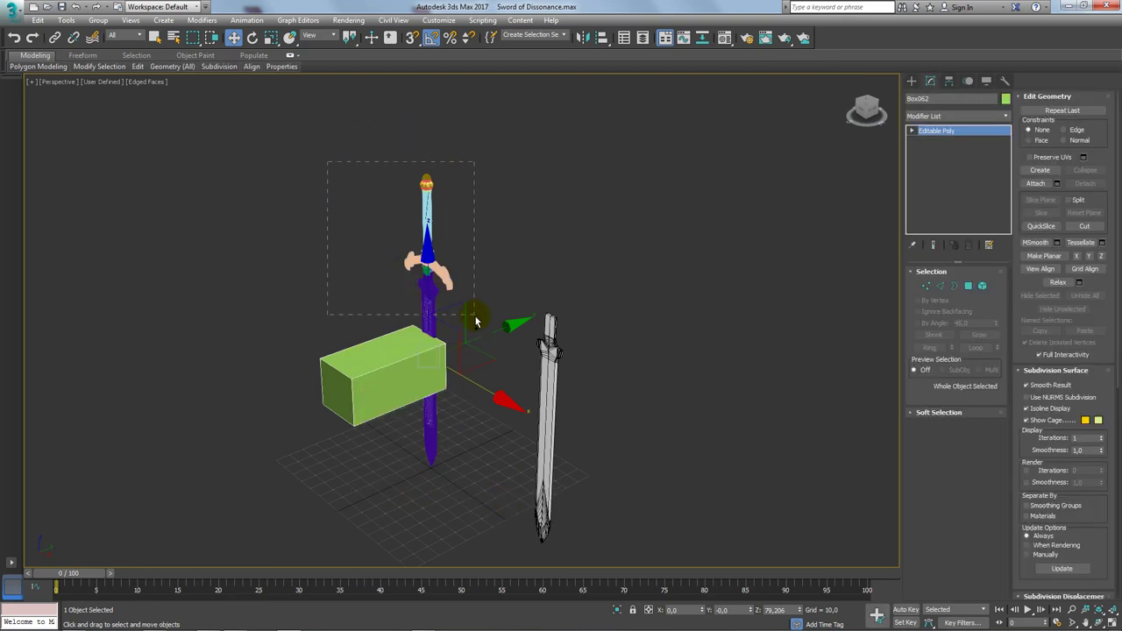
click(474, 321)
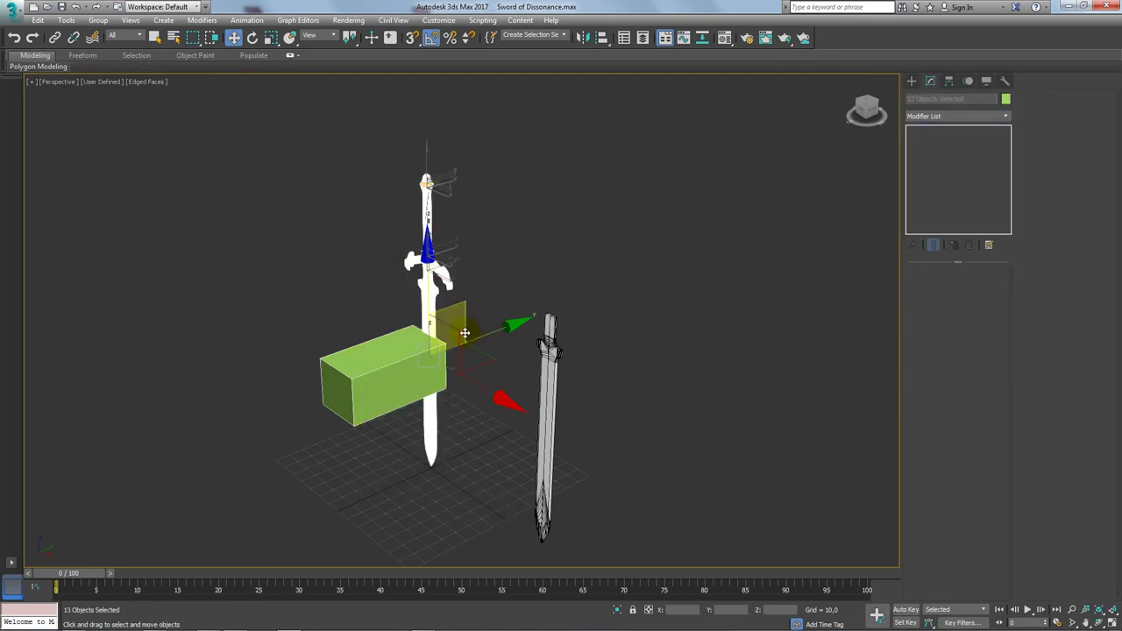
click(618, 611)
alt+middle_drag(520, 488, 718, 321)
click(538, 413)
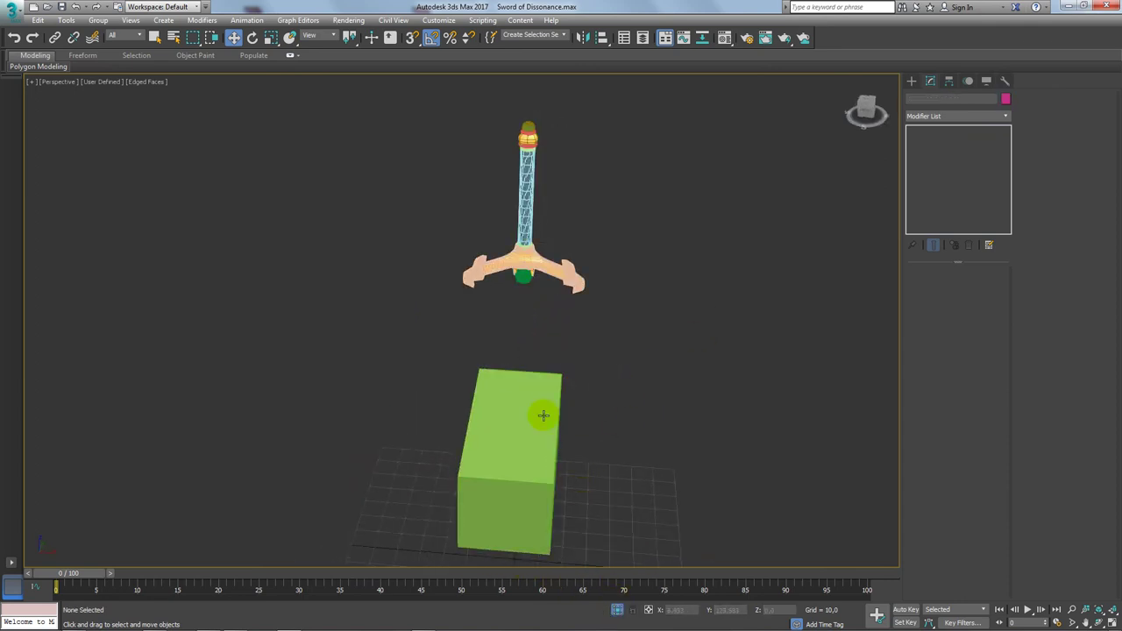
mouse_move(530, 404)
alt+middle_down()
mouse_move(491, 421)
mouse_move(491, 303)
mouse_move(525, 324)
alt+middle_up()
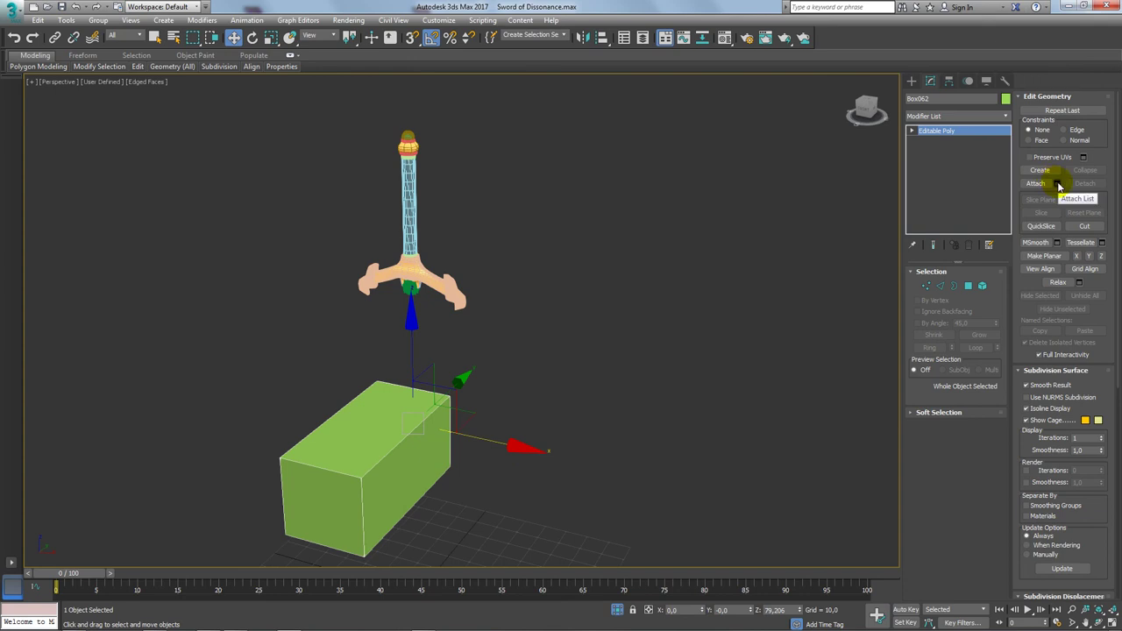
Attach Box057 through Torus010 to the box via Attach List
click(1057, 183)
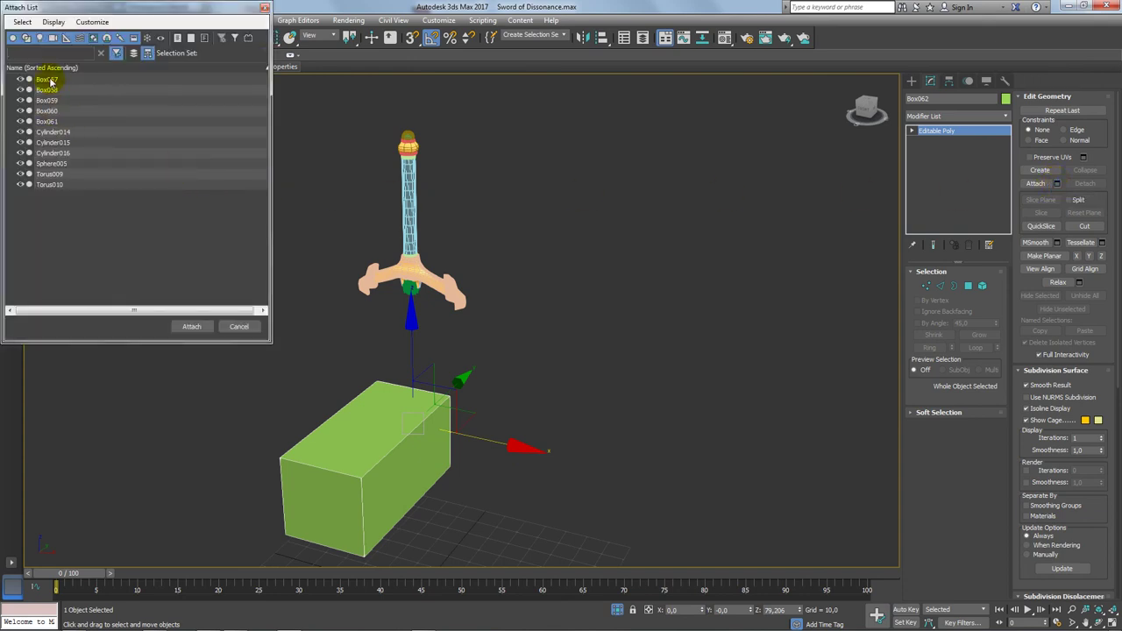
click(45, 80)
shift+click(63, 185)
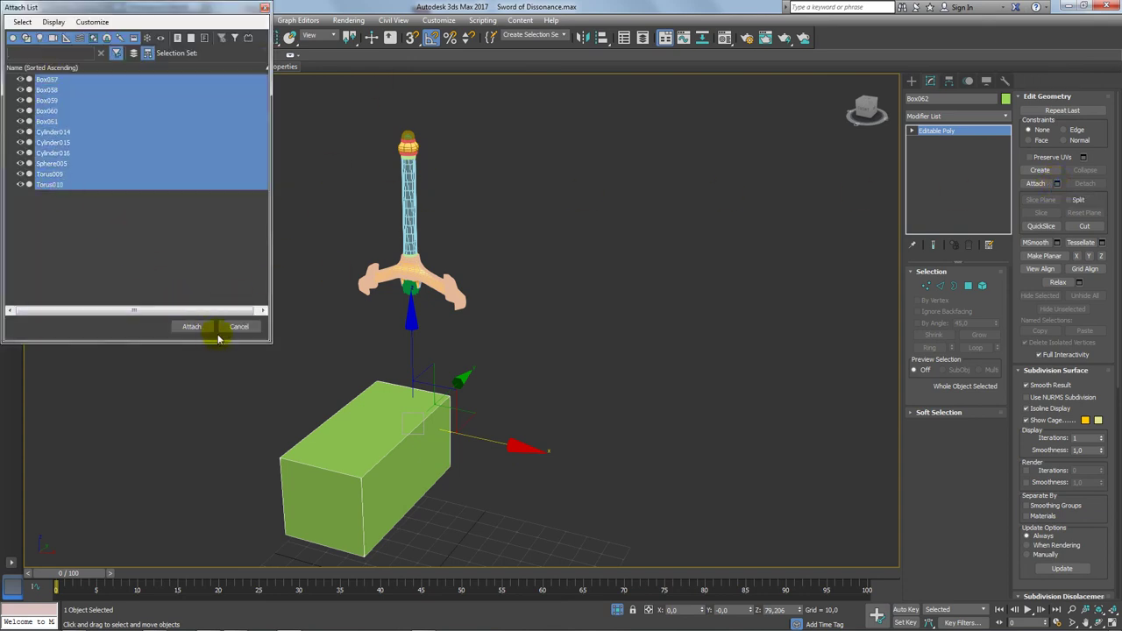
click(191, 326)
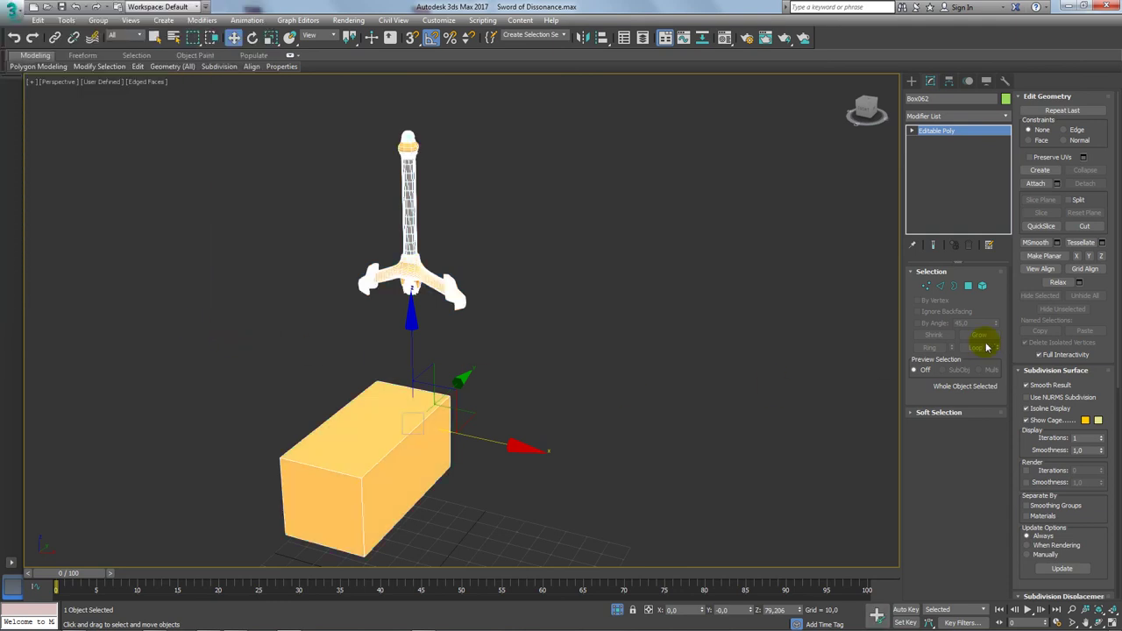
Delete the original box element, return to object level and end isolation
click(981, 286)
click(393, 433)
key(Delete)
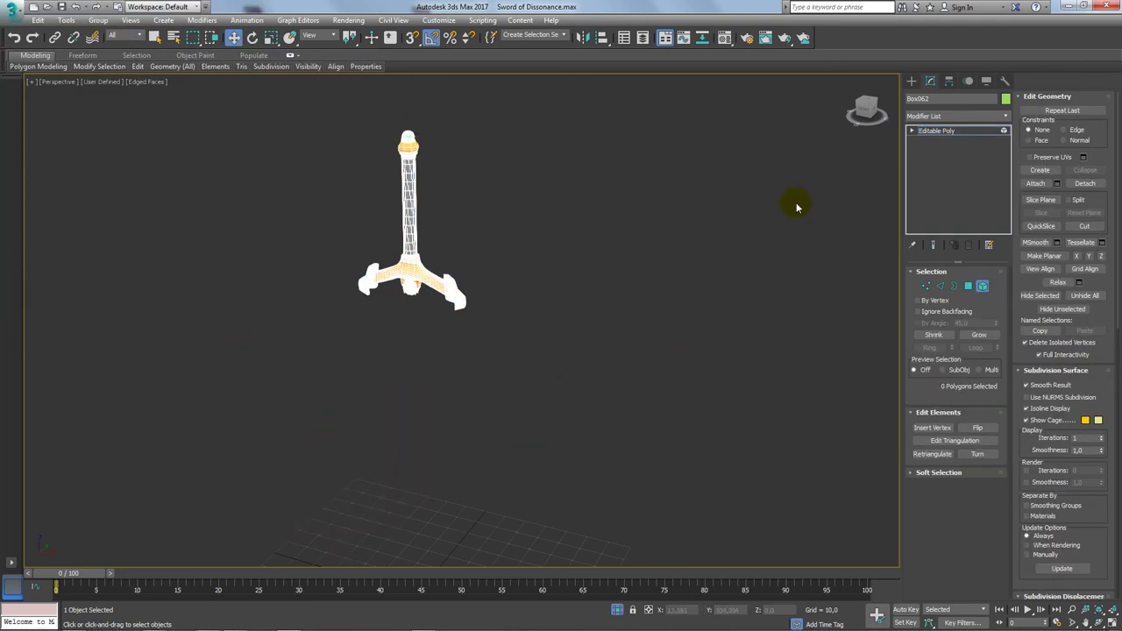
click(940, 132)
click(618, 607)
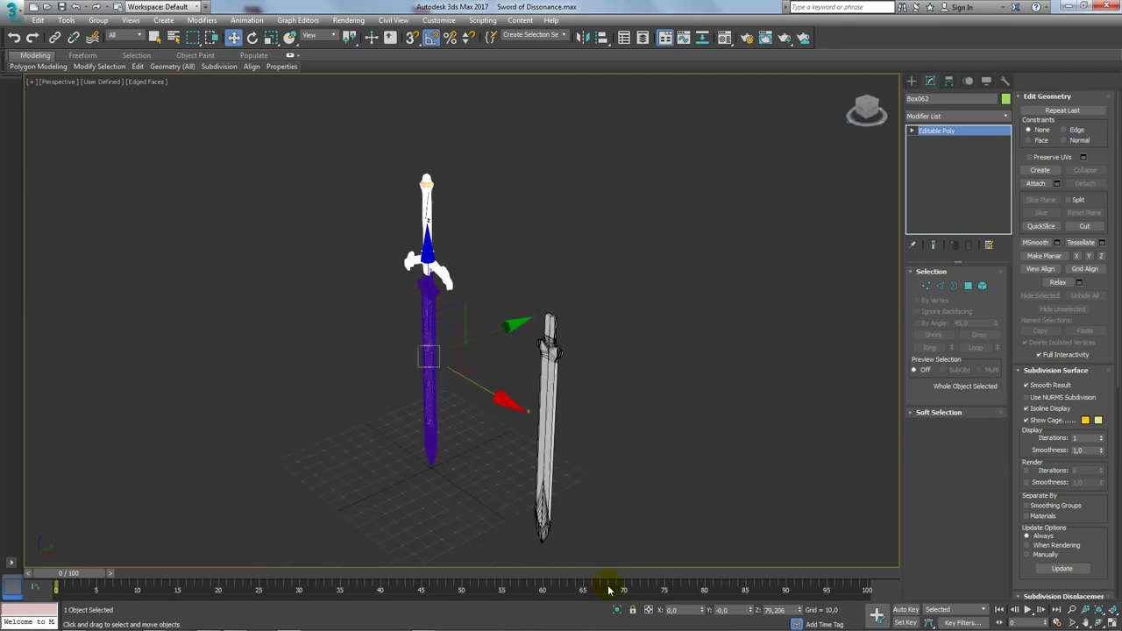
mouse_move(533, 401)
alt+middle_down()
mouse_move(576, 343)
mouse_move(396, 340)
alt+middle_up()
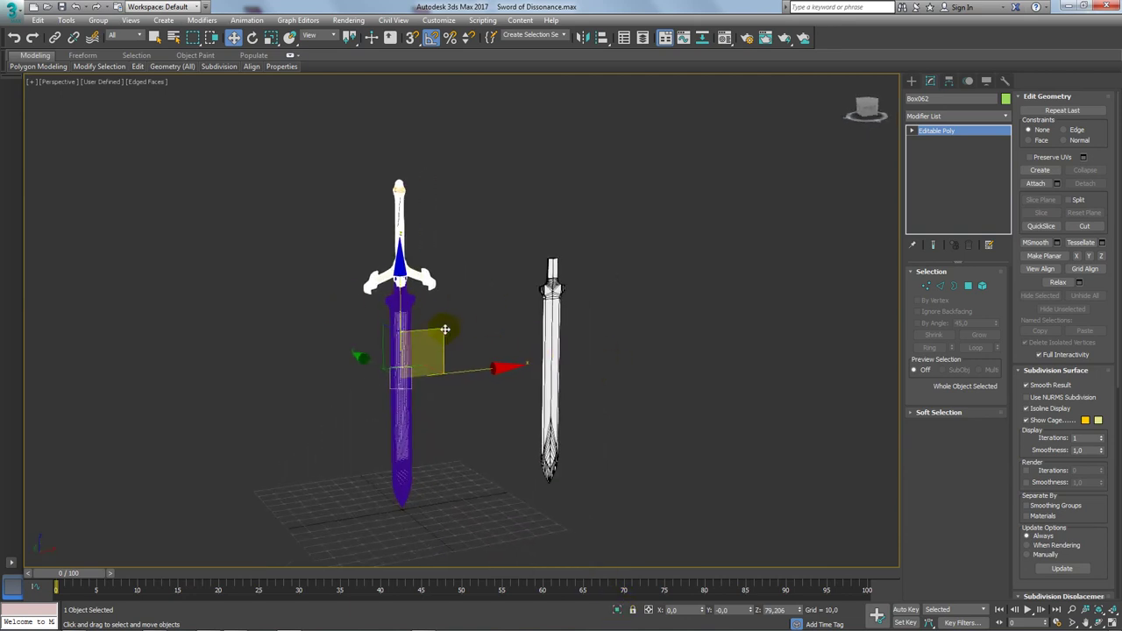
Move the hilt aside and align it to the purple blade, then try the white blade as target
drag(444, 330, 103, 210)
key(alt+a)
click(406, 350)
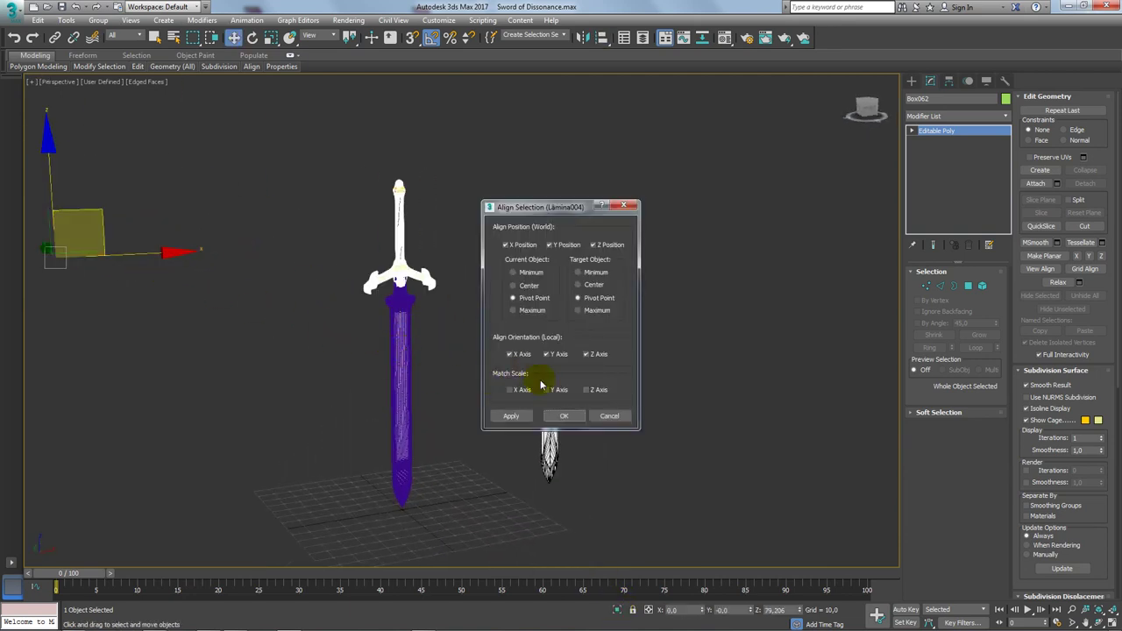
click(564, 415)
key(alt+a)
click(546, 325)
click(611, 406)
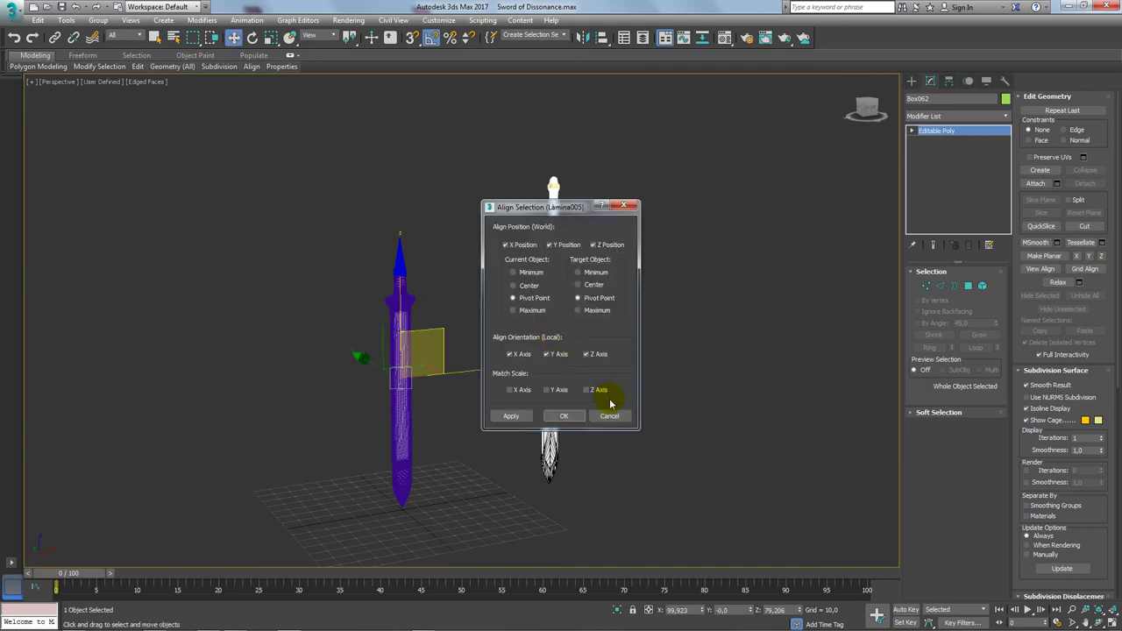
Reselect the hilt and align it pivot to pivot onto the purple blade Lâmina004
mouse_move(620, 311)
alt+middle_down()
mouse_move(450, 293)
mouse_move(676, 321)
mouse_move(613, 271)
mouse_move(551, 330)
alt+middle_up()
click(416, 372)
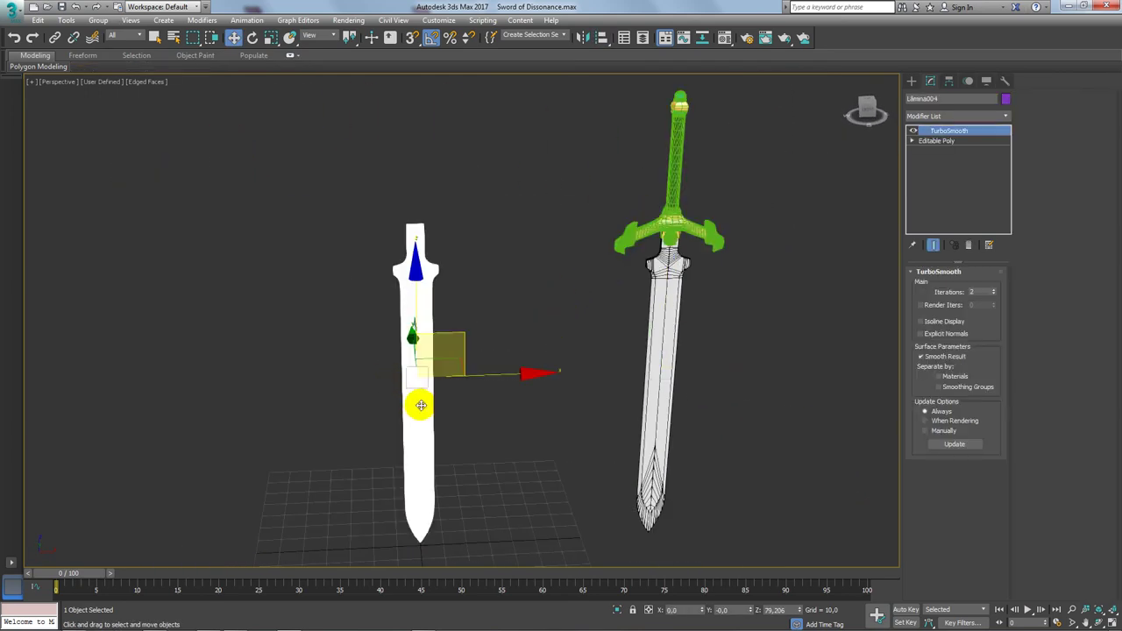
click(676, 180)
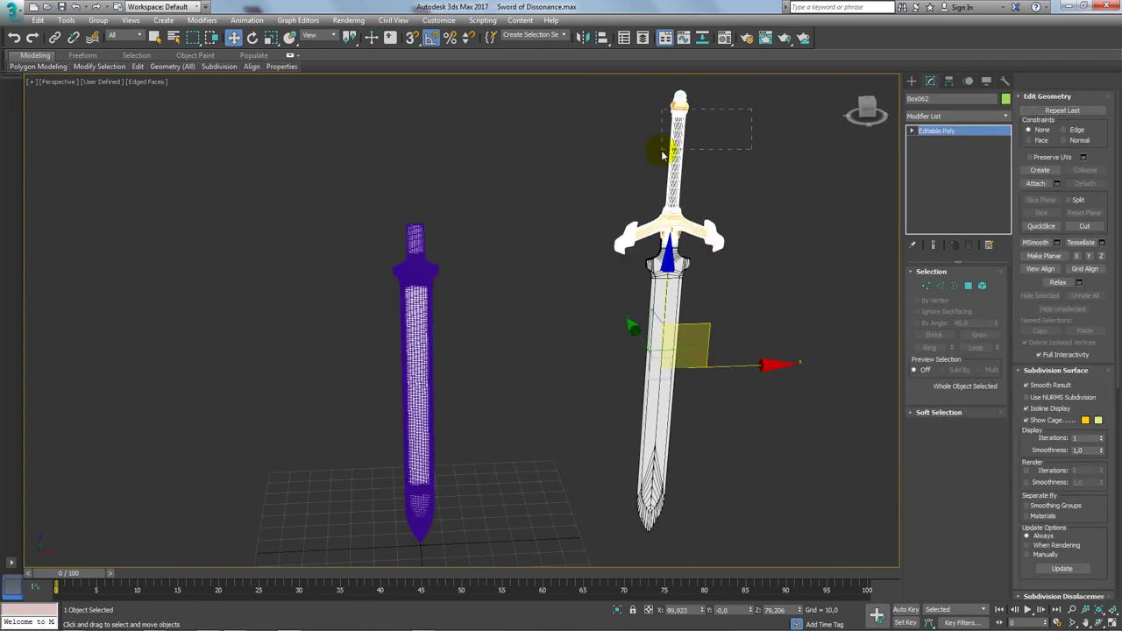
key(alt+a)
click(422, 330)
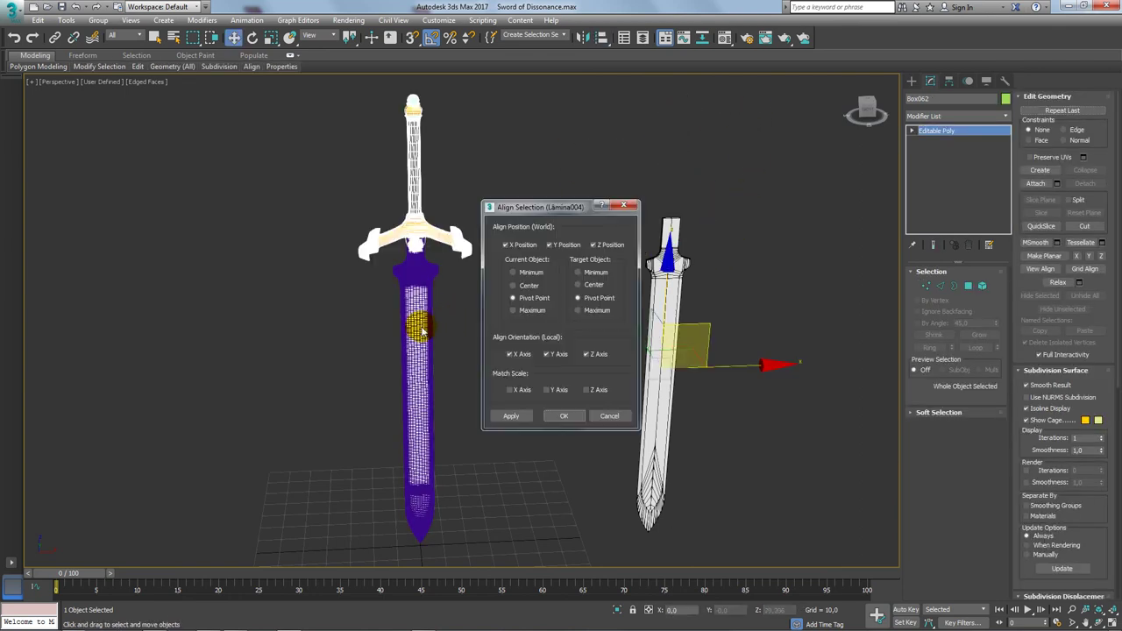
click(565, 415)
mouse_move(543, 408)
alt+middle_down()
mouse_move(482, 306)
mouse_move(347, 280)
mouse_move(464, 290)
mouse_move(376, 238)
alt+middle_up()
Align the hilt onto the white blade Lâmina005
scroll(376, 237, up, 4)
alt+middle_drag(496, 283, 434, 290)
scroll(434, 290, up, 3)
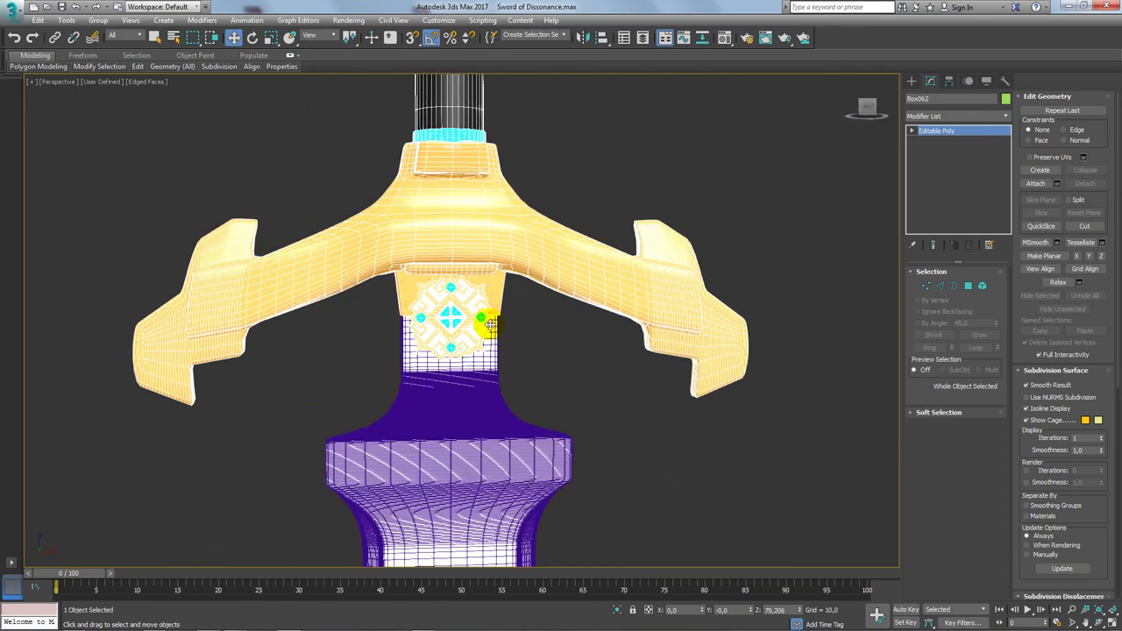
scroll(458, 324, up, 2)
scroll(462, 152, down, 1)
scroll(491, 158, down, 3)
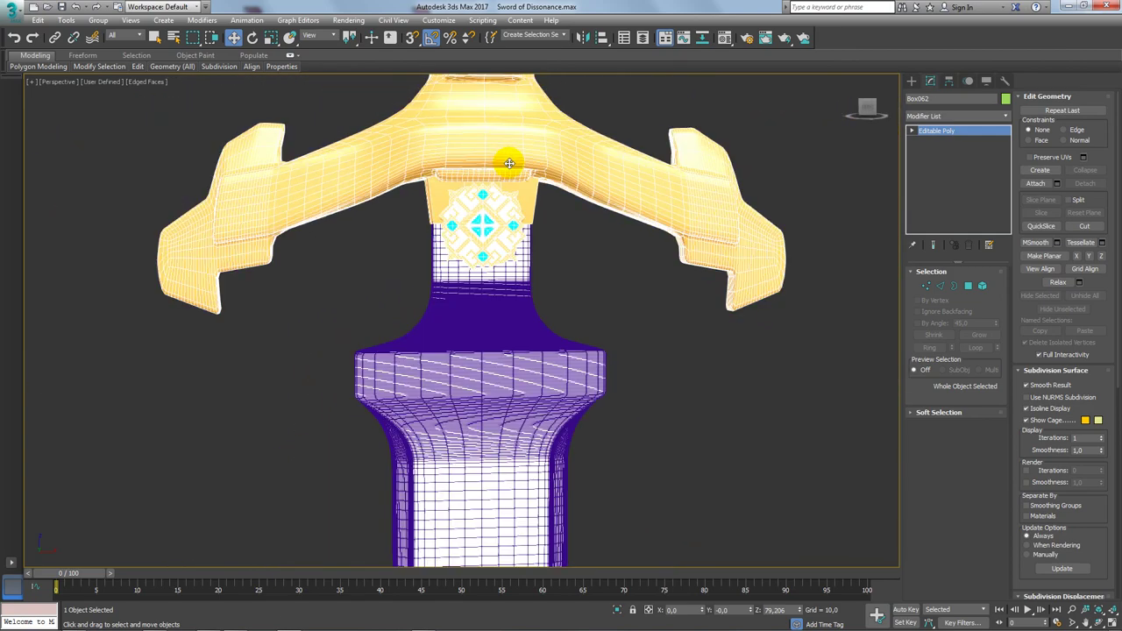
scroll(508, 158, down, 5)
middle_drag(594, 213, 303, 279)
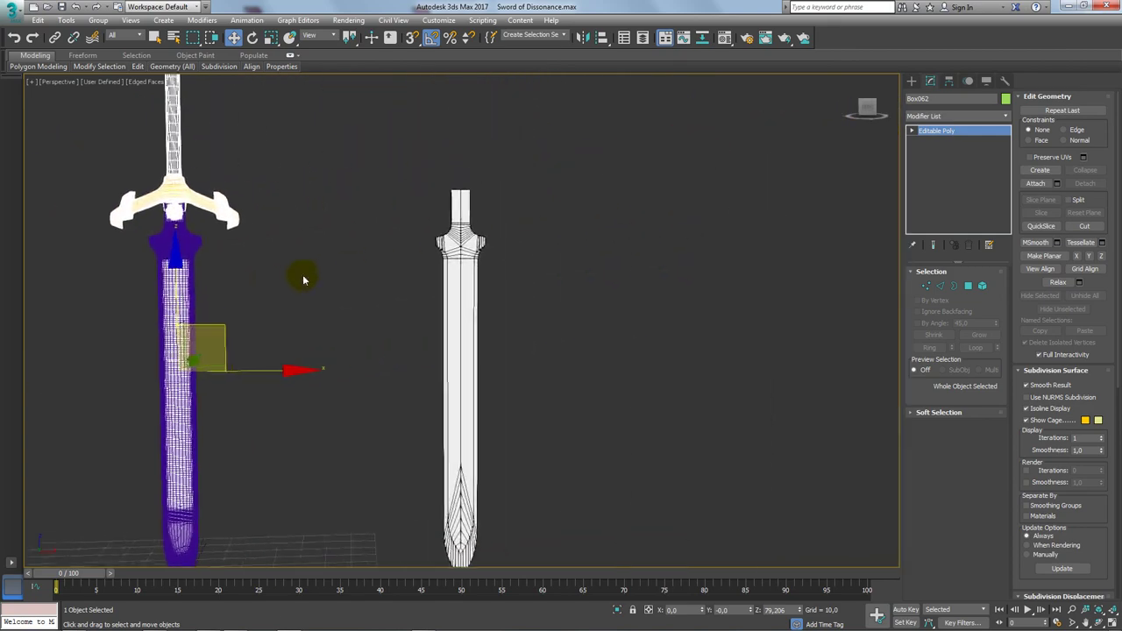
key(alt+a)
click(460, 213)
click(563, 413)
Select the white blade Lâmina005 and zoom in on the hilt emblem
alt+middle_drag(554, 393, 471, 308)
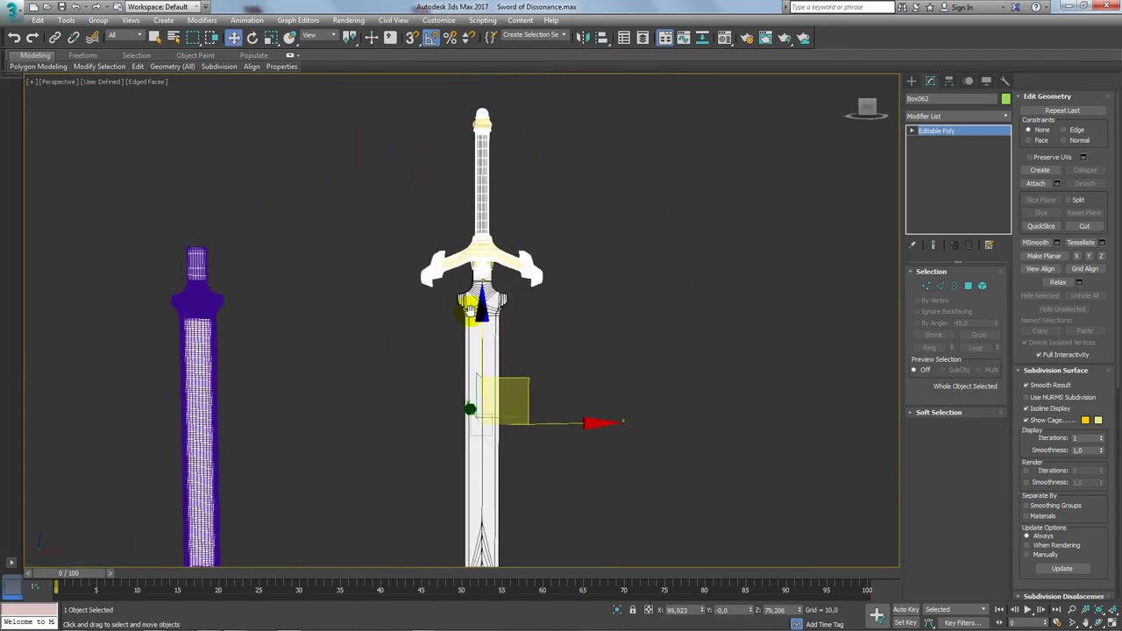
scroll(477, 290, up, 5)
scroll(495, 256, up, 2)
click(504, 255)
scroll(526, 263, up, 2)
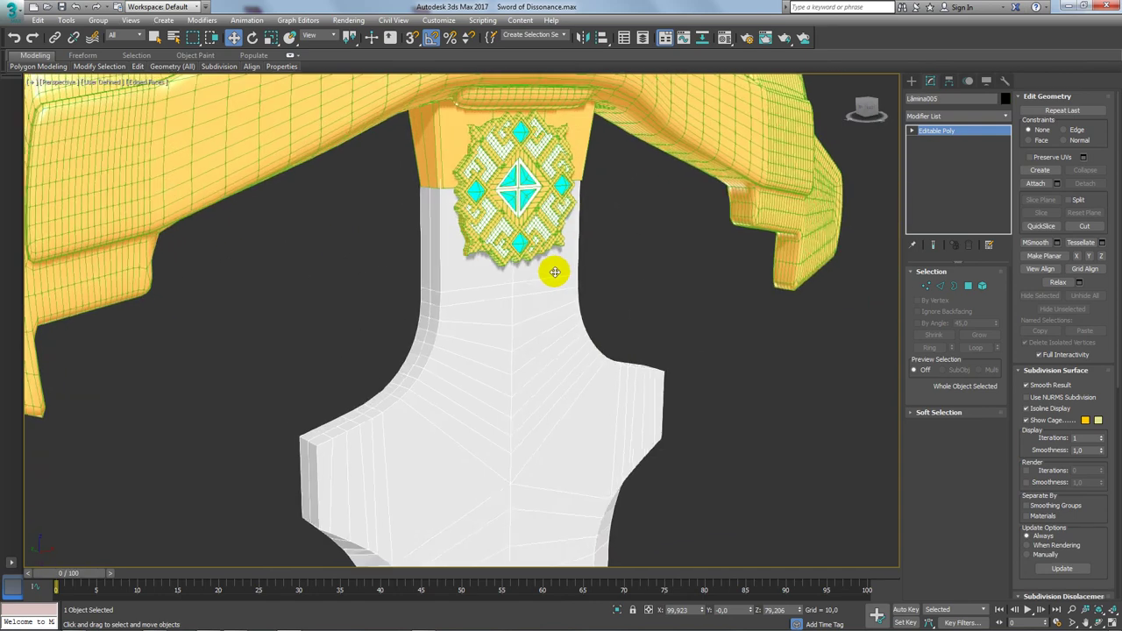
alt+middle_drag(555, 271, 584, 264)
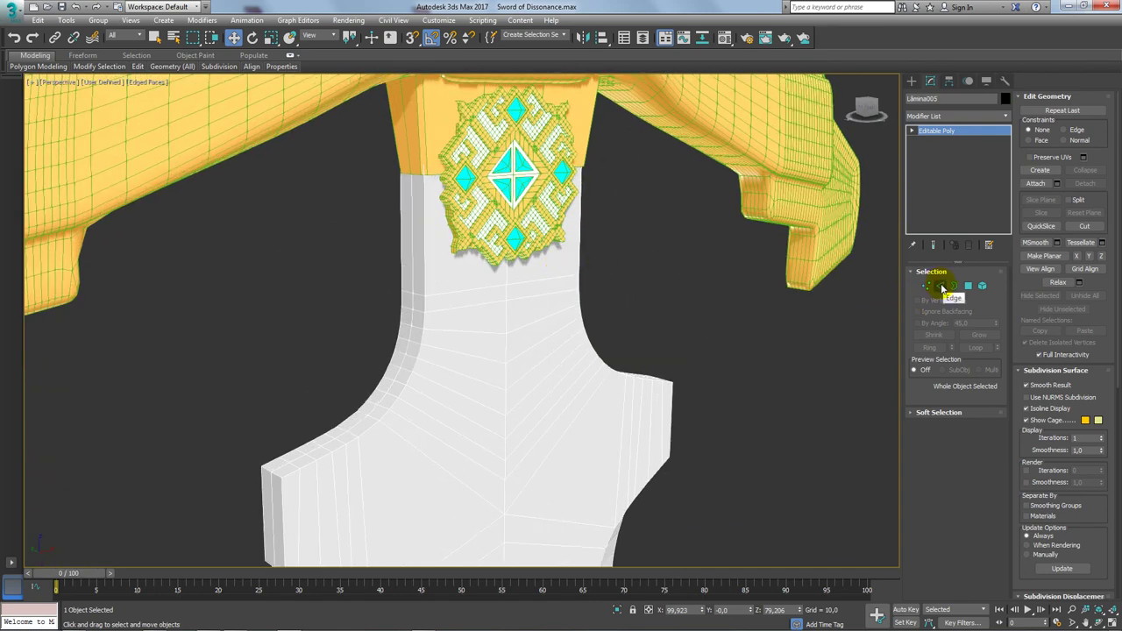
Select the four blade-neck polygons beneath the hilt emblem
click(952, 287)
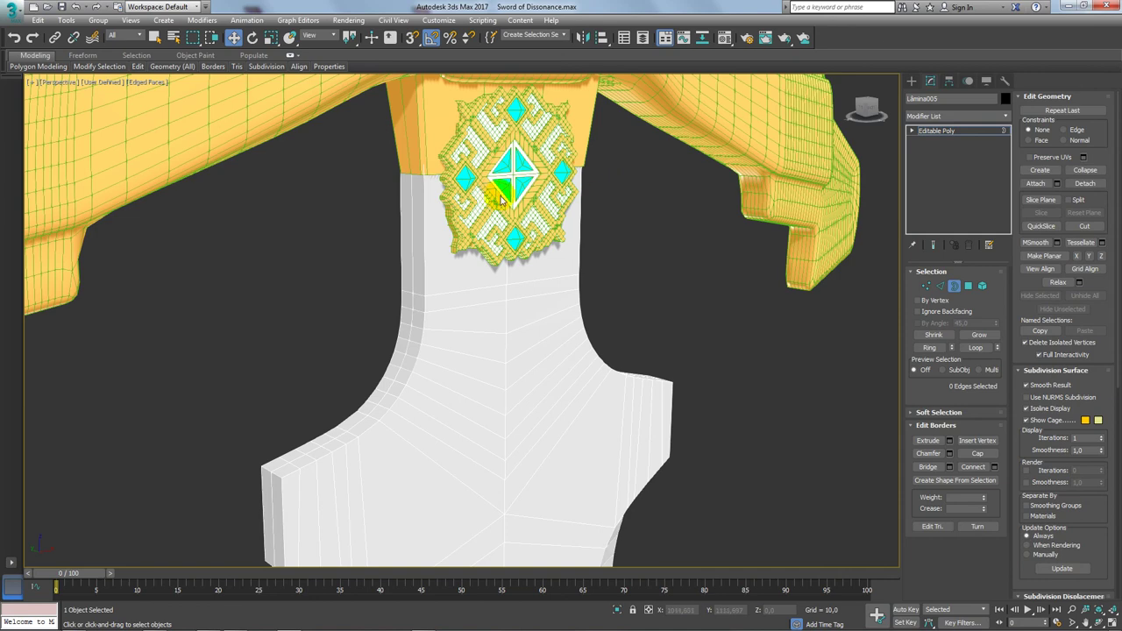
alt+middle_drag(502, 200, 610, 102)
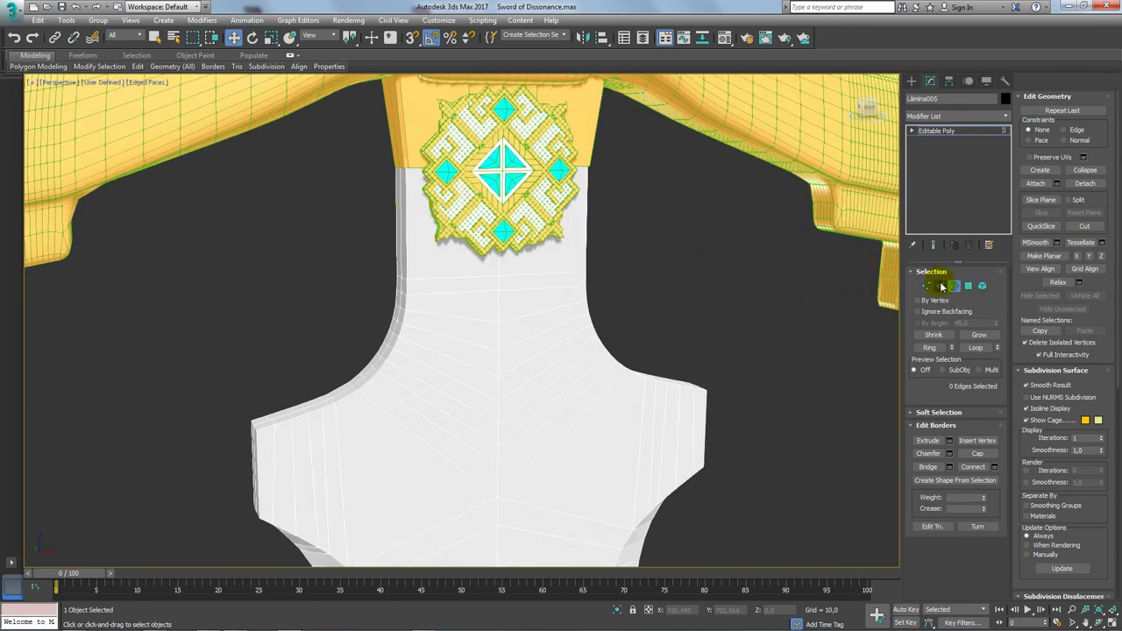
click(940, 287)
alt+middle_drag(501, 292, 484, 284)
double_click(449, 270)
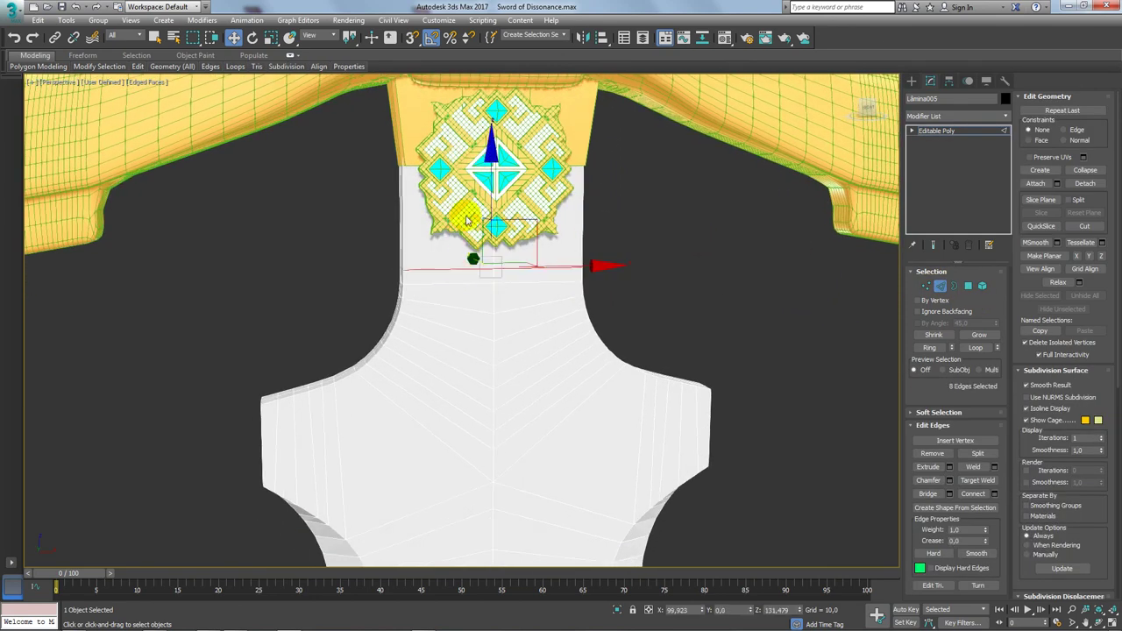
alt+middle_drag(466, 215, 497, 203)
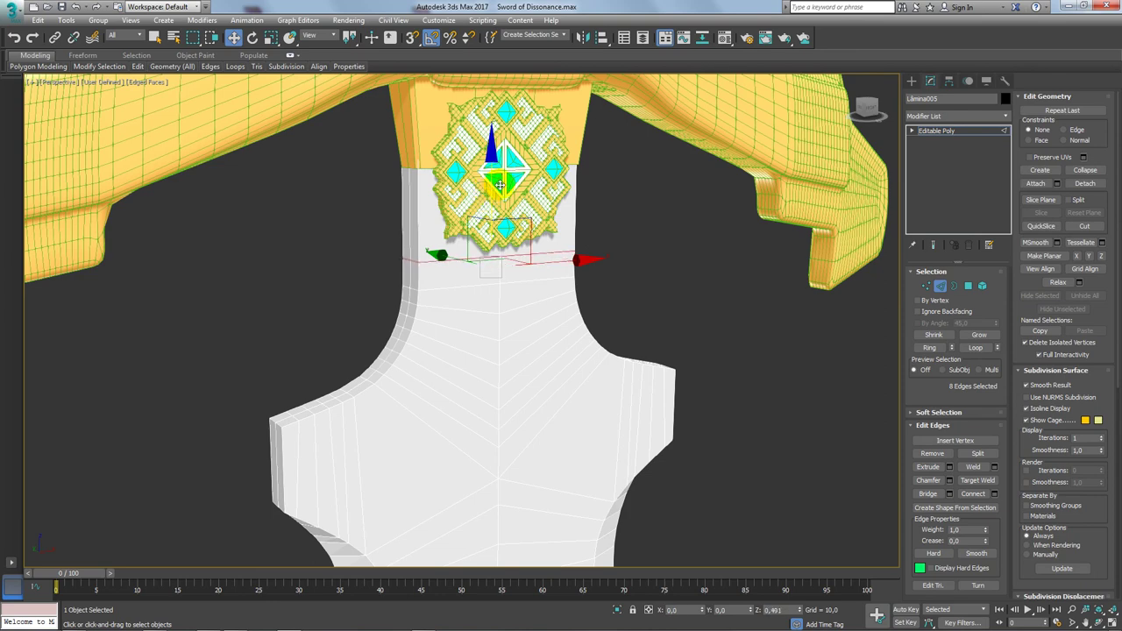
mouse_move(491, 253)
alt+middle_down()
mouse_move(511, 233)
mouse_move(593, 263)
alt+middle_up()
scroll(511, 233, up, 3)
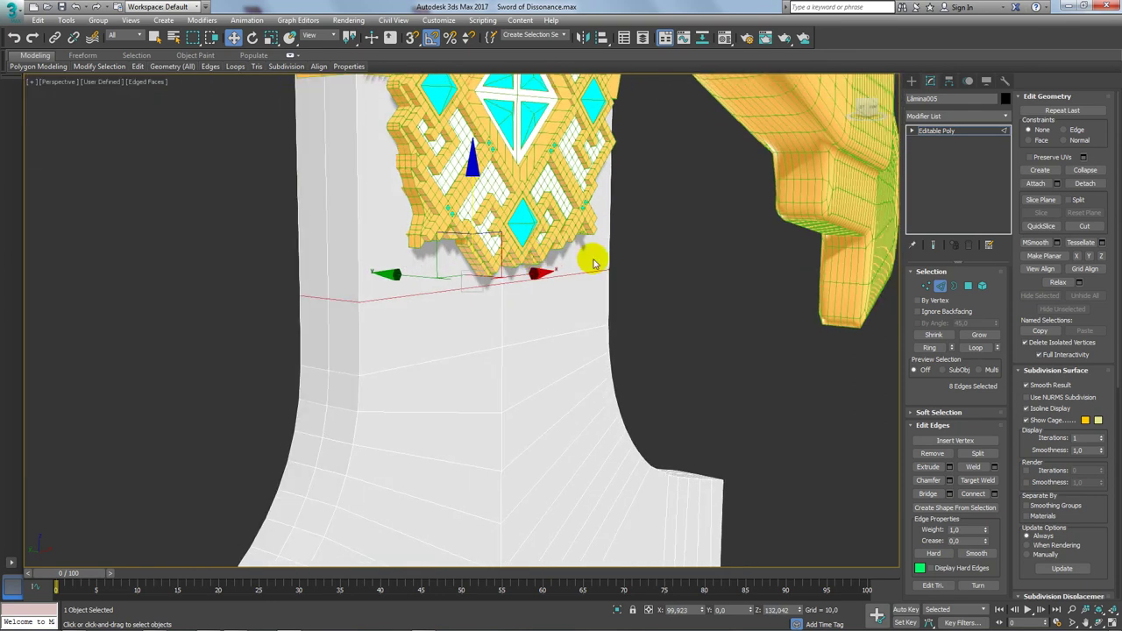
click(968, 285)
click(475, 246)
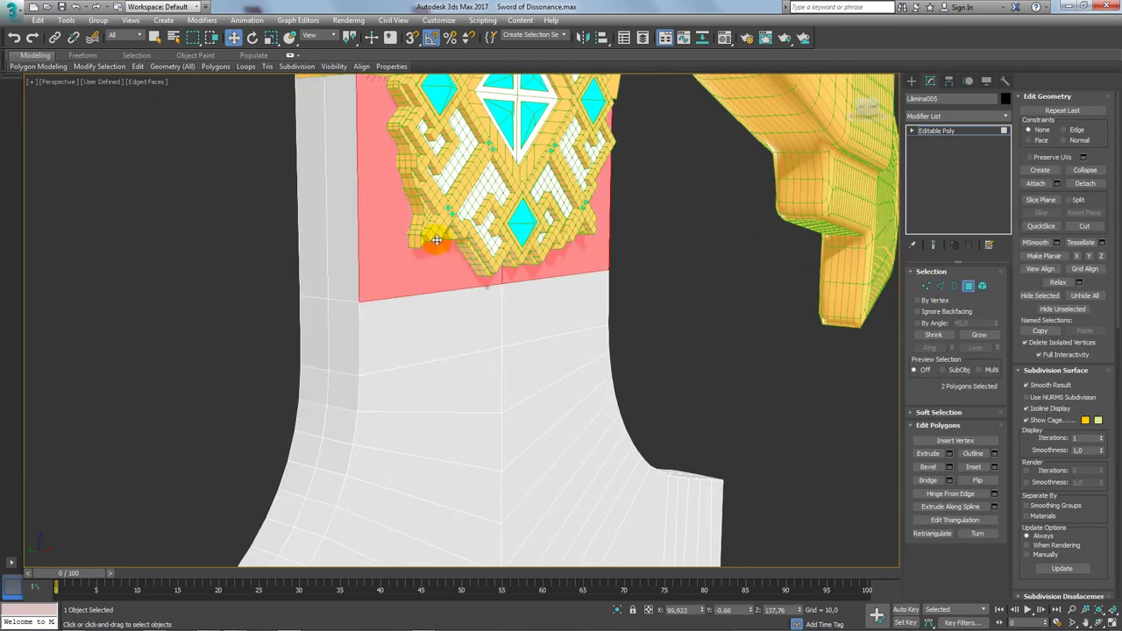
middle_drag(395, 254, 396, 277)
alt+middle_drag(342, 316, 423, 305)
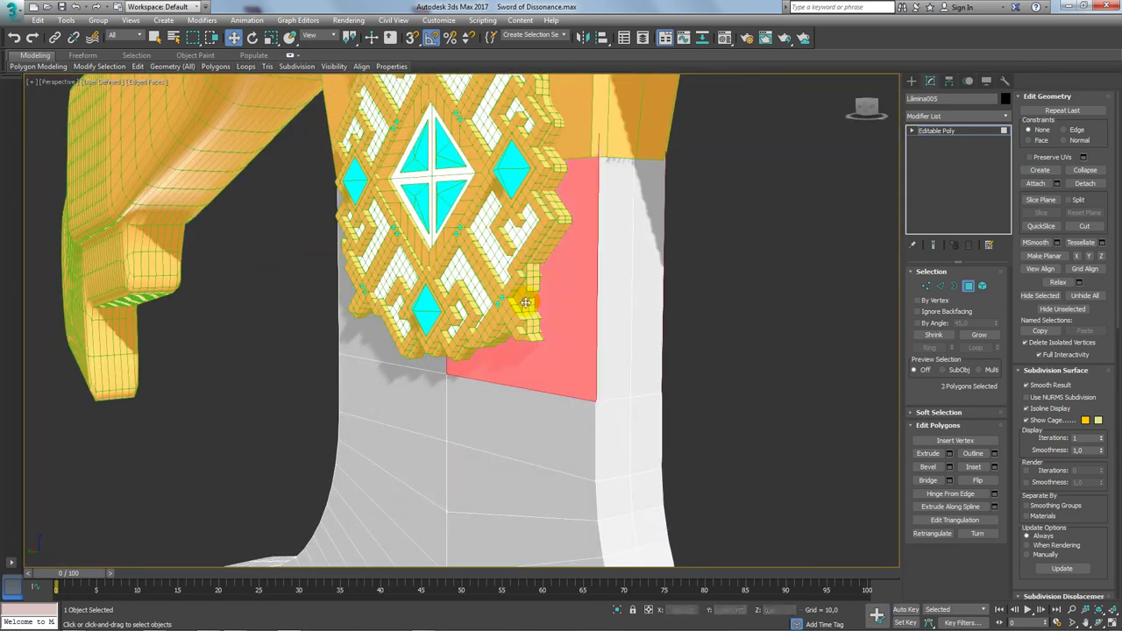
ctrl+click(424, 303)
alt+middle_drag(553, 328, 666, 333)
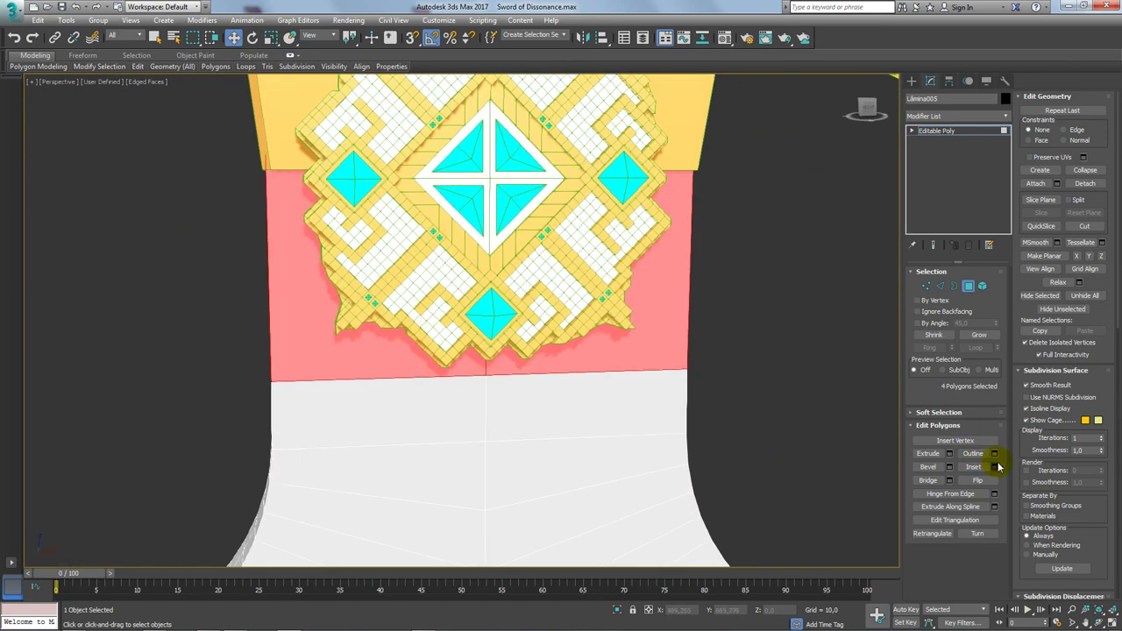
Inset the selected polygons by about 0.111
click(995, 466)
drag(470, 344, 470, 343)
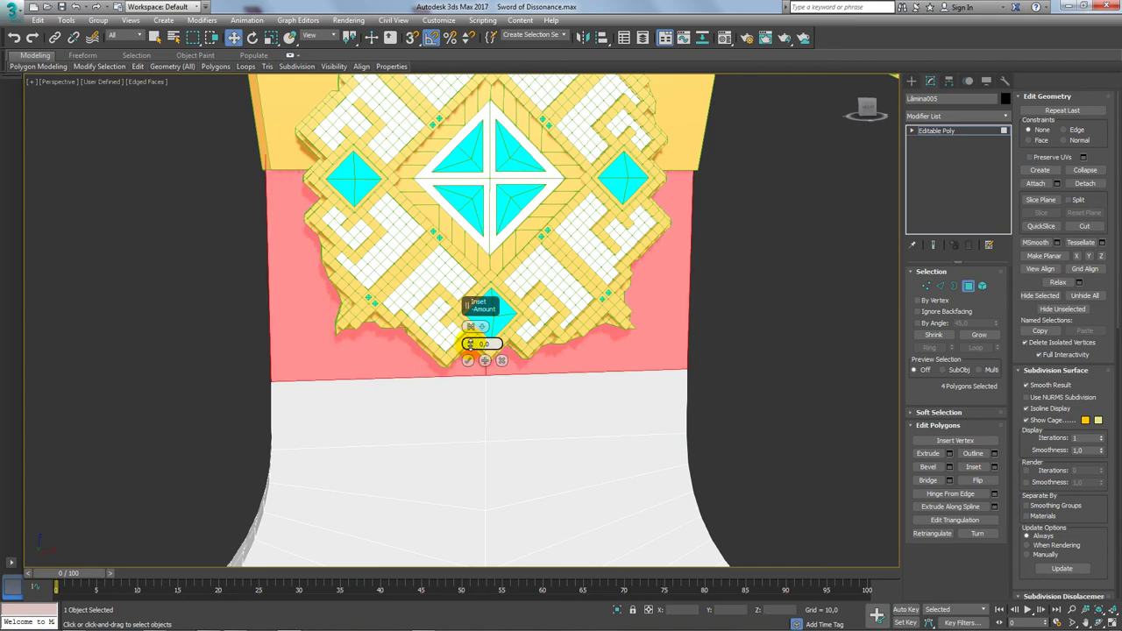
click(467, 360)
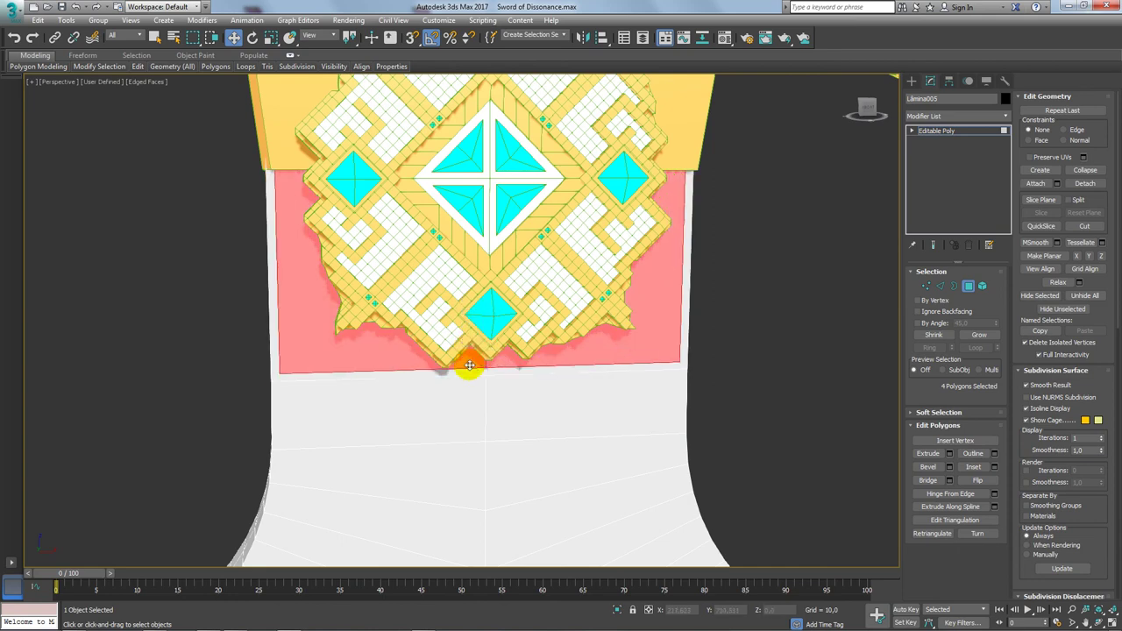
alt+middle_drag(465, 366, 735, 259)
Make the blade material's diffuse colour blue by raising saturation to 255
click(950, 132)
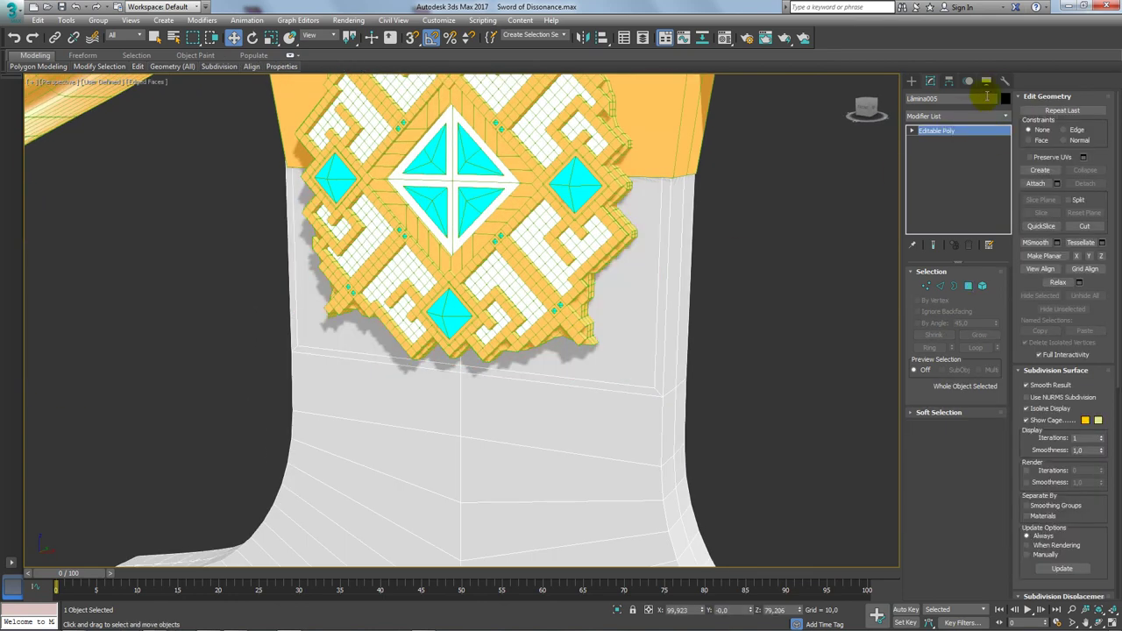
click(724, 38)
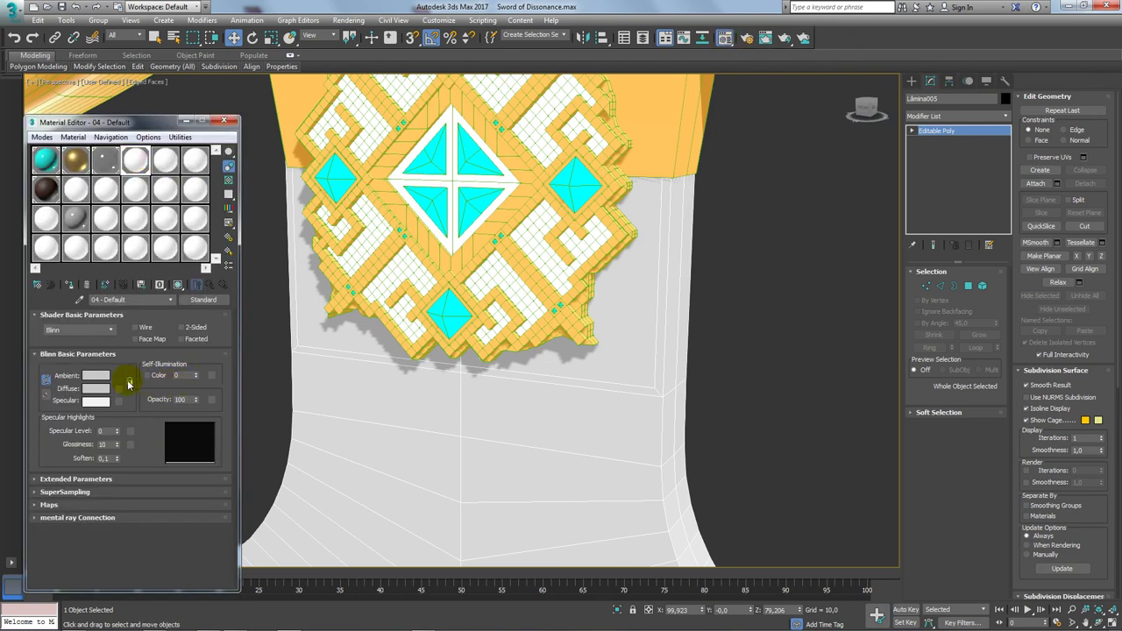
click(95, 388)
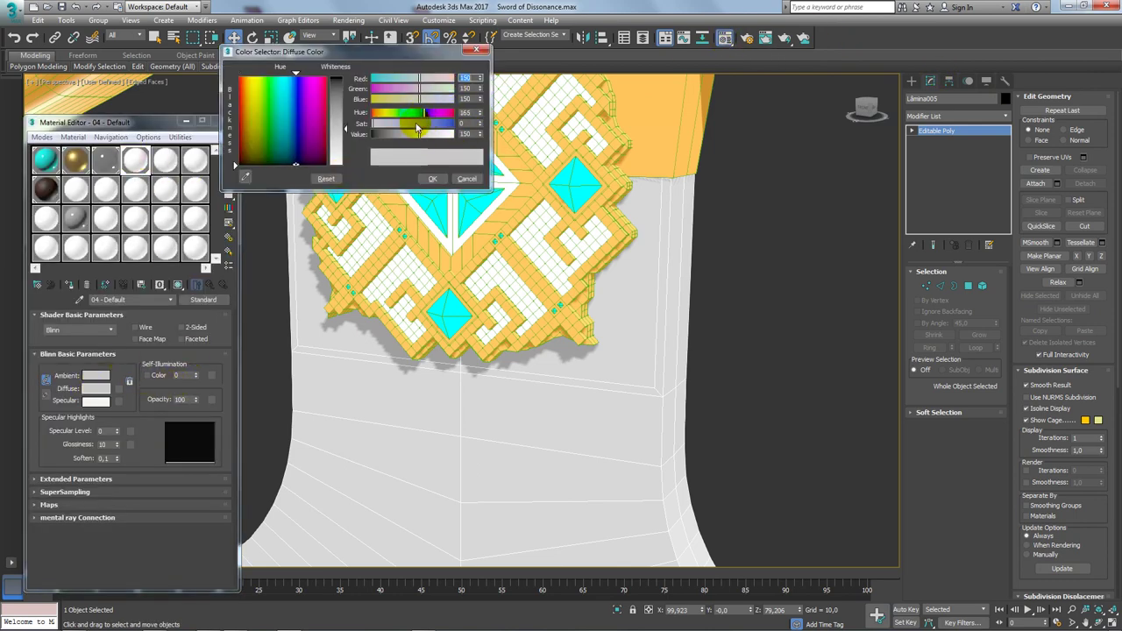
drag(418, 129, 422, 140)
click(432, 178)
alt+middle_drag(526, 228, 652, 290)
click(969, 286)
Extrude the four inset polygons with a height of about 0.275
click(951, 458)
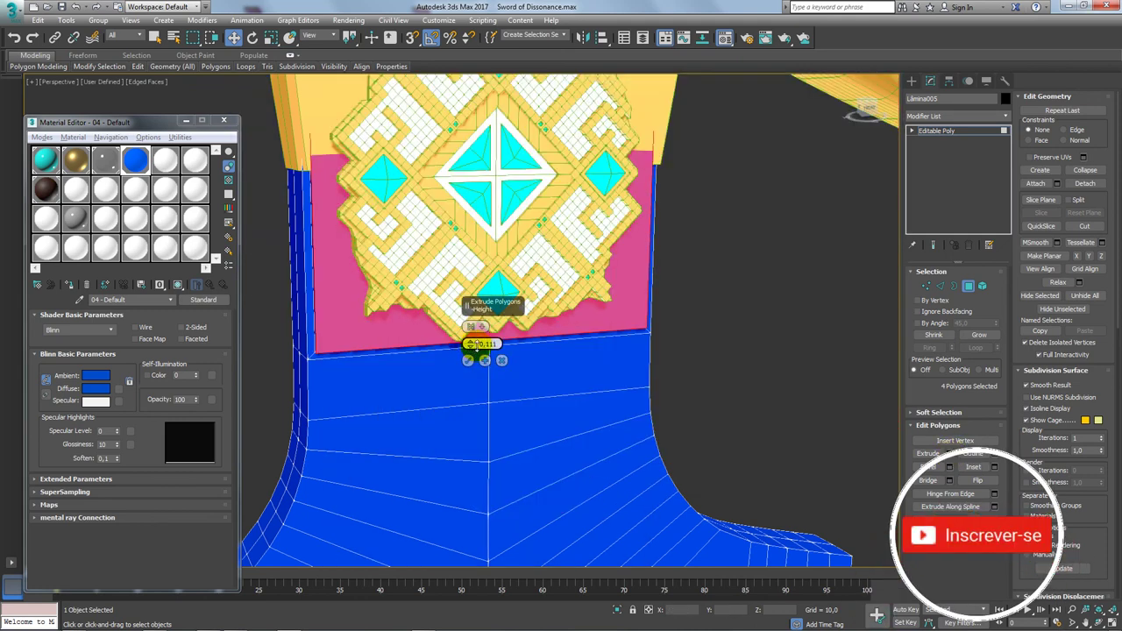
drag(470, 344, 485, 342)
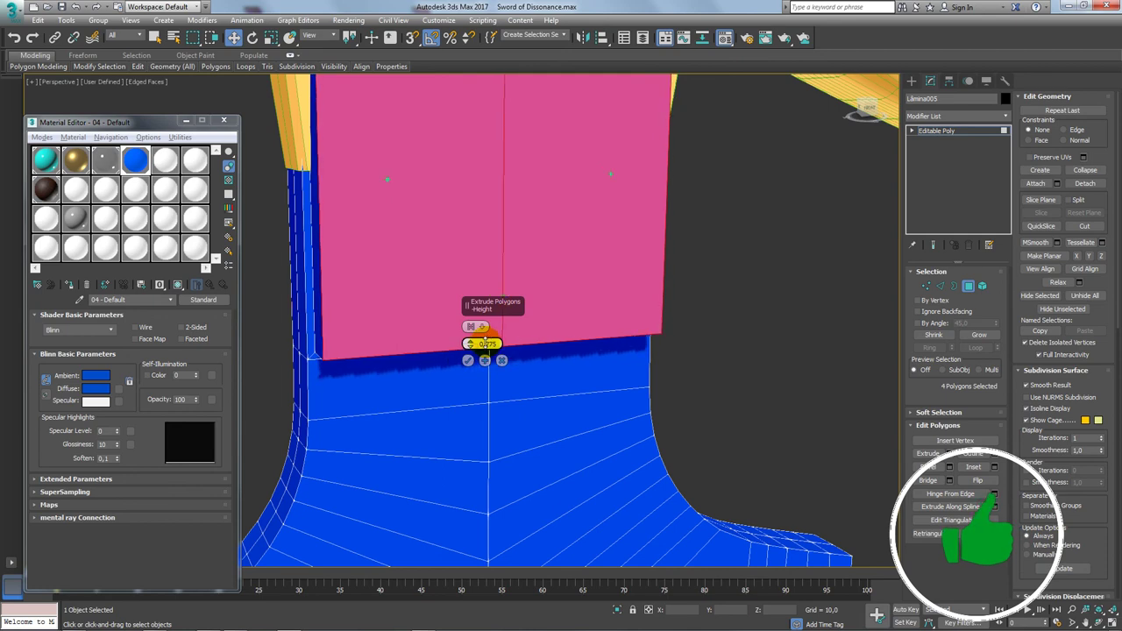
click(470, 362)
alt+middle_drag(488, 358, 489, 377)
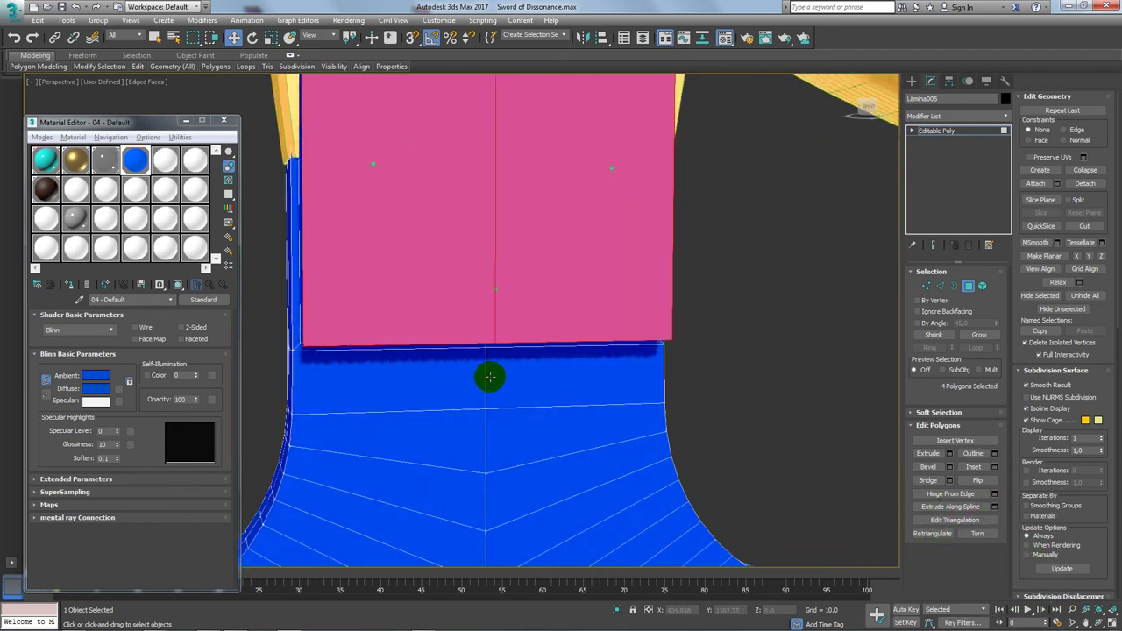
click(927, 287)
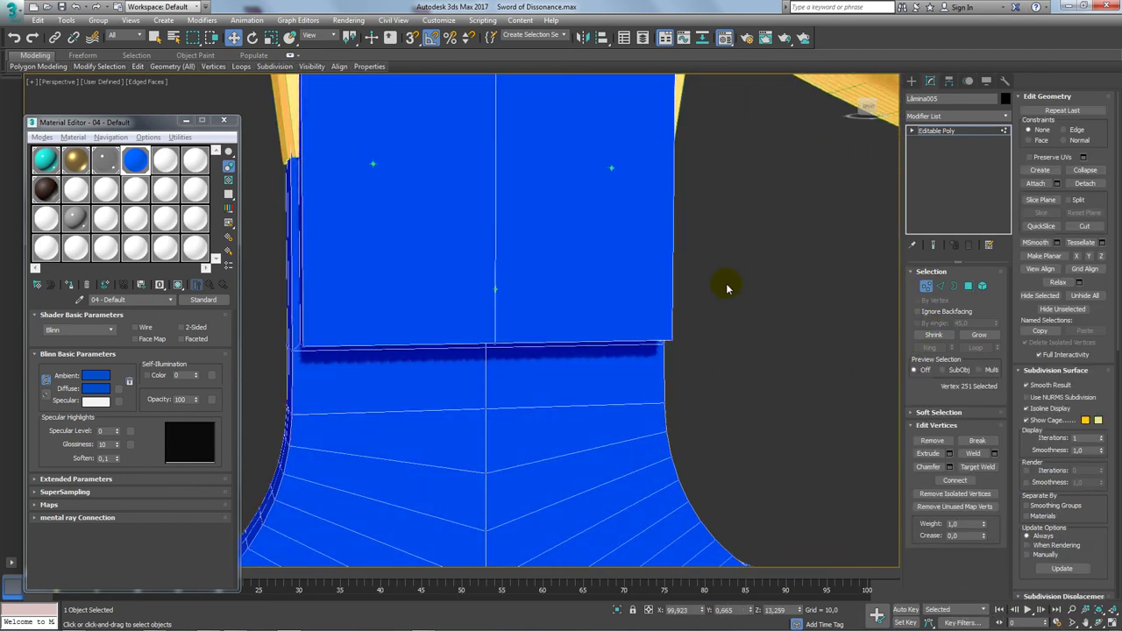
Frame the guard area in Front view and select the block's left and right corner vertices
key(z)
scroll(528, 298, down, 2)
scroll(533, 301, down, 3)
key(f)
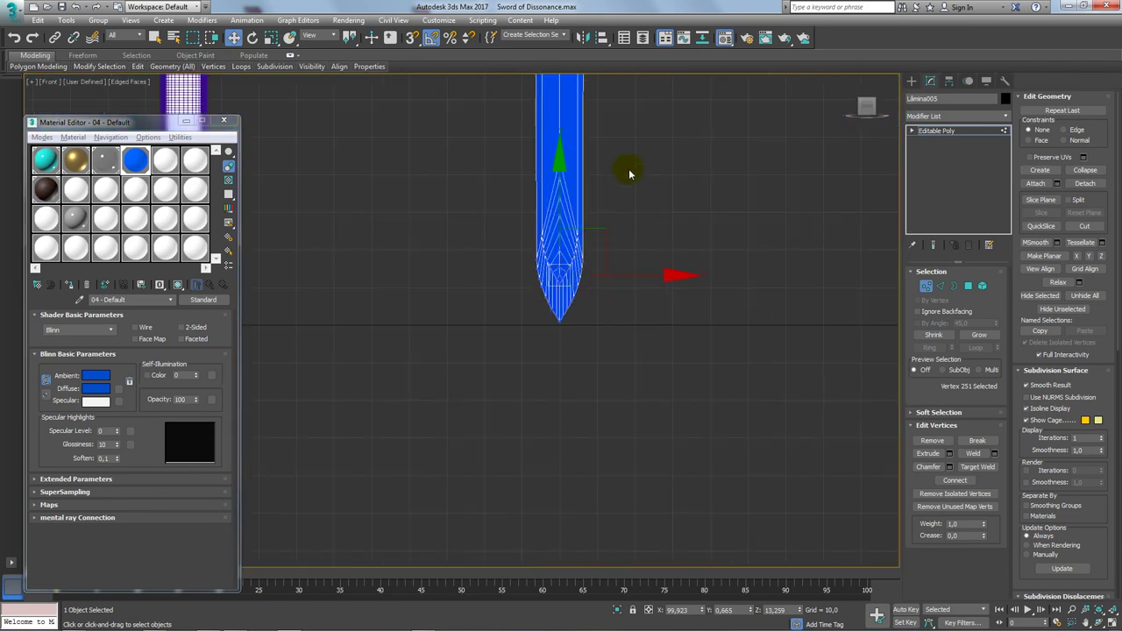
key(z)
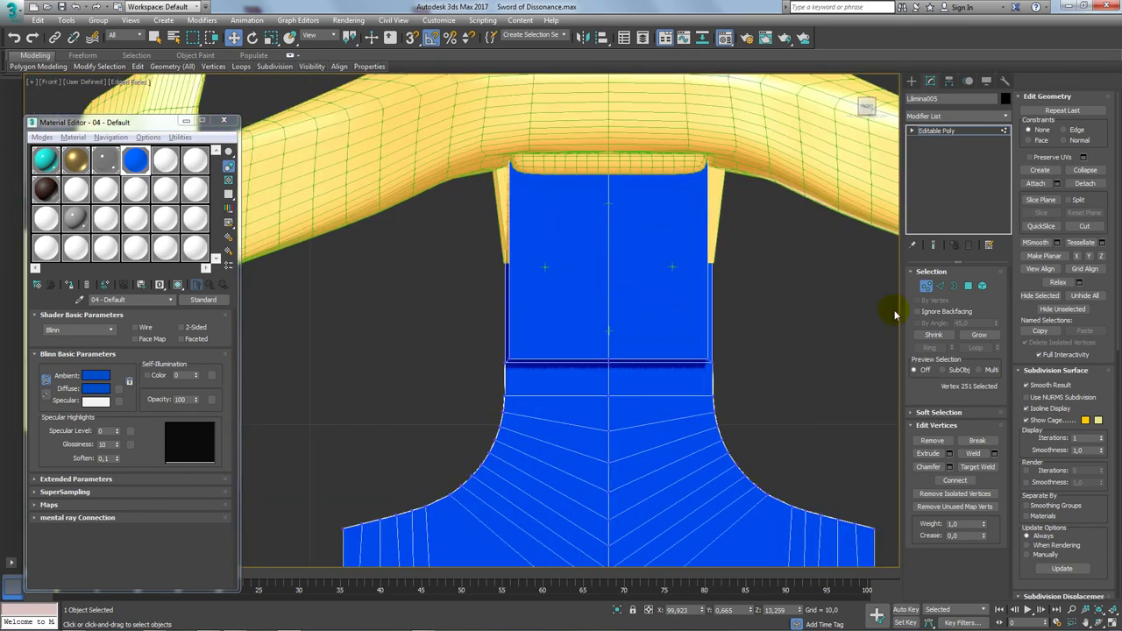
scroll(562, 356, up, 3)
middle_drag(819, 334, 714, 326)
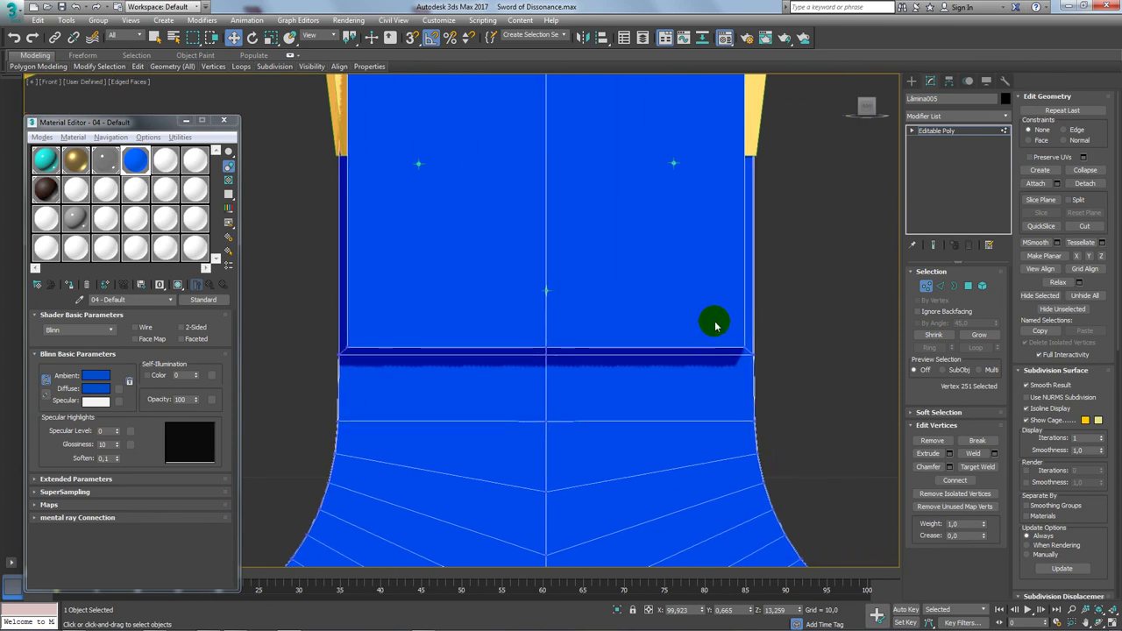
drag(719, 323, 746, 354)
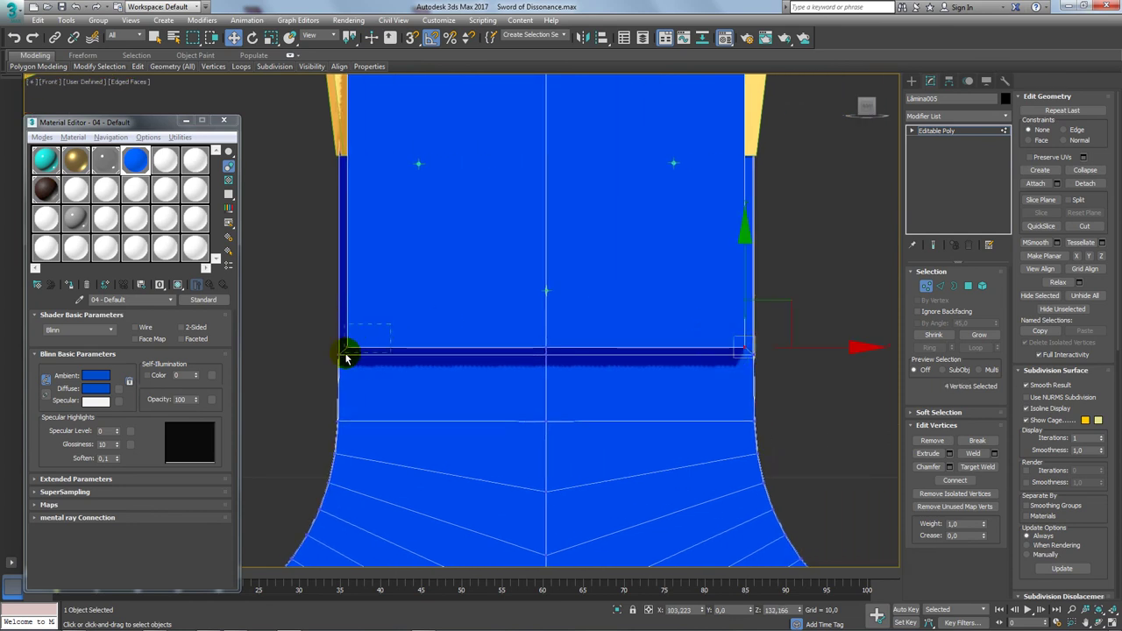
ctrl+drag(346, 357, 348, 353)
In wireframe, move the selected corner vertices upward and scale them inward
key(F3)
middle_drag(534, 305, 506, 331)
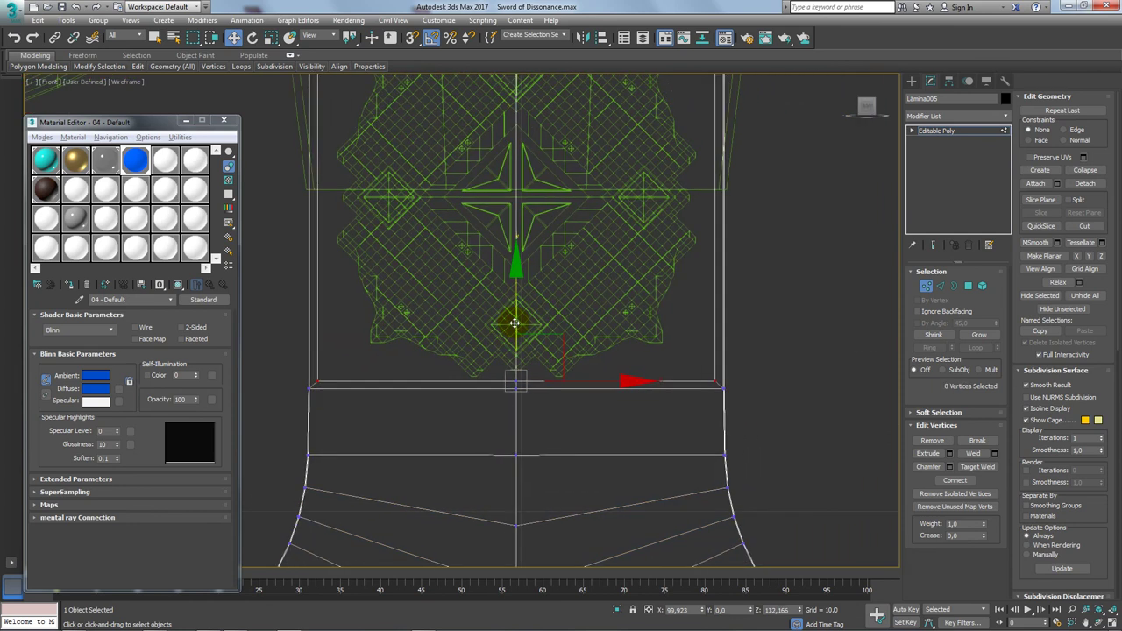
mouse_move(514, 324)
mouse_down()
mouse_move(513, 214)
mouse_move(515, 229)
mouse_up()
key(r)
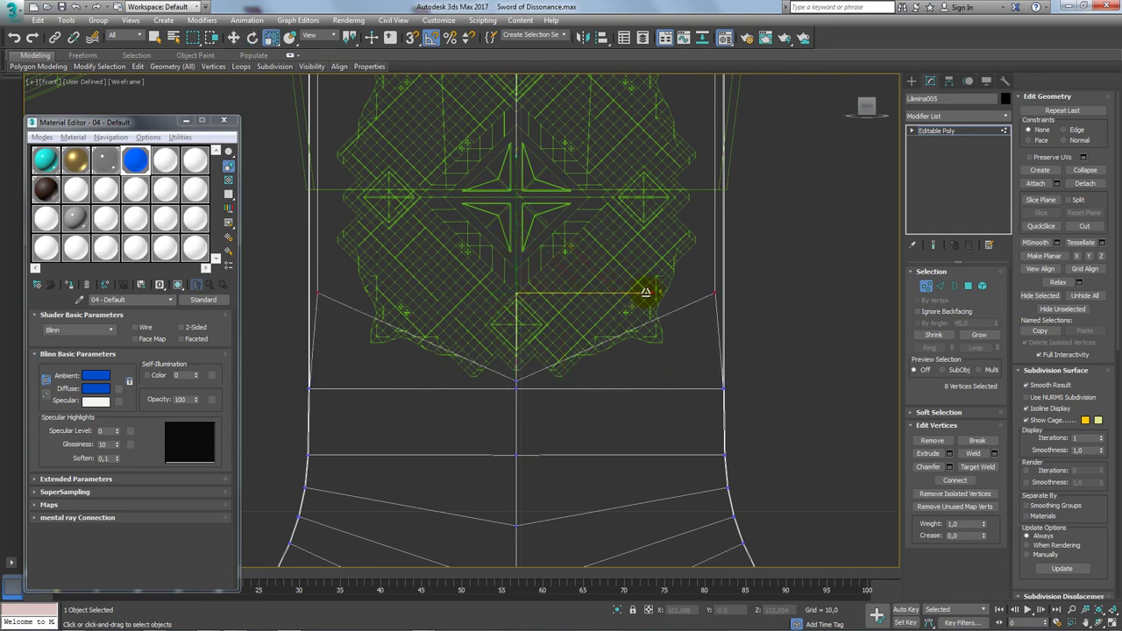
drag(645, 292, 637, 293)
Select the extruded block's top vertices and nudge them slightly inward
mouse_move(636, 293)
middle_down()
mouse_move(602, 283)
mouse_move(637, 368)
middle_up()
scroll(420, 164, down, 5)
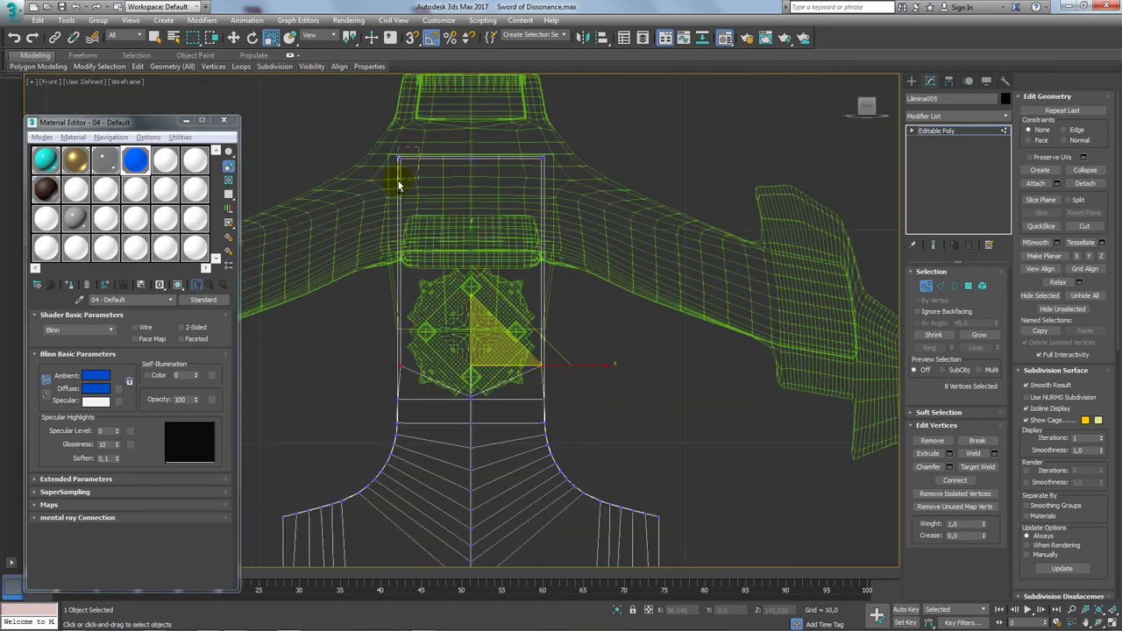
ctrl+drag(400, 186, 505, 145)
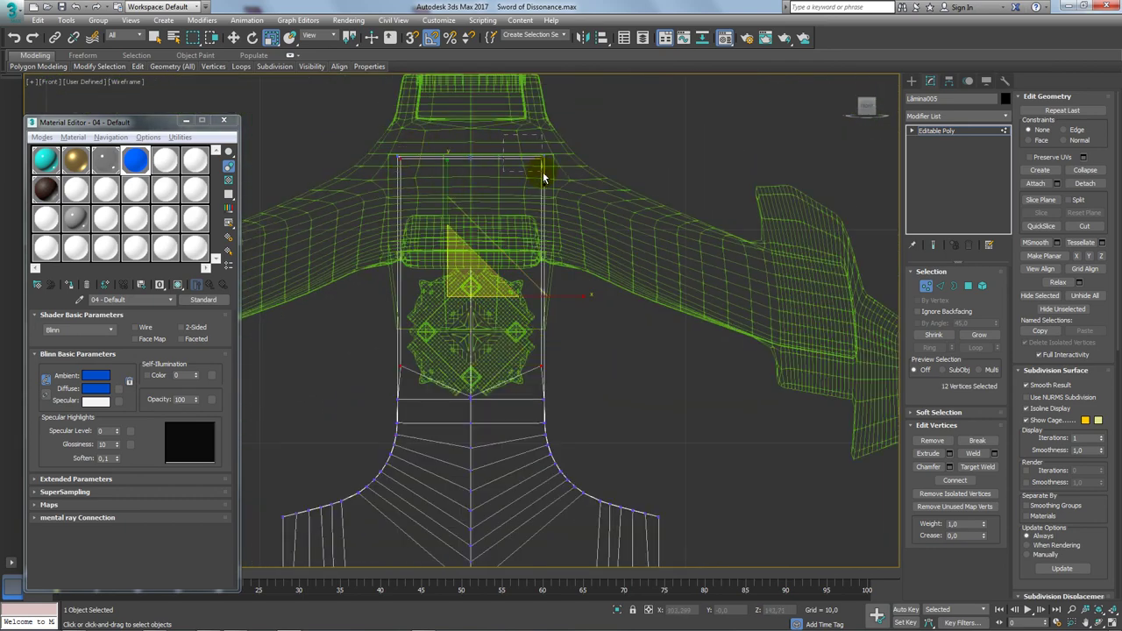
ctrl+drag(543, 177, 543, 179)
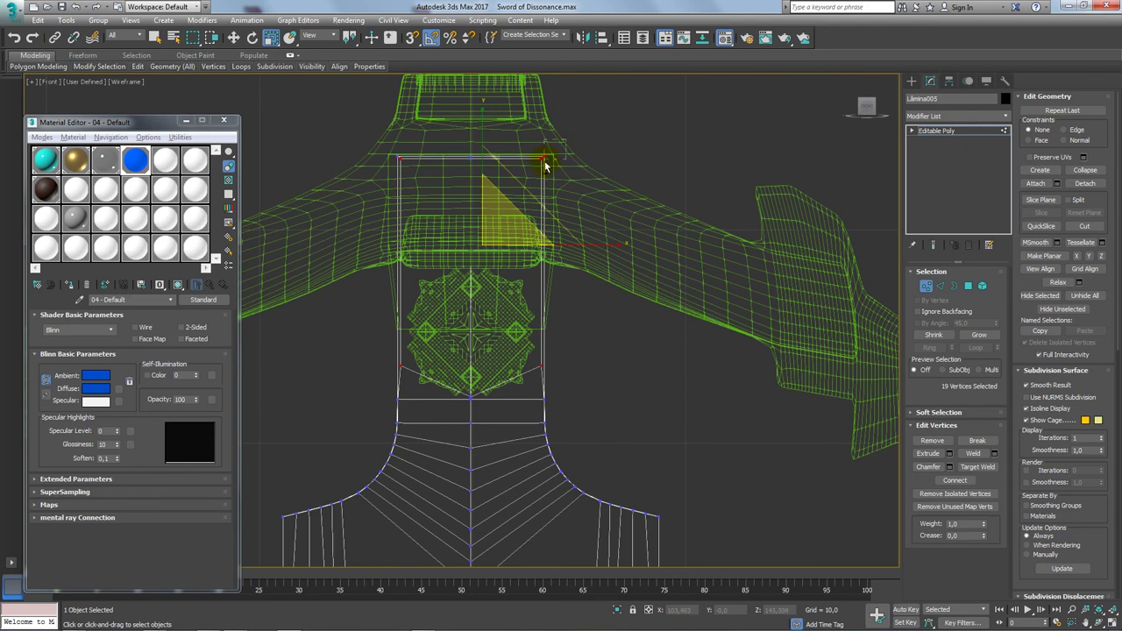
scroll(571, 195, up, 2)
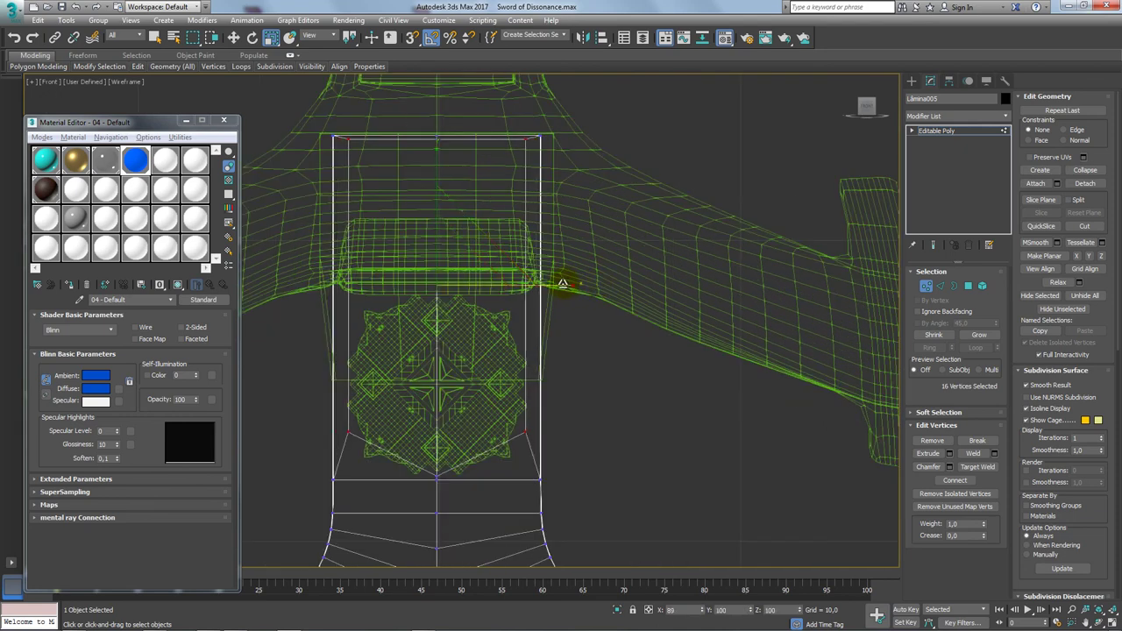
drag(563, 283, 560, 283)
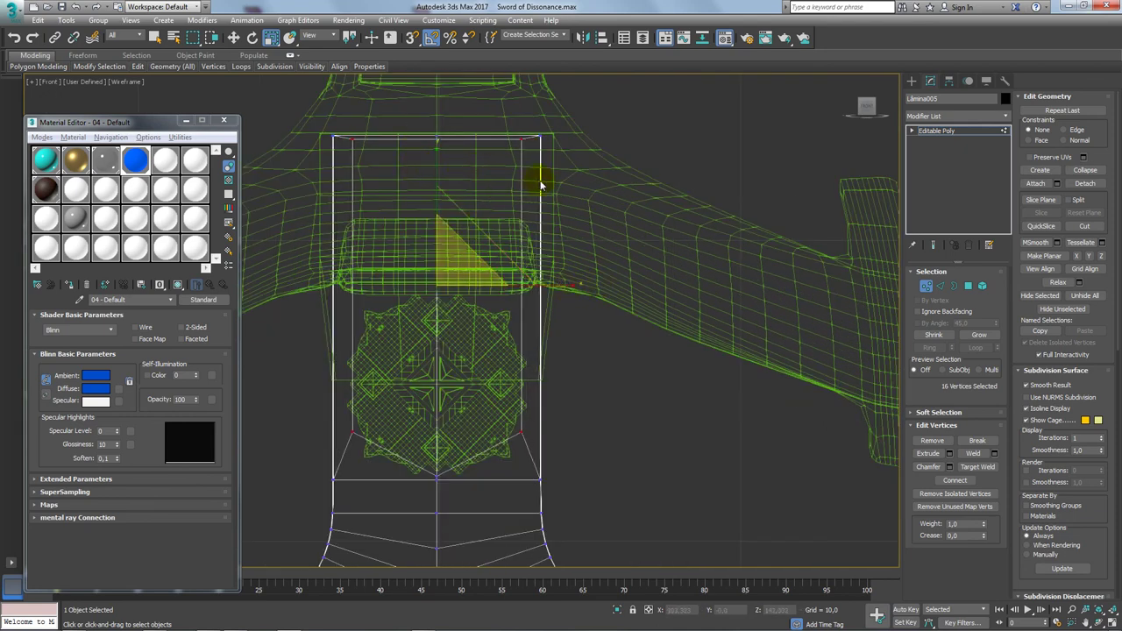